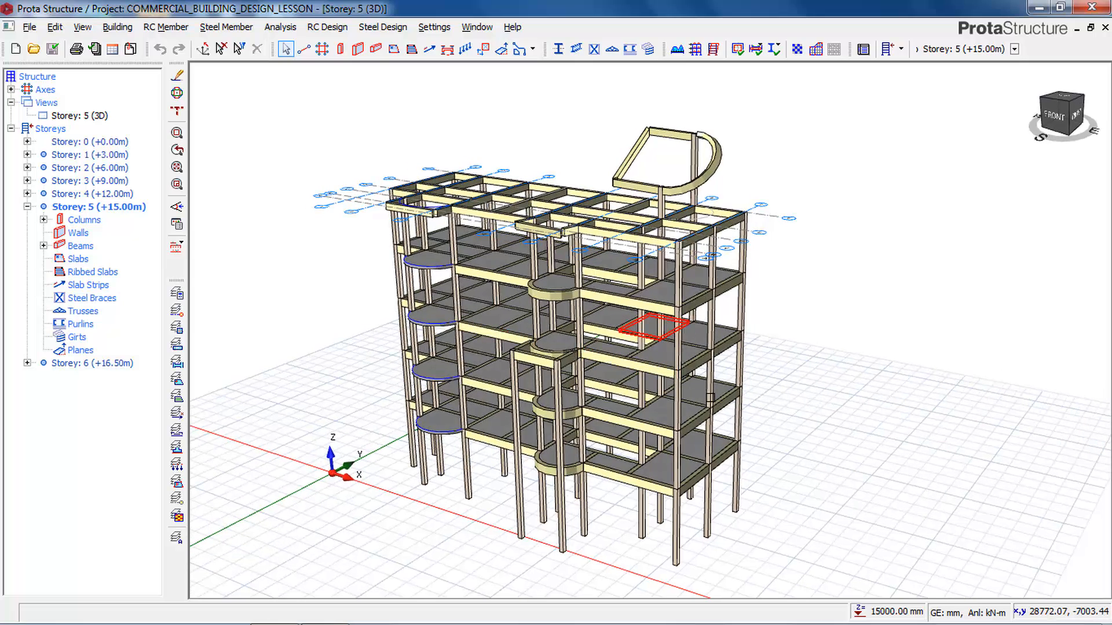
# Make Storey 1 (+3.00m) the active storey and switch its 3D view to plan.
pyautogui.moveTo(646, 481)
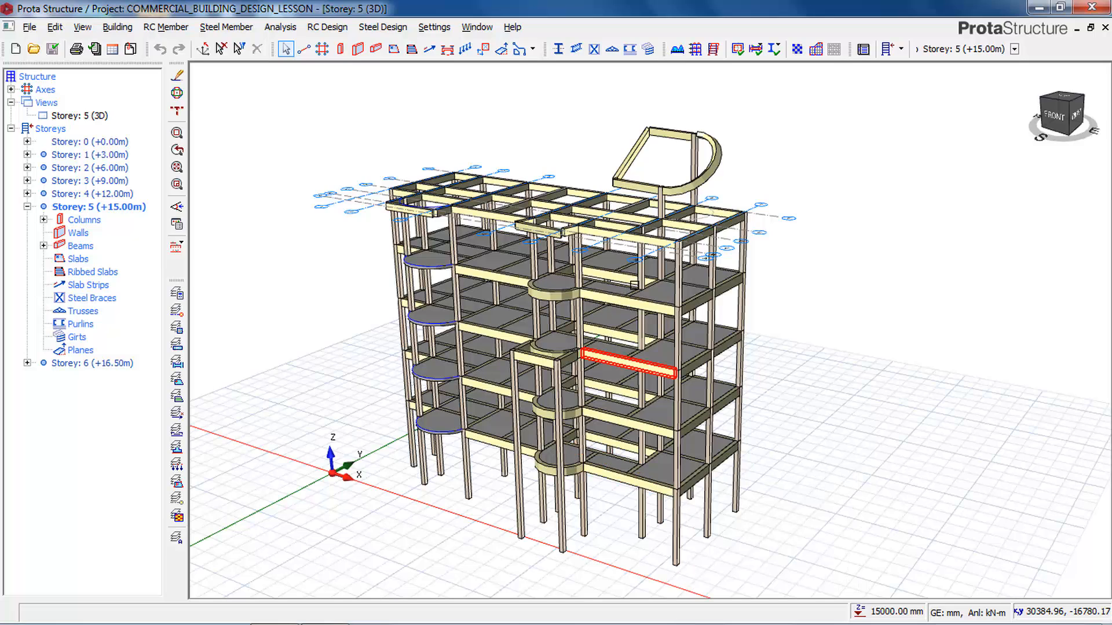
pyautogui.moveTo(676, 272)
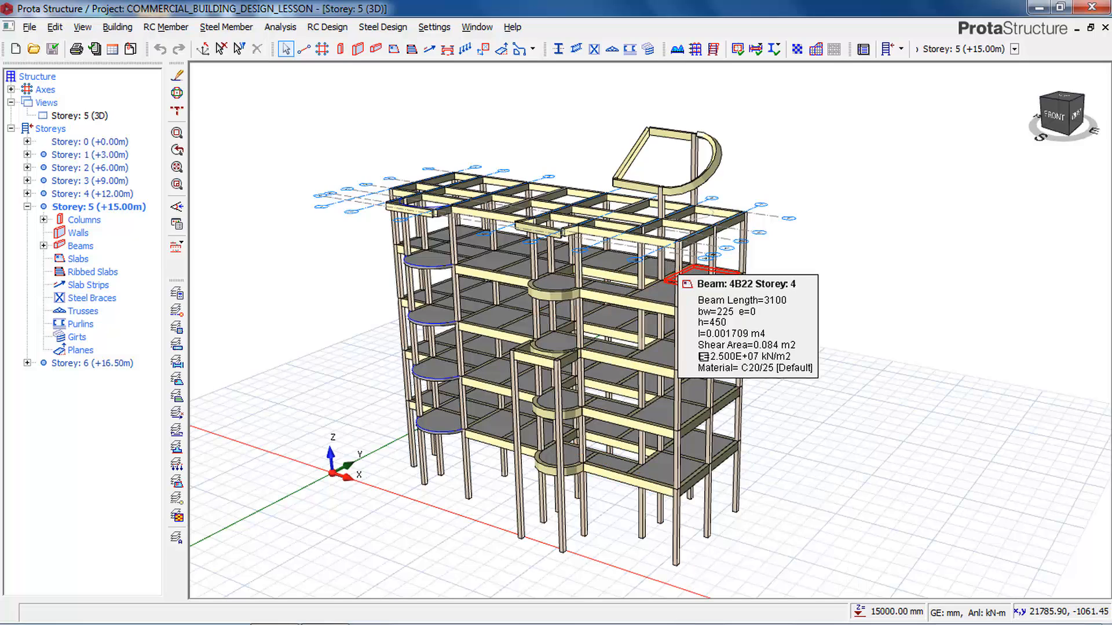
pyautogui.moveTo(702, 356)
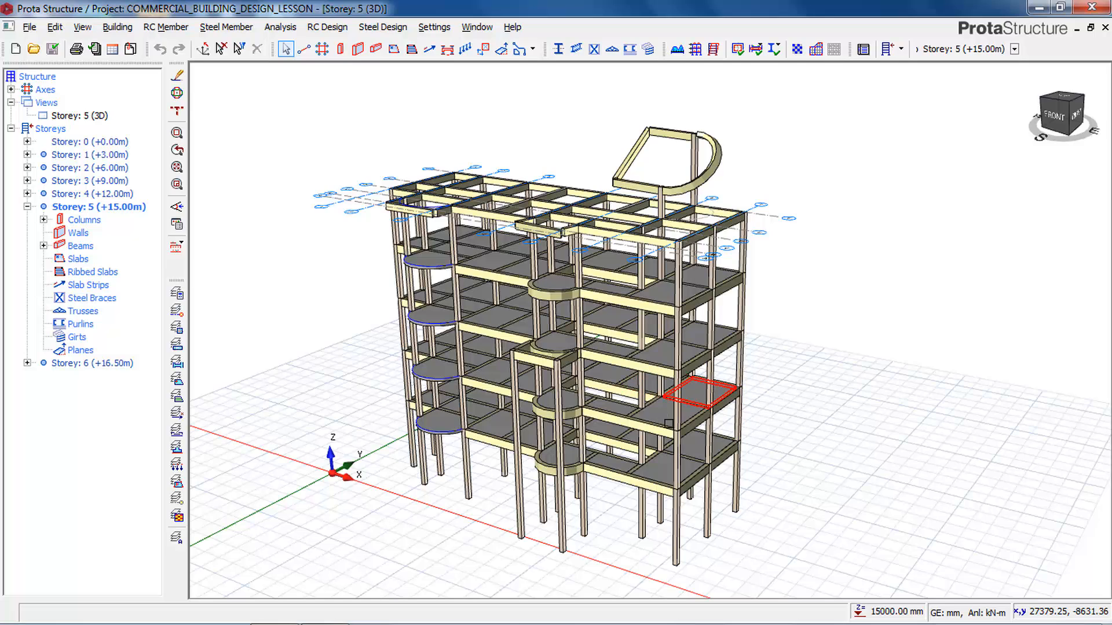
pyautogui.click(88, 155)
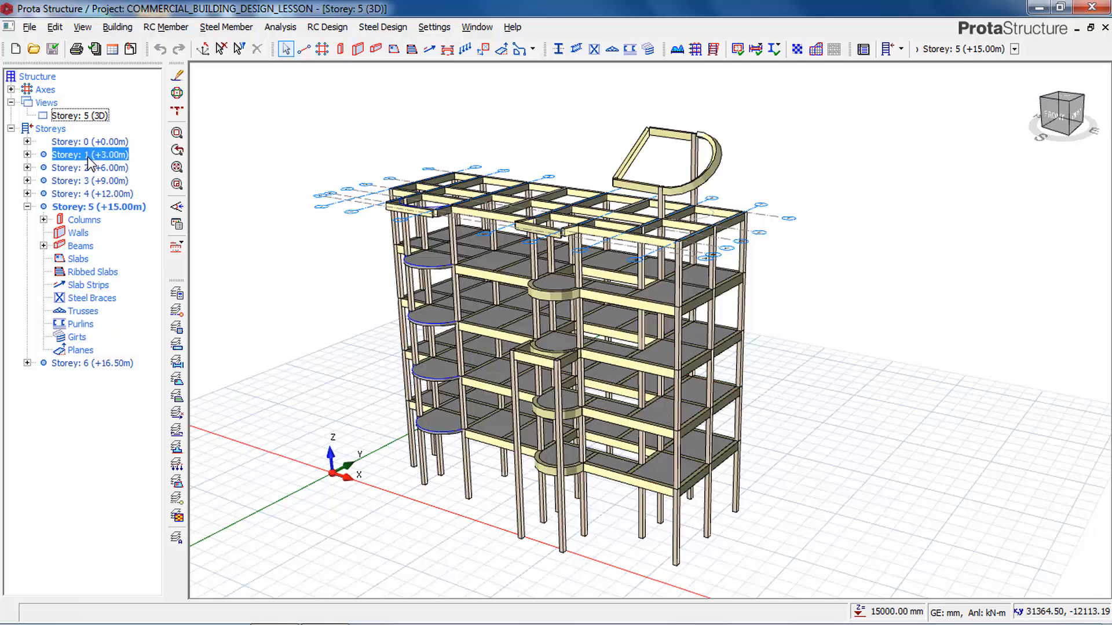
pyautogui.doubleClick(88, 156)
pyautogui.click(177, 207)
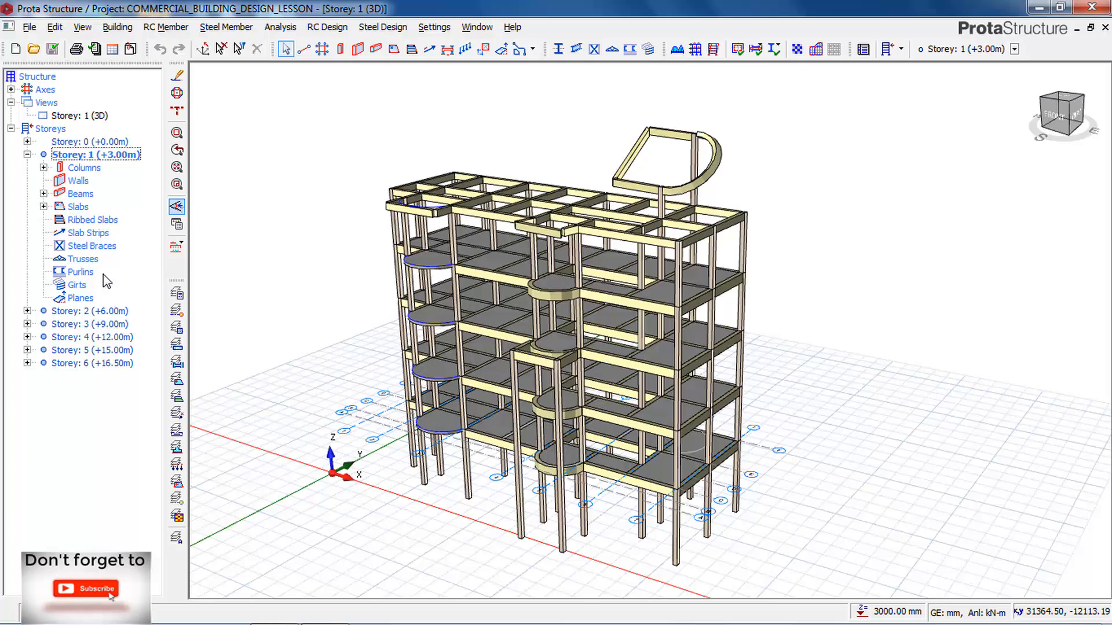
pyautogui.click(77, 115)
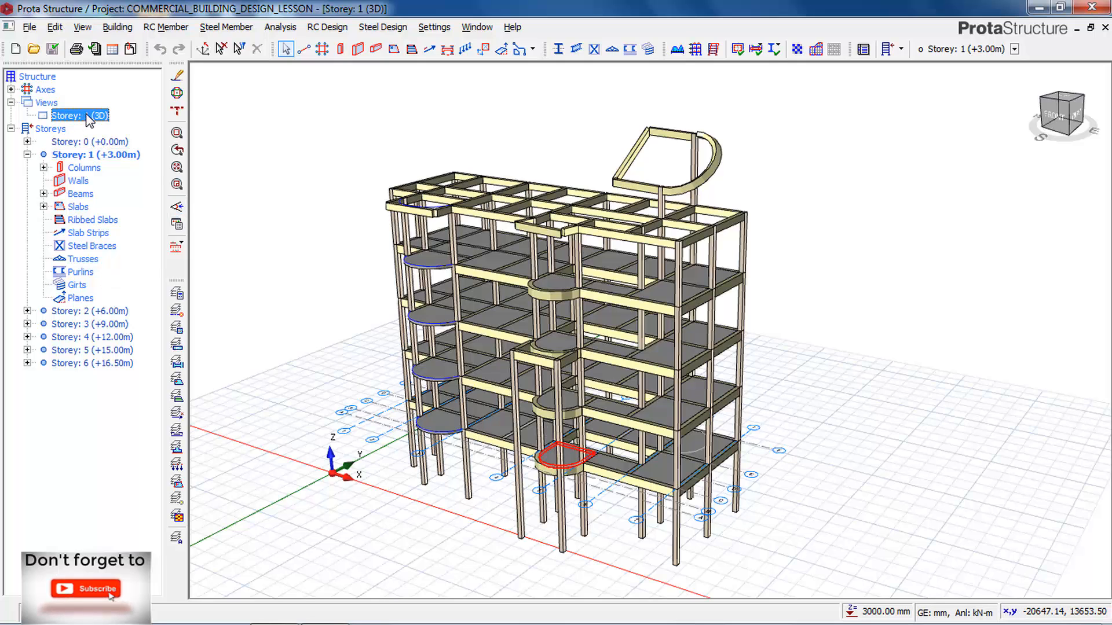
pyautogui.rightClick(88, 120)
pyautogui.click(115, 121)
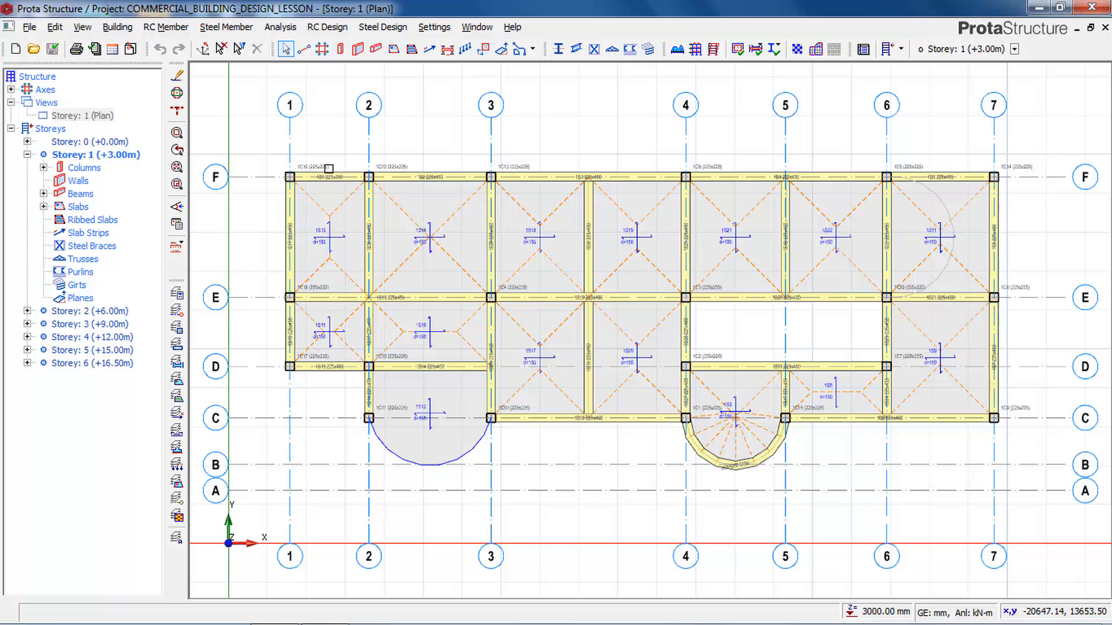
# Assign a wall load to the beam on axis F between axes 1 and 2, with unit weight 3.47 kN/m2 and wall height 3 m.
pyautogui.click(329, 168)
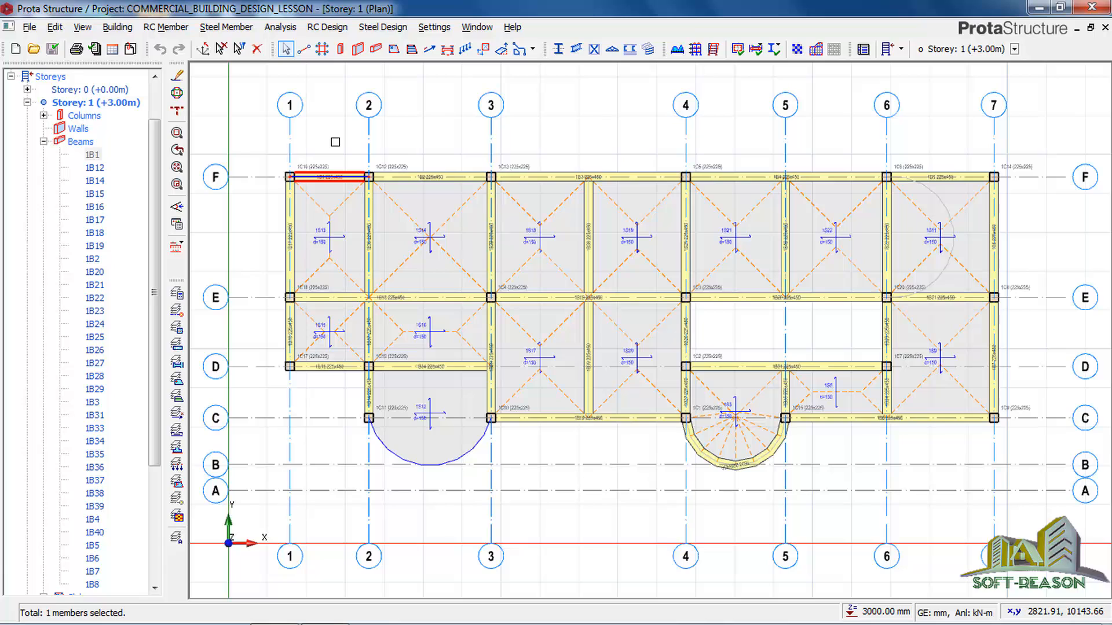
pyautogui.rightClick(336, 142)
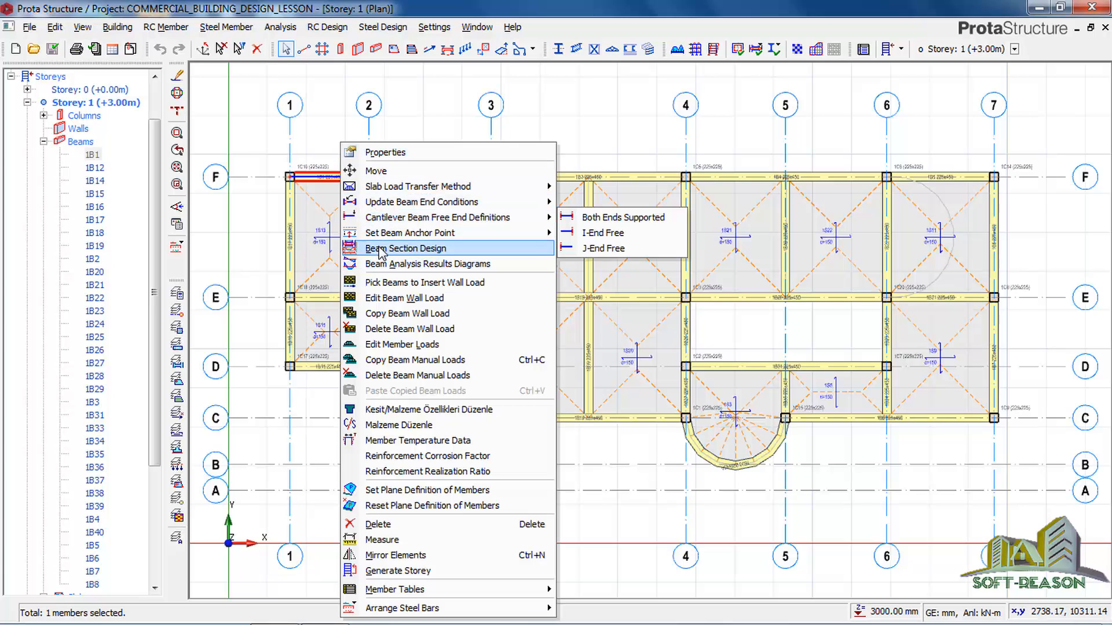
pyautogui.click(392, 299)
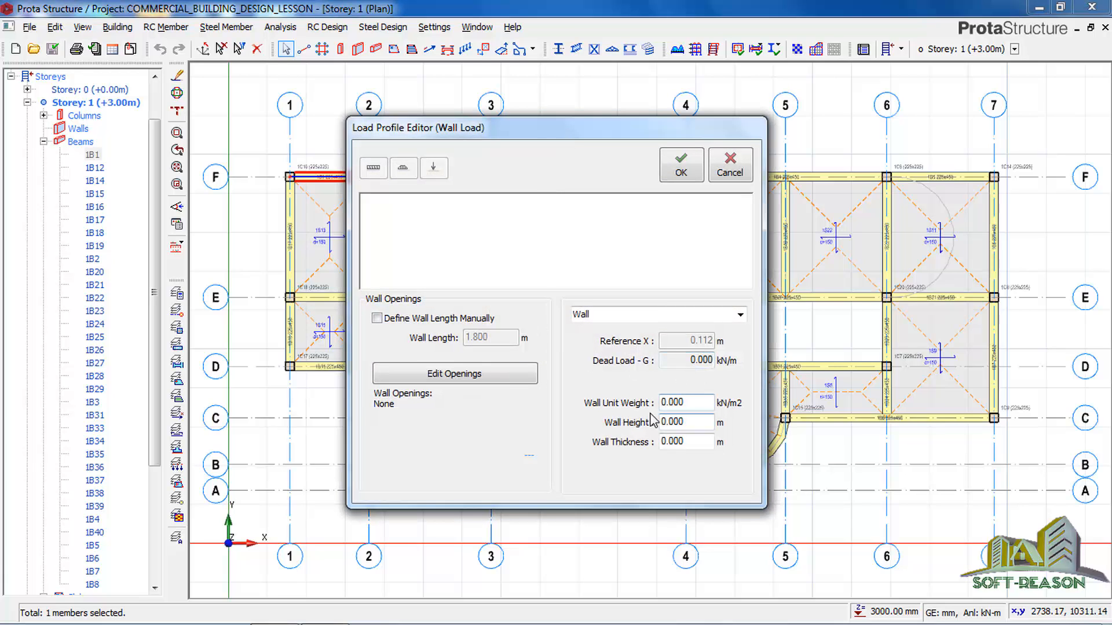
pyautogui.moveTo(689, 406); pyautogui.dragTo(649, 405)
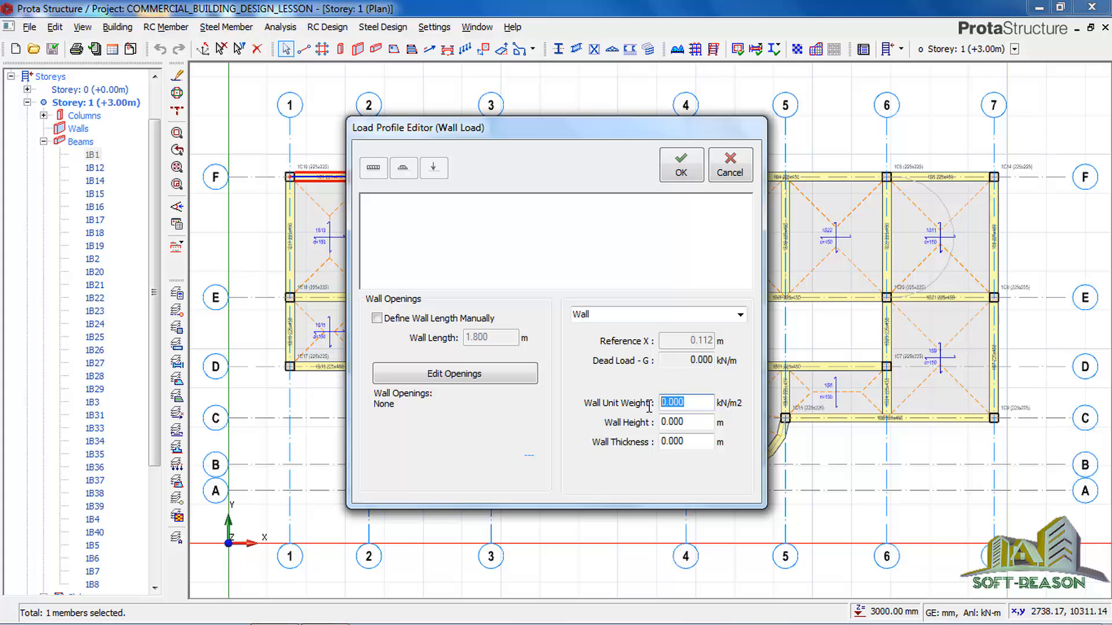
pyautogui.write('3.470')
pyautogui.moveTo(704, 427); pyautogui.dragTo(643, 432)
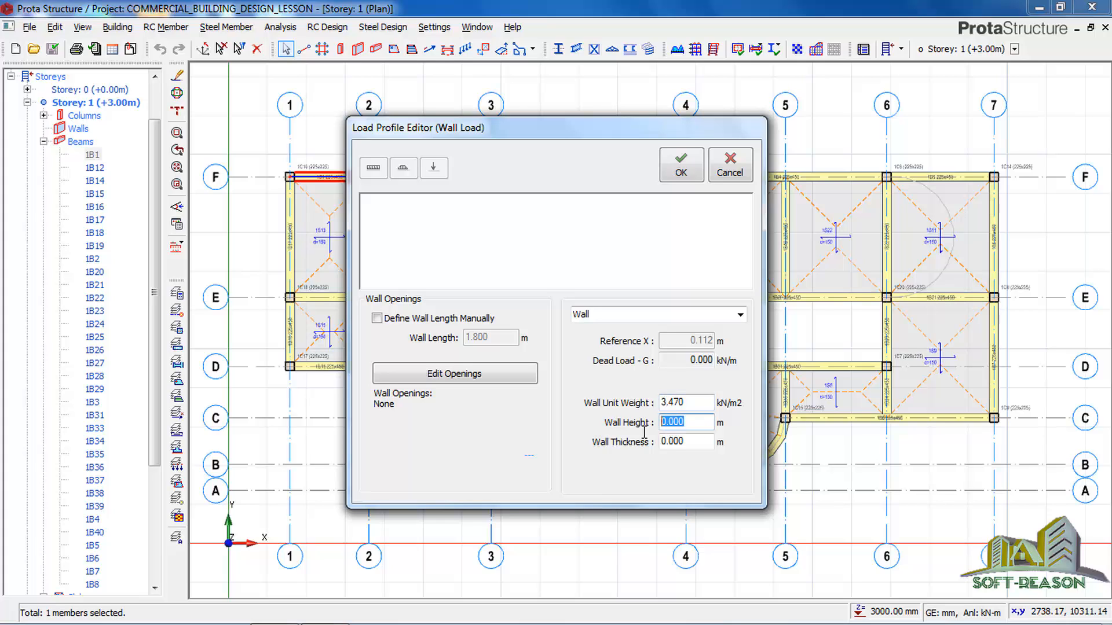
pyautogui.write('3')
pyautogui.doubleClick(675, 442)
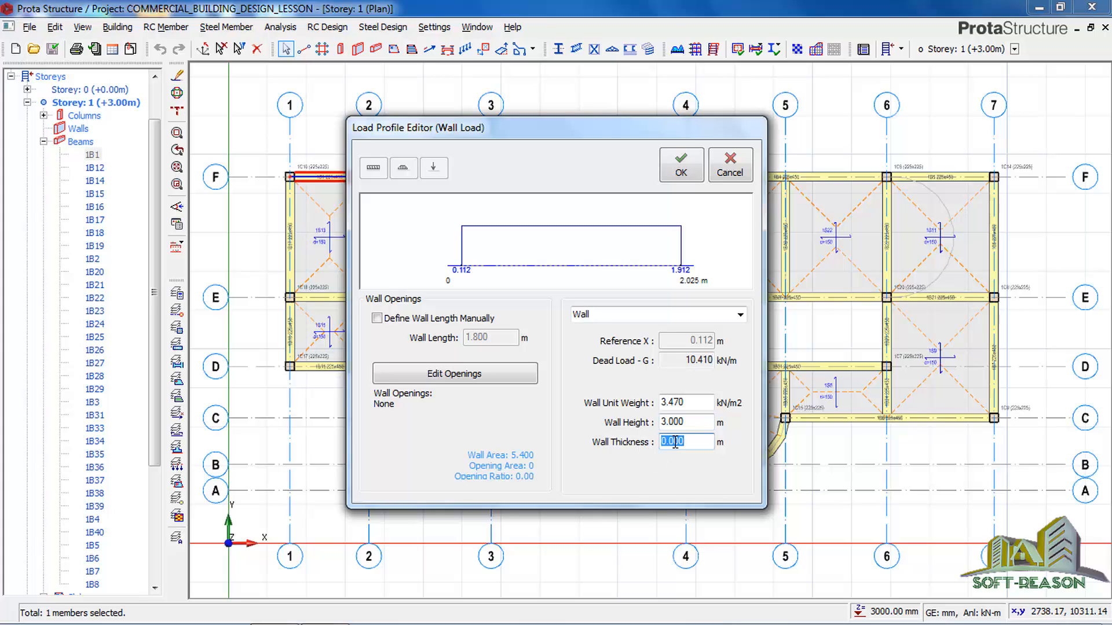
pyautogui.write('-')
pyautogui.click(676, 166)
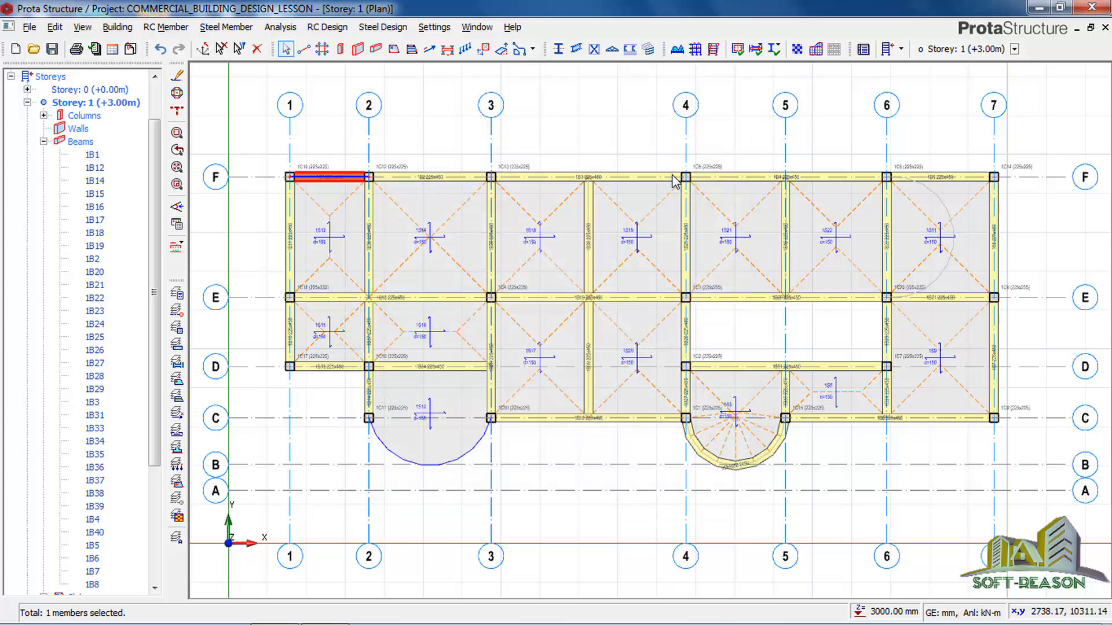
# Copy the wall load of the beam on axis F between axes 1 and 2.
pyautogui.scroll(1, 330, 173)
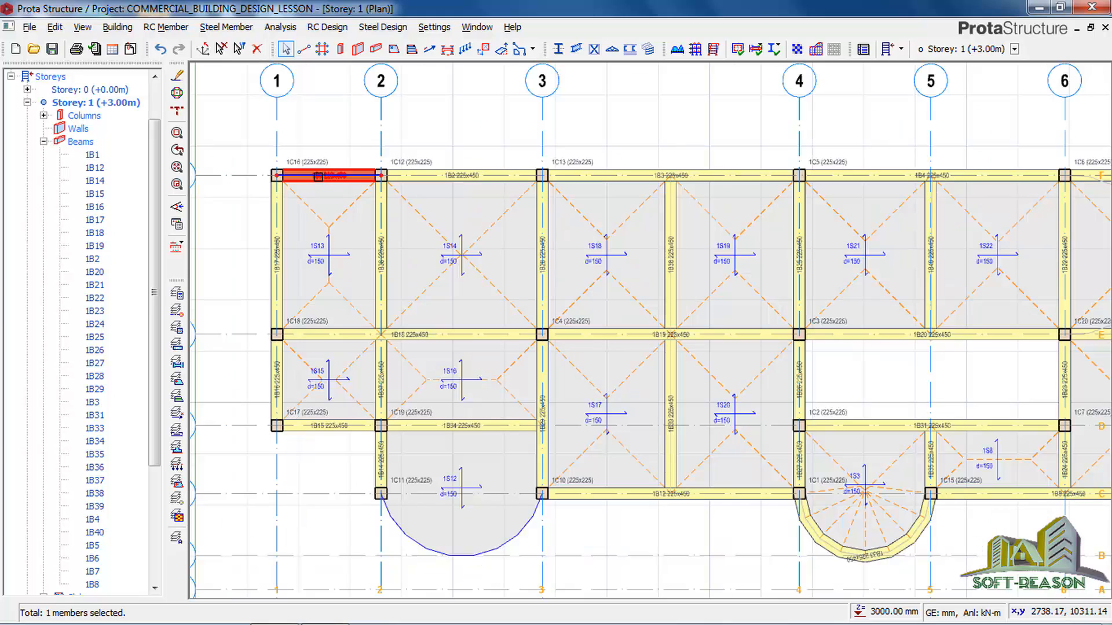
pyautogui.moveTo(316, 178)
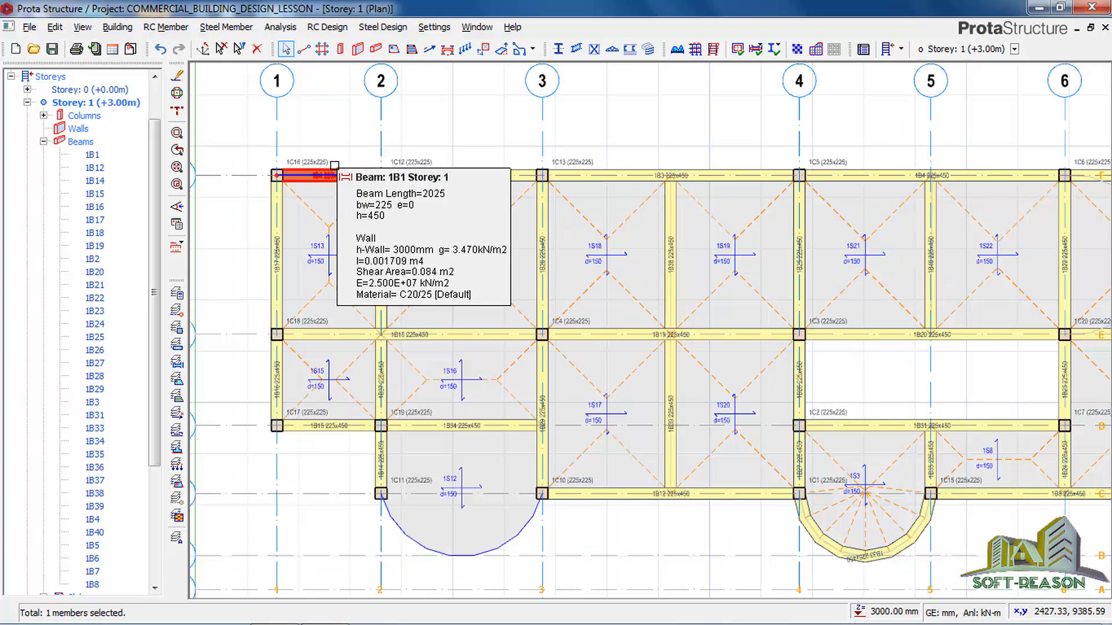
pyautogui.rightClick(328, 173)
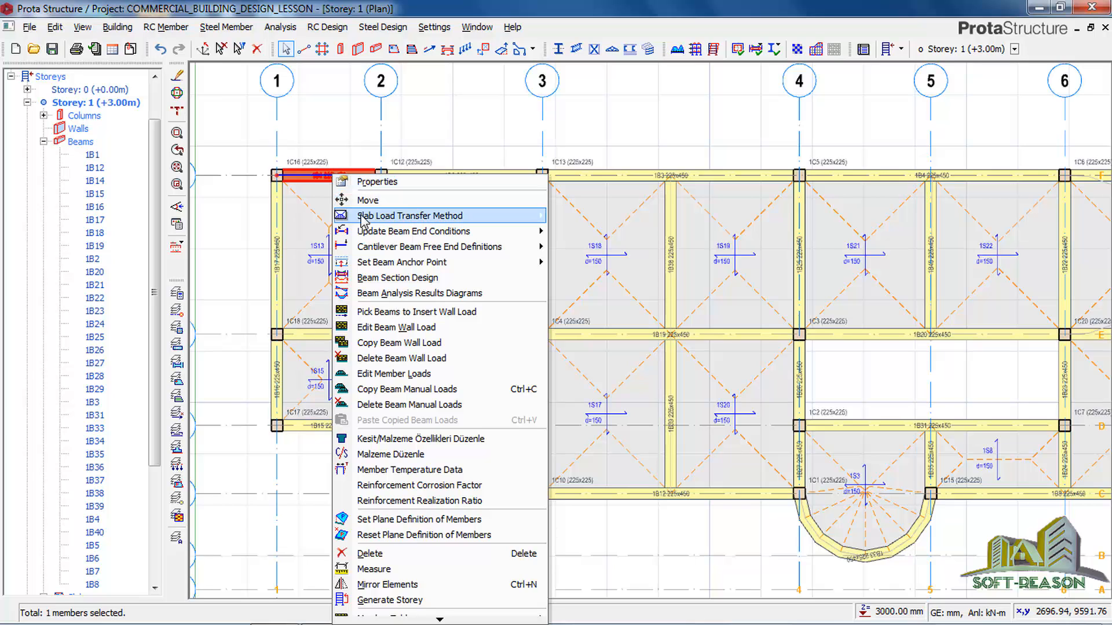
pyautogui.click(382, 343)
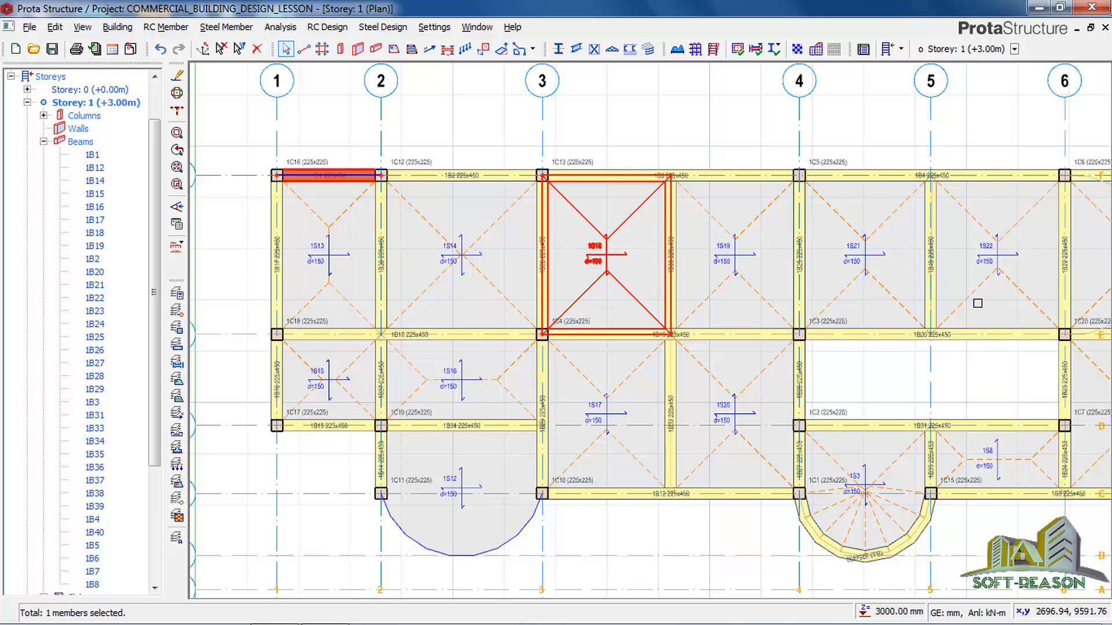
# Paste the copied wall load onto Storey 1's remaining straight perimeter beams, the axis 6 beams and the axis E beam between axes 6 and 7.
pyautogui.scroll(-2, 553, 383)
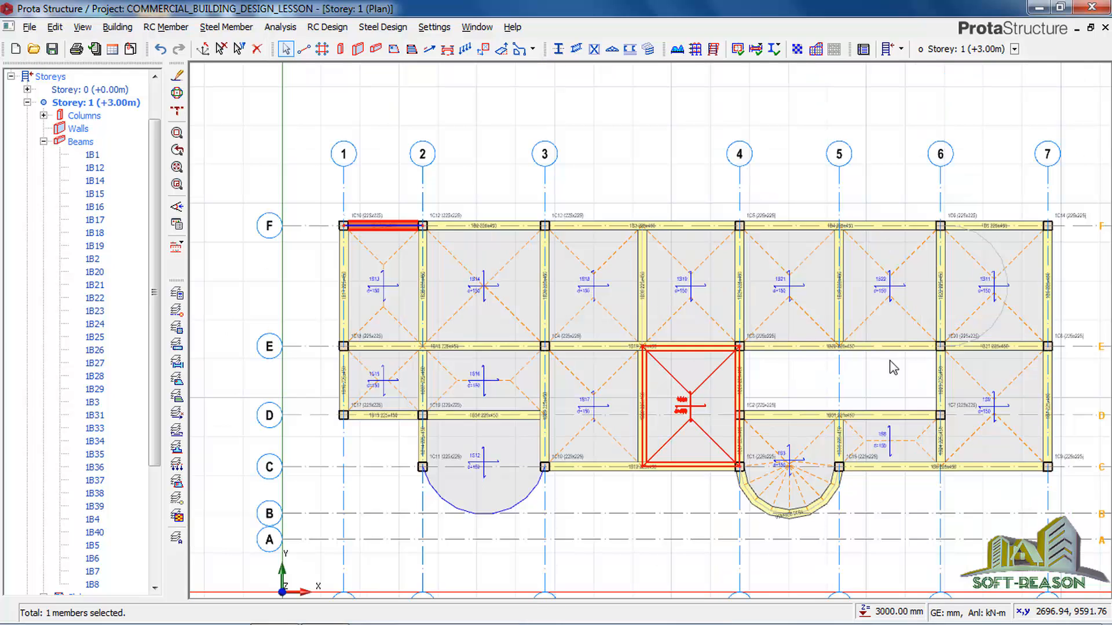
pyautogui.scroll(2, 840, 316)
pyautogui.scroll(-3, 736, 298)
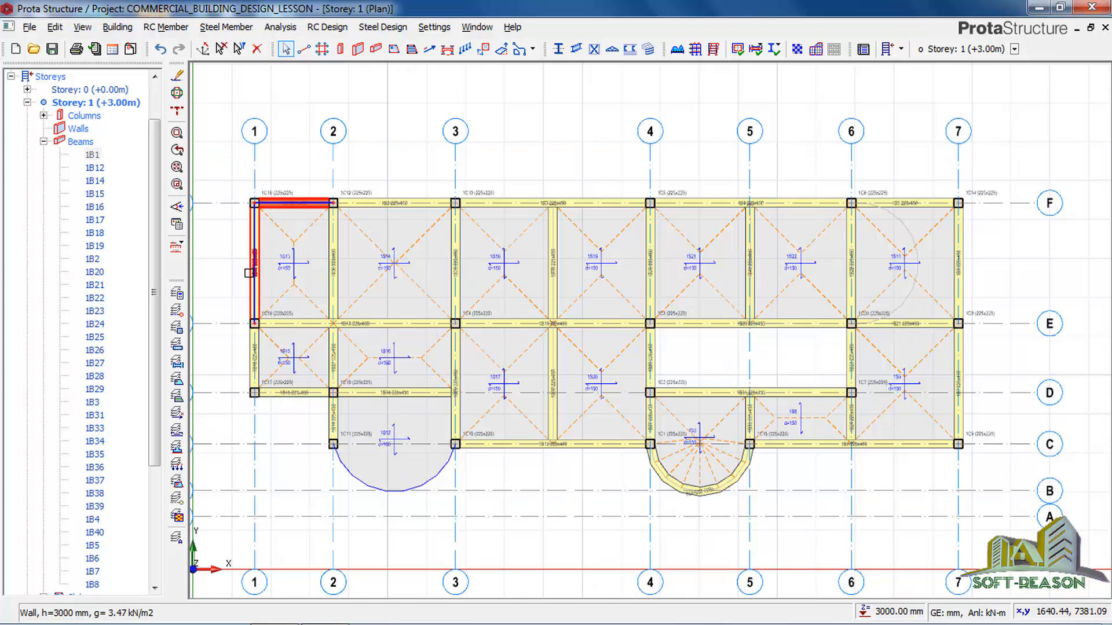
pyautogui.click(249, 322)
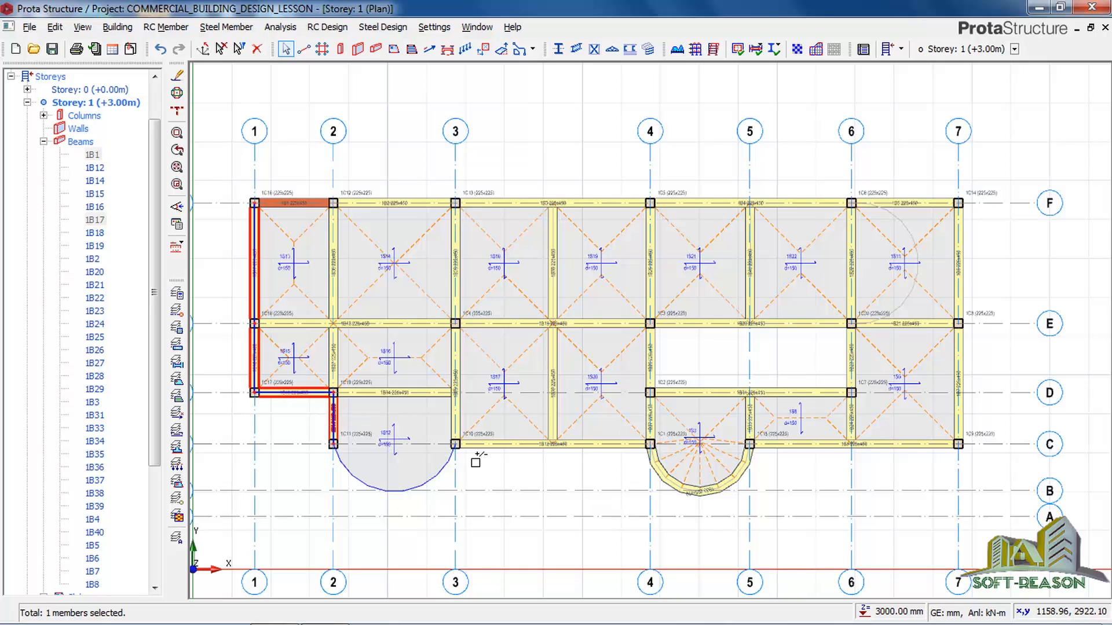
pyautogui.click(503, 445)
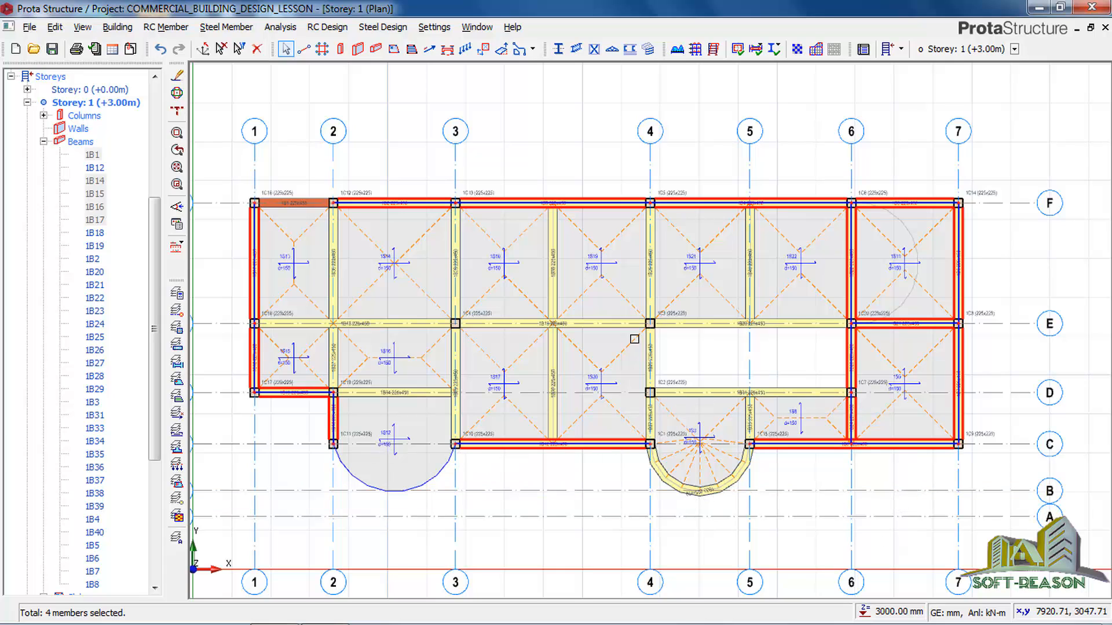
pyautogui.rightClick(510, 145)
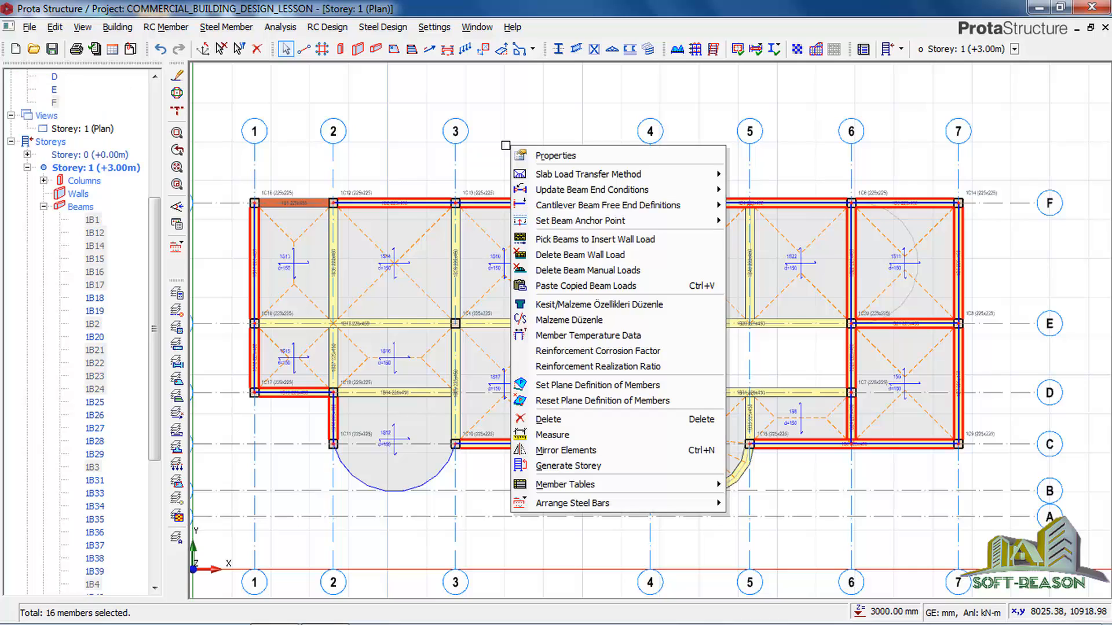
pyautogui.click(545, 286)
pyautogui.click(628, 377)
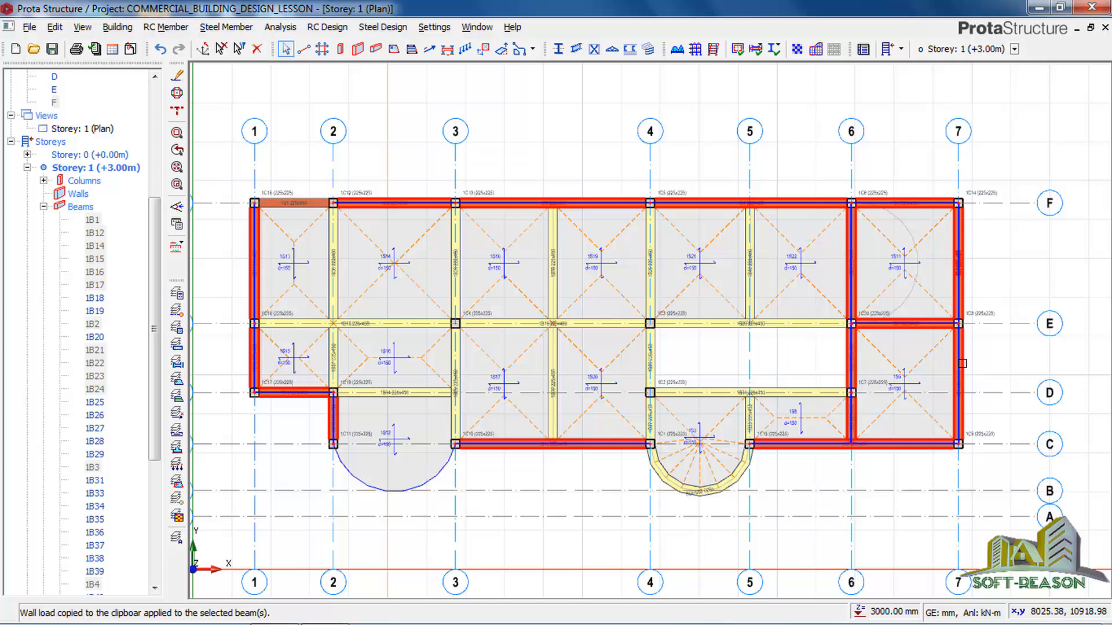
pyautogui.click(551, 398)
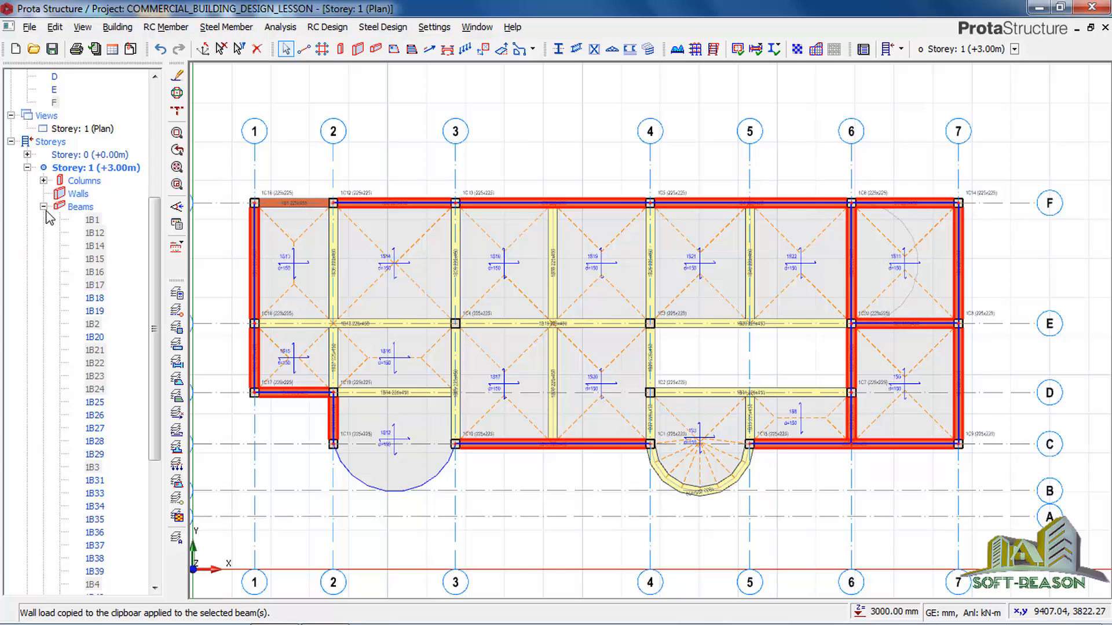
# Collapse the Storey 1 beam list, clear the beam selection and make Storey 2 (+6.00m) the active storey.
pyautogui.click(44, 209)
pyautogui.click(44, 209)
pyautogui.click(11, 77)
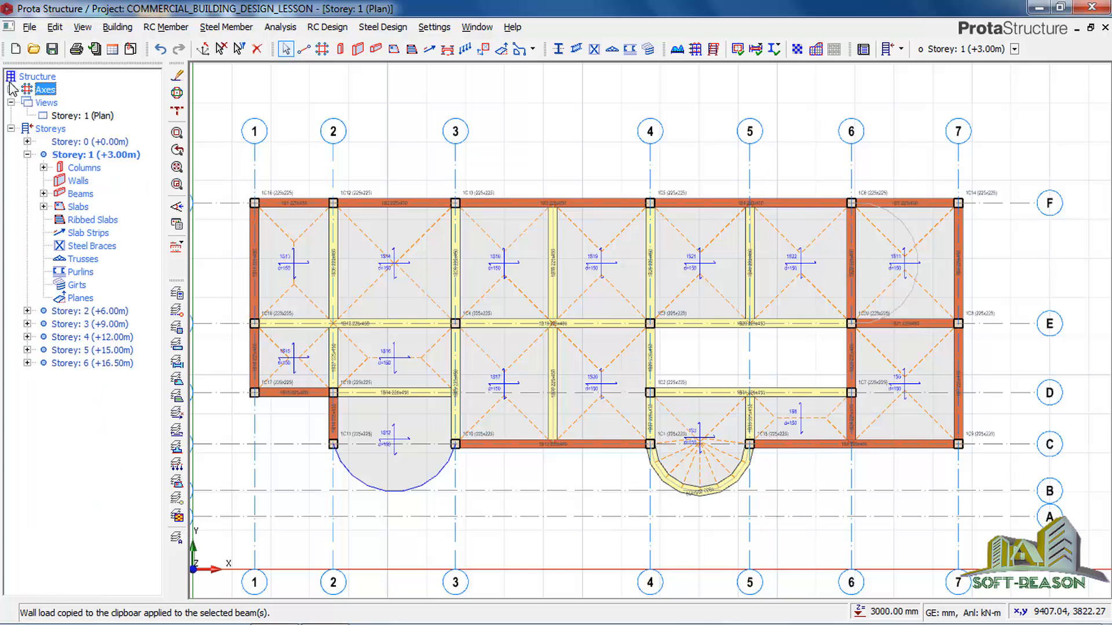
pyautogui.doubleClick(81, 314)
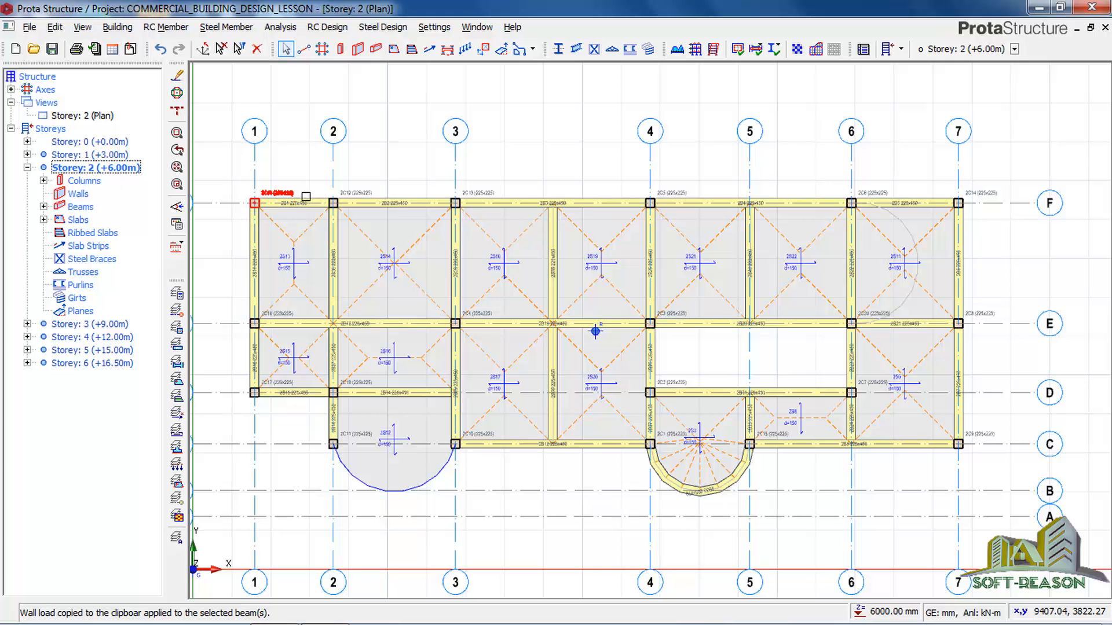
# Paste the copied wall load onto Storey 2's straight perimeter beams on axes 1, D, 2, C, 7 and F, replacing any wall load defined there.
pyautogui.click(306, 201)
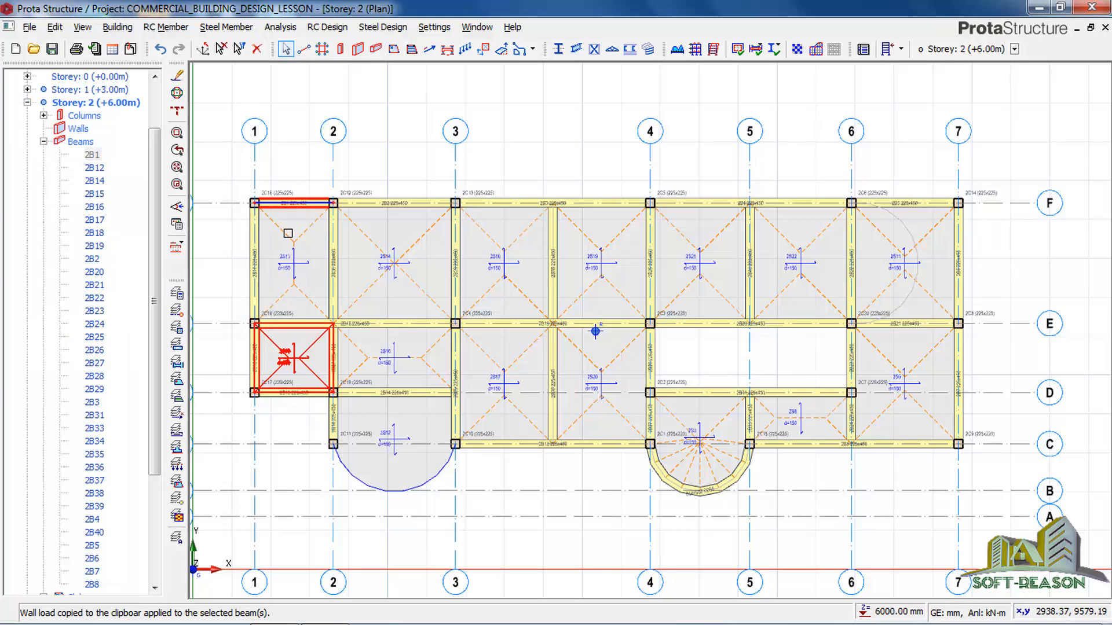
pyautogui.click(252, 253)
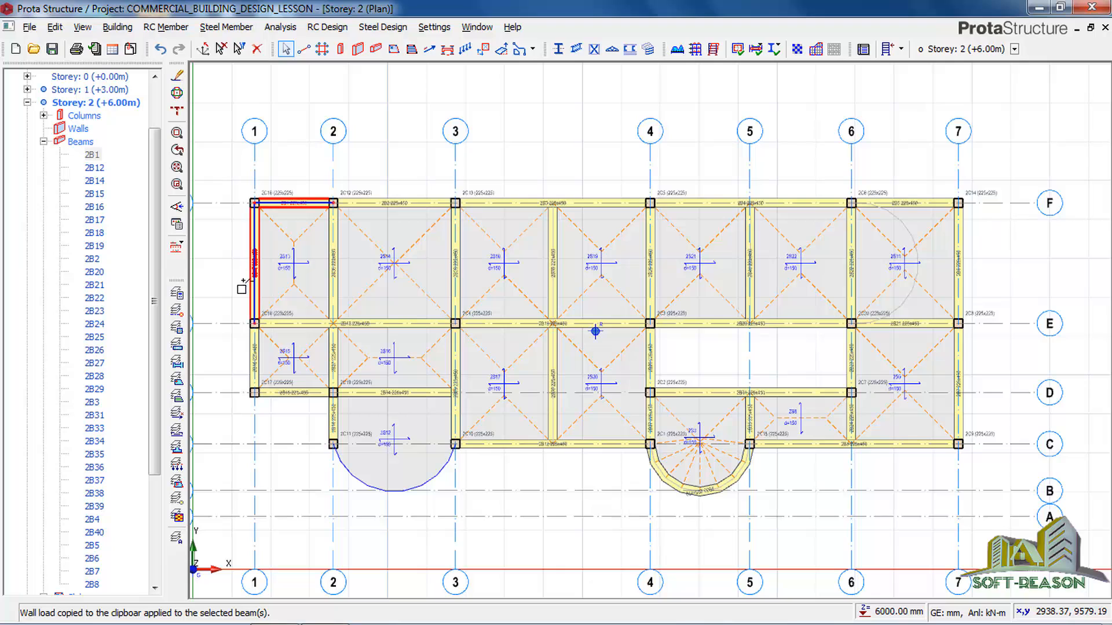
pyautogui.click(254, 363)
pyautogui.click(287, 392)
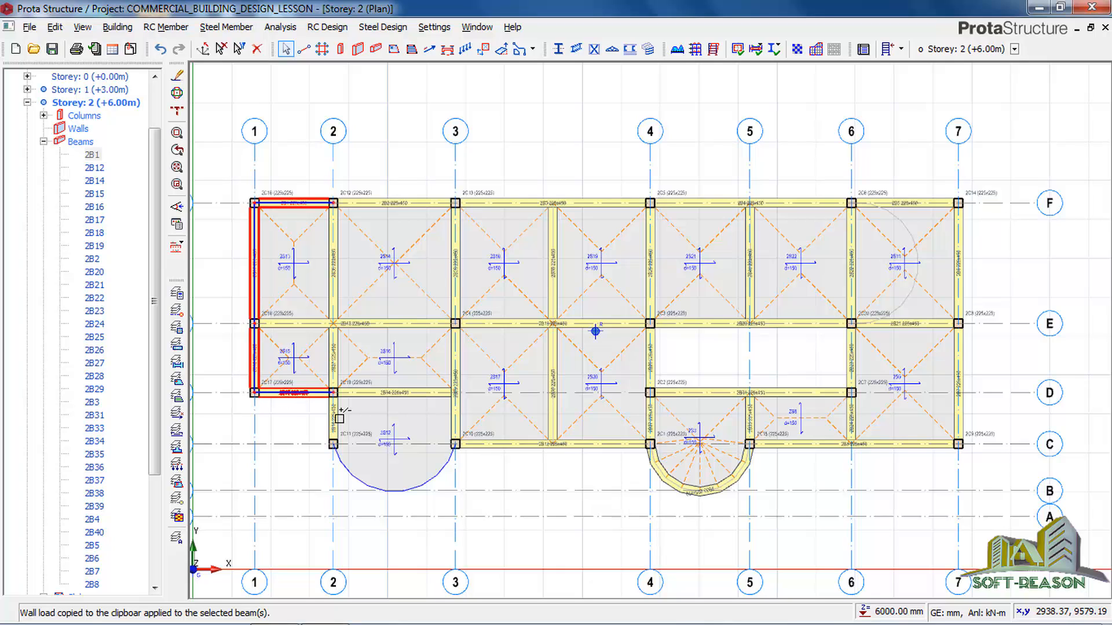
pyautogui.click(332, 417)
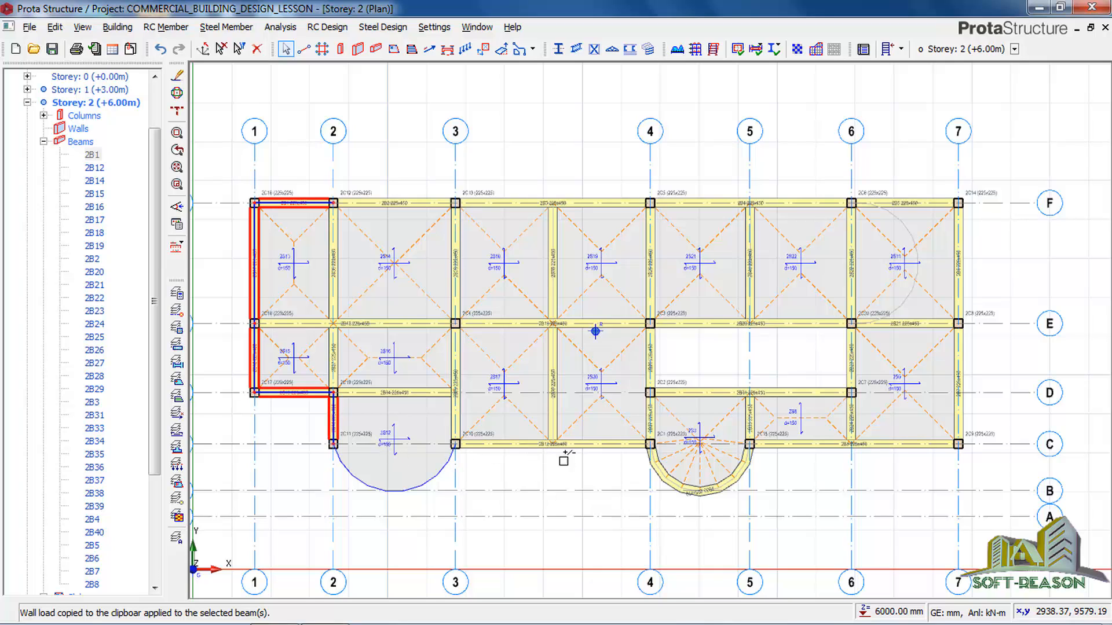
pyautogui.click(609, 453)
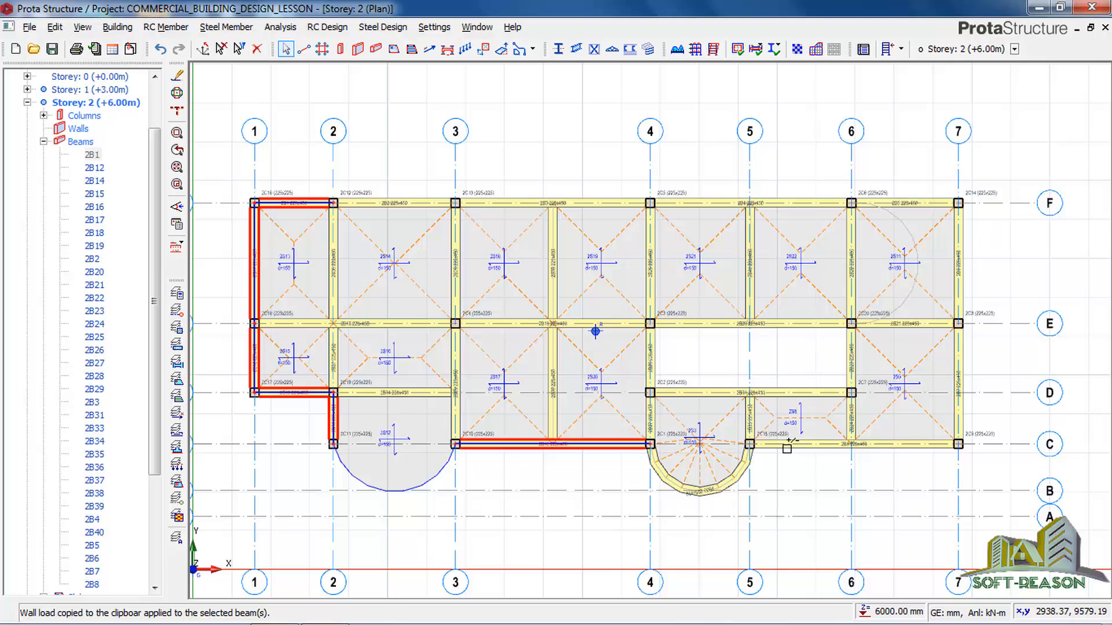
pyautogui.click(925, 445)
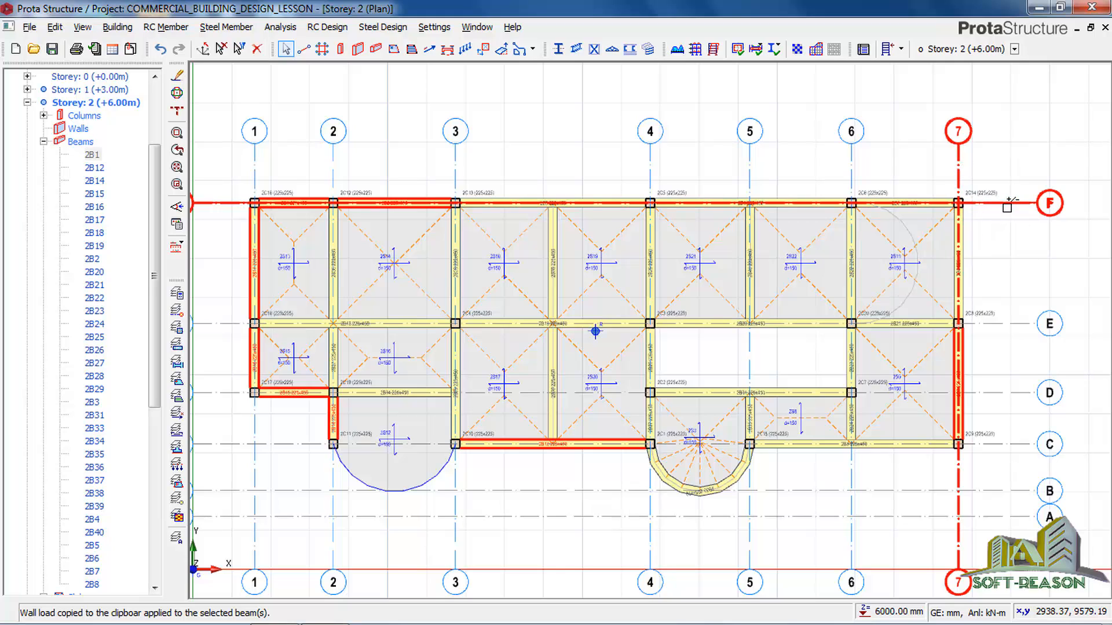
pyautogui.keyDown('ctrl'); pyautogui.click(959, 170); pyautogui.keyUp('ctrl')
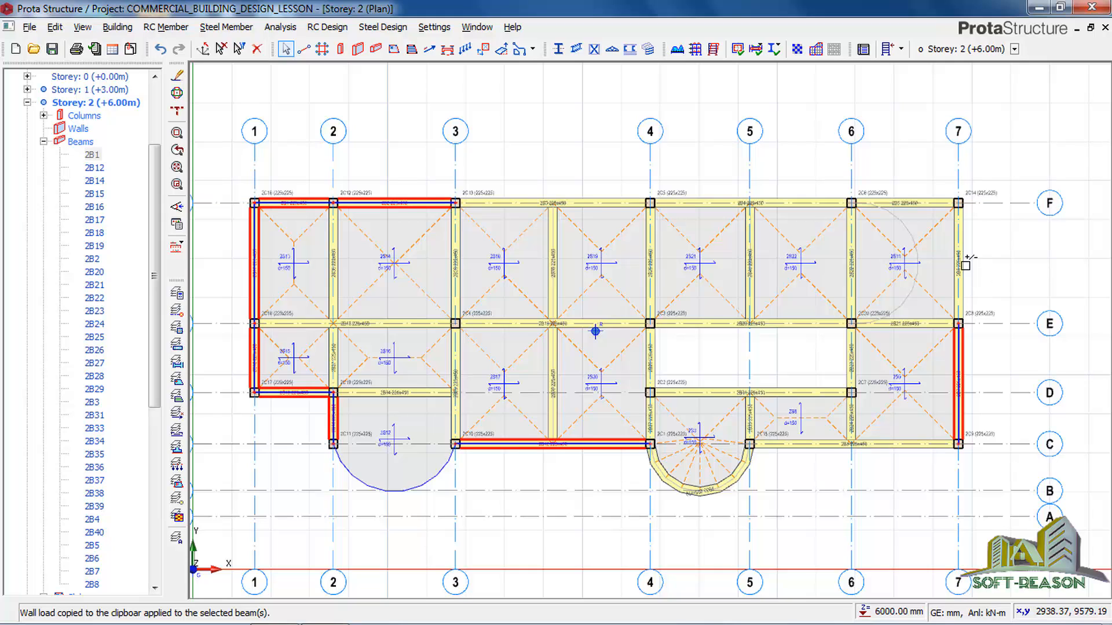
pyautogui.keyDown('ctrl'); pyautogui.click(964, 264); pyautogui.keyUp('ctrl')
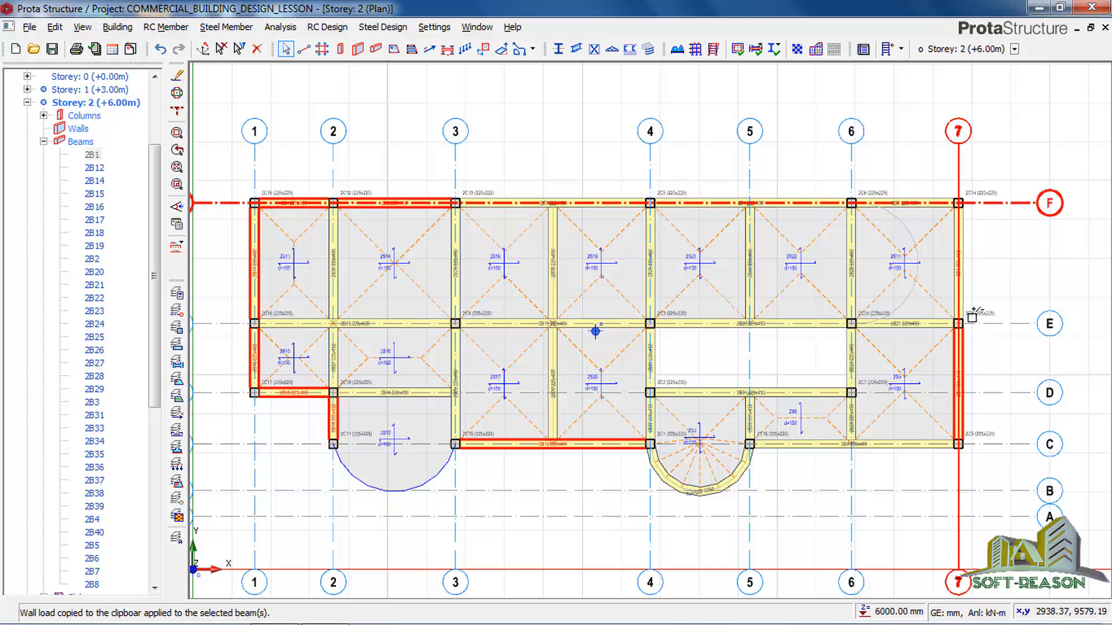
pyautogui.click(978, 230)
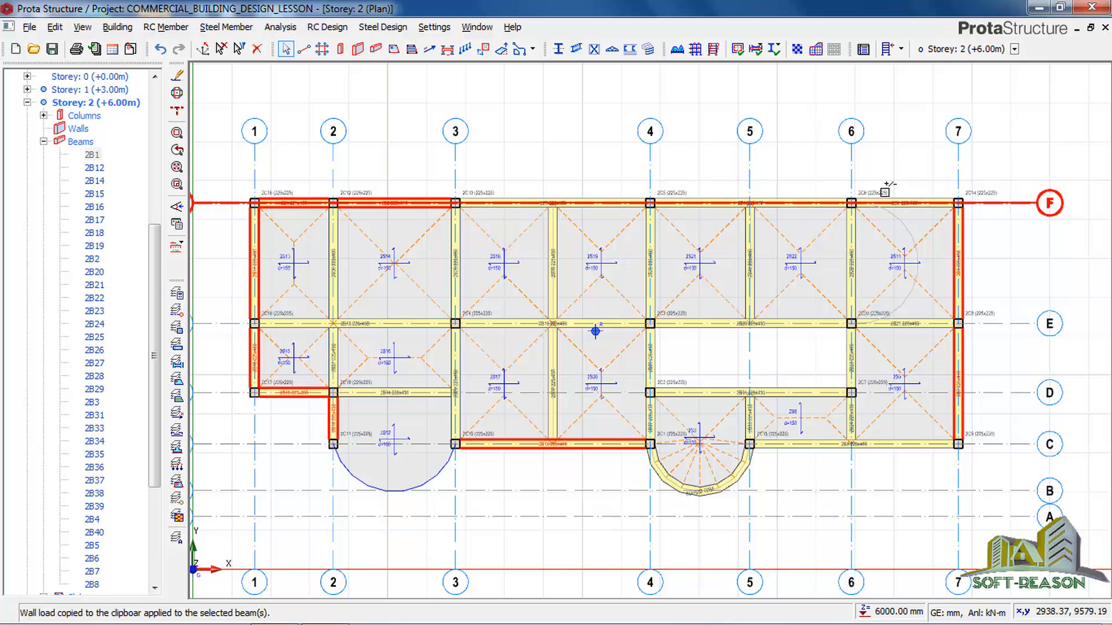
pyautogui.click(907, 199)
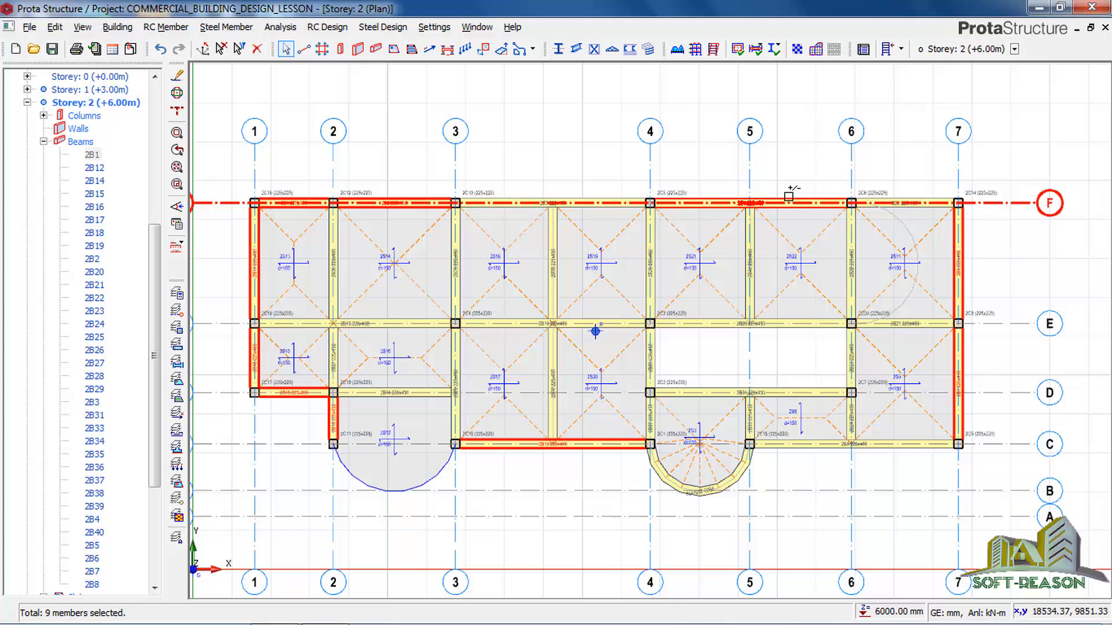
pyautogui.click(600, 197)
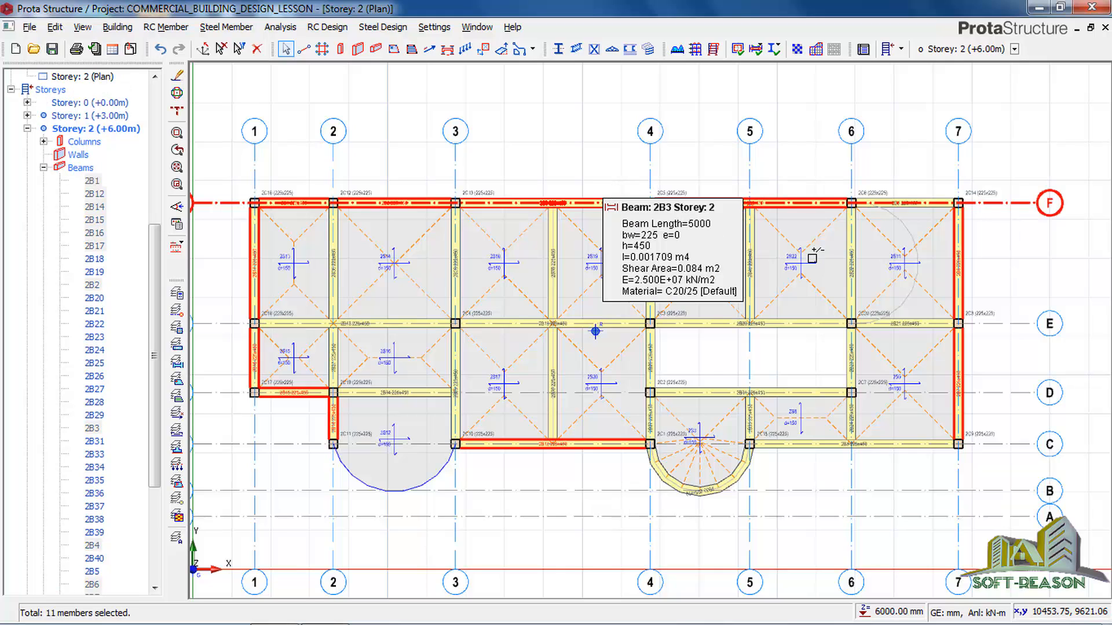
pyautogui.click(864, 444)
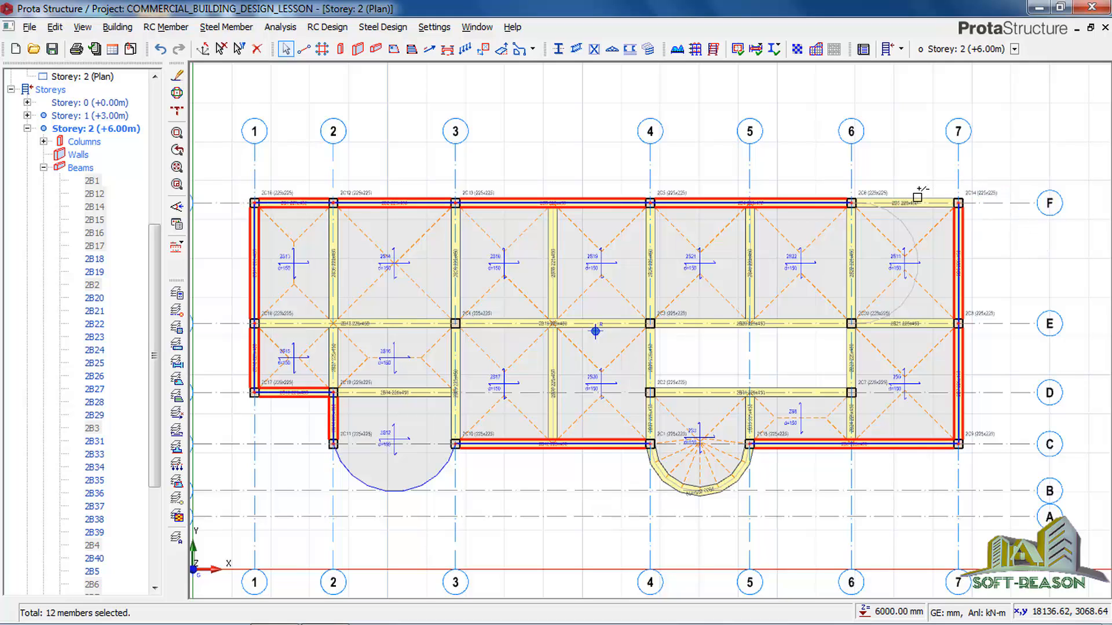
pyautogui.moveTo(915, 201)
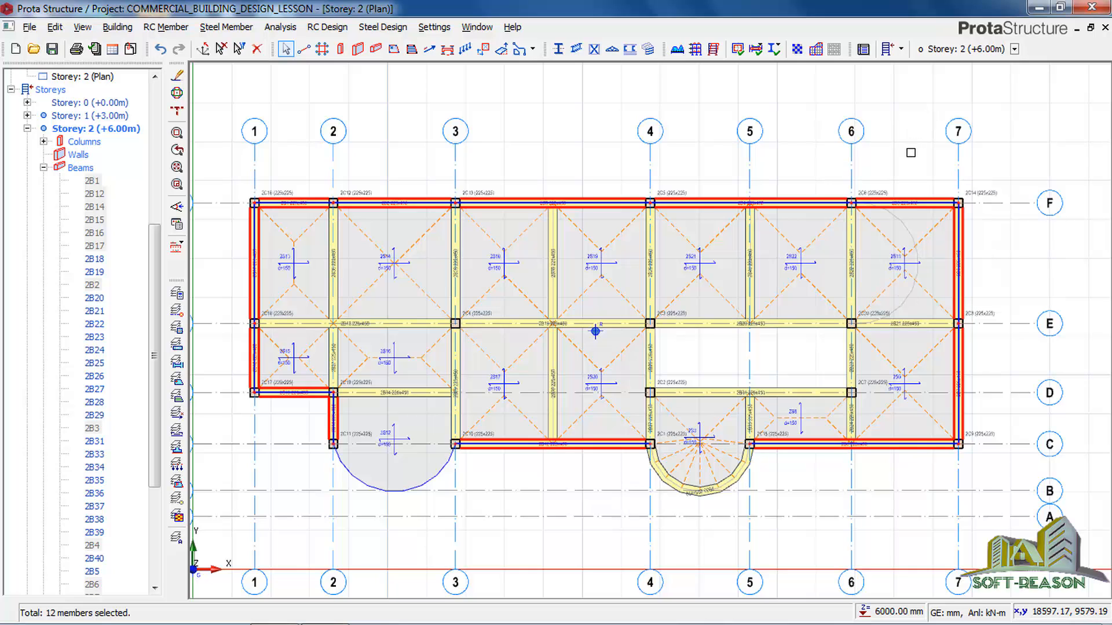
pyautogui.rightClick(915, 167)
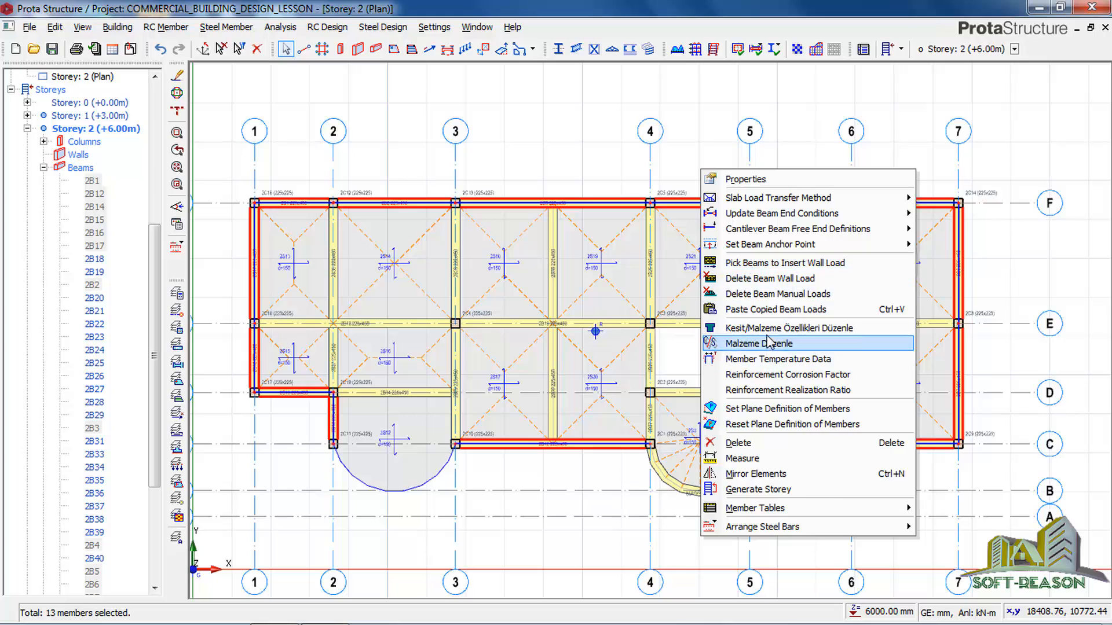
pyautogui.click(770, 309)
pyautogui.click(618, 376)
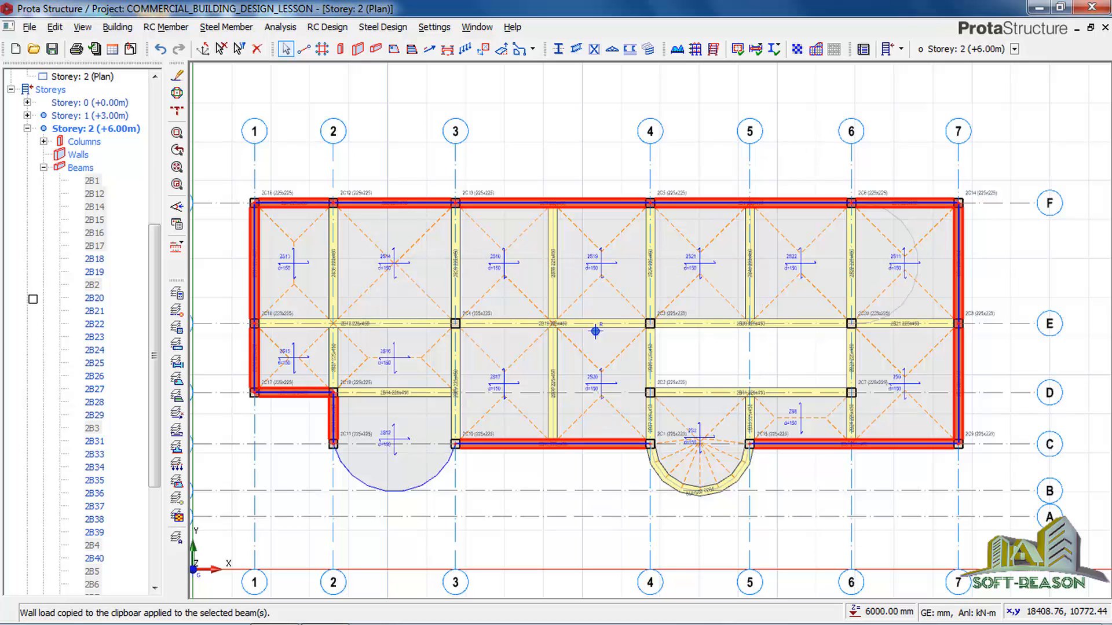
# Collapse the Storey 2 beam list, clear the beam selection and make Storey 3 (+9.00m) the active storey.
pyautogui.click(43, 168)
pyautogui.click(11, 76)
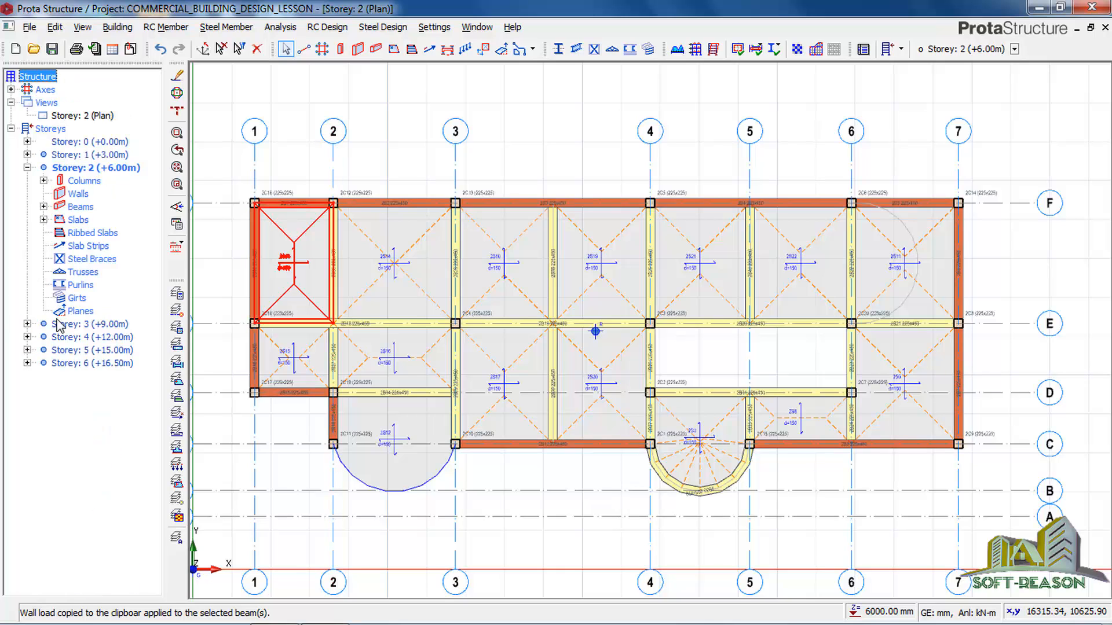
pyautogui.click(91, 324)
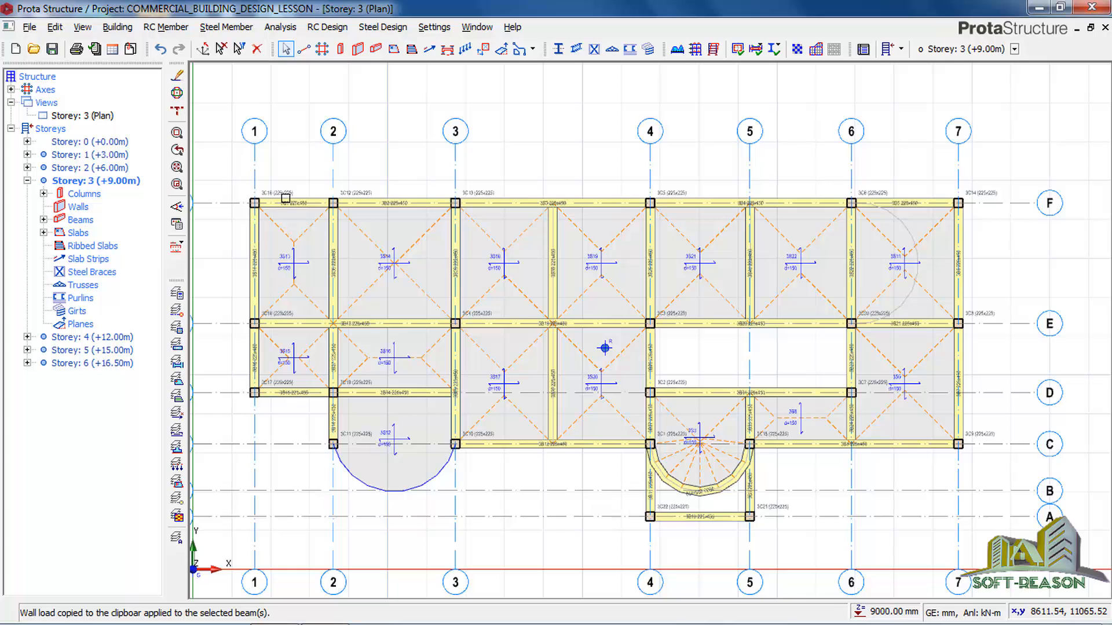
# Paste the copied wall load onto Storey 3's straight perimeter beams on axes 1, D, 2, C, 7 and F, excluding the projection down to axis A.
pyautogui.click(295, 194)
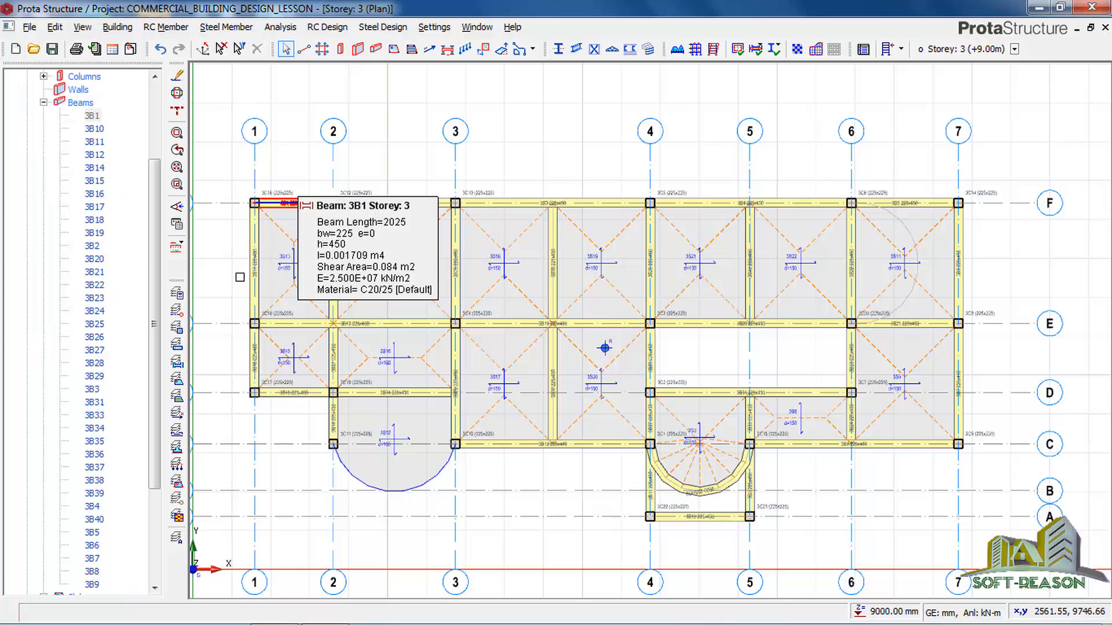
pyautogui.moveTo(247, 269)
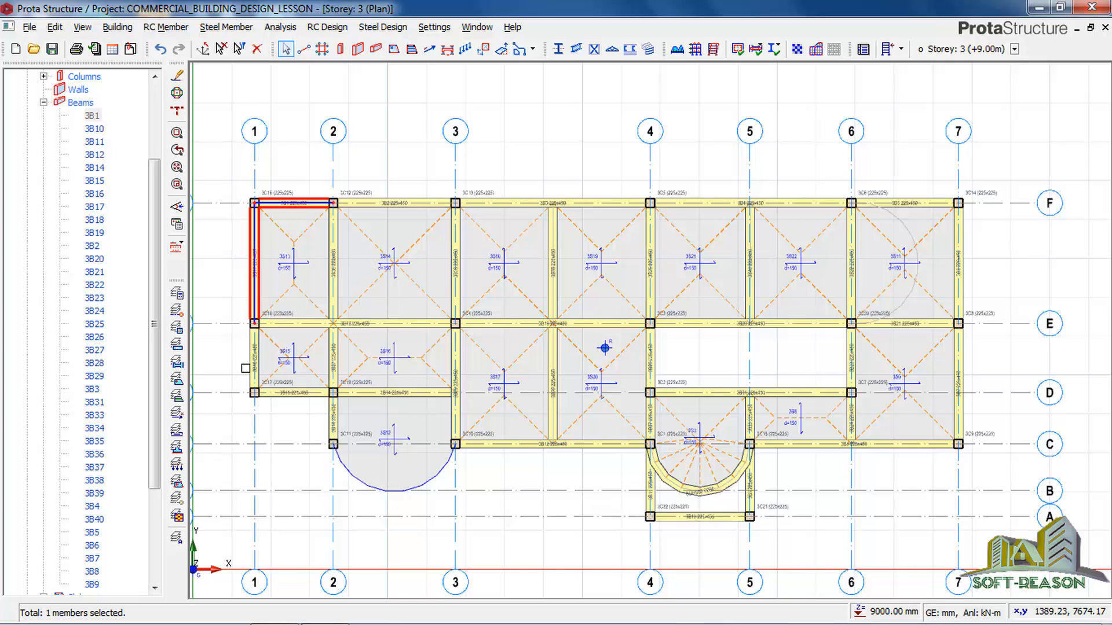
pyautogui.click(279, 392)
pyautogui.moveTo(280, 394)
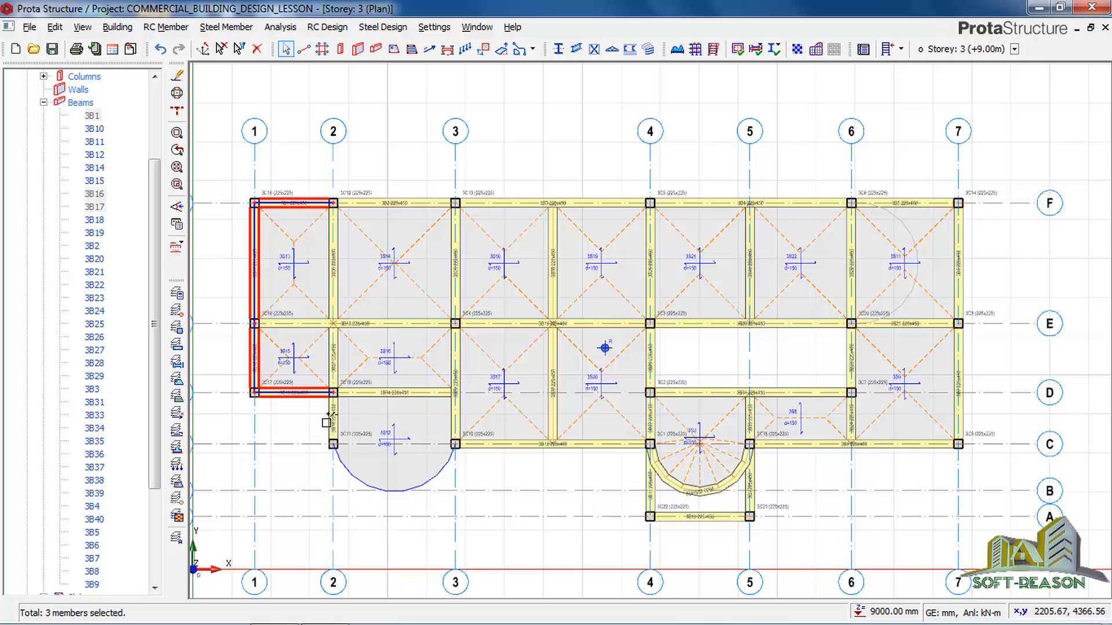
pyautogui.click(331, 415)
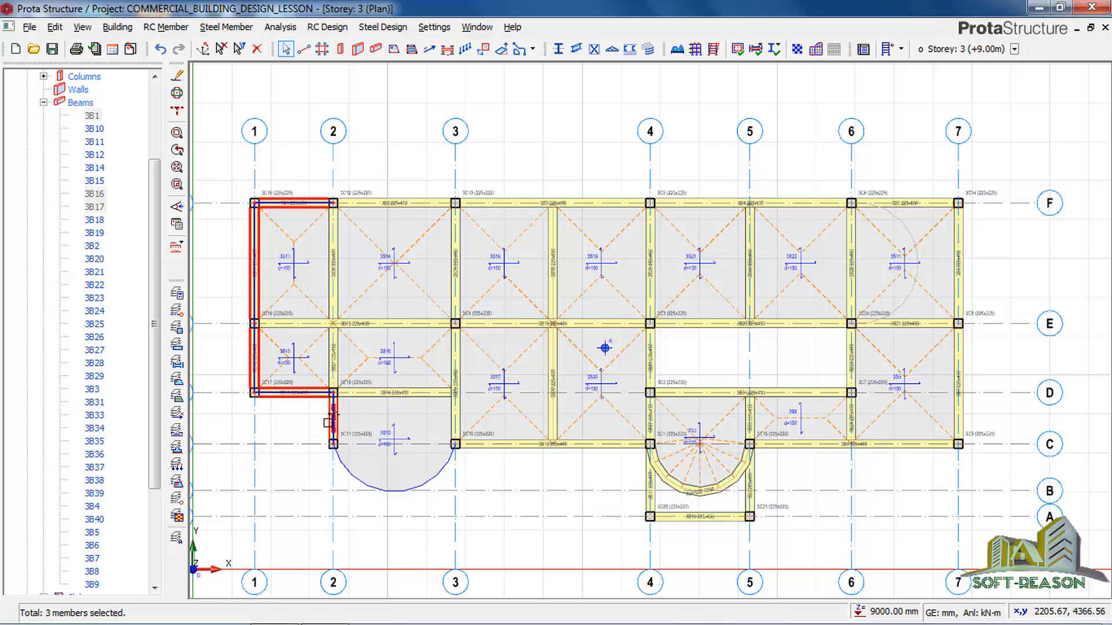
pyautogui.click(491, 444)
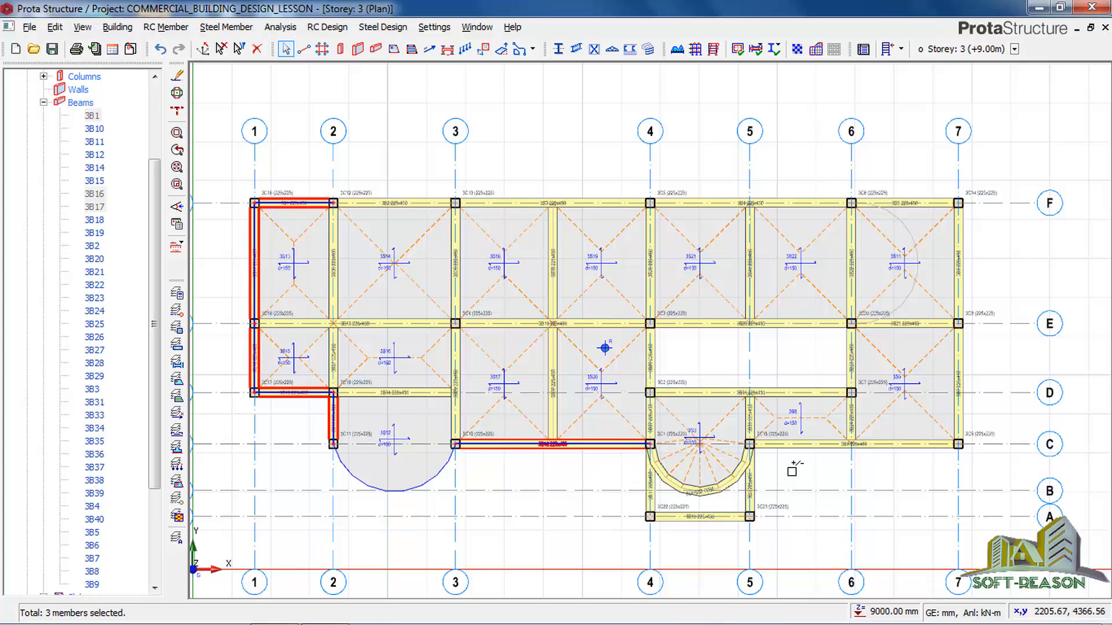
pyautogui.click(787, 446)
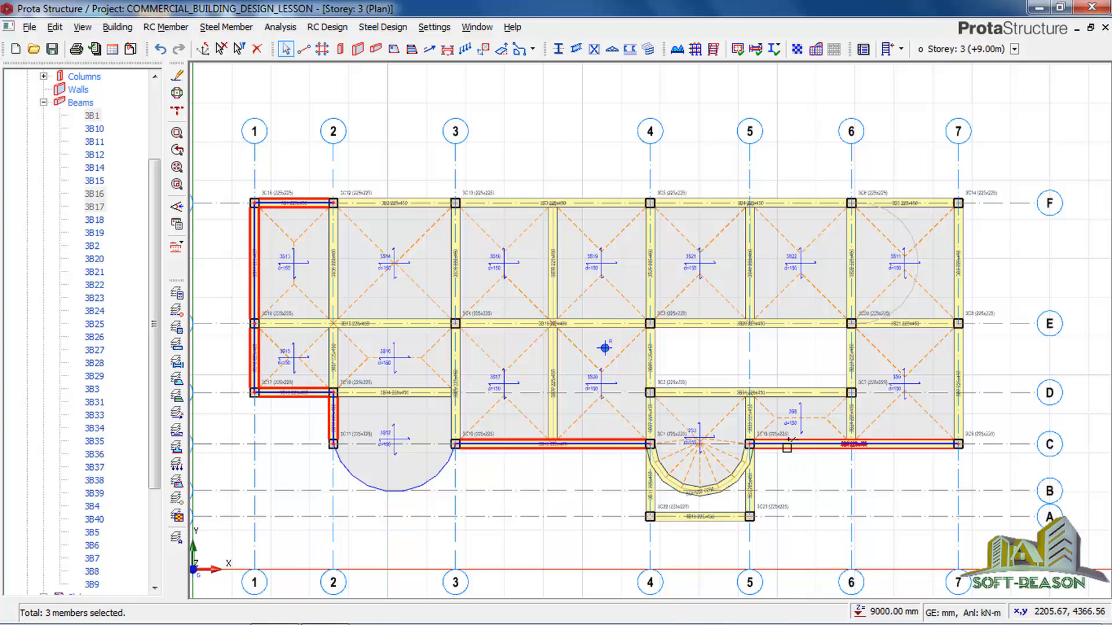
pyautogui.click(961, 405)
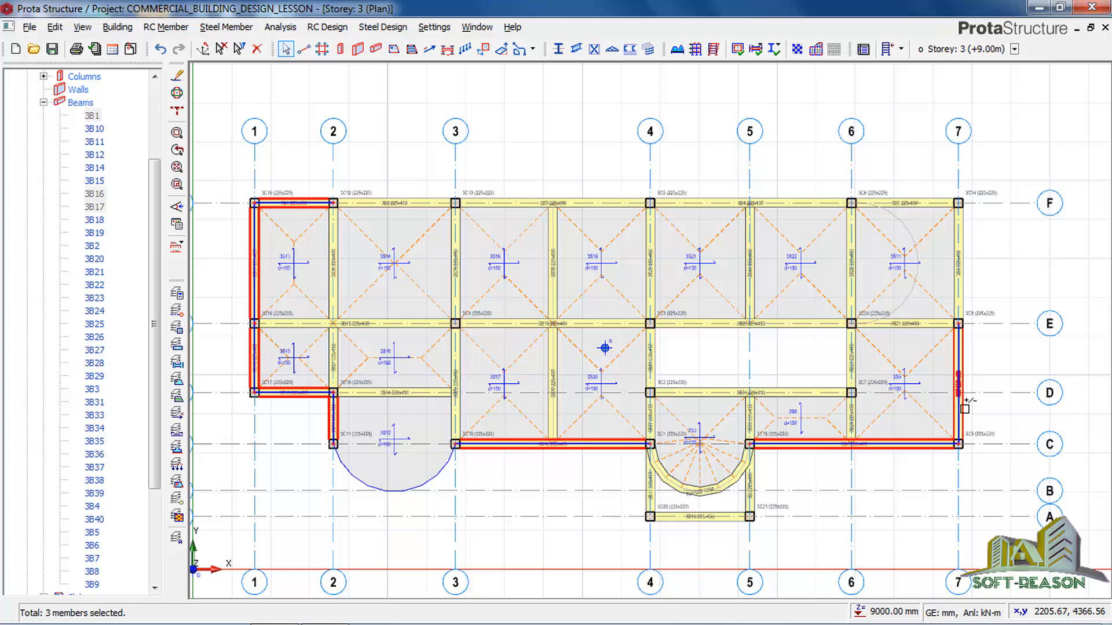
pyautogui.click(964, 262)
pyautogui.click(915, 197)
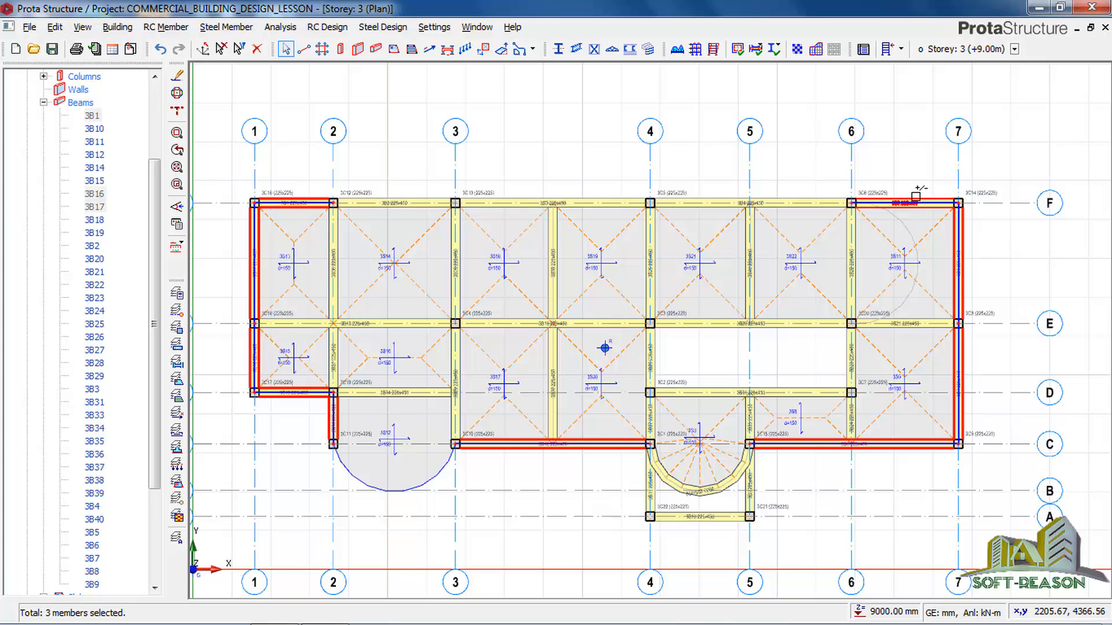
pyautogui.click(788, 197)
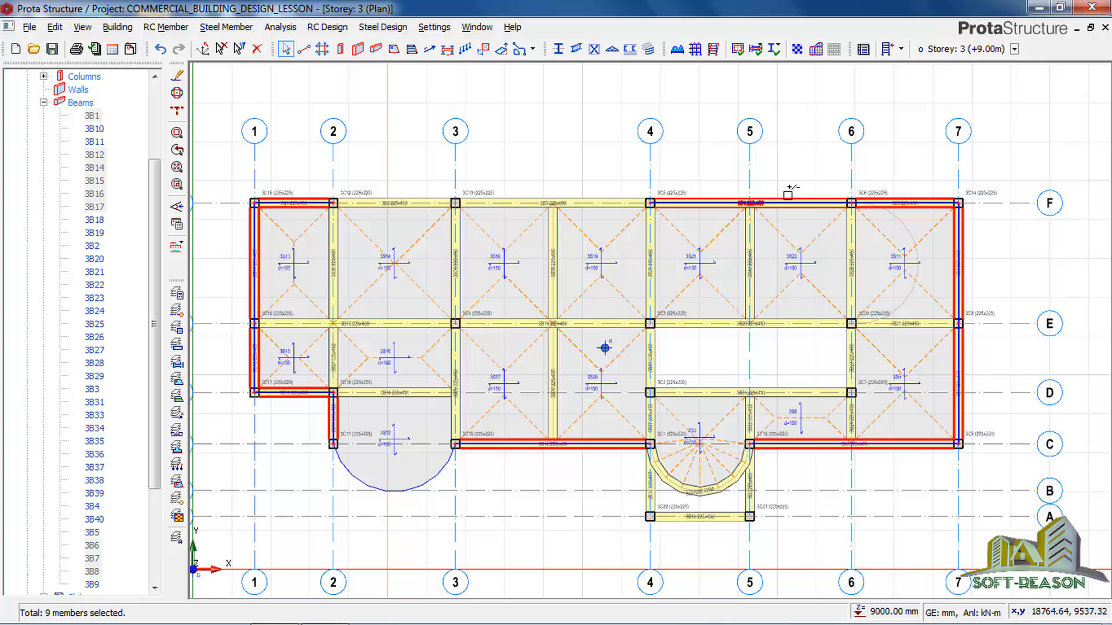
pyautogui.click(586, 197)
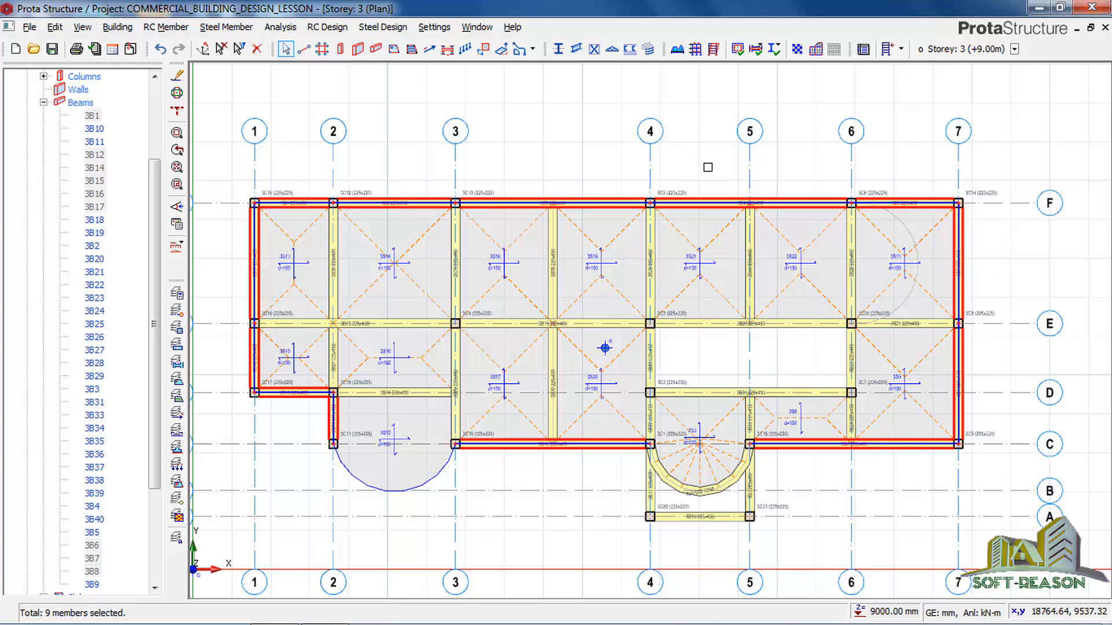
pyautogui.rightClick(726, 186)
pyautogui.click(802, 329)
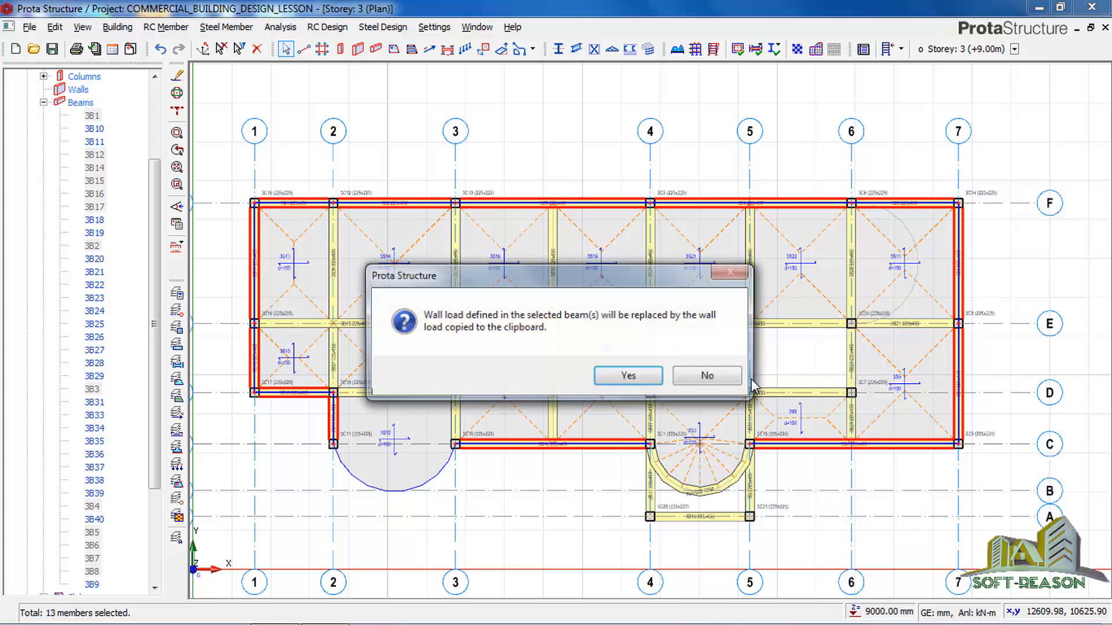
pyautogui.click(627, 376)
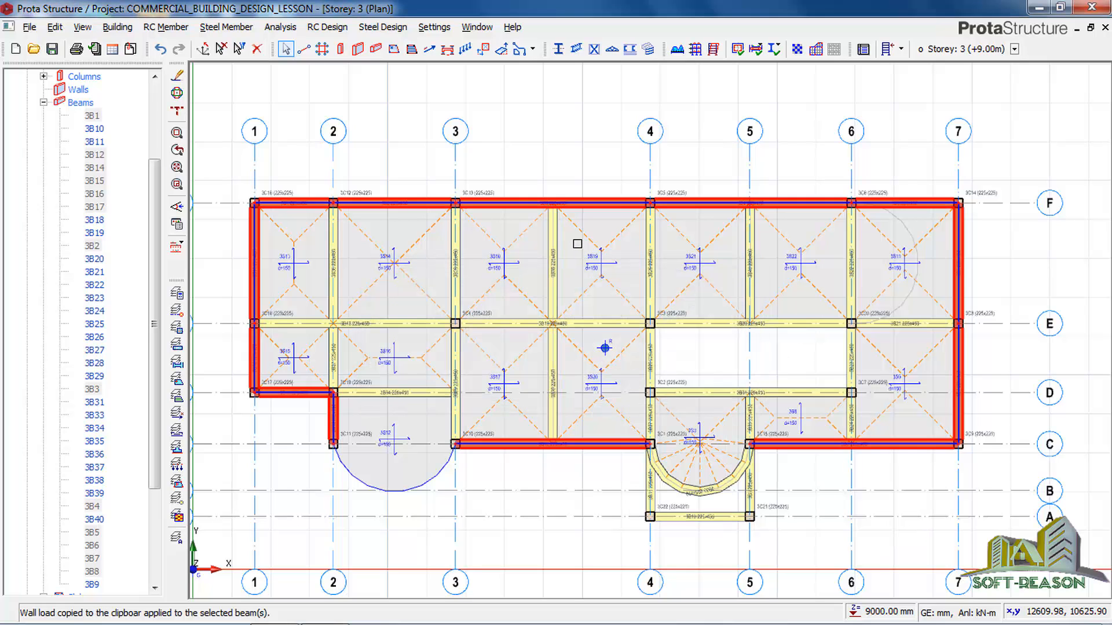
# Make Storey 4 (+12.00m) active and paste the copied wall load onto its straight perimeter beams on axes 1, D, 2, C, 7 and F.
pyautogui.click(43, 102)
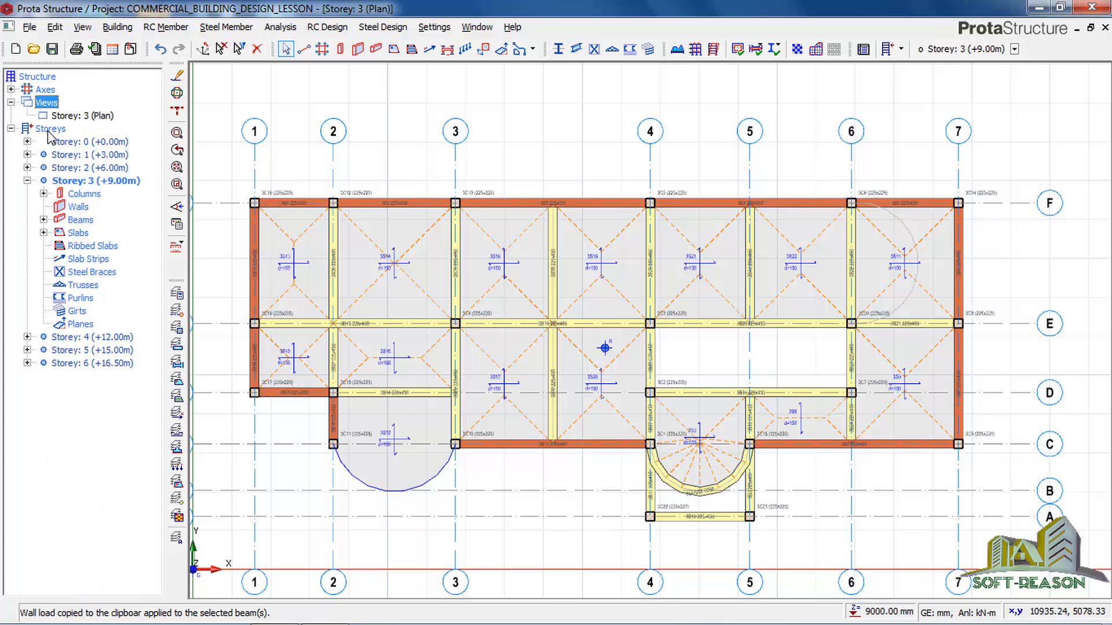
pyautogui.doubleClick(86, 338)
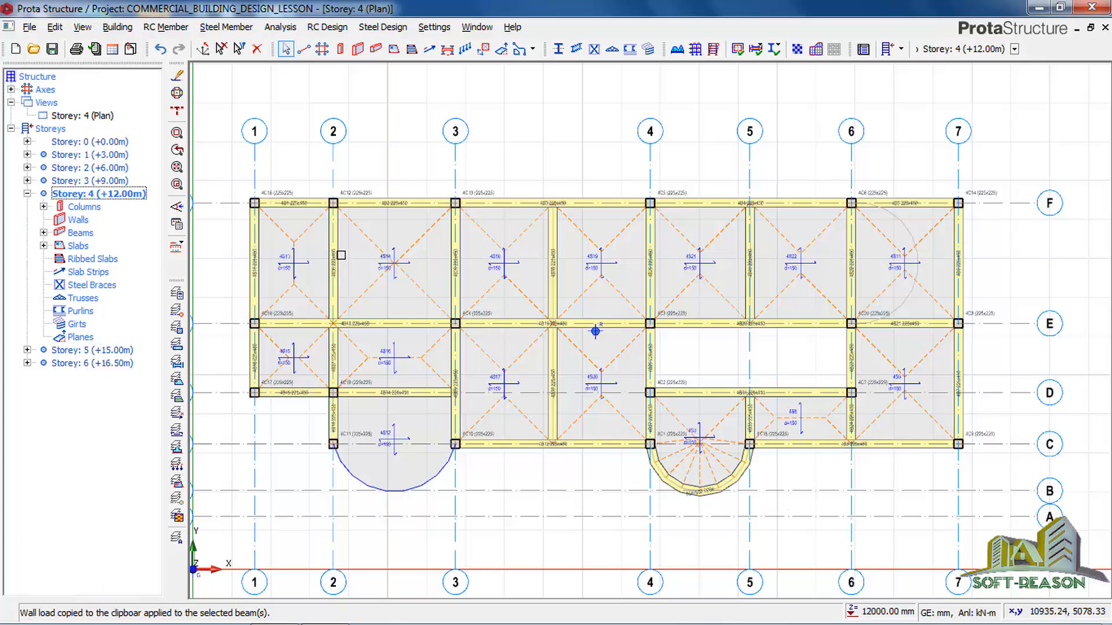
pyautogui.click(301, 198)
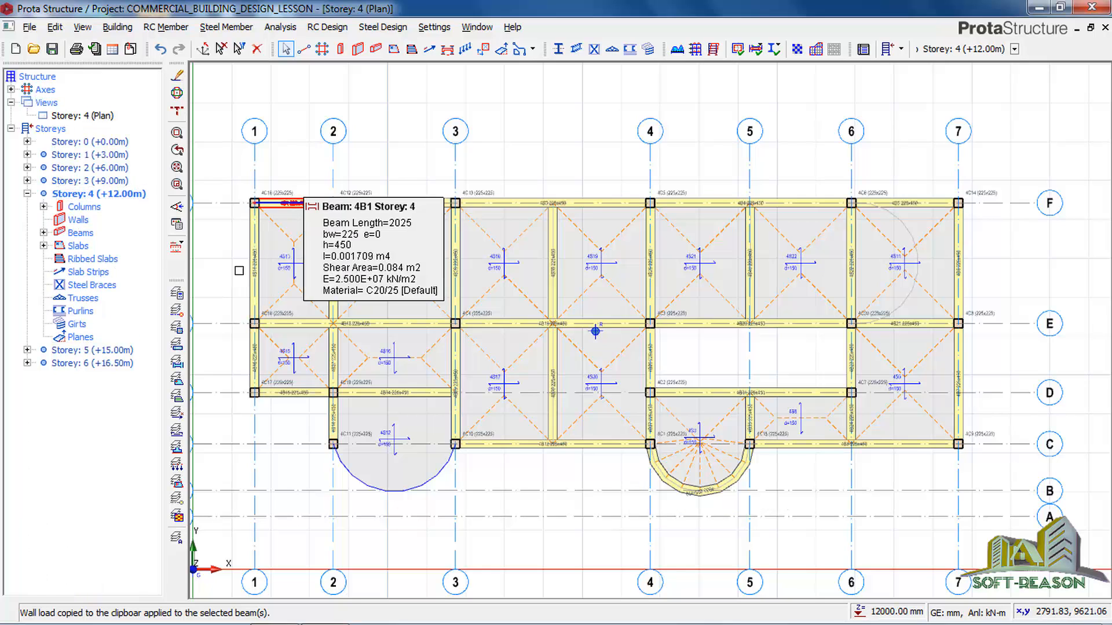
pyautogui.click(254, 255)
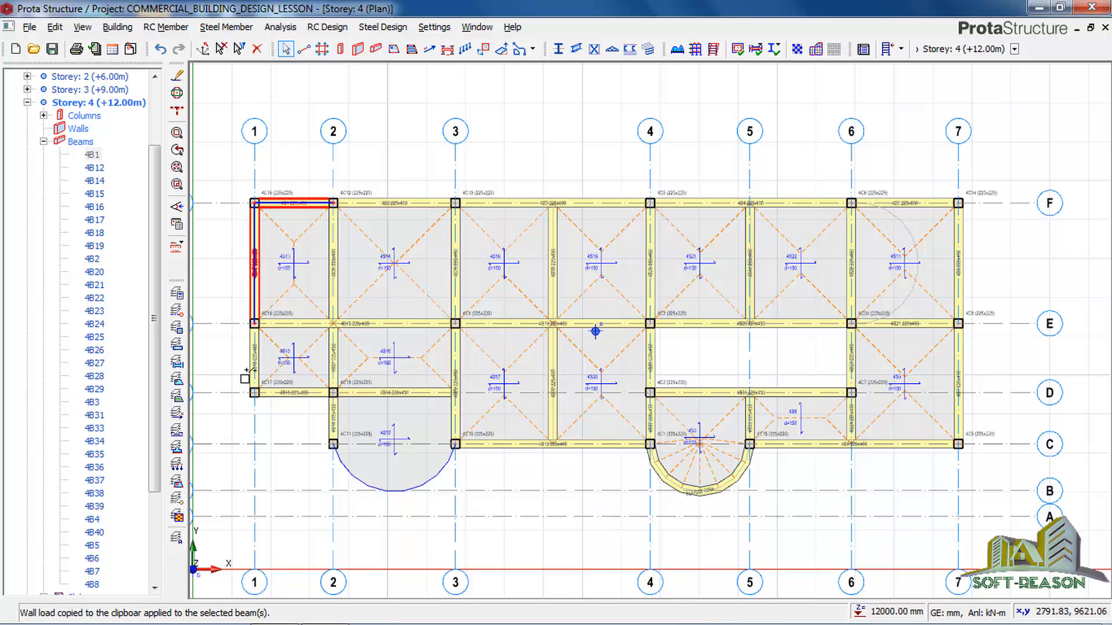
pyautogui.click(253, 350)
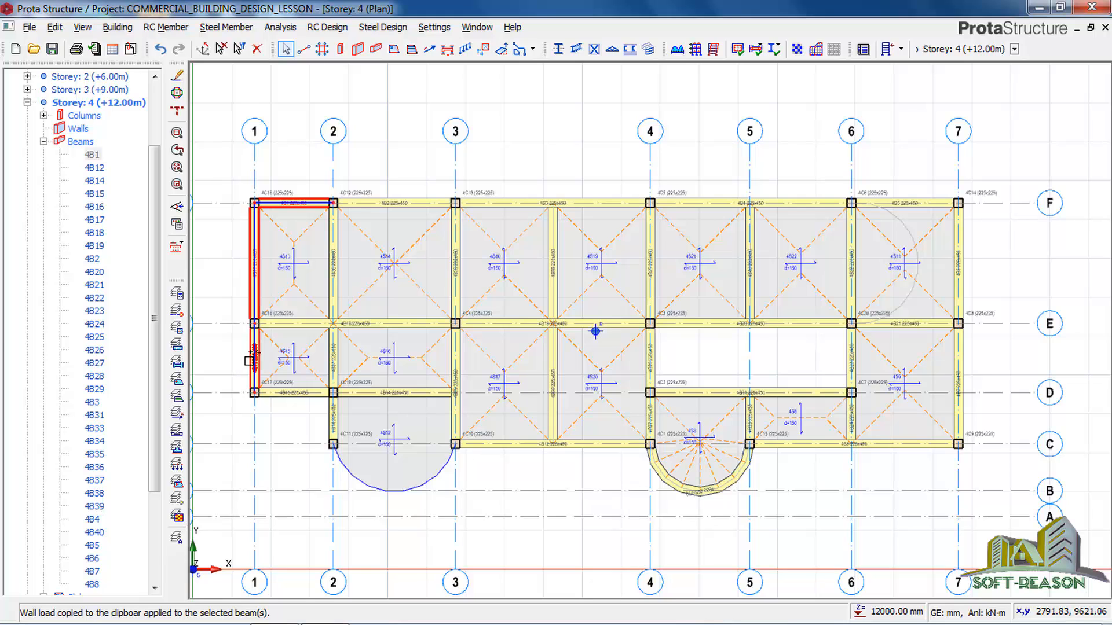
pyautogui.click(294, 394)
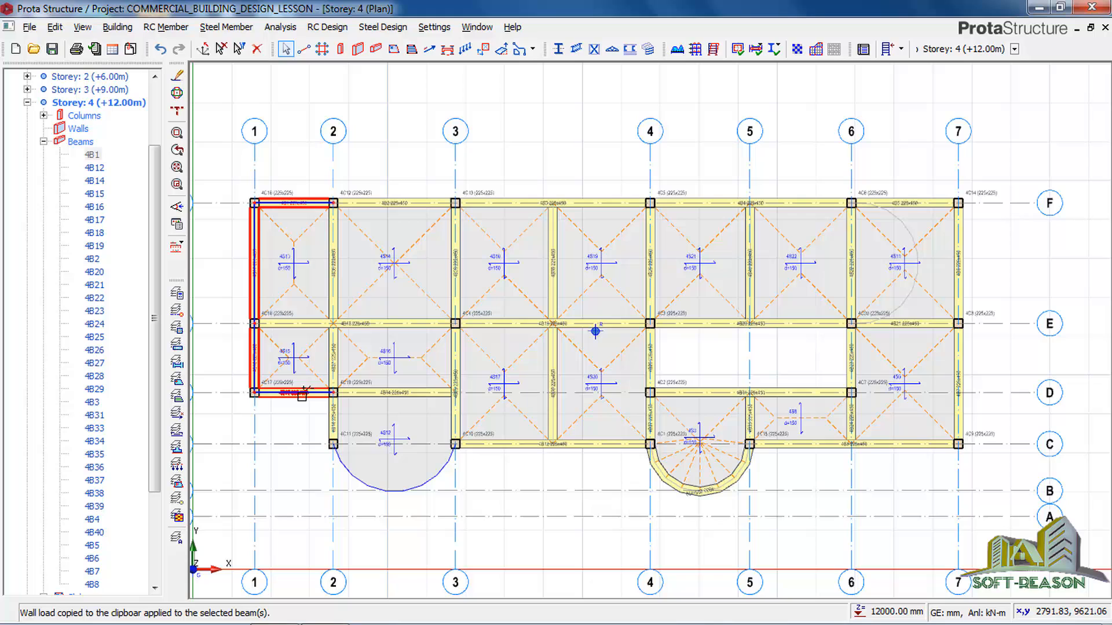
pyautogui.click(333, 417)
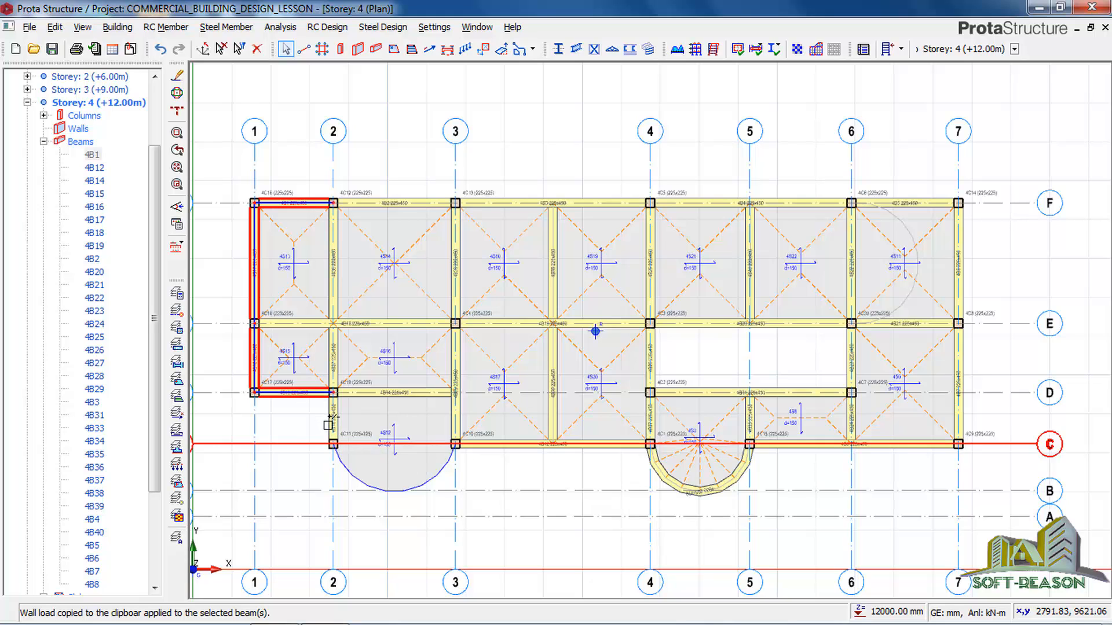
pyautogui.click(496, 444)
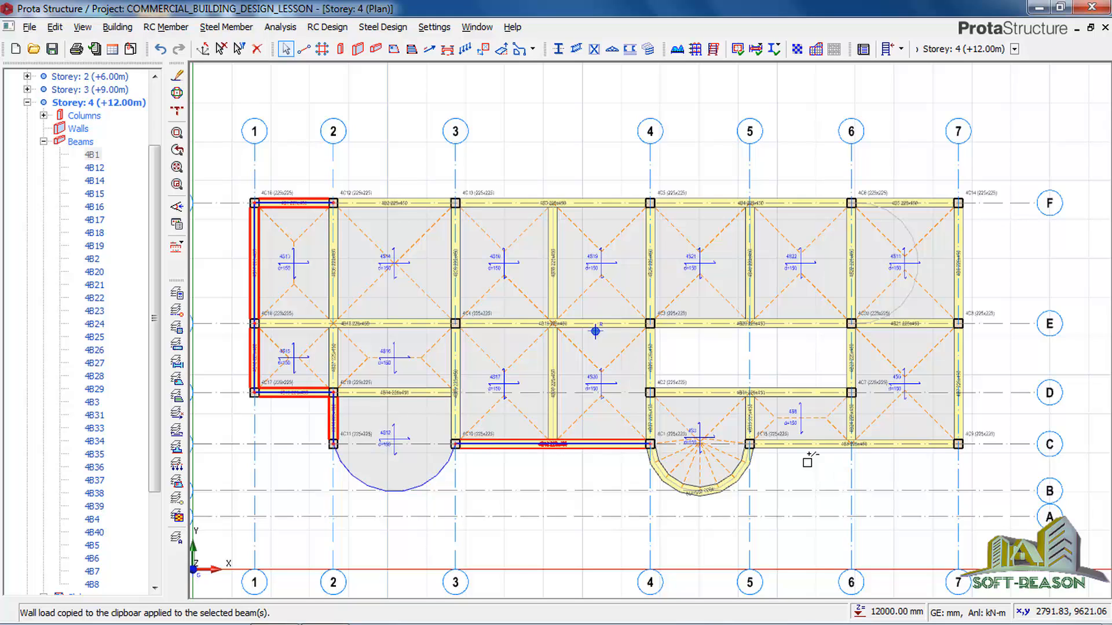
pyautogui.click(806, 444)
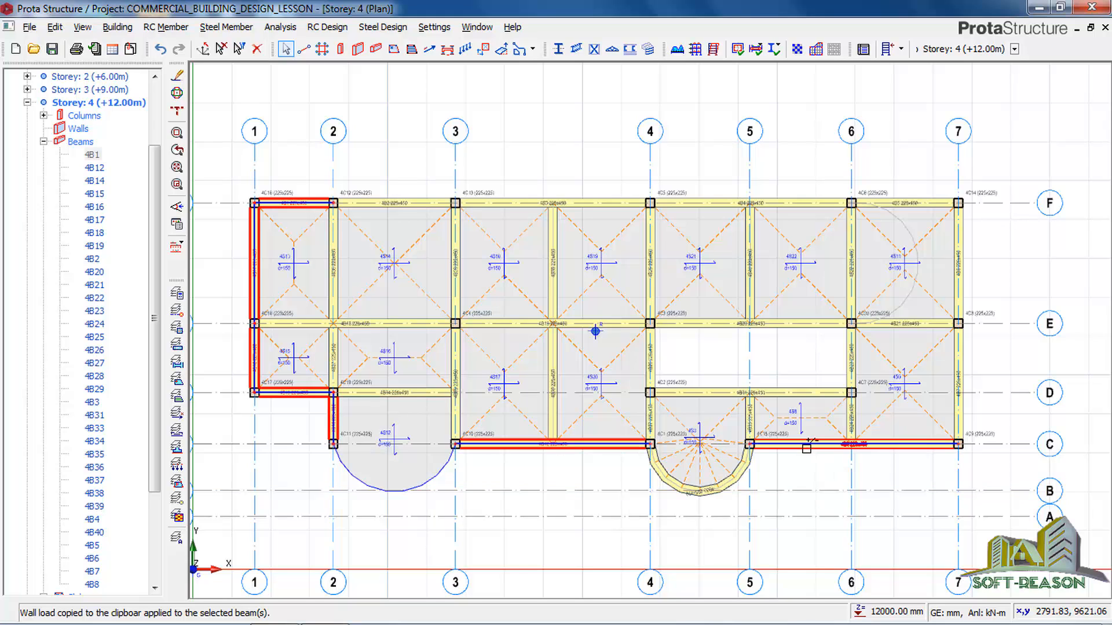
pyautogui.click(959, 400)
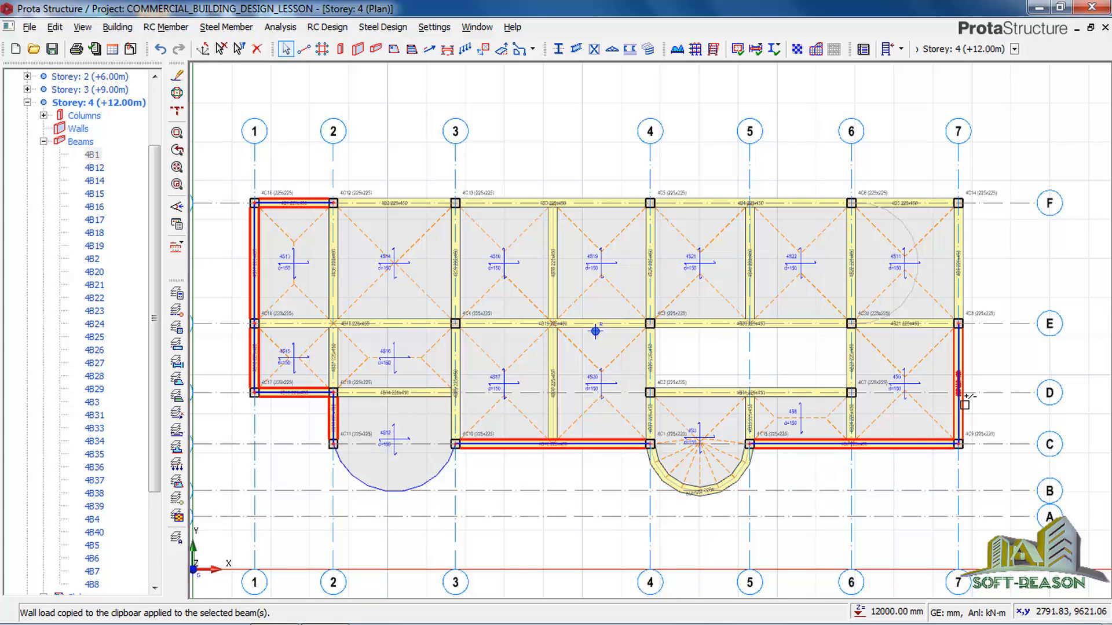
pyautogui.click(963, 286)
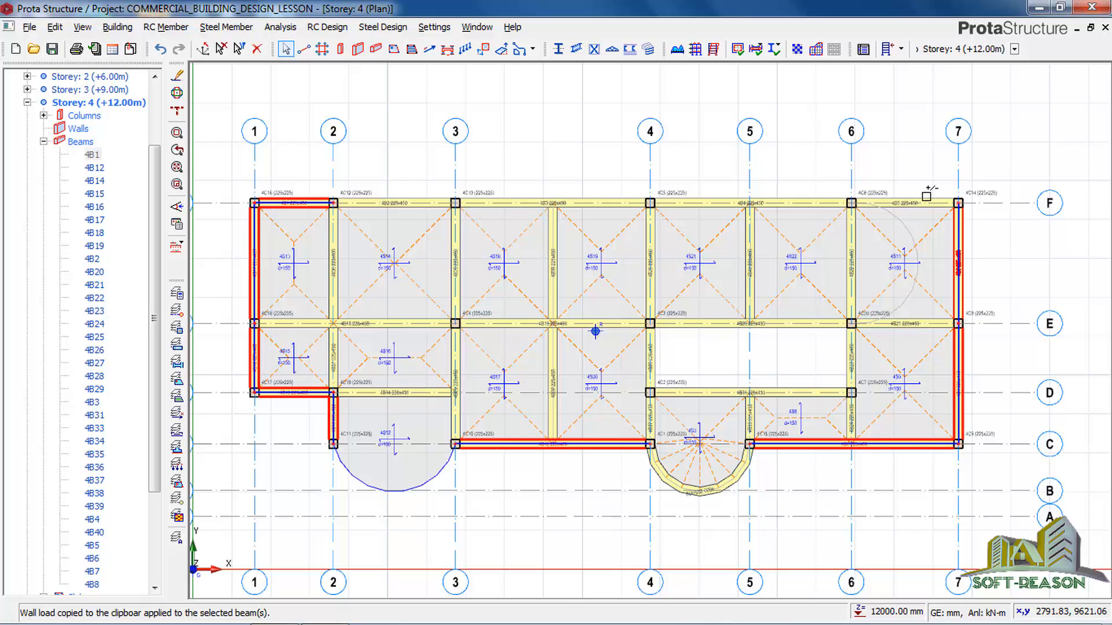
pyautogui.click(926, 197)
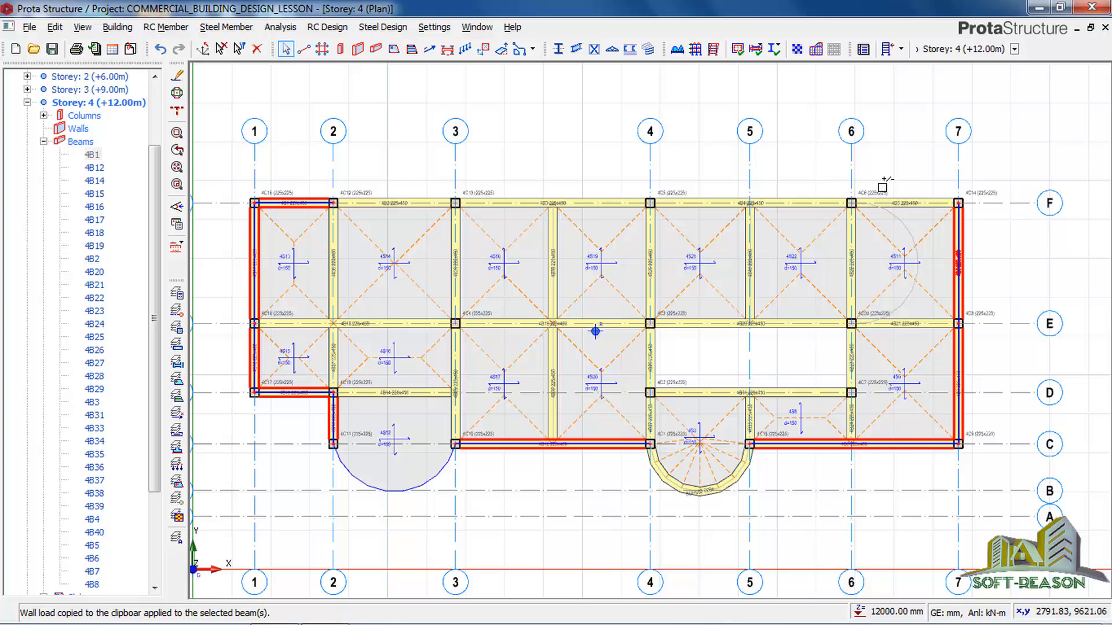
pyautogui.click(801, 197)
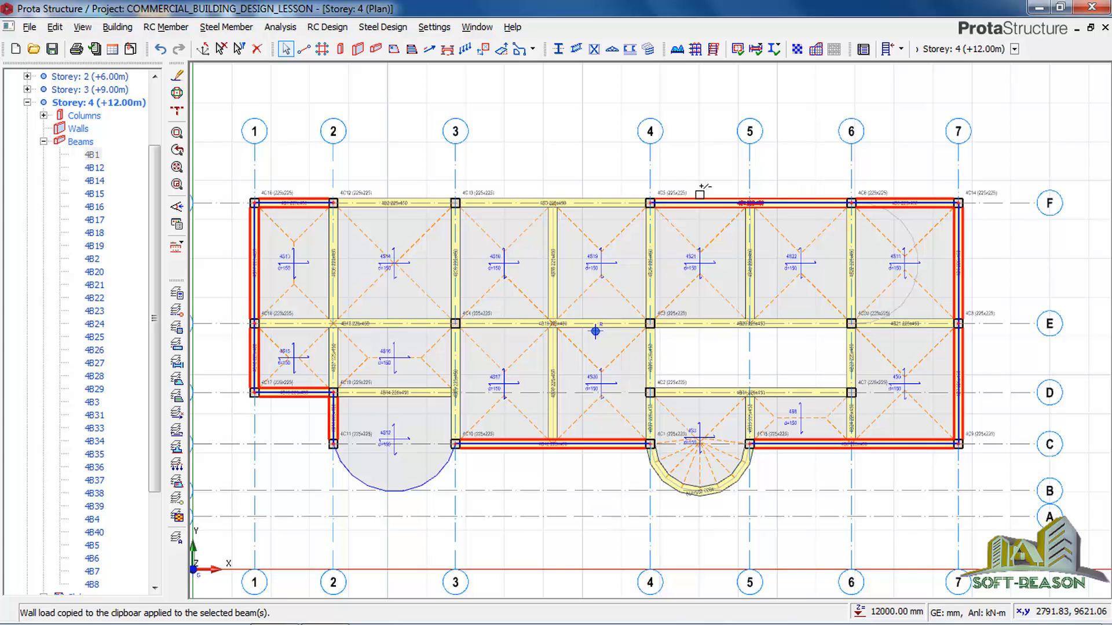
pyautogui.click(606, 196)
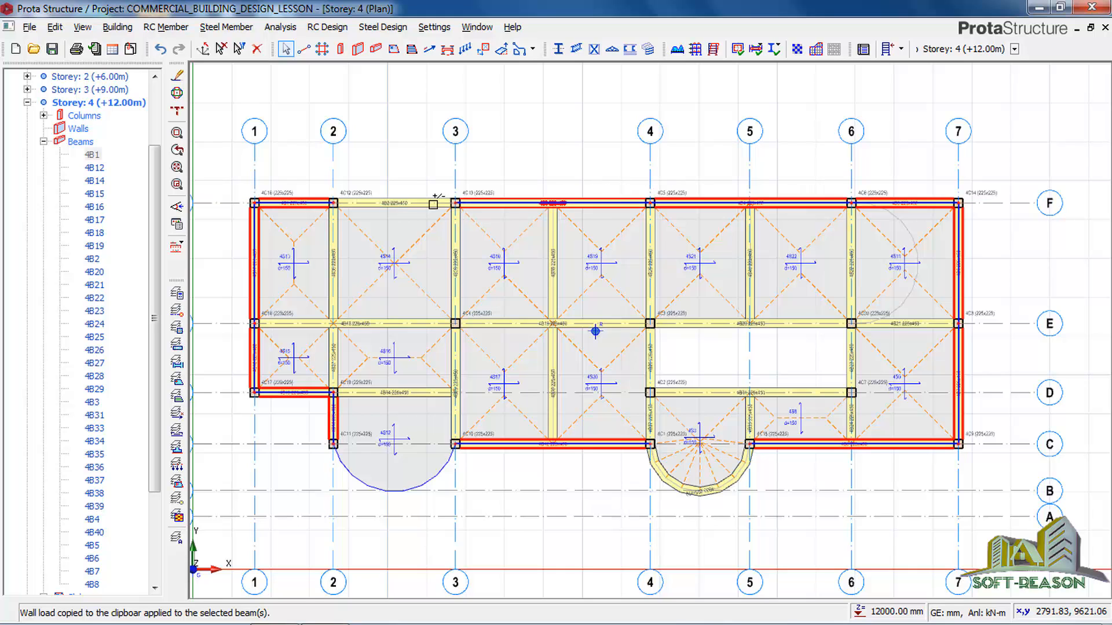
pyautogui.click(395, 198)
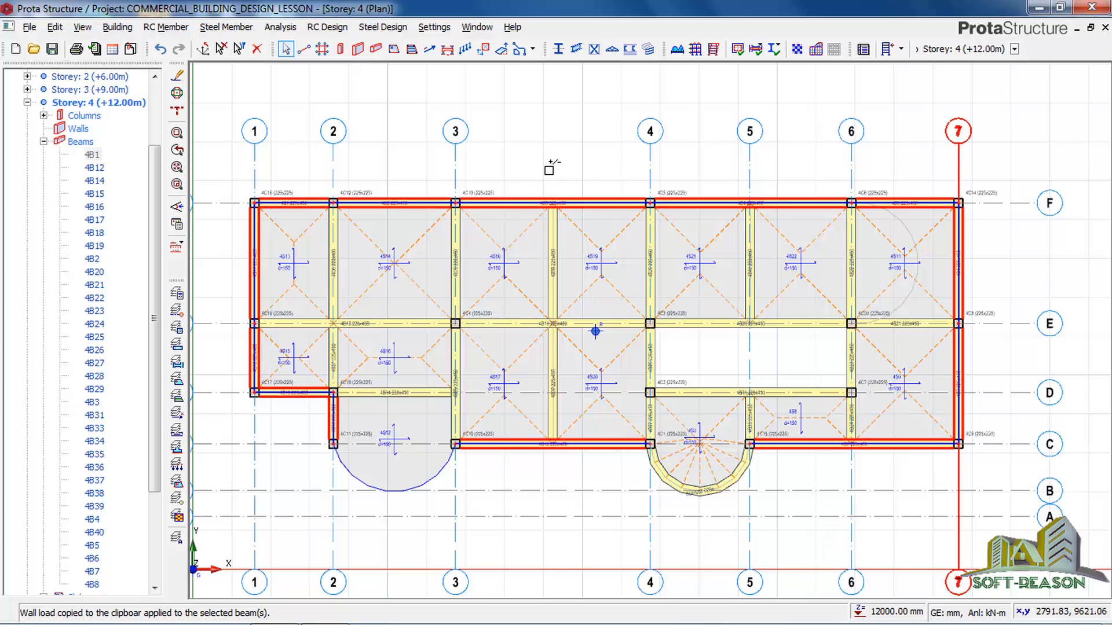
pyautogui.rightClick(569, 267)
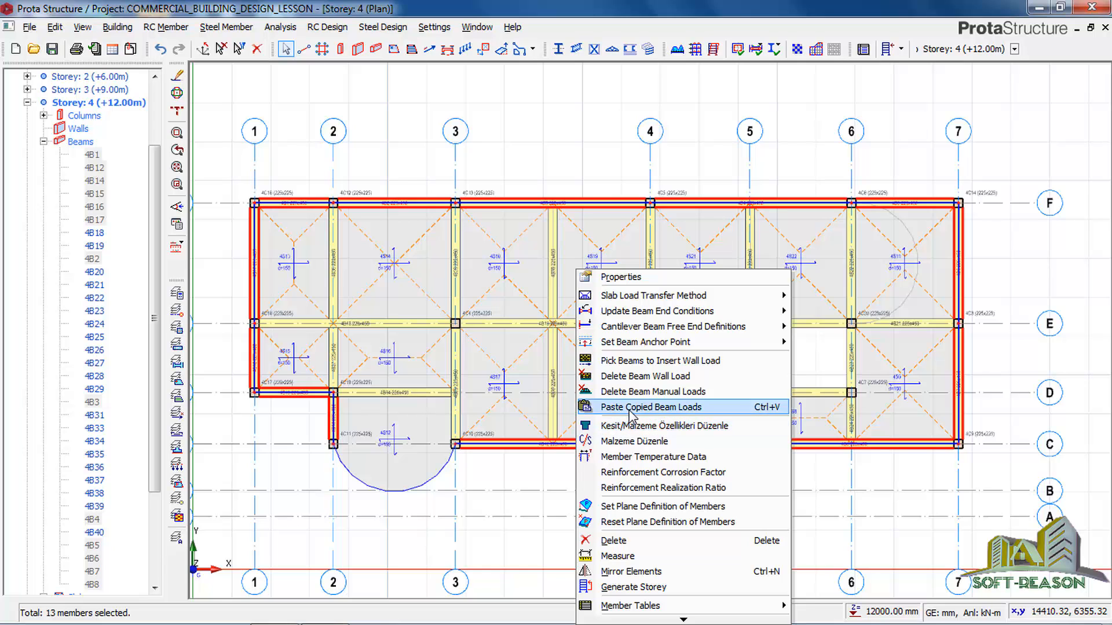
pyautogui.click(630, 408)
pyautogui.click(617, 385)
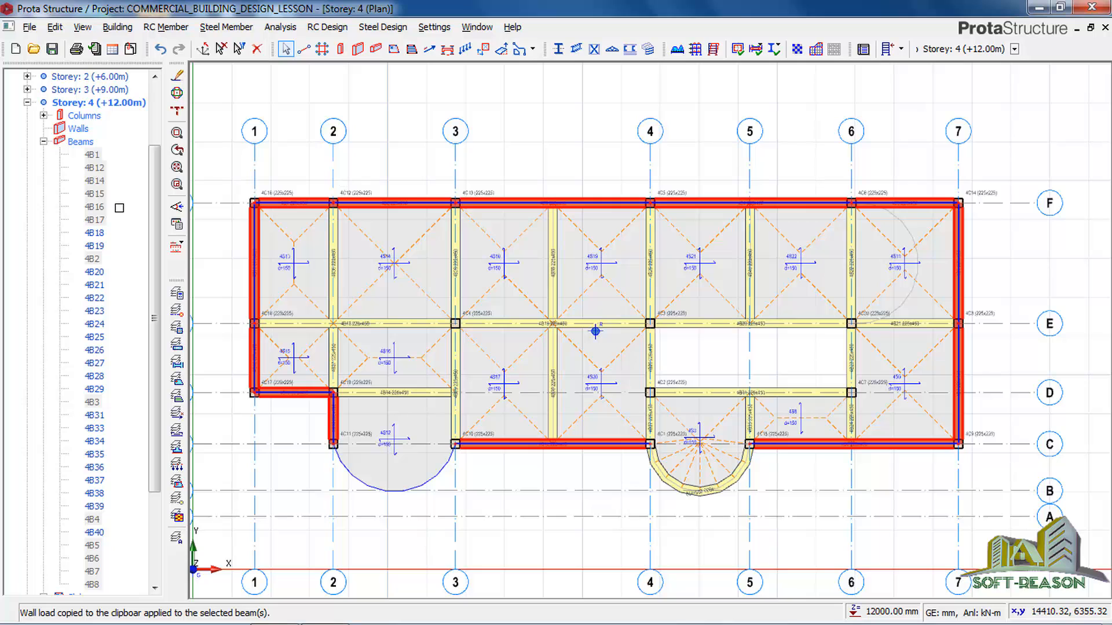
# Collapse the Storey 4 beam list, inspect the wall-loaded building in 3D and save the project.
pyautogui.click(45, 143)
pyautogui.rightClick(108, 115)
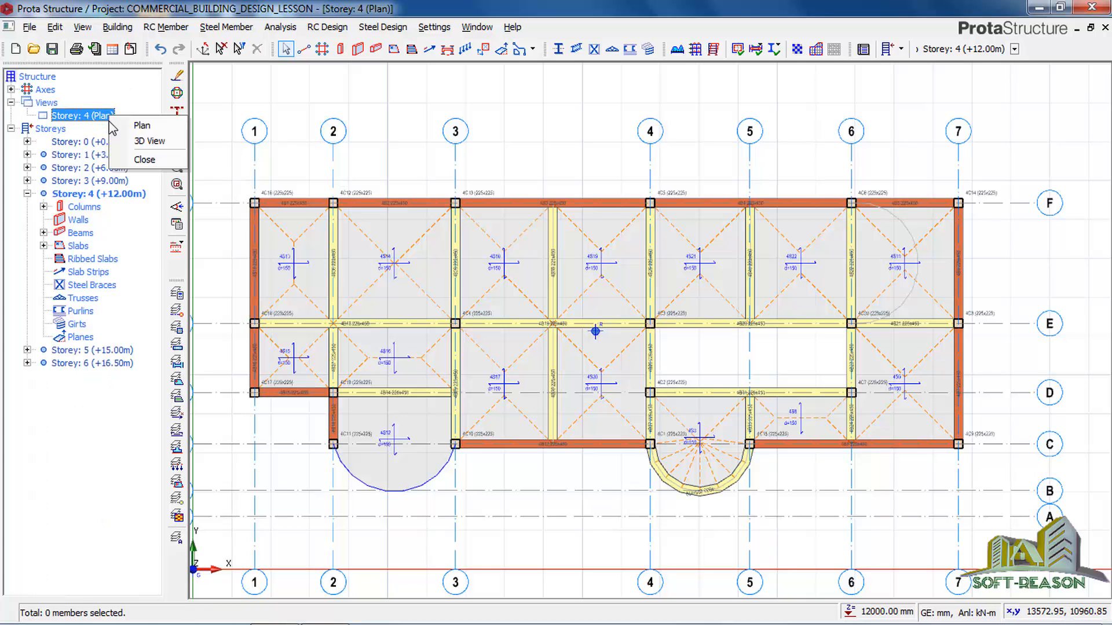
pyautogui.click(149, 141)
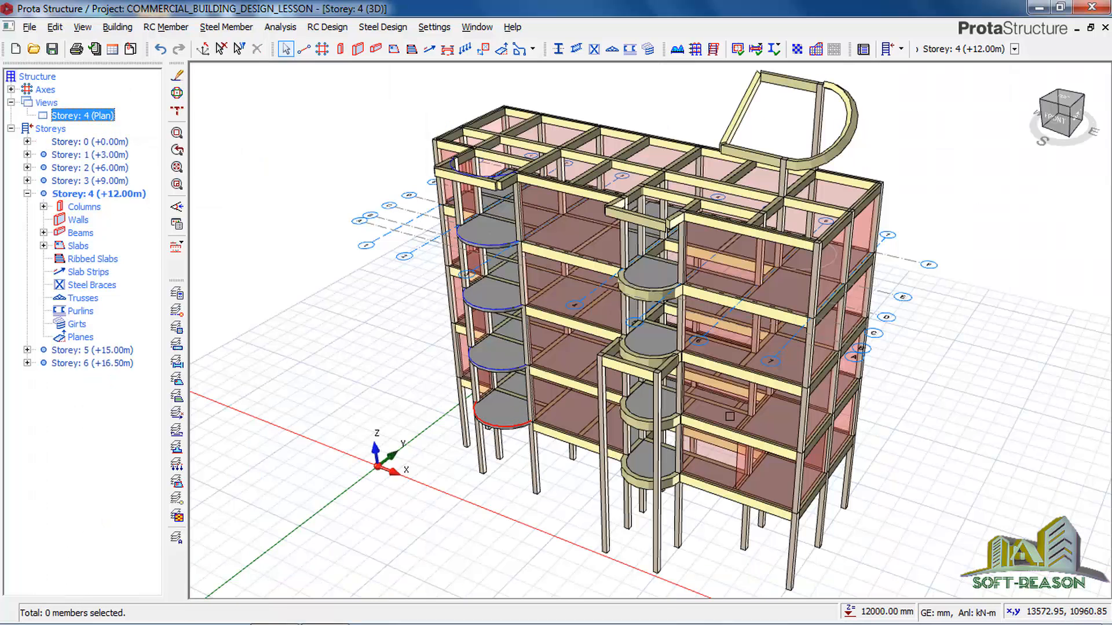
pyautogui.moveTo(870, 415)
pyautogui.mouseDown(button='middle')
pyautogui.moveTo(824, 346)
pyautogui.moveTo(839, 371)
pyautogui.moveTo(822, 411)
pyautogui.moveTo(872, 411)
pyautogui.moveTo(793, 417)
pyautogui.moveTo(892, 414)
pyautogui.mouseUp(button='middle')
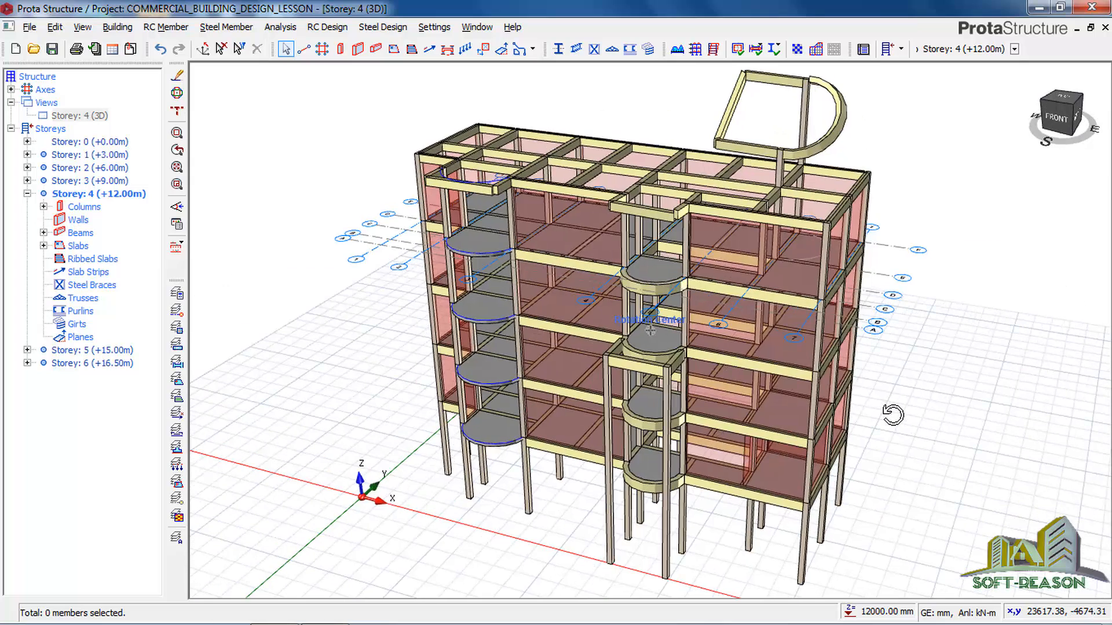
pyautogui.click(52, 49)
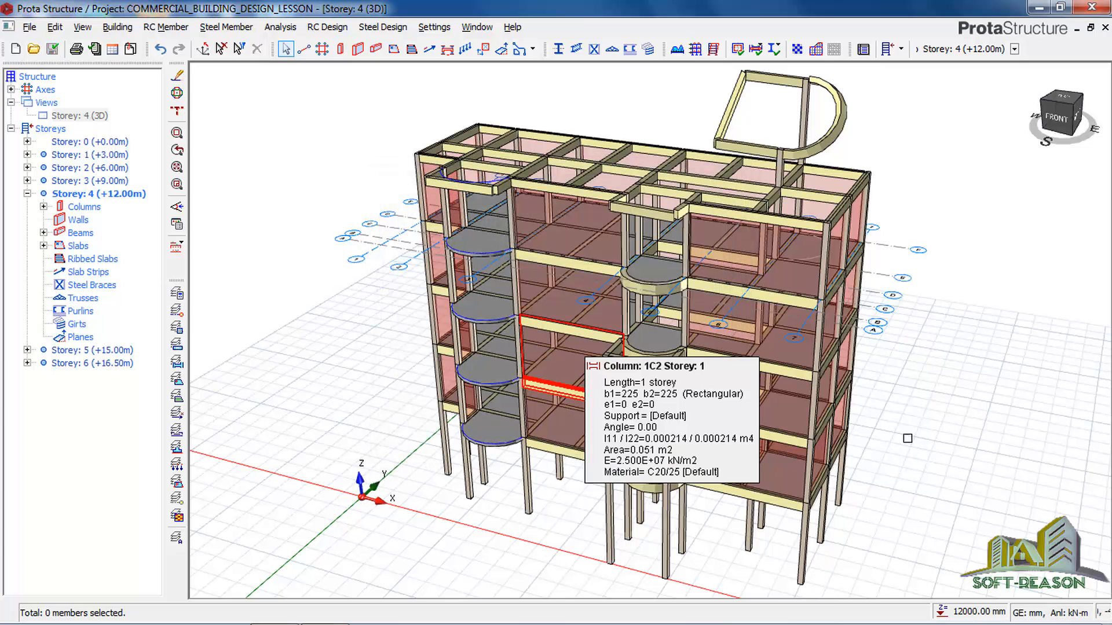
pyautogui.moveTo(881, 472); pyautogui.dragTo(870, 453, button='middle')
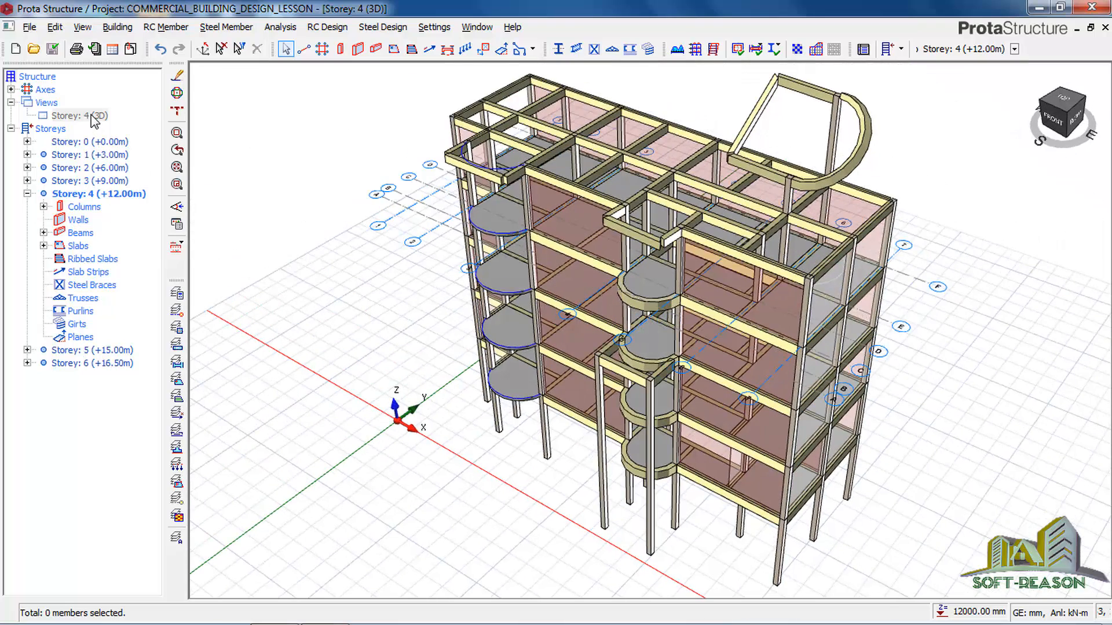
# Return the Storey 4 view from 3D to plan.
pyautogui.click(93, 116)
pyautogui.rightClick(94, 118)
pyautogui.click(129, 119)
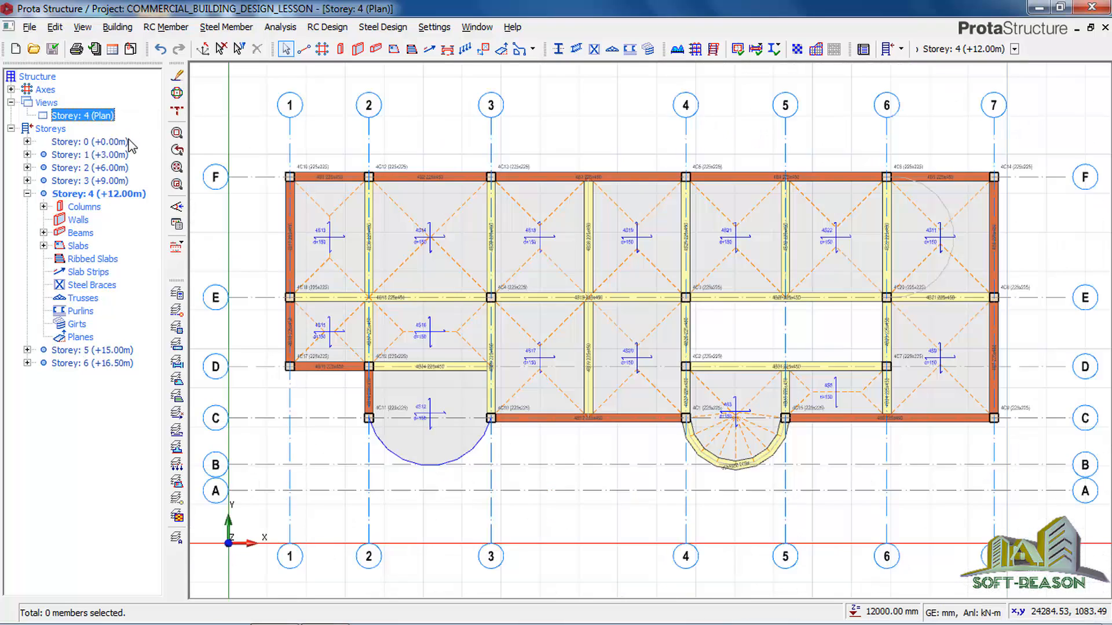
pyautogui.click(643, 104)
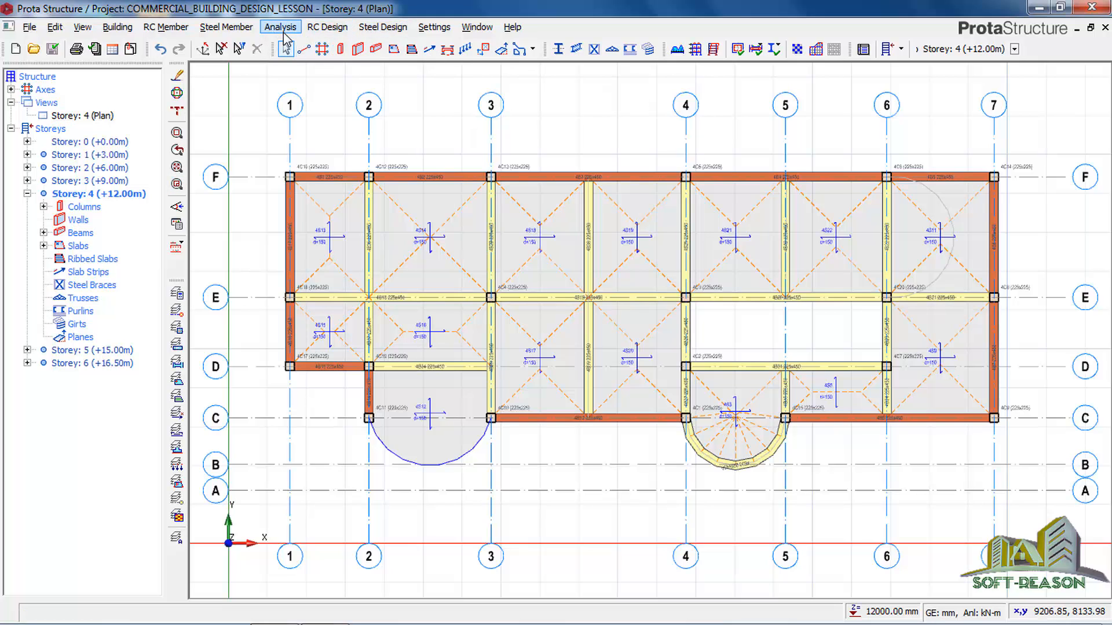
# Check the whole building in 3D once more and switch back to the Storey 4 plan.
pyautogui.click(81, 119)
pyautogui.rightClick(80, 119)
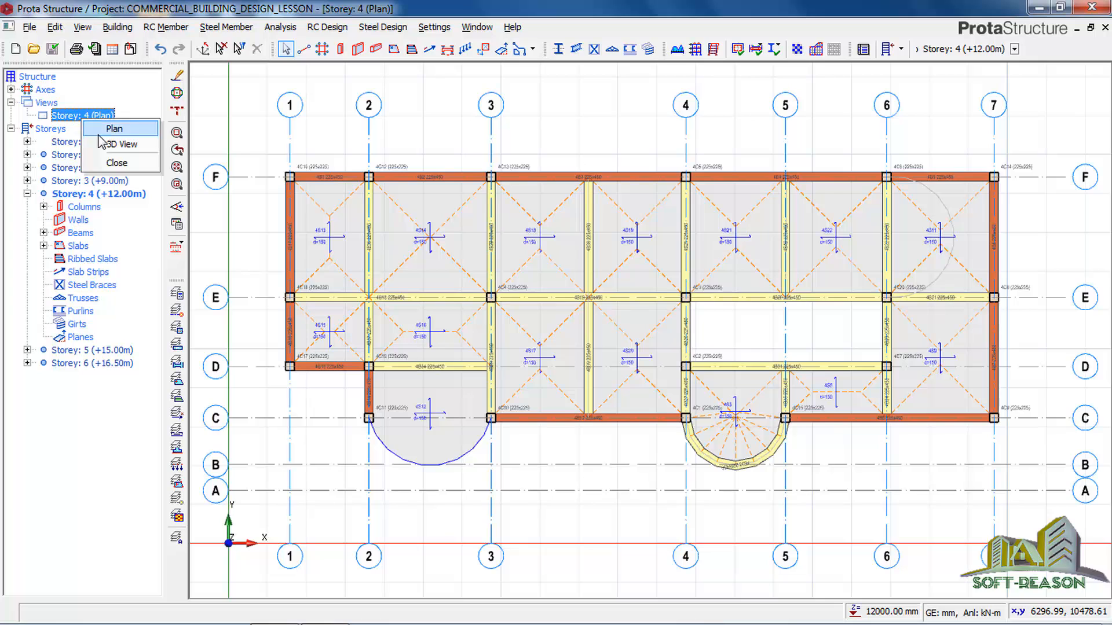
pyautogui.click(113, 127)
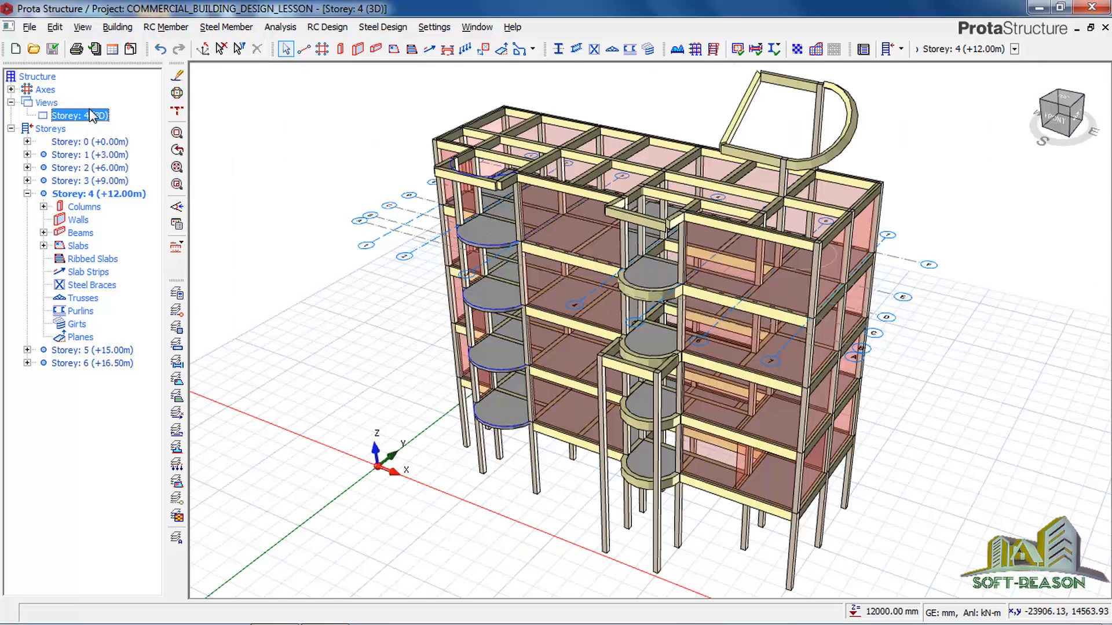
pyautogui.rightClick(91, 116)
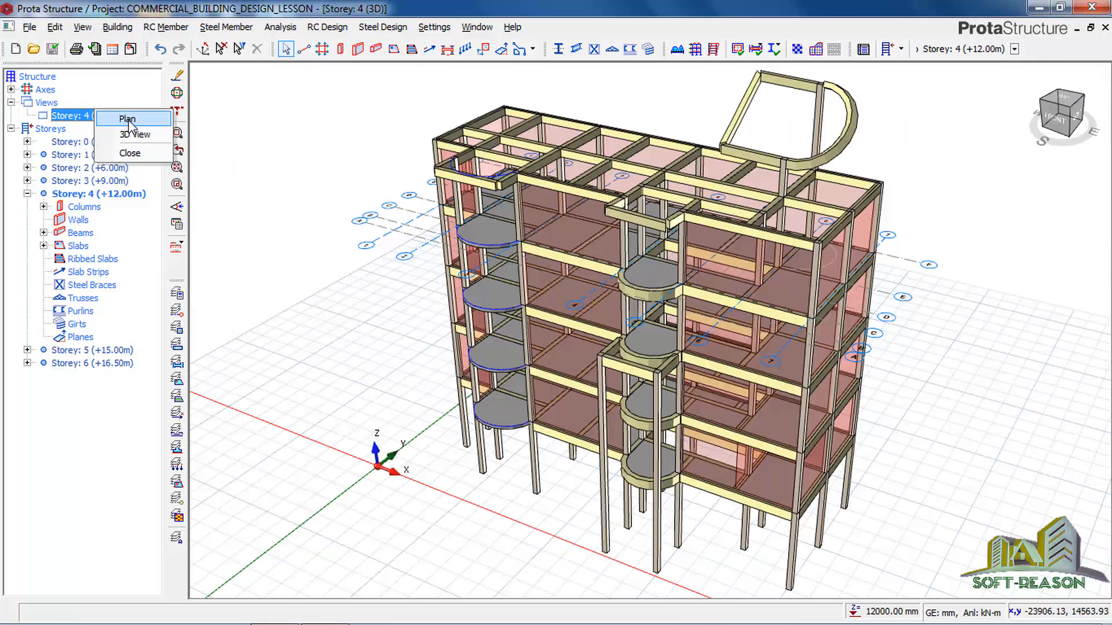
pyautogui.click(127, 119)
# Start the 3D Building Analysis and set the allowable stress of soil to 90 kN/m2 in the foundation parameters.
pyautogui.click(280, 27)
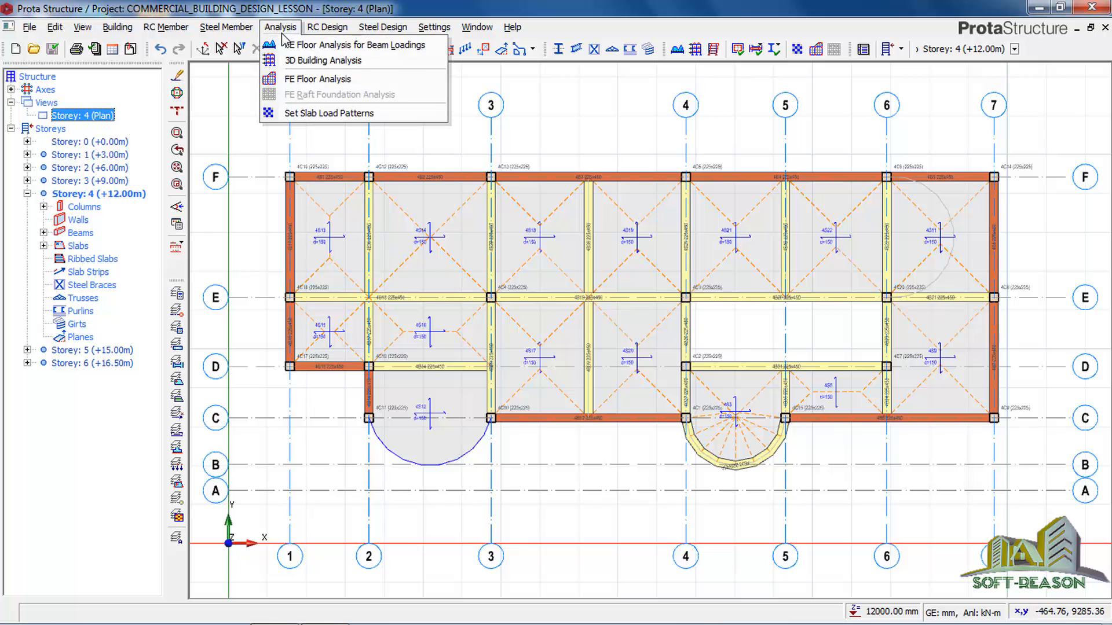
pyautogui.click(295, 65)
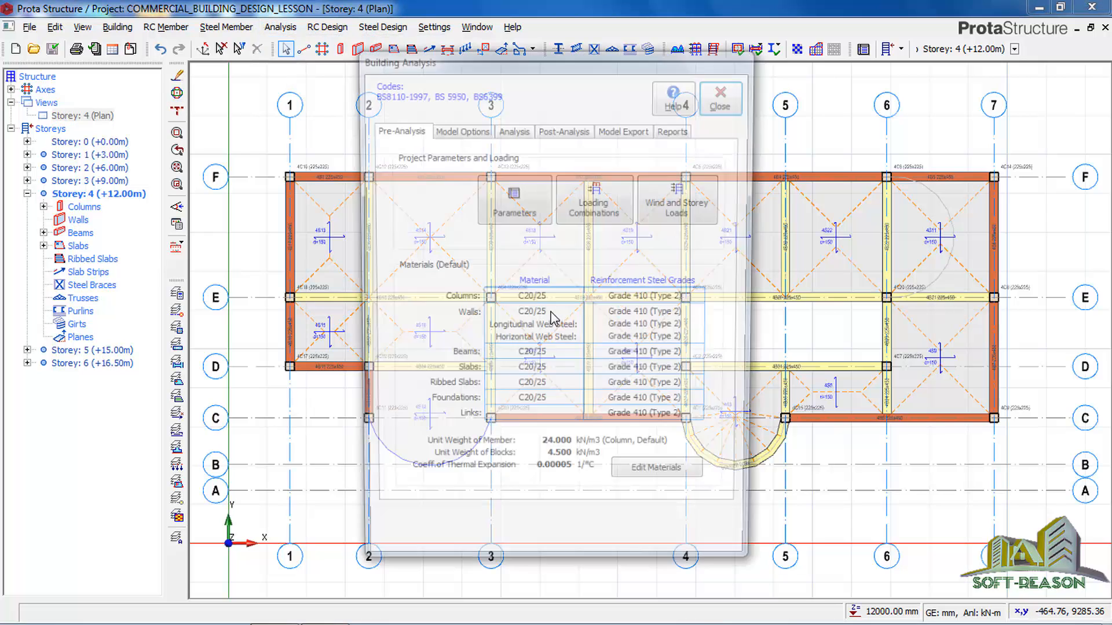
pyautogui.click(505, 199)
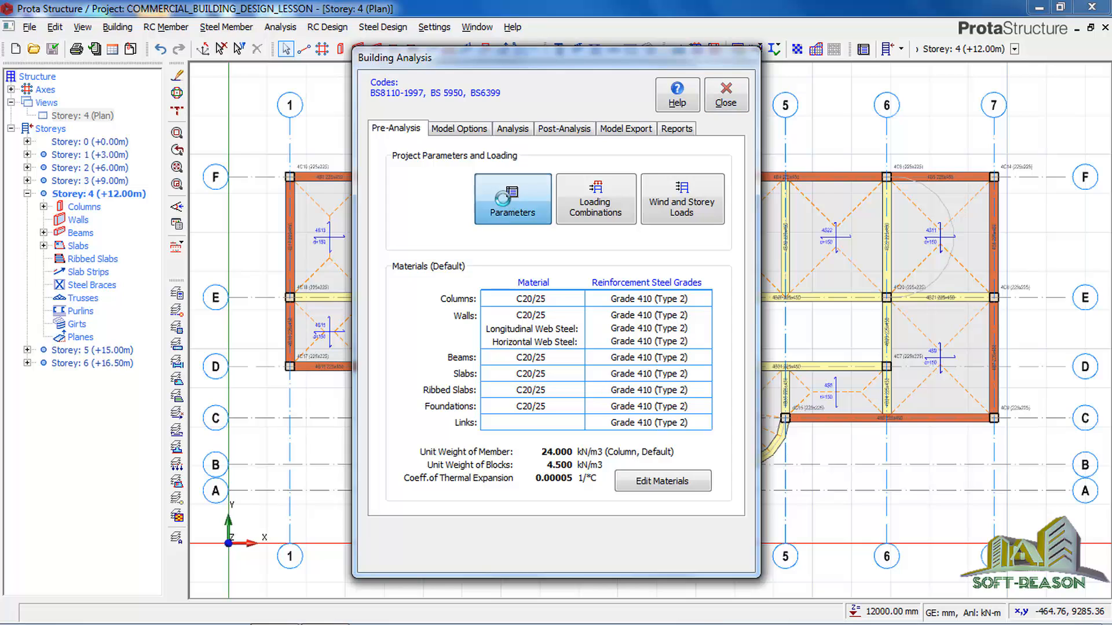
pyautogui.click(384, 226)
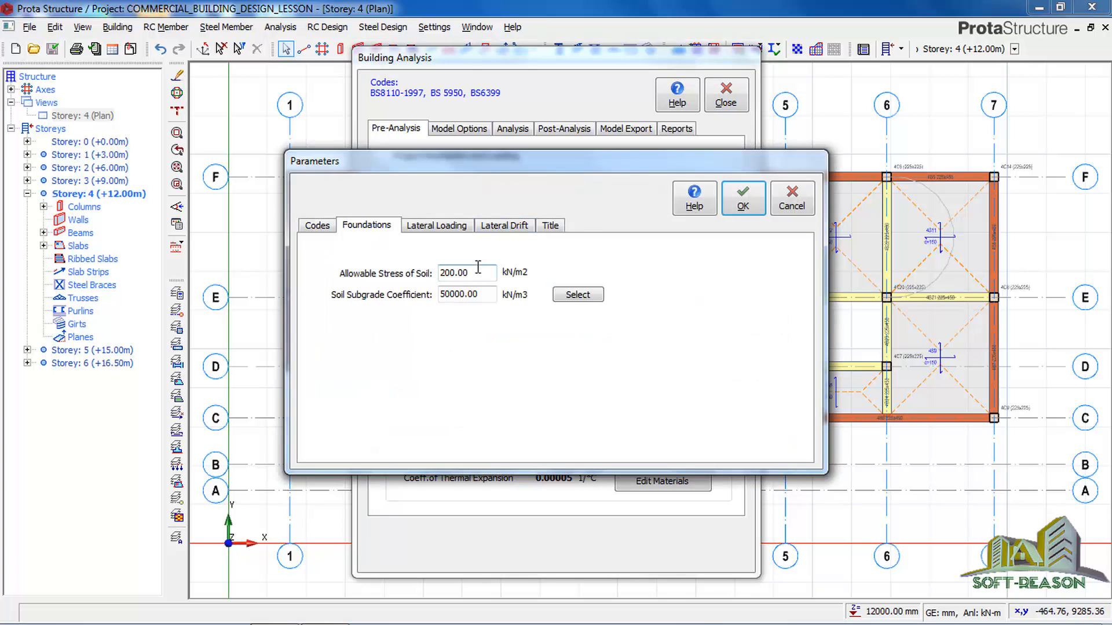
pyautogui.moveTo(485, 273); pyautogui.dragTo(434, 272)
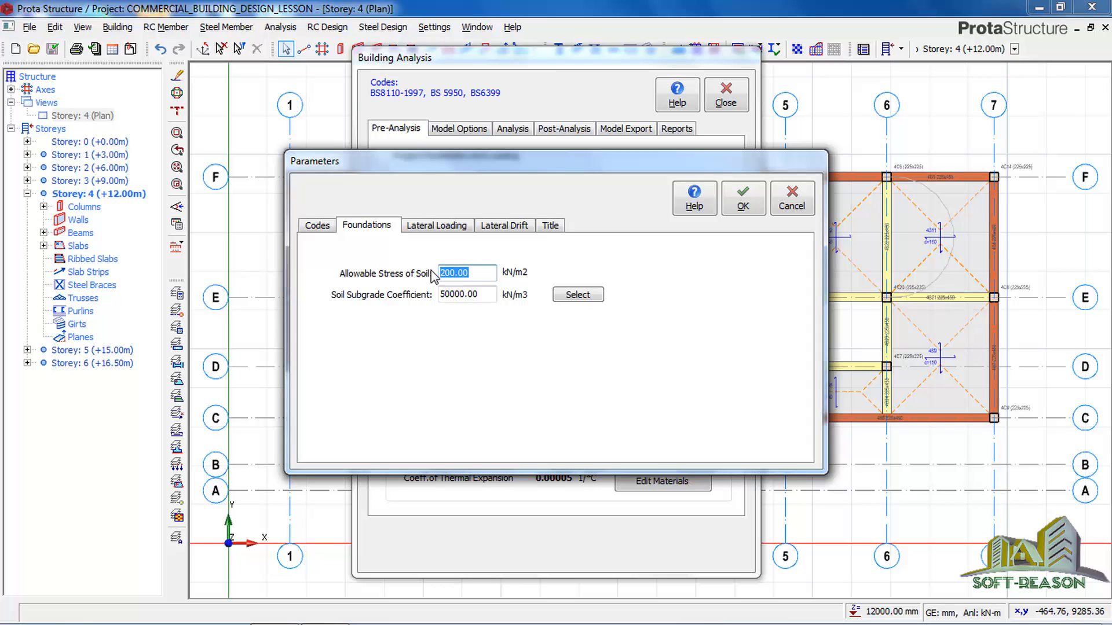
pyautogui.write('90')
# Review the design codes and foundation parameters, and enter "Commercial Building Design" as the project header.
pyautogui.click(320, 227)
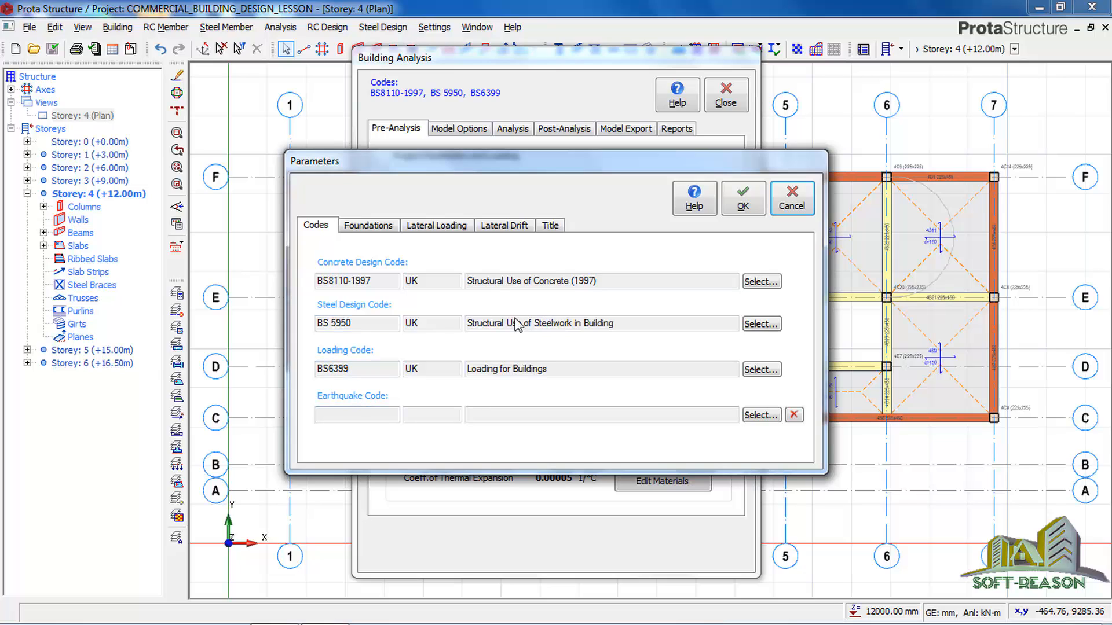
pyautogui.click(373, 229)
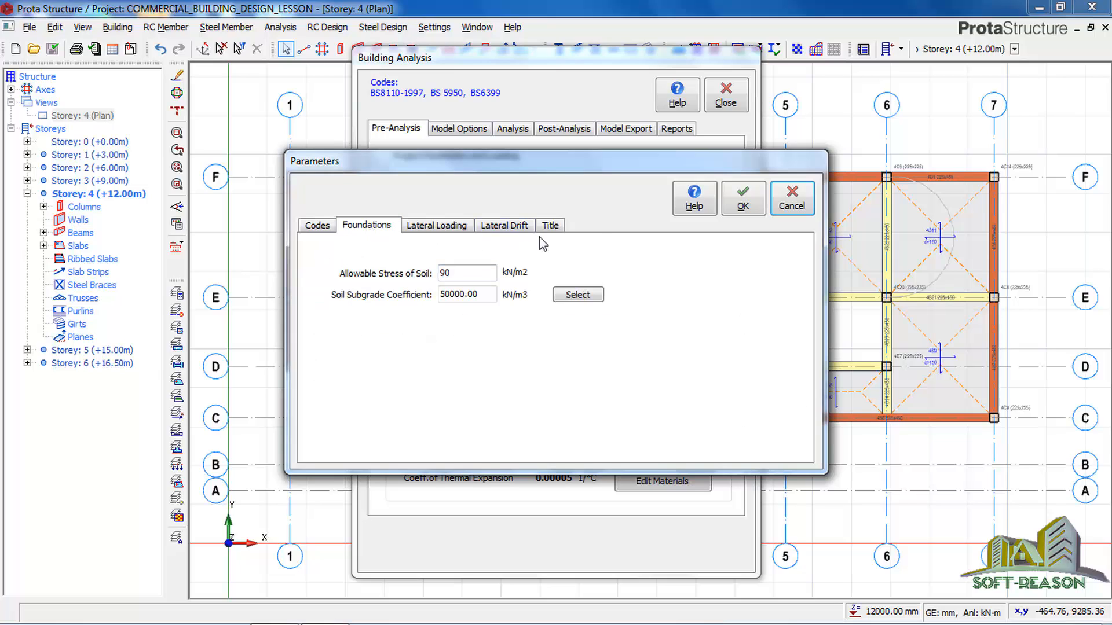
pyautogui.click(551, 227)
pyautogui.click(430, 278)
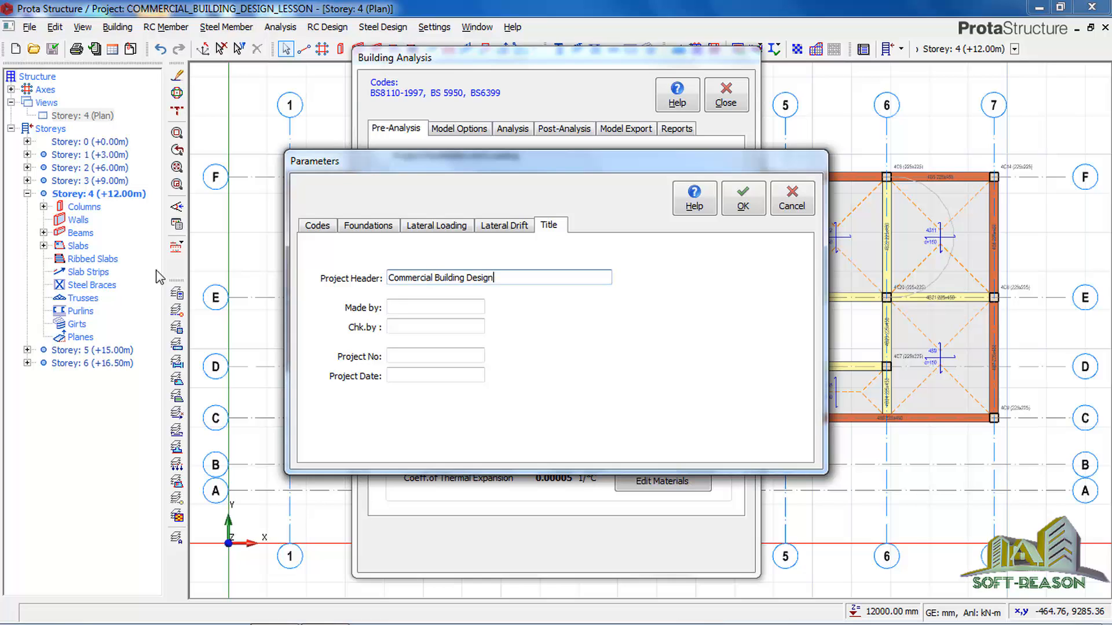
# Enter "Soft-reason" as the maker in the project title and accept the project parameters.
pyautogui.click(422, 307)
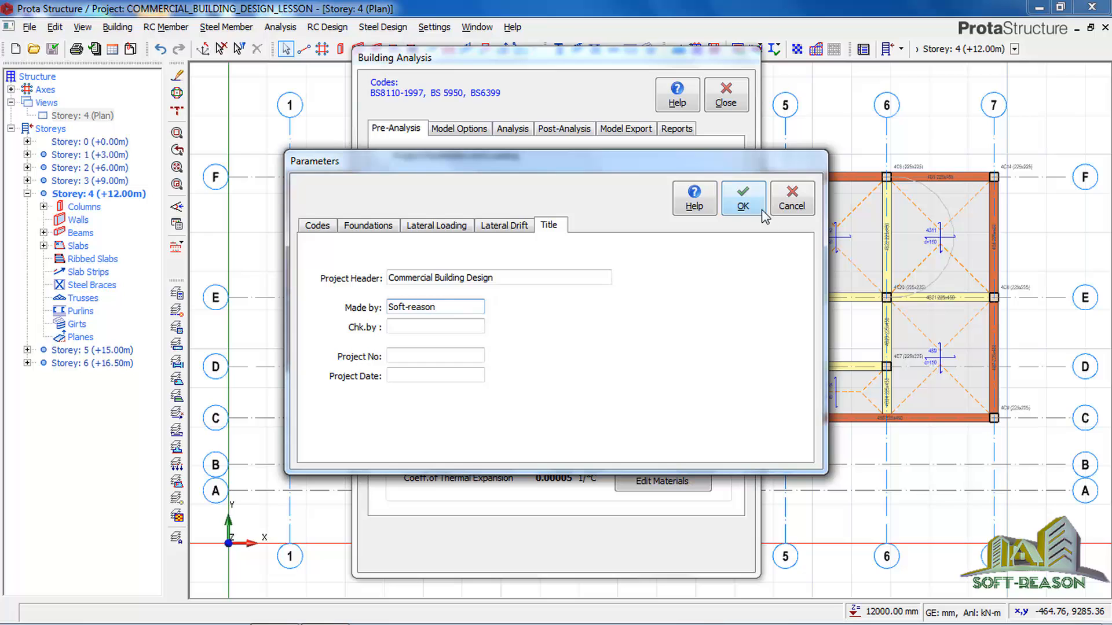
pyautogui.click(745, 208)
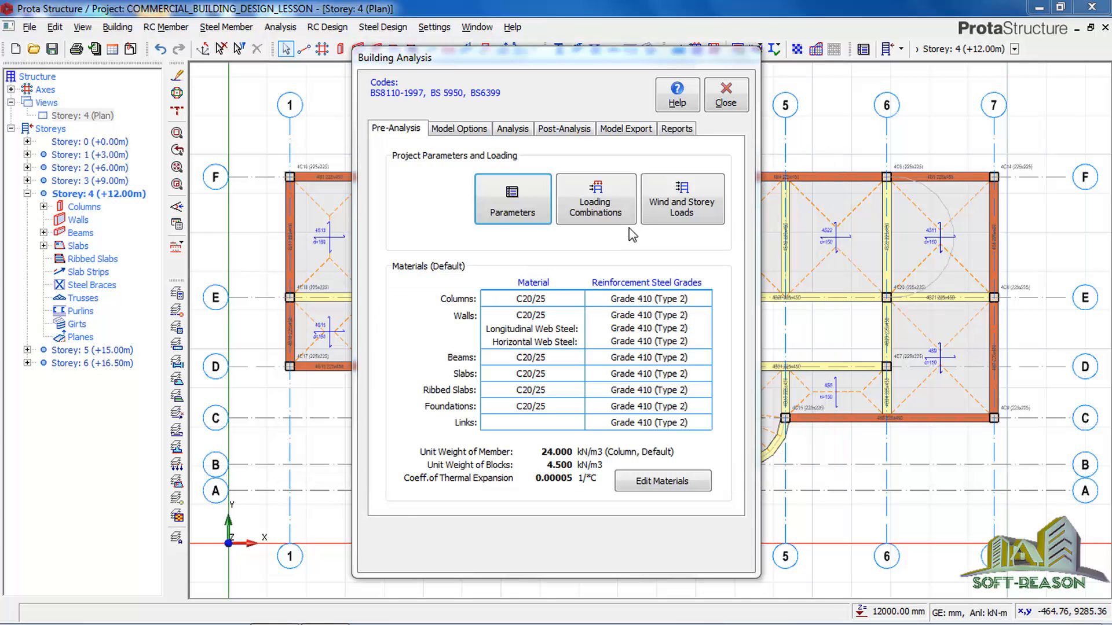
# In the automatic loading generator's vertical combinations, create factored G combinations for Steel and Concrete and enable the unfactored G+Q combination.
pyautogui.click(606, 210)
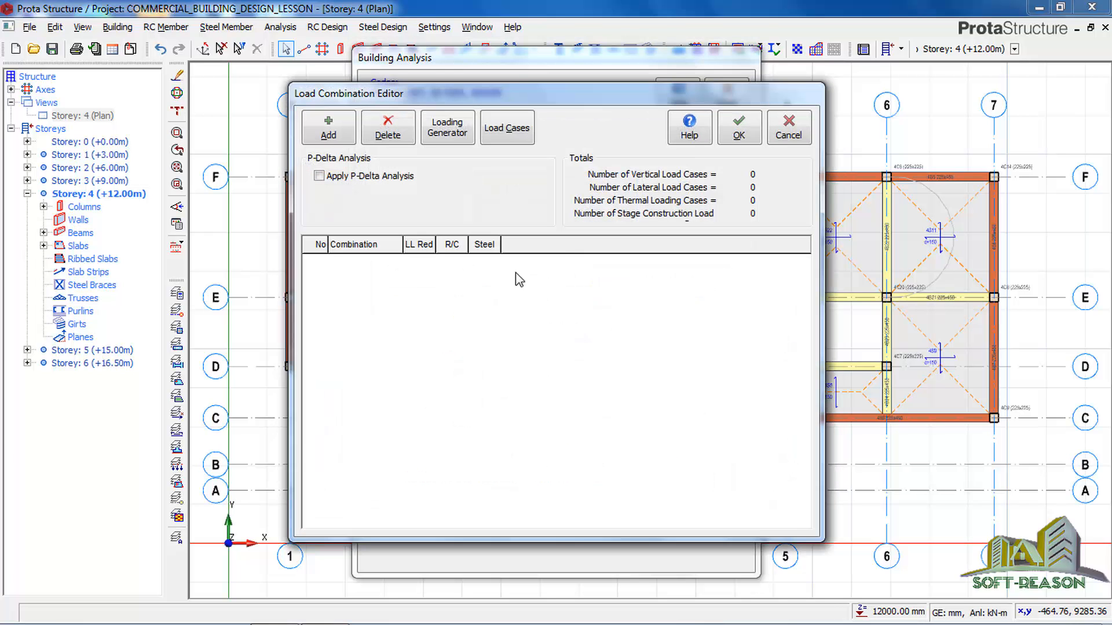
pyautogui.click(443, 129)
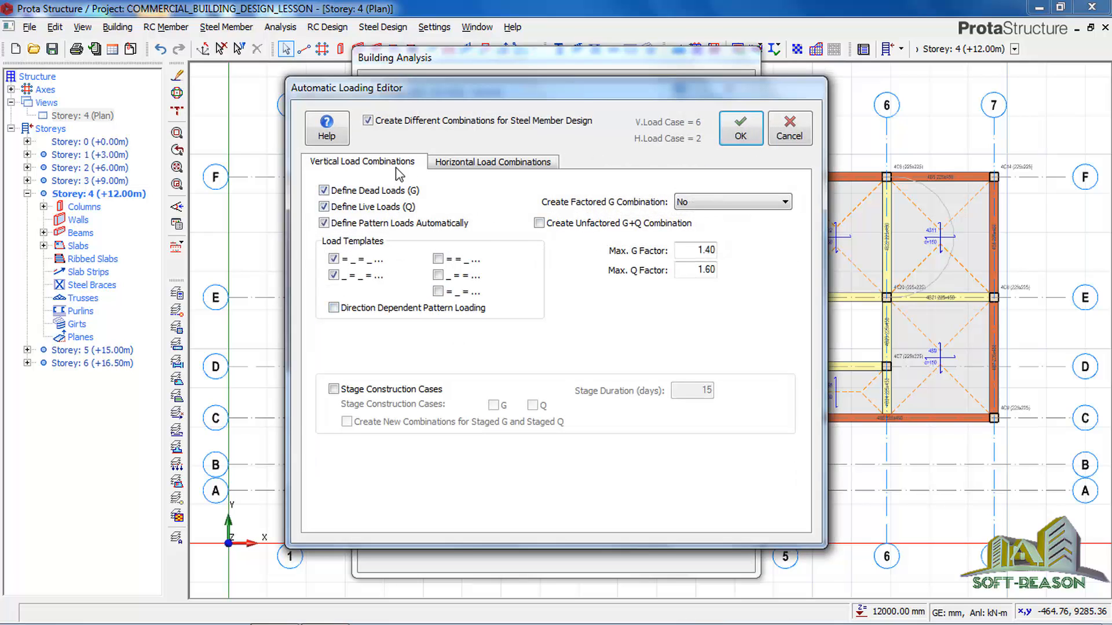
pyautogui.click(774, 203)
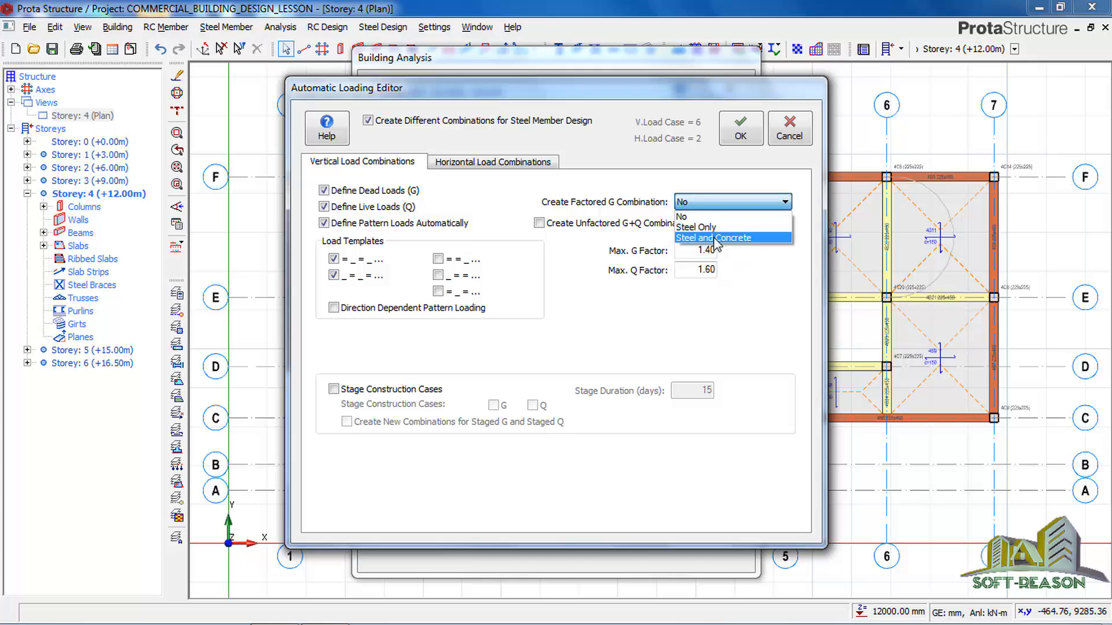
pyautogui.click(732, 242)
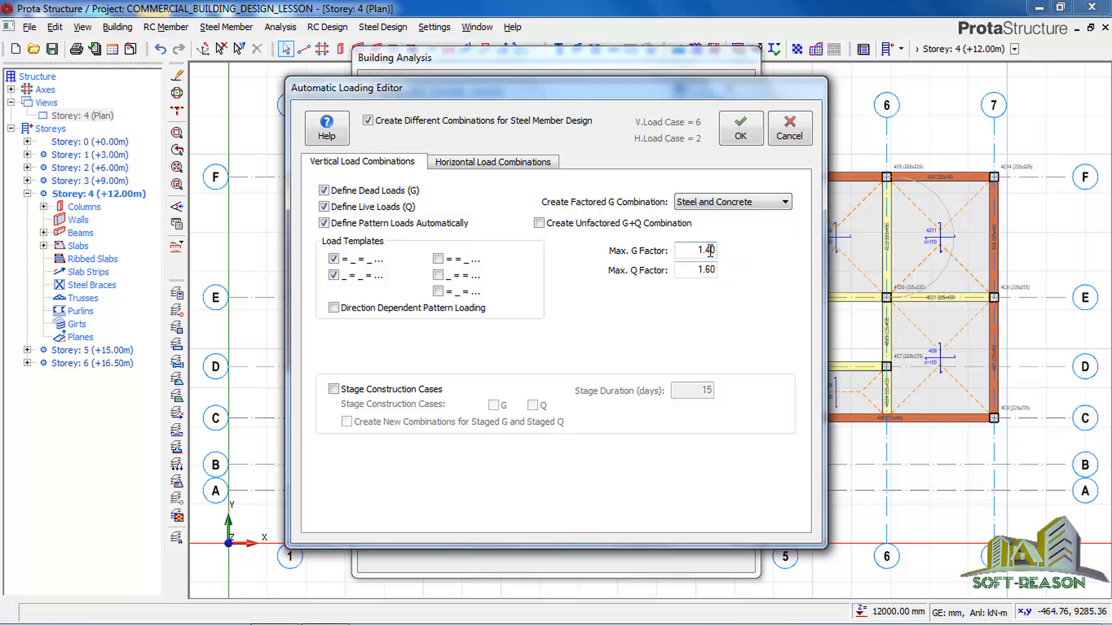
pyautogui.click(538, 223)
# Include Wind Loading and Soil Pressure in the horizontal load combinations, then generate and accept the load combinations.
pyautogui.click(485, 165)
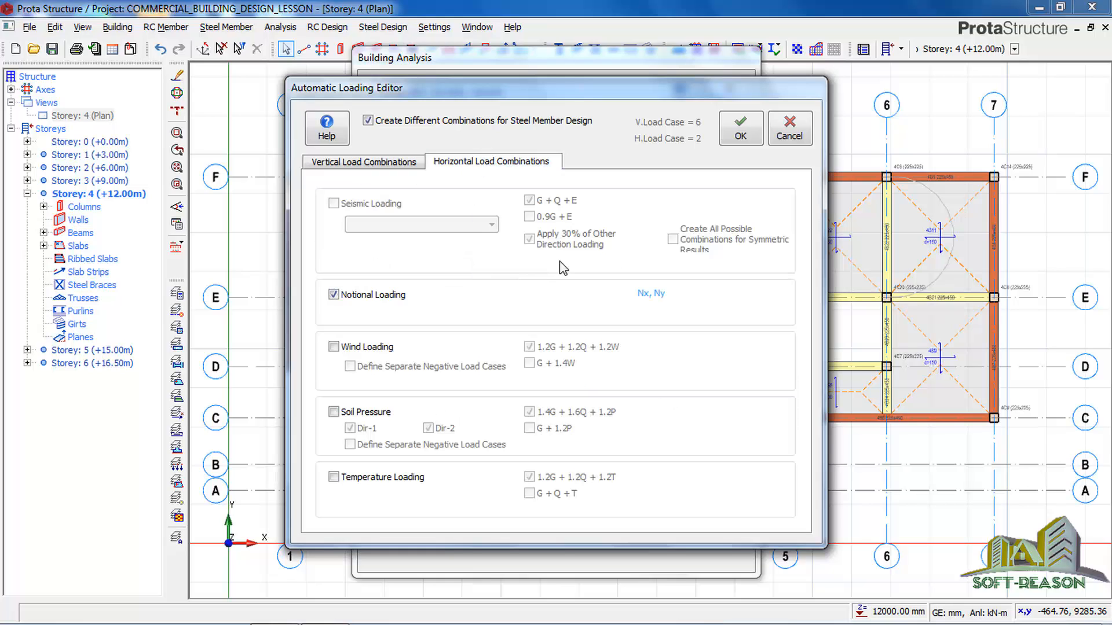
pyautogui.click(333, 347)
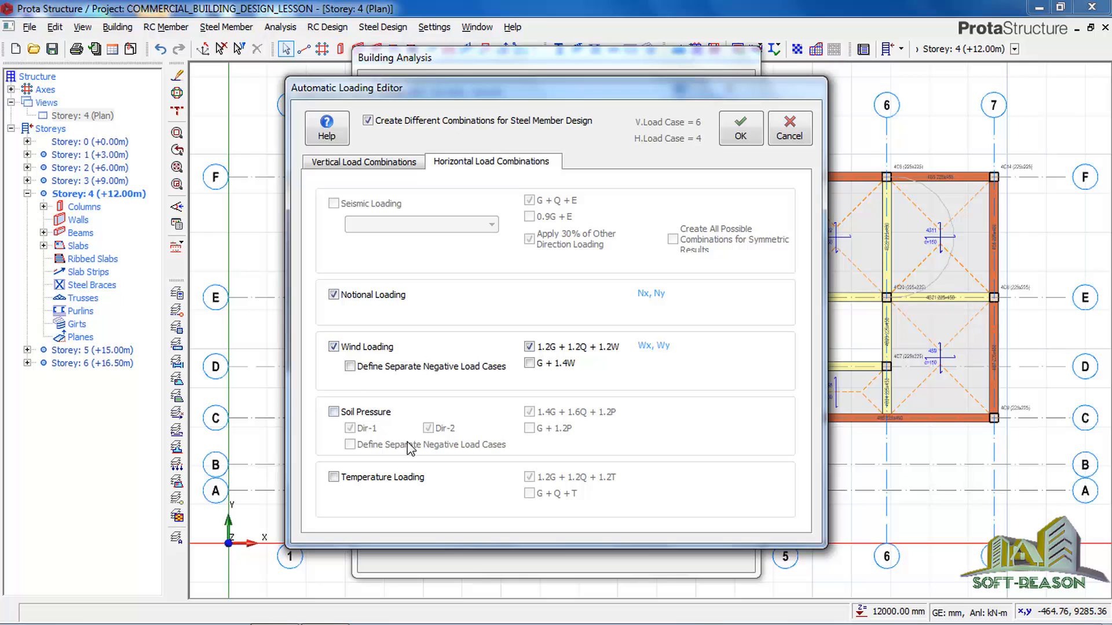
pyautogui.click(336, 413)
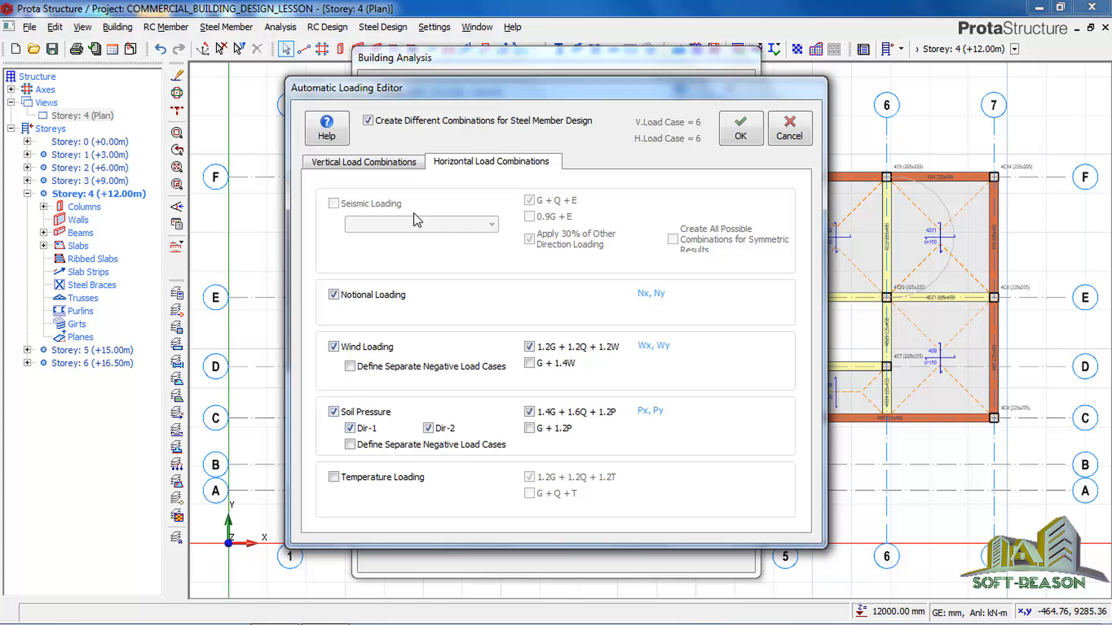
pyautogui.click(743, 136)
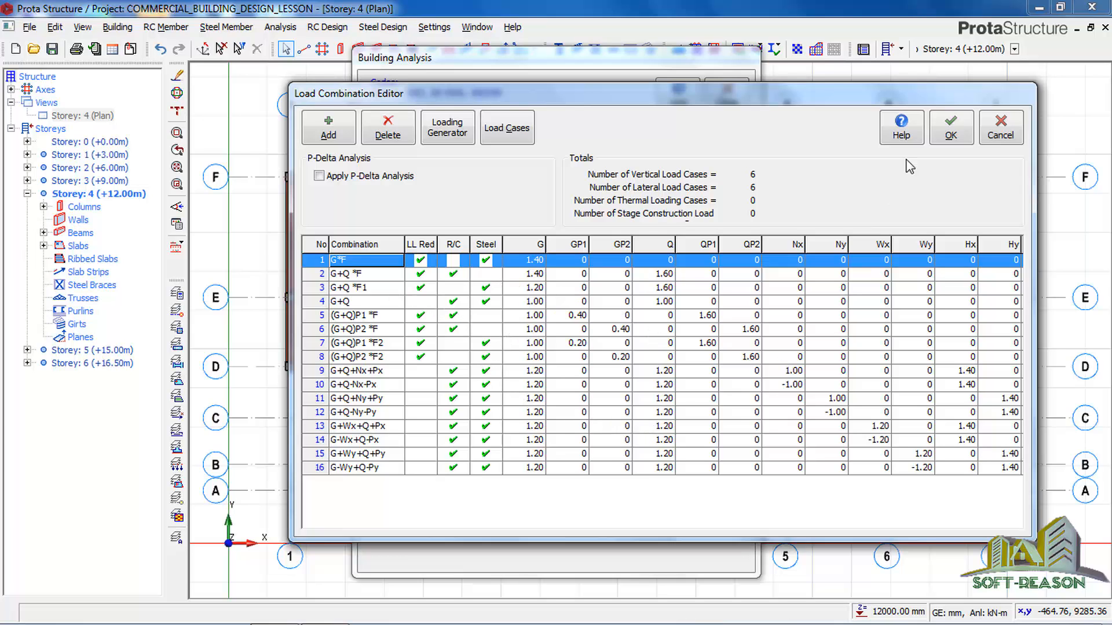
pyautogui.click(941, 132)
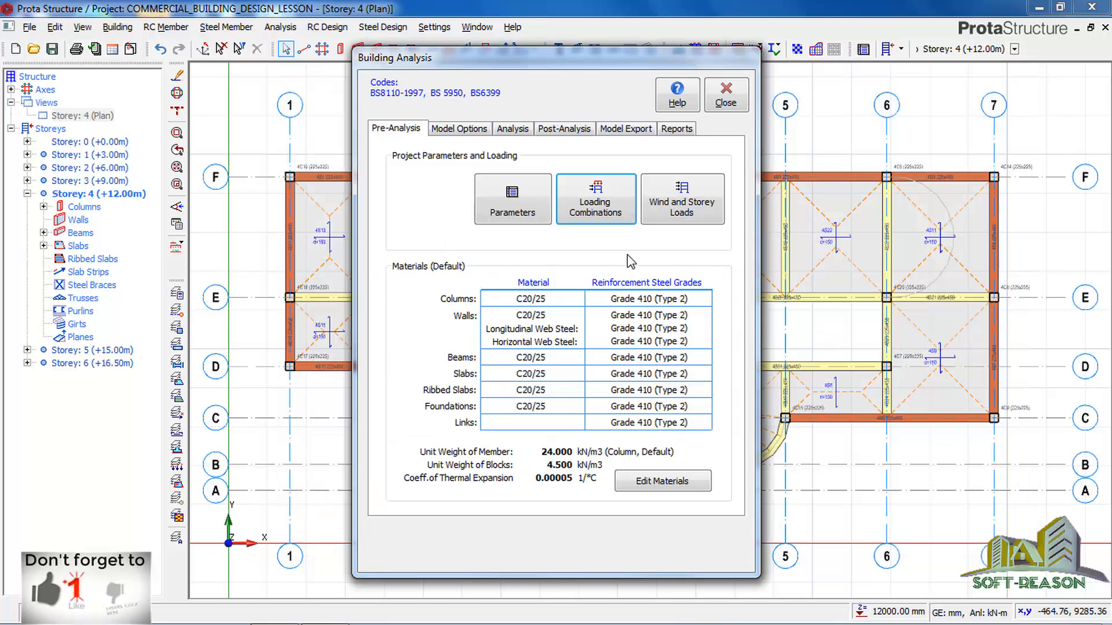
# Calculate and apply the storey wind loads to BS6399-2 (1997) with a basic wind speed of 65 m/s.
pyautogui.click(681, 210)
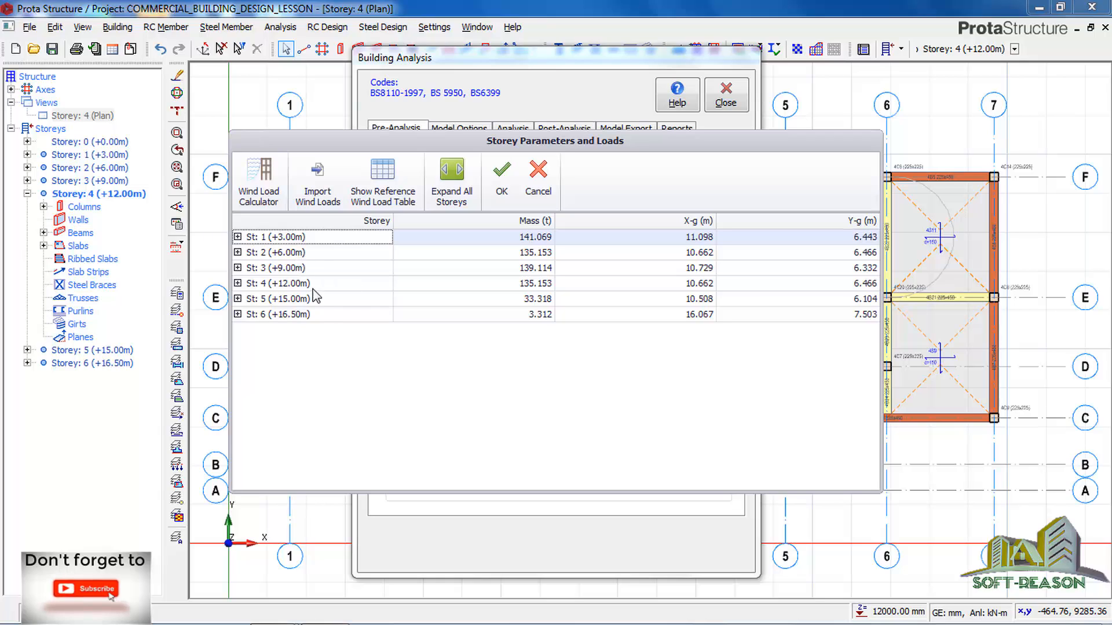
pyautogui.click(237, 252)
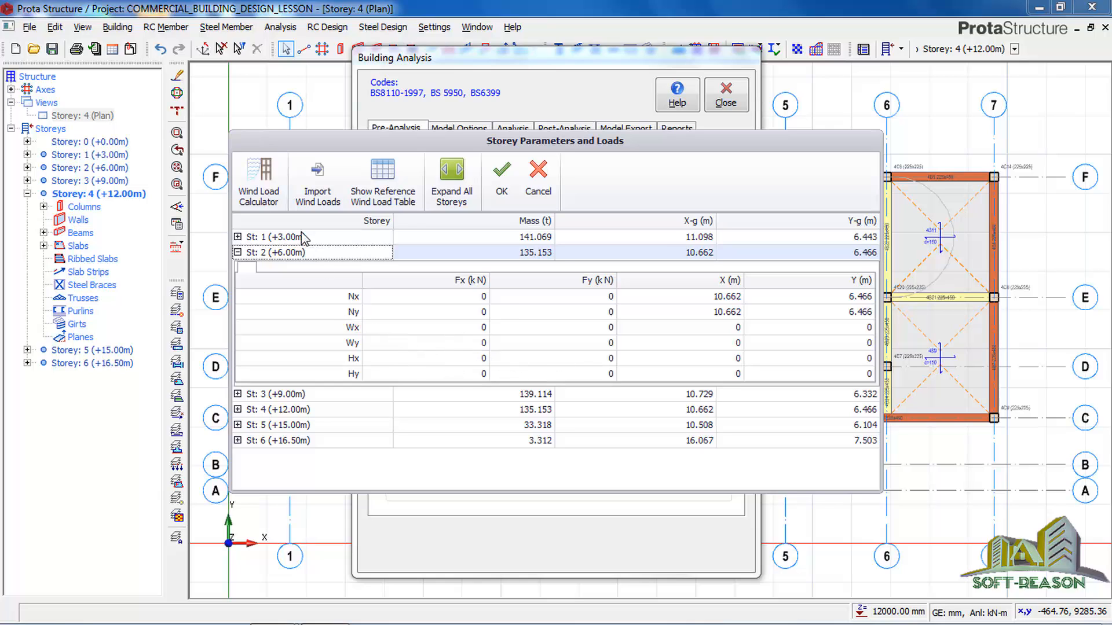
pyautogui.click(256, 200)
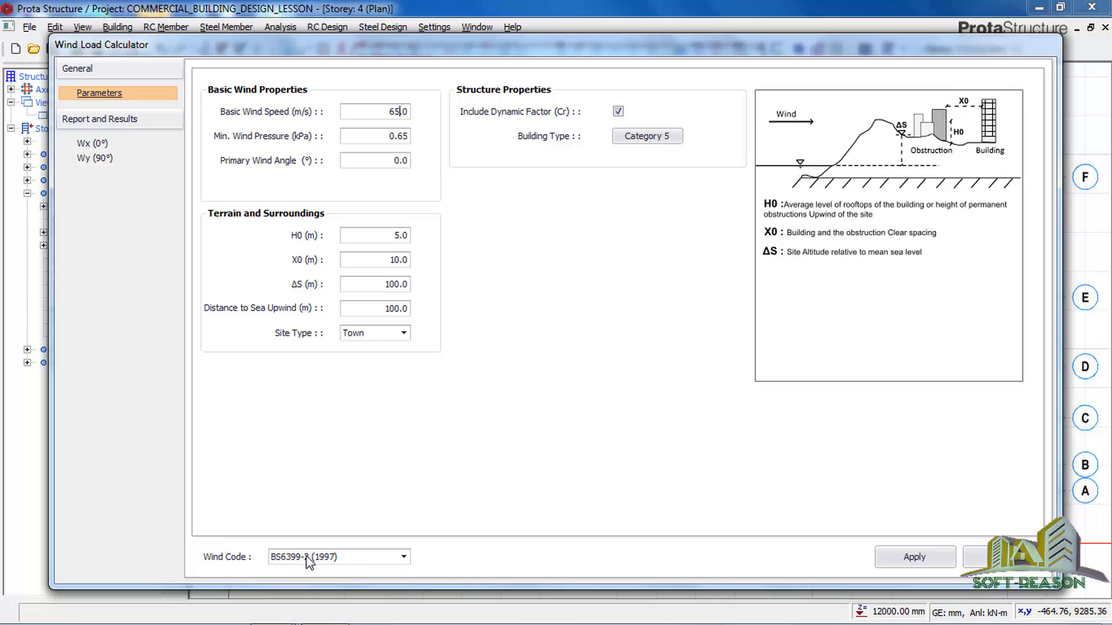
pyautogui.click(907, 557)
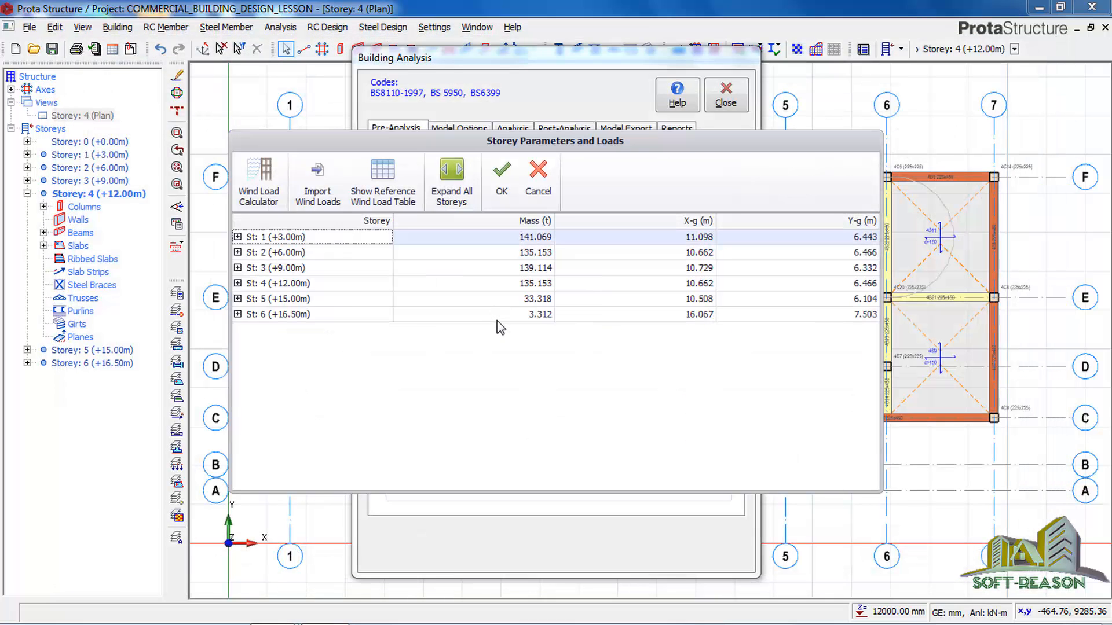
# Review the calculated wind loads on storeys 2 and 5 and accept the storey loads.
pyautogui.click(238, 253)
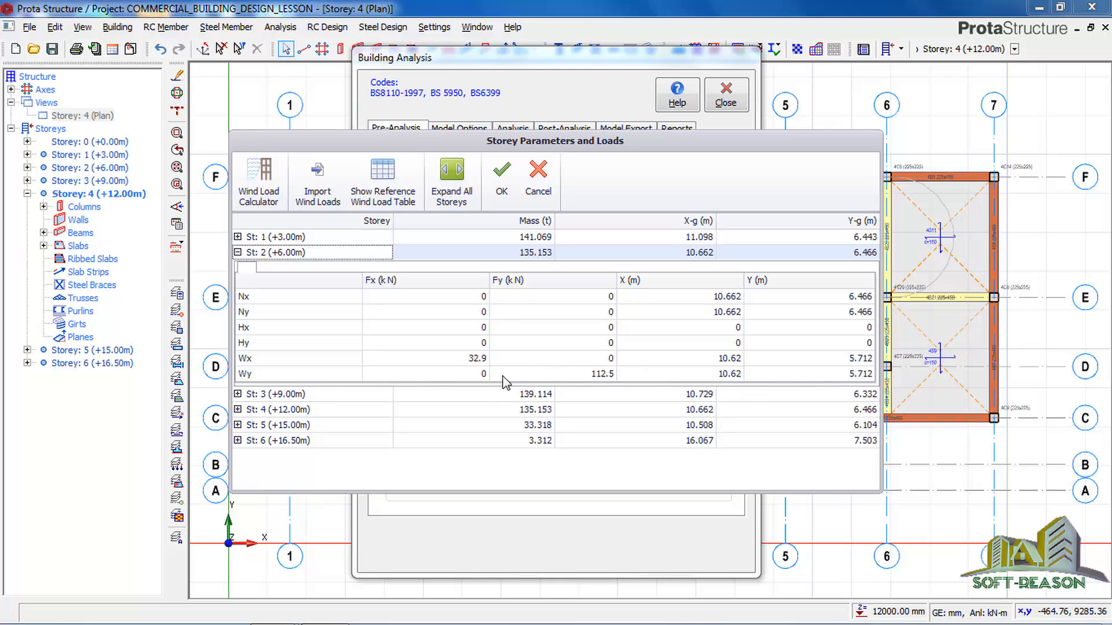
pyautogui.click(237, 425)
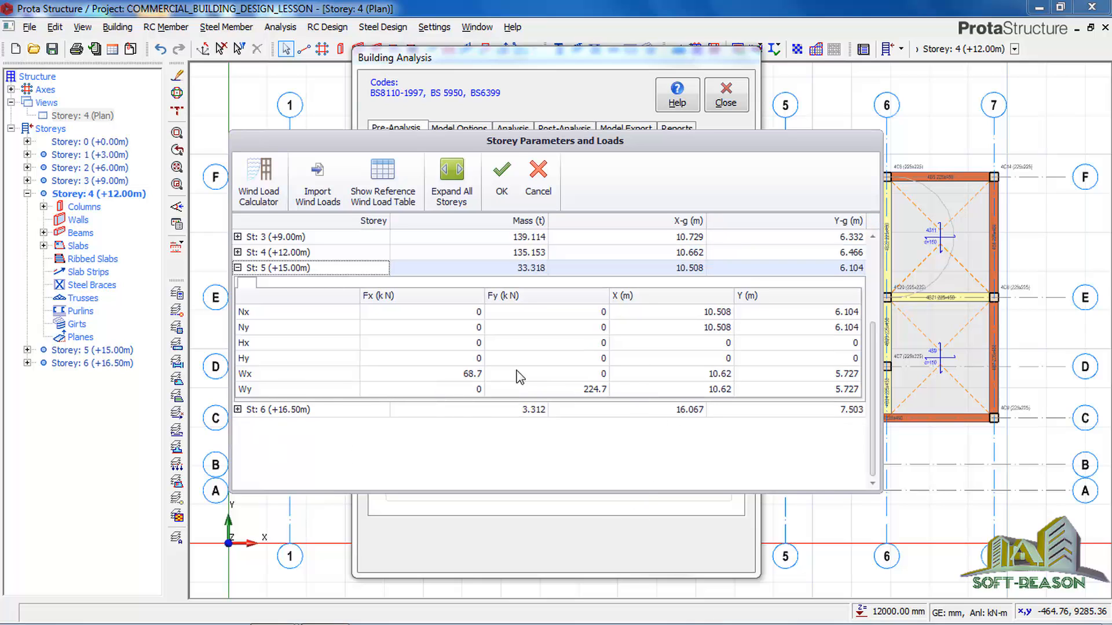
pyautogui.click(503, 183)
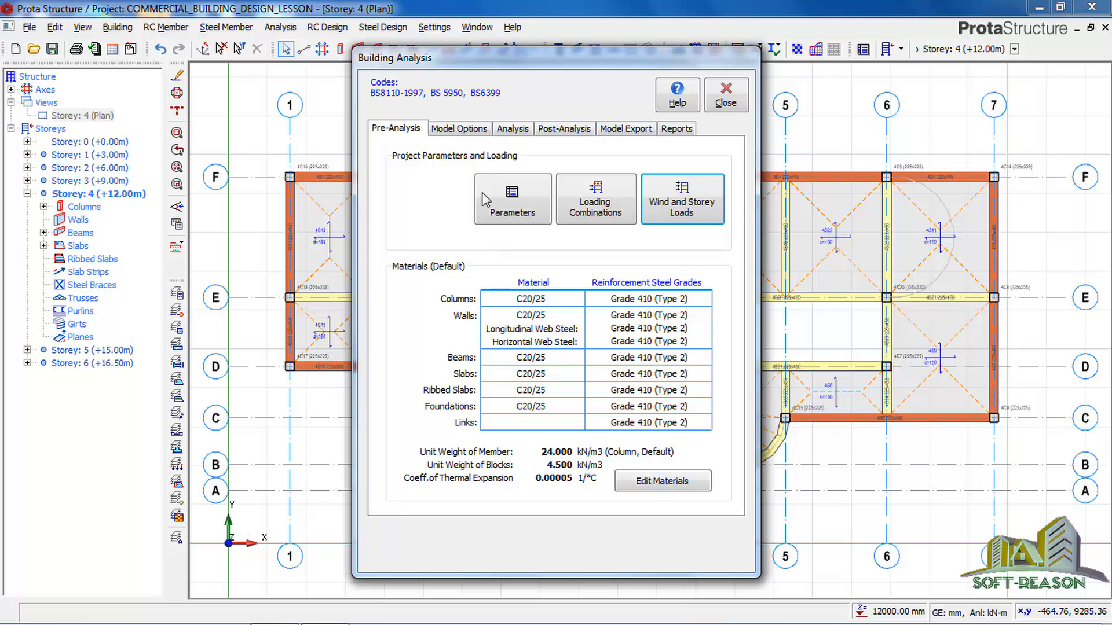
# Edit the default materials so concrete columns use only Y16, Y20 and Y25 bars, disabling Y10, Y13 and Y32.
pyautogui.click(669, 476)
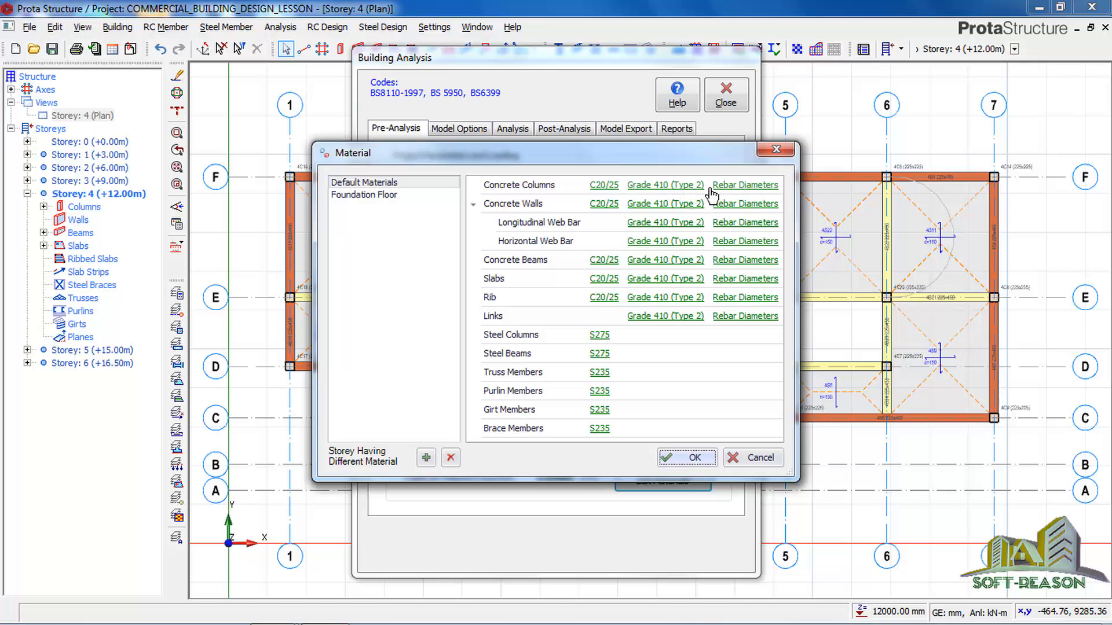
pyautogui.click(744, 185)
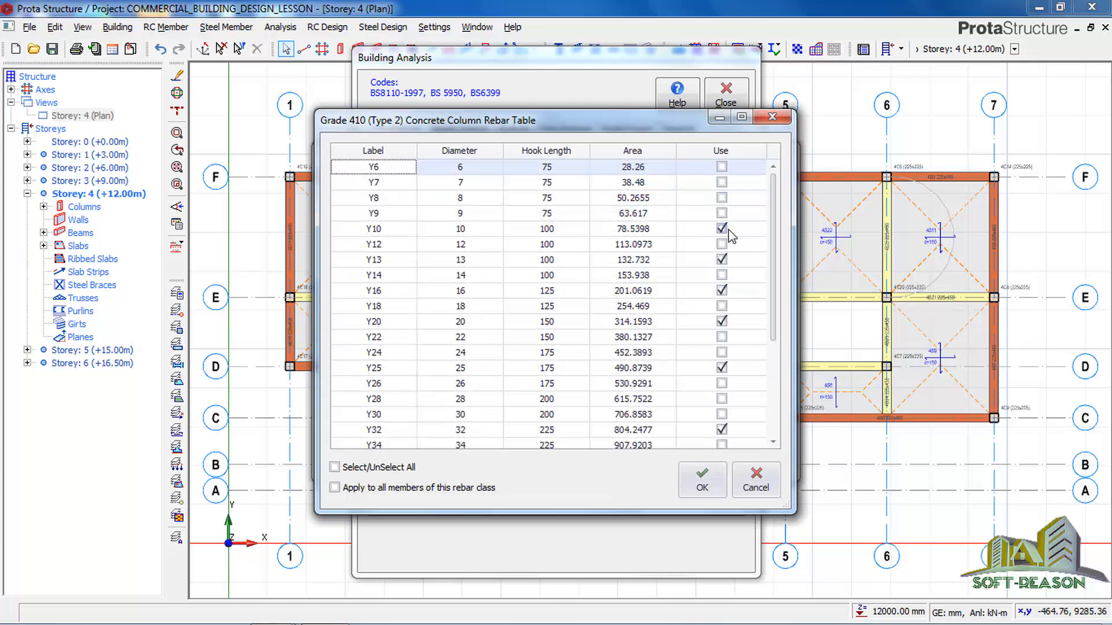
pyautogui.click(724, 230)
pyautogui.click(722, 260)
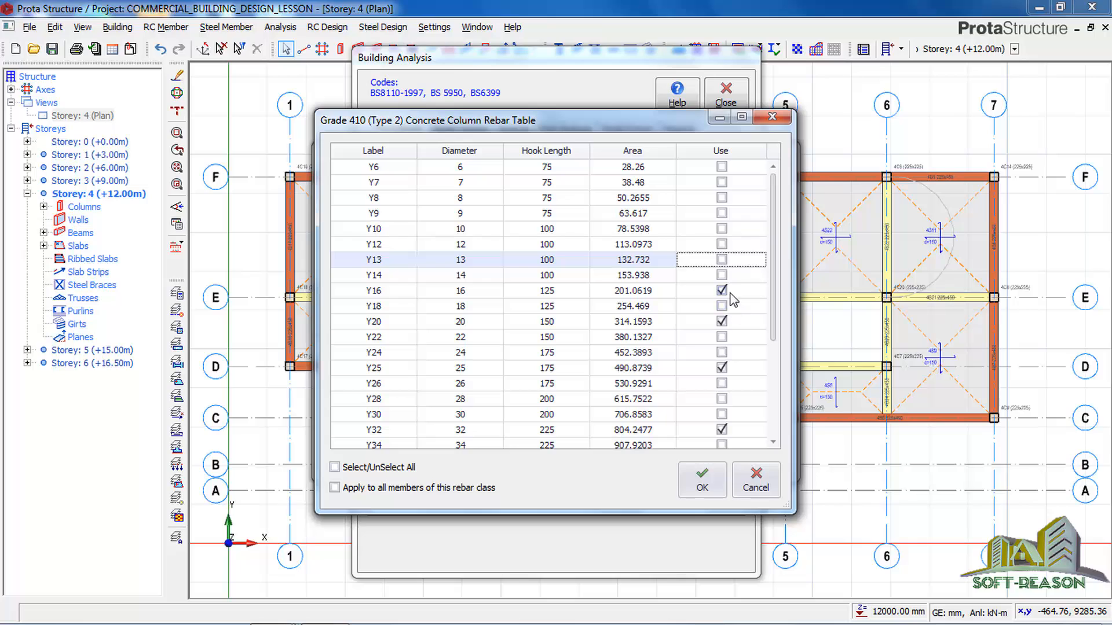
pyautogui.click(724, 291)
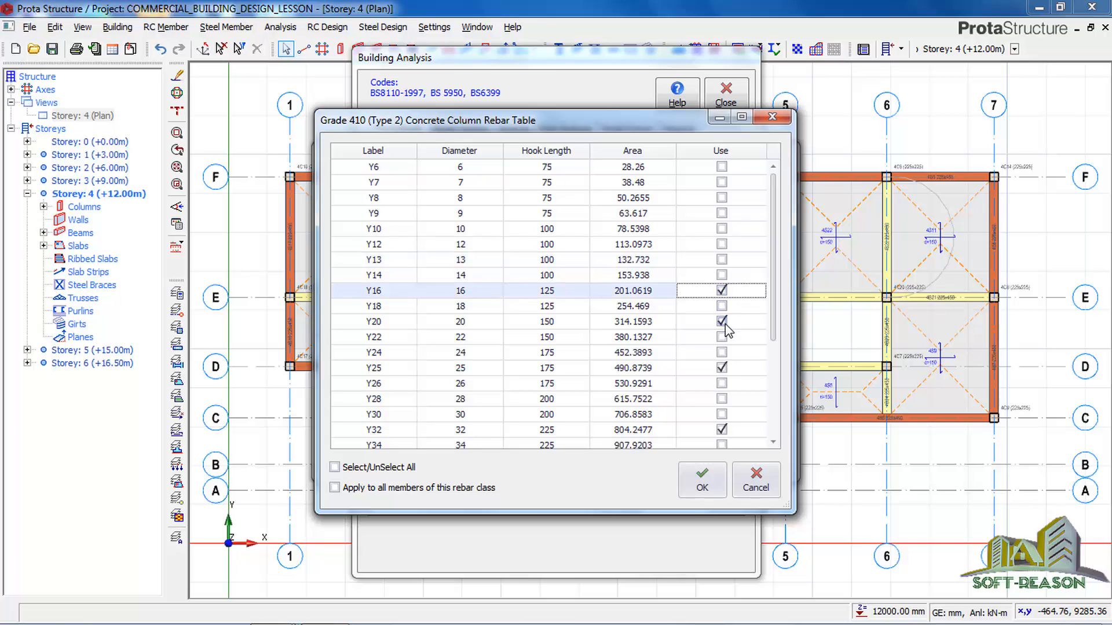
pyautogui.click(722, 430)
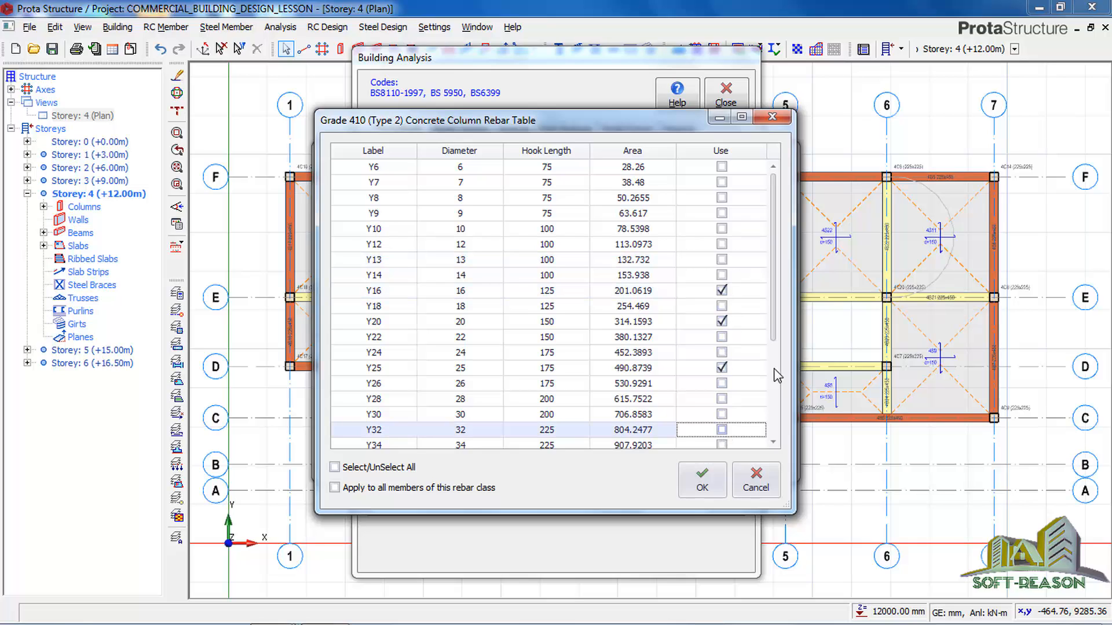
pyautogui.scroll(-3, 774, 282)
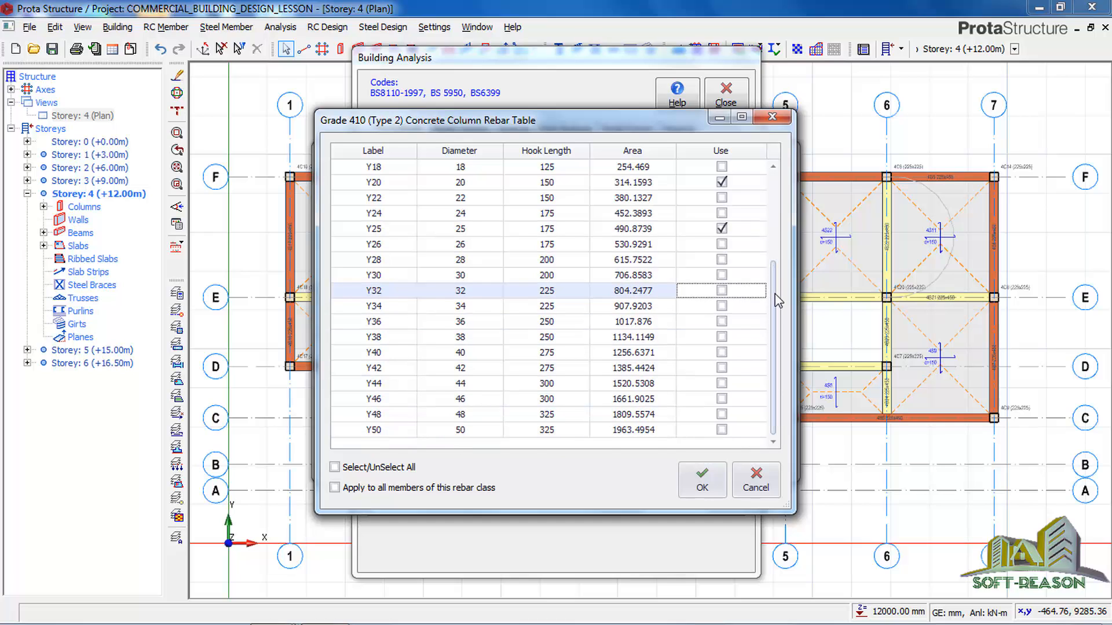
pyautogui.scroll(3, 778, 301)
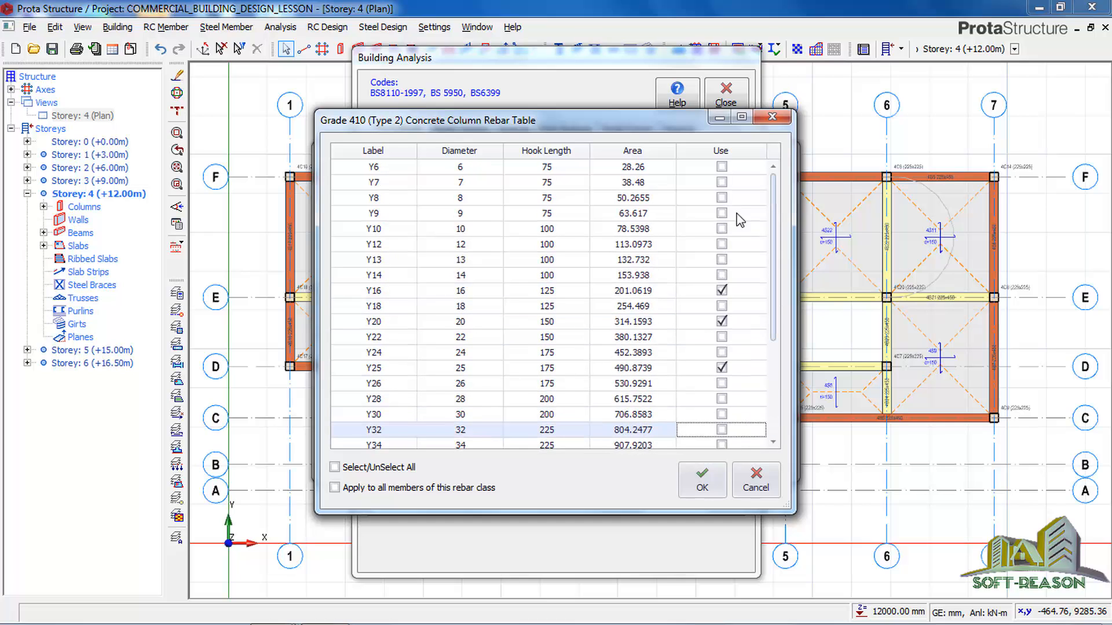
pyautogui.click(702, 480)
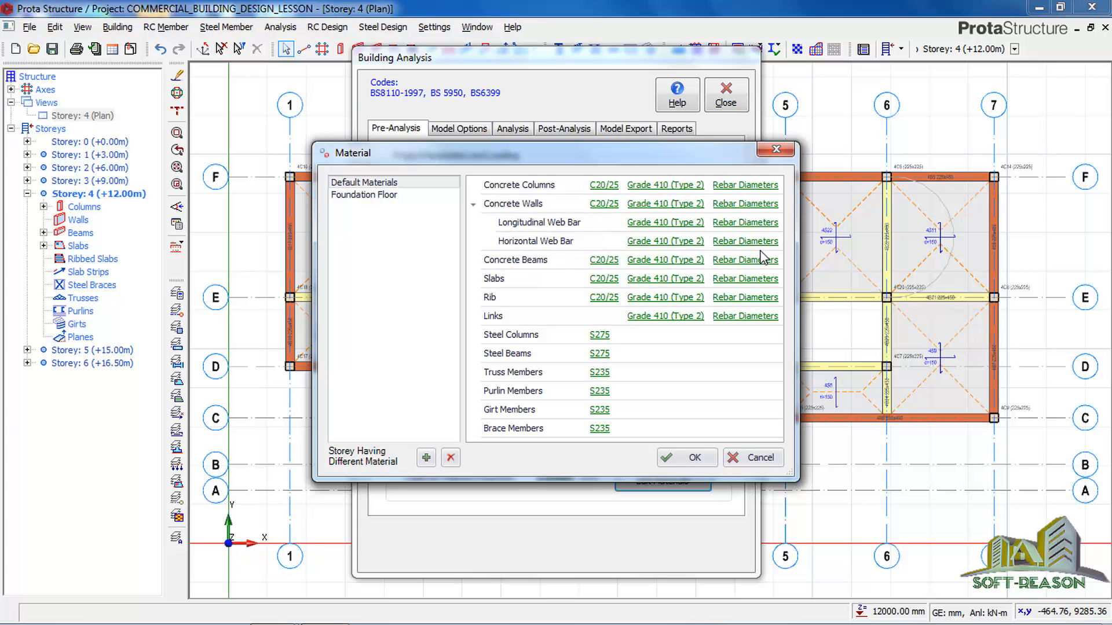
# Limit the concrete beam rebar diameters to Y16, Y20 and Y25 by disabling Y10, Y13 and Y32.
pyautogui.click(749, 262)
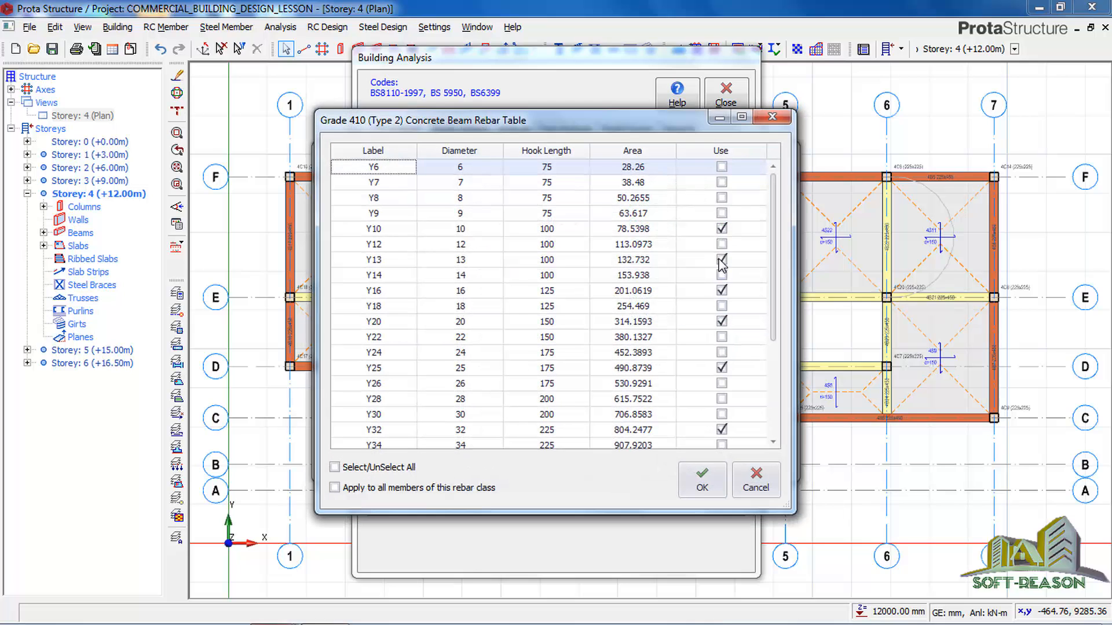
pyautogui.click(720, 228)
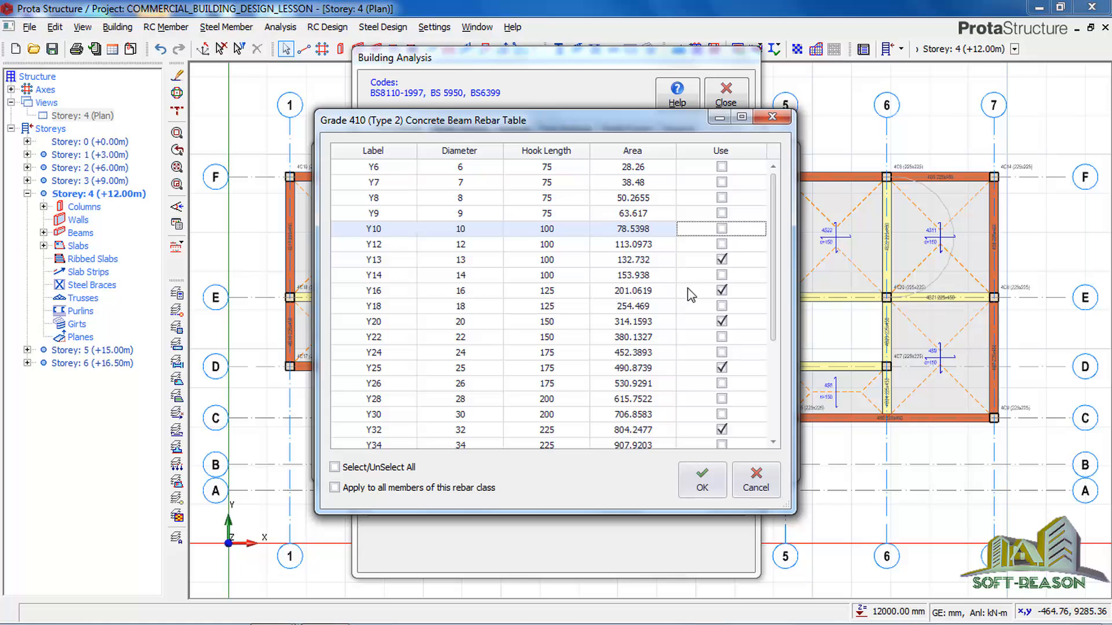
pyautogui.click(720, 259)
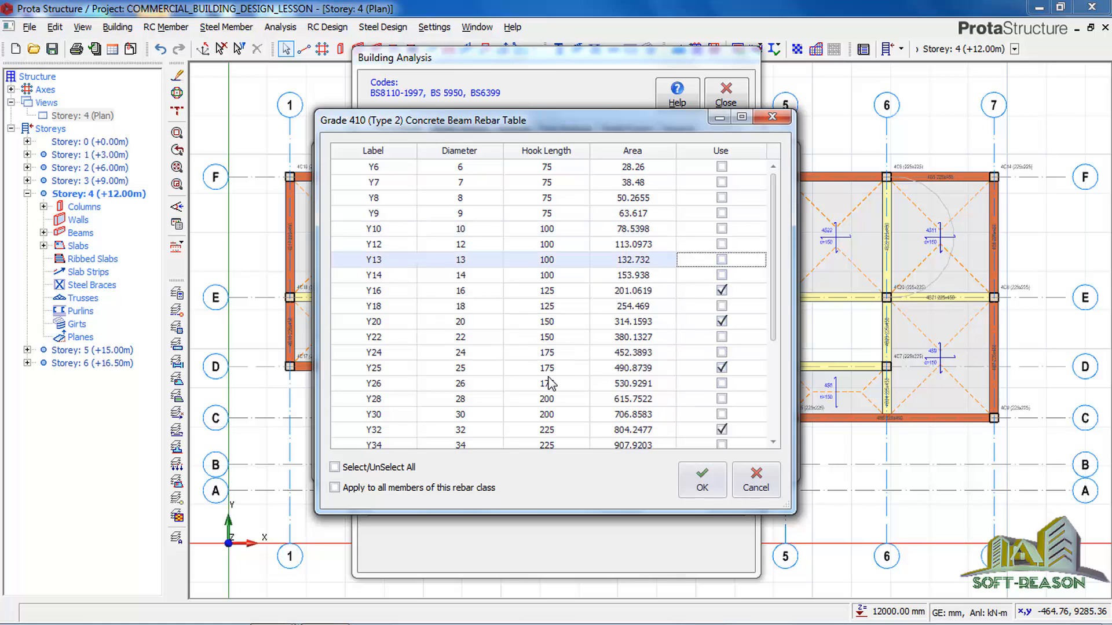
pyautogui.click(721, 429)
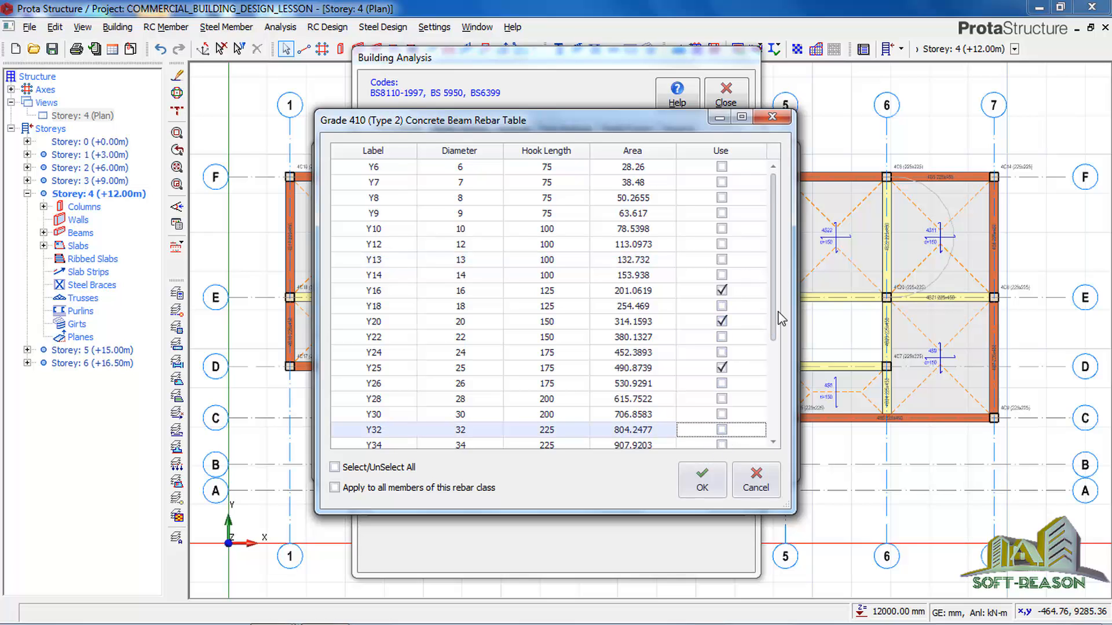
pyautogui.moveTo(776, 312); pyautogui.dragTo(789, 405)
pyautogui.click(702, 480)
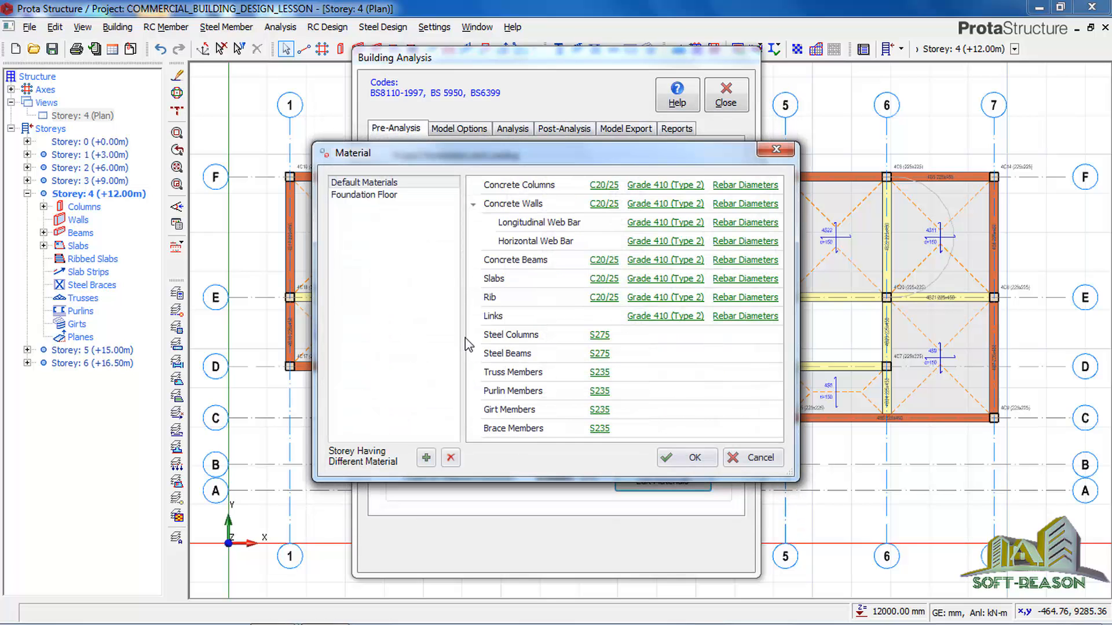
# Limit the slab rebar diameters to Y12 only, enabling it and disabling Y8, Y10, Y13, Y16, Y20, Y25 and Y32.
pyautogui.click(747, 279)
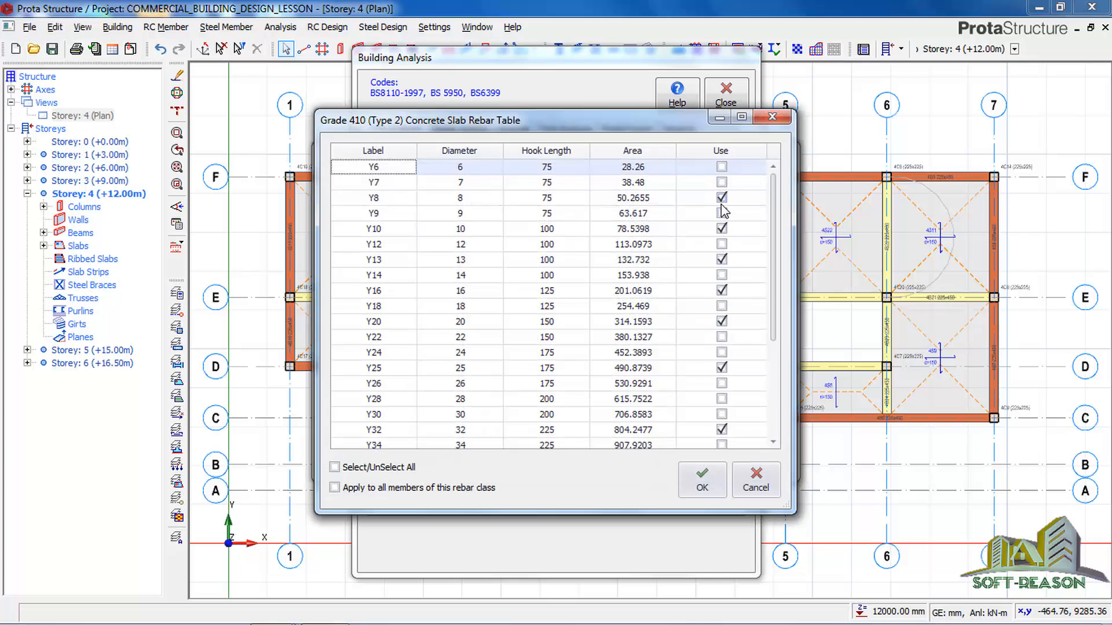
pyautogui.click(721, 198)
pyautogui.click(722, 229)
pyautogui.click(722, 260)
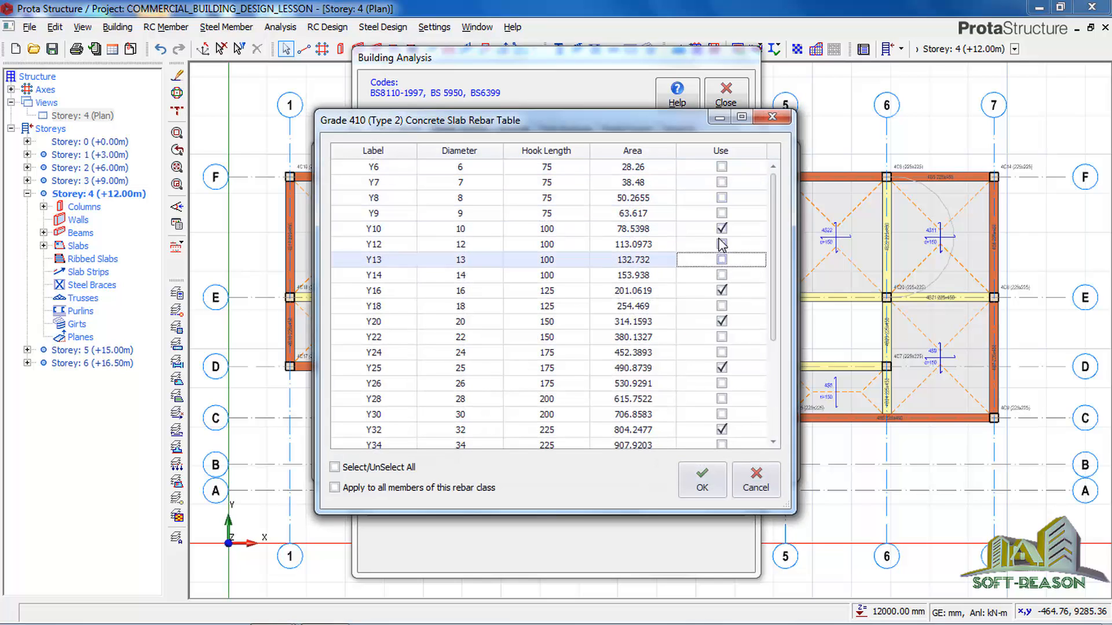
pyautogui.click(721, 244)
pyautogui.click(721, 229)
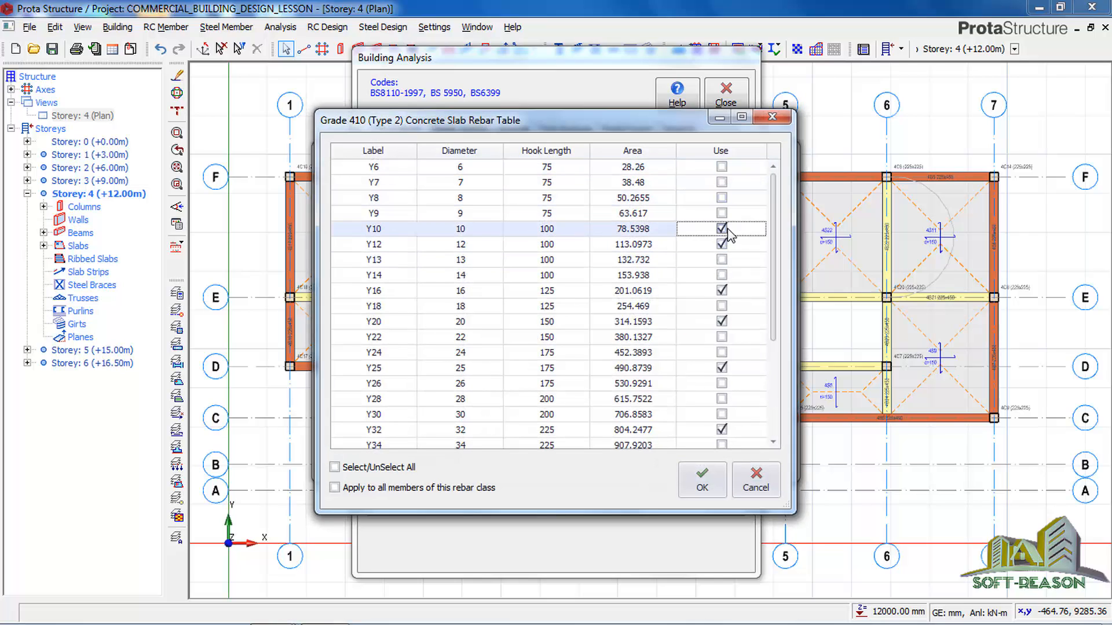
pyautogui.click(721, 291)
pyautogui.click(721, 321)
pyautogui.click(721, 322)
pyautogui.click(722, 368)
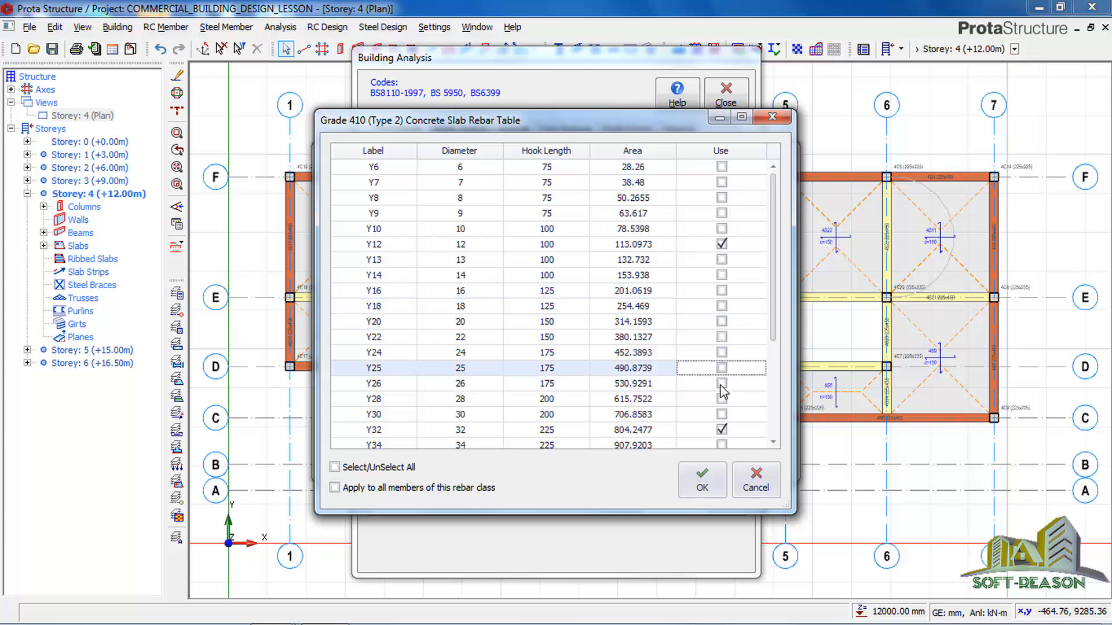
pyautogui.click(721, 429)
pyautogui.click(715, 474)
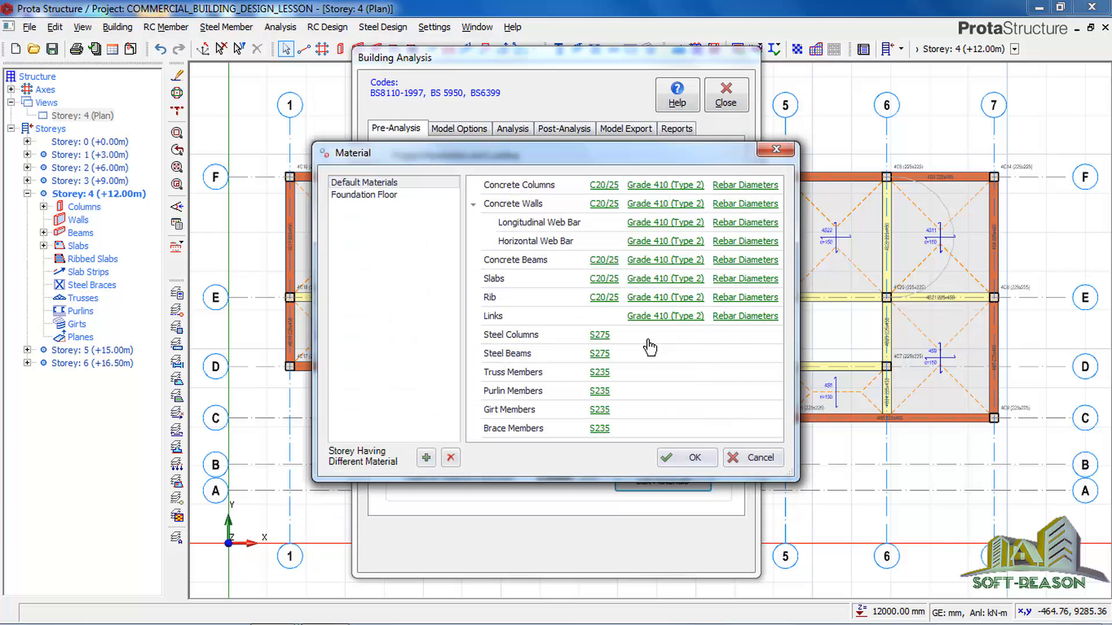
# Limit the link rebar diameters to Y8 and Y10 by disabling all other enabled sizes, including Y13, Y18, Y20, Y25 and Y32.
pyautogui.click(753, 318)
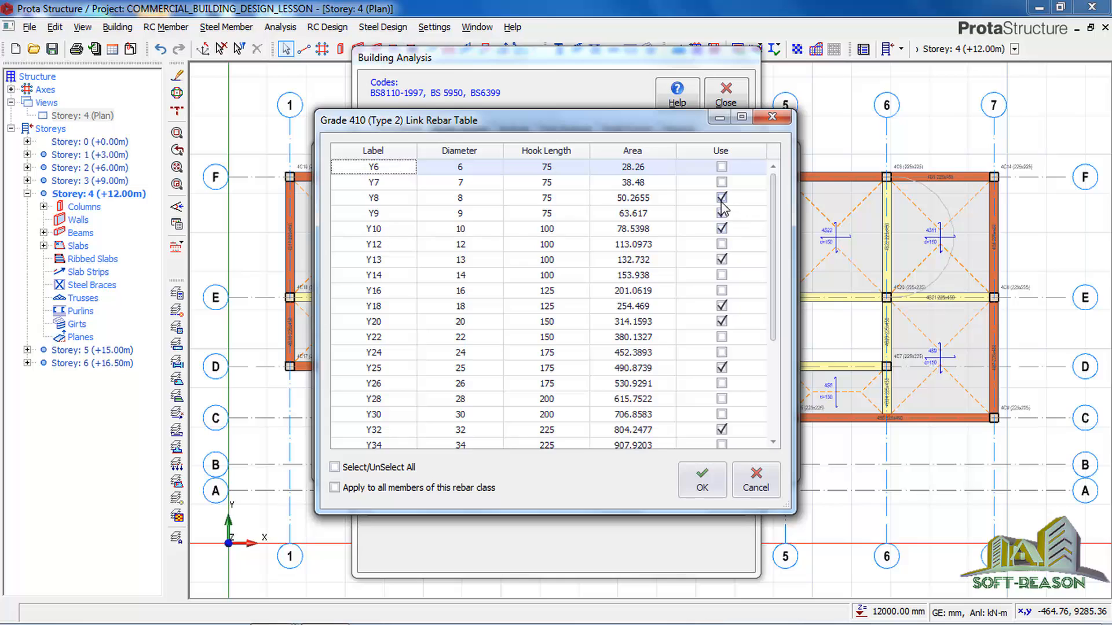
pyautogui.click(721, 198)
pyautogui.click(721, 213)
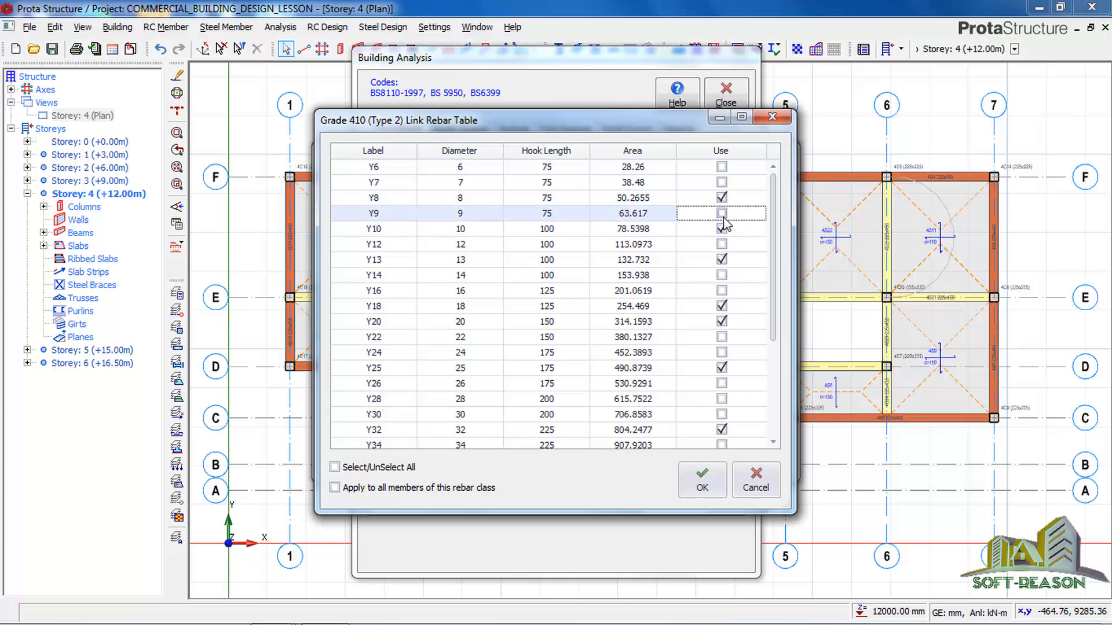
pyautogui.click(722, 260)
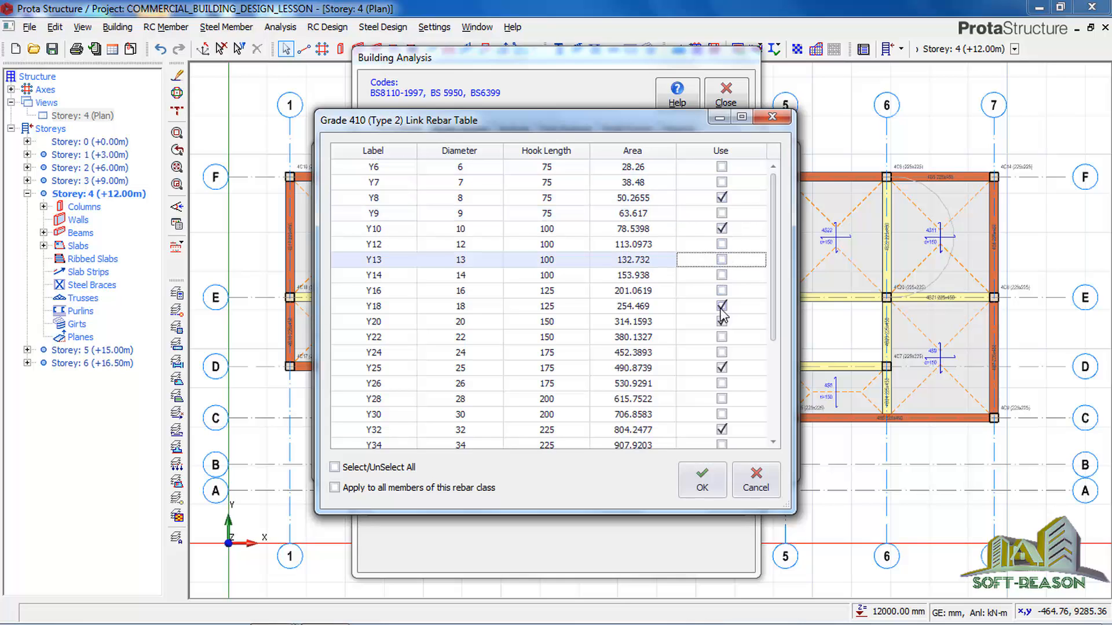
pyautogui.click(722, 306)
pyautogui.click(721, 321)
pyautogui.click(721, 368)
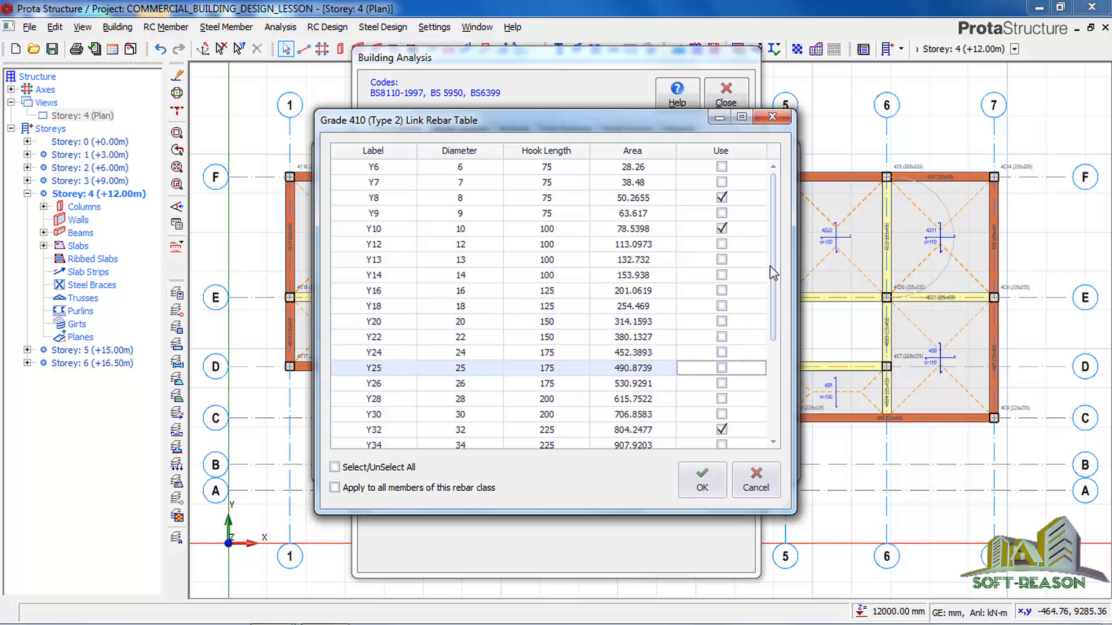
pyautogui.scroll(-3, 768, 359)
pyautogui.click(728, 292)
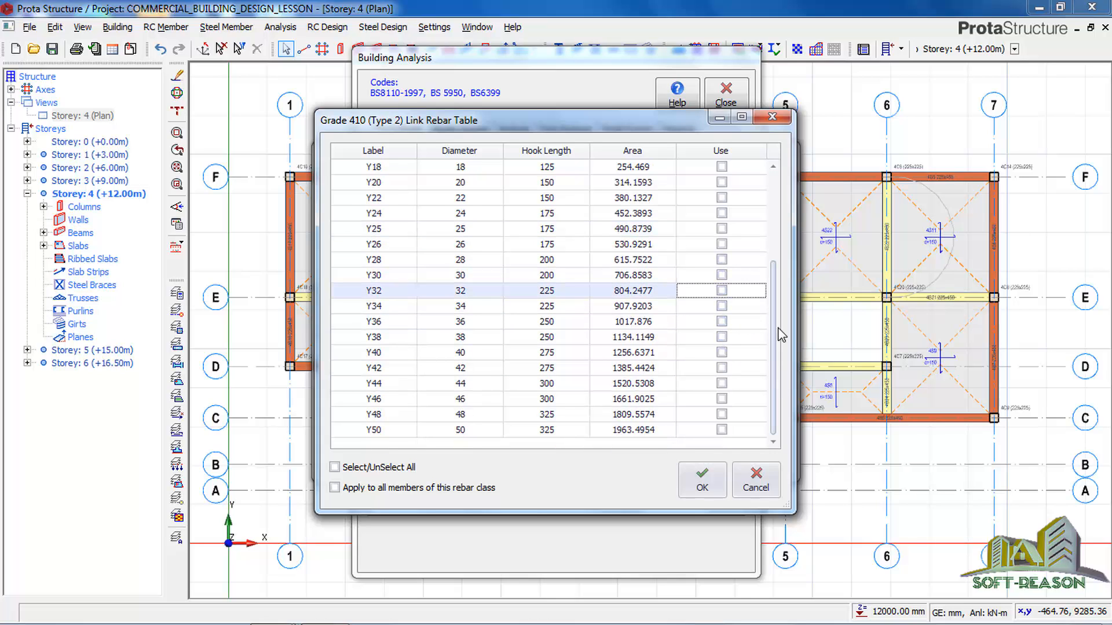
pyautogui.scroll(3, 782, 336)
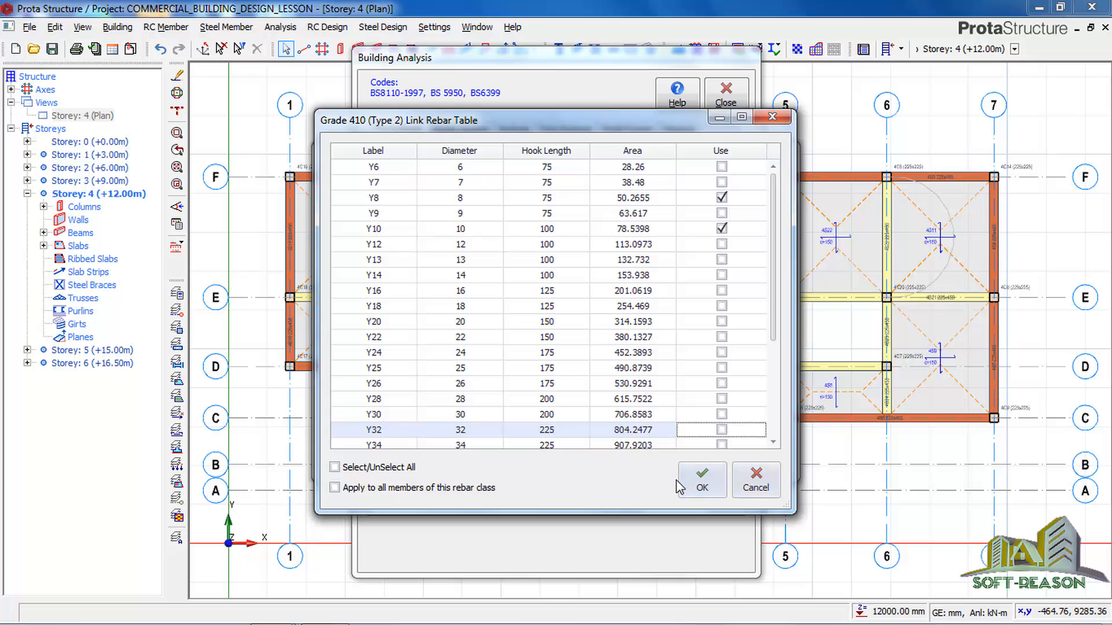
pyautogui.click(699, 485)
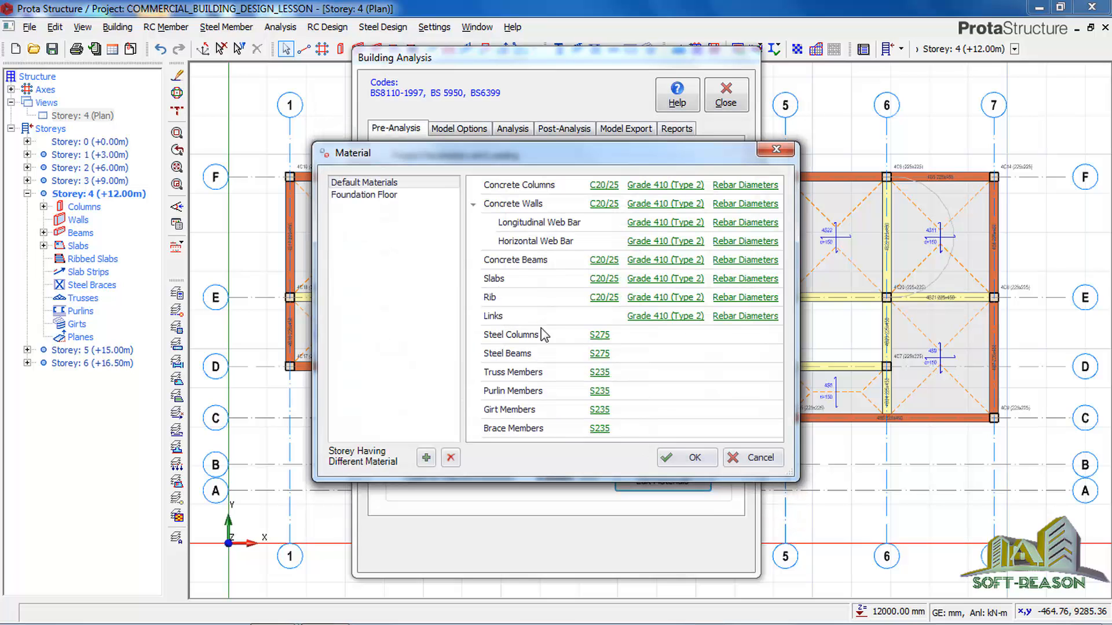
# Limit the foundation floor's foundation rebar to Y12 and Y16, disabling Y10, Y13, Y20, Y25 and Y32, and accept the material settings.
pyautogui.click(355, 197)
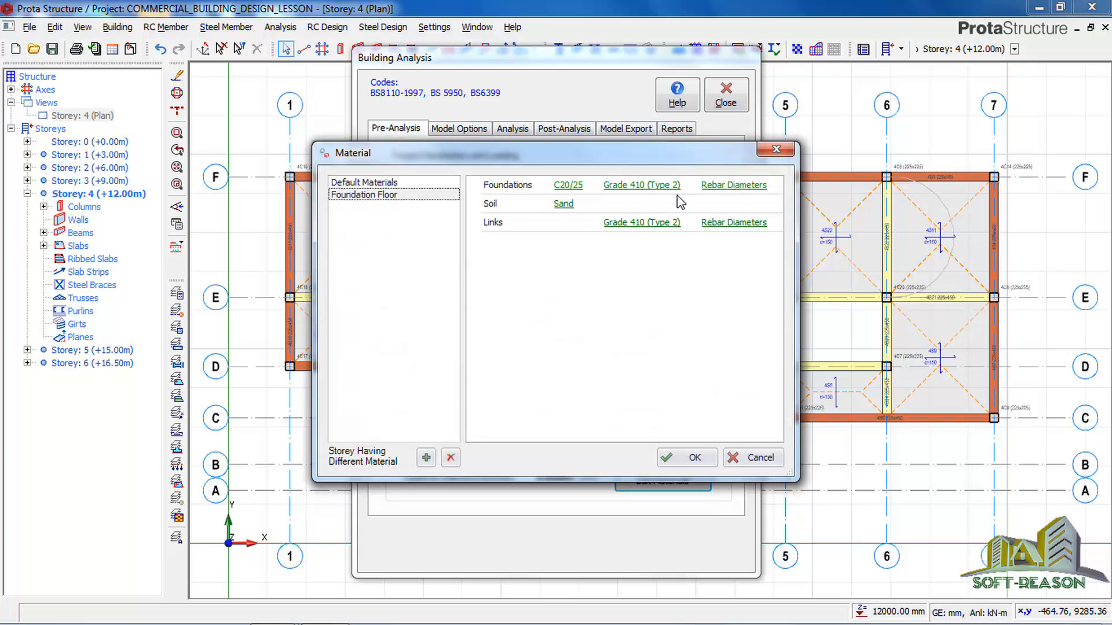
pyautogui.click(747, 185)
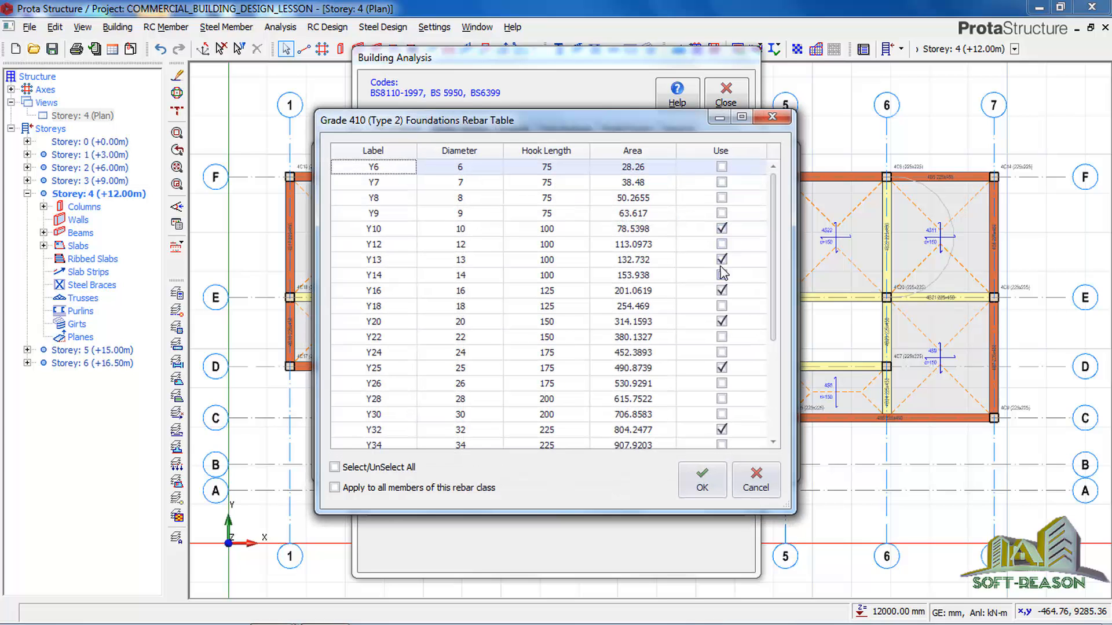
pyautogui.click(721, 228)
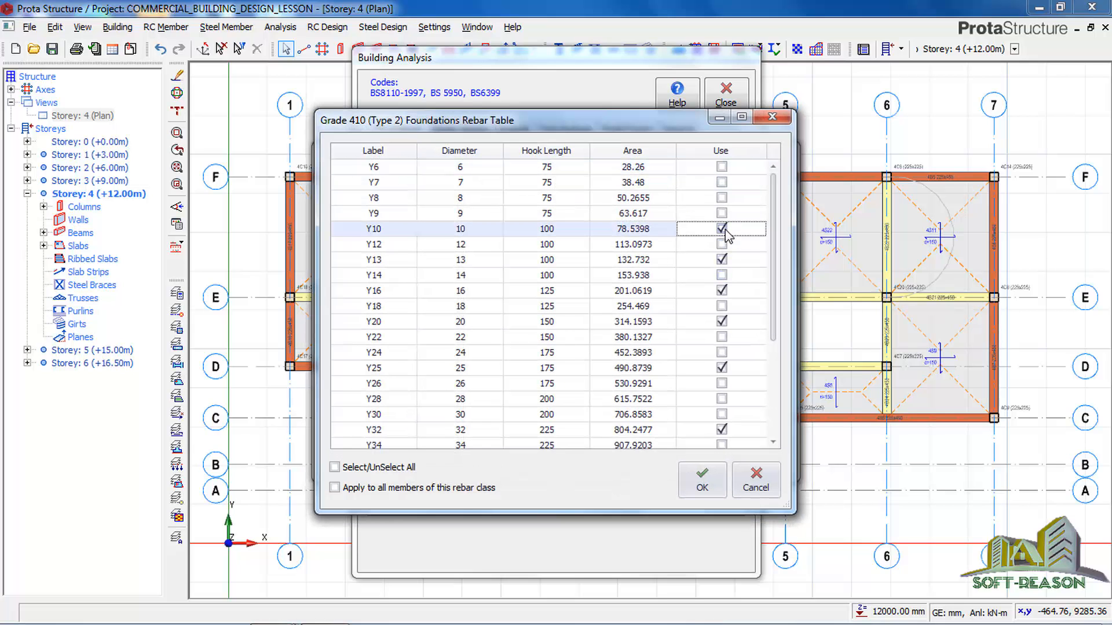
pyautogui.click(725, 230)
pyautogui.click(724, 244)
pyautogui.click(723, 260)
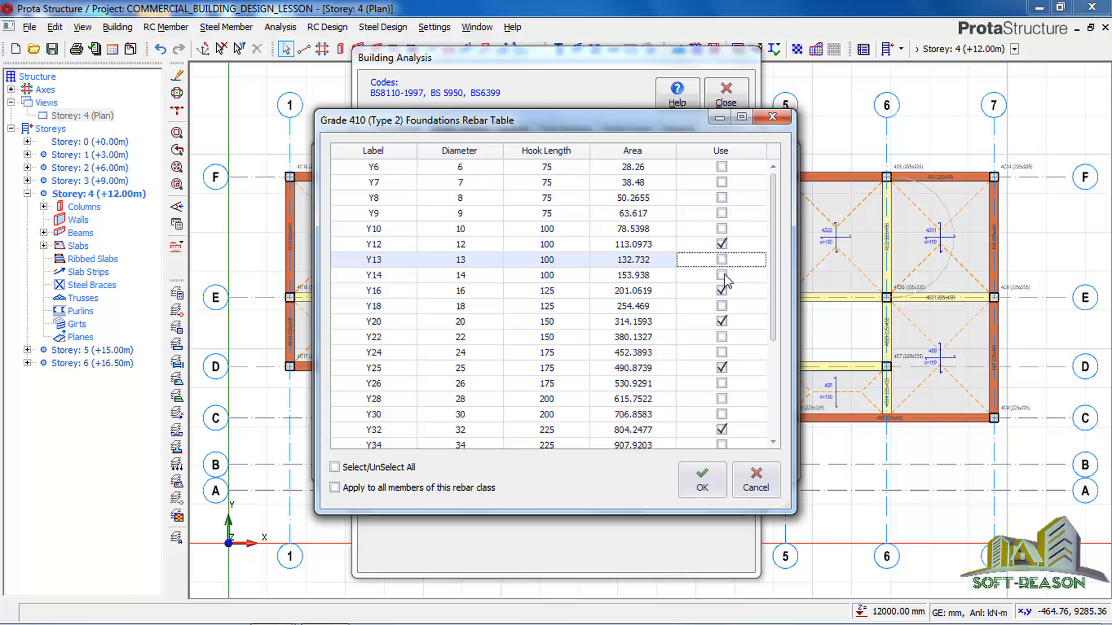
pyautogui.click(722, 324)
pyautogui.click(721, 373)
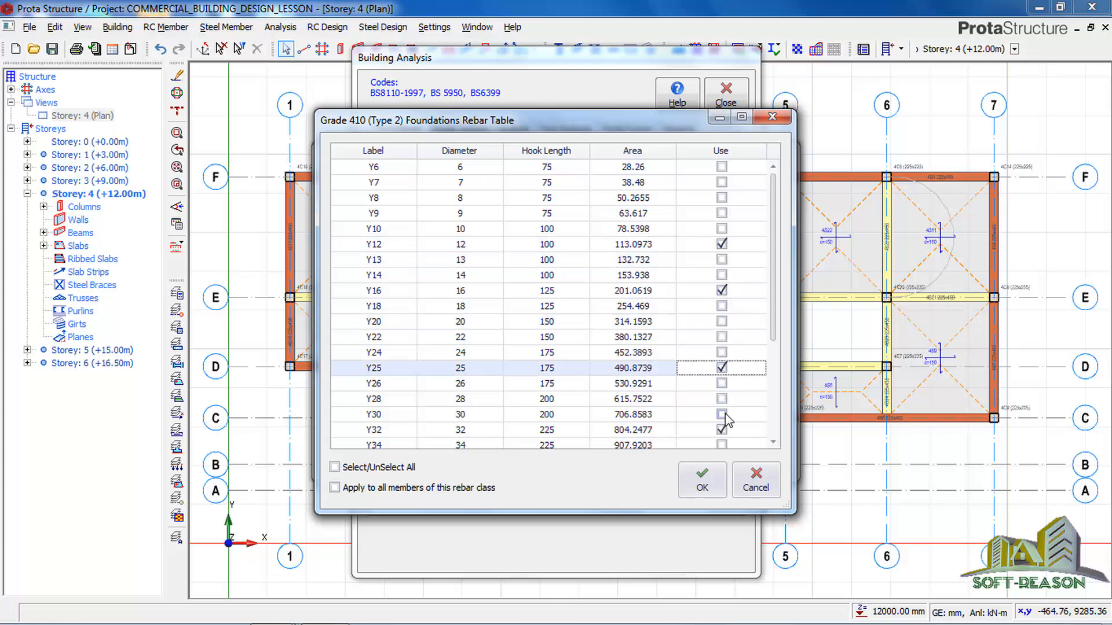
pyautogui.click(722, 430)
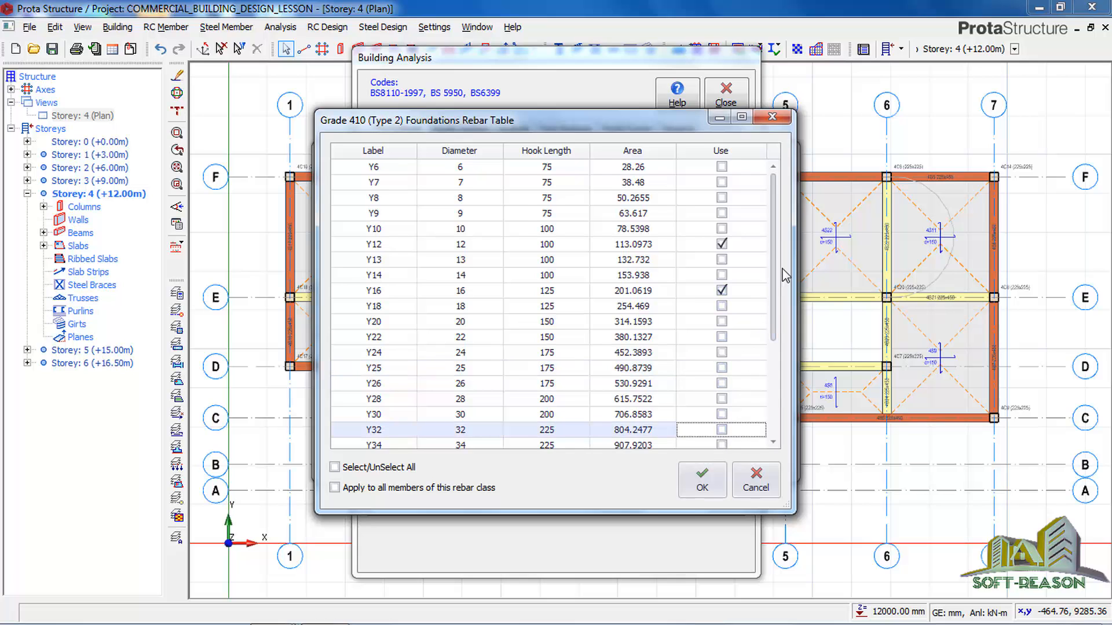
pyautogui.scroll(-4, 779, 275)
pyautogui.click(702, 479)
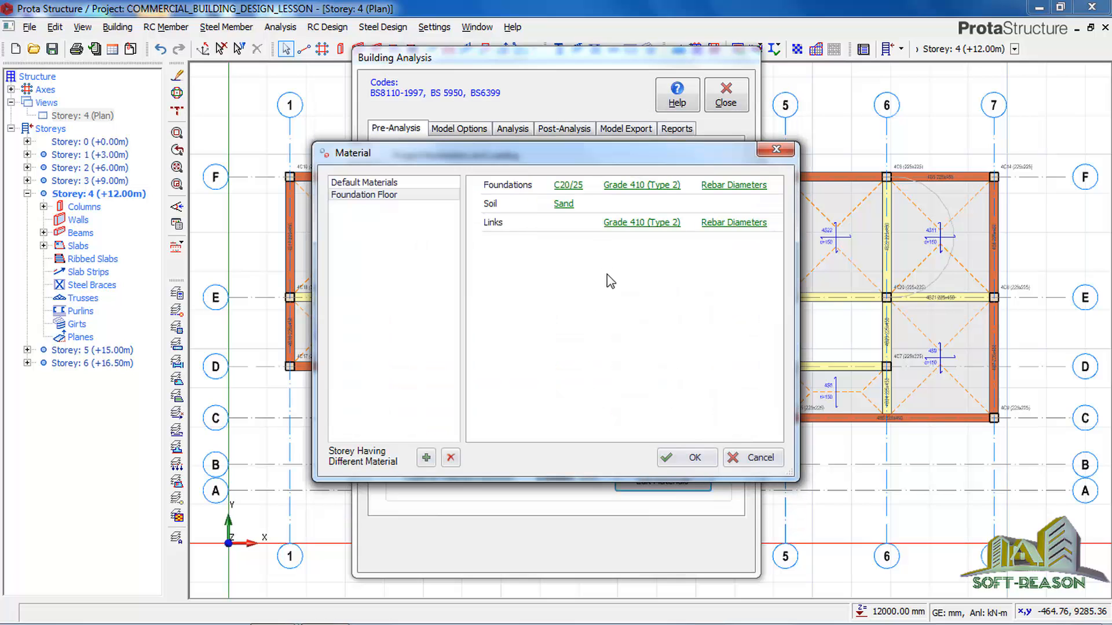
pyautogui.click(691, 457)
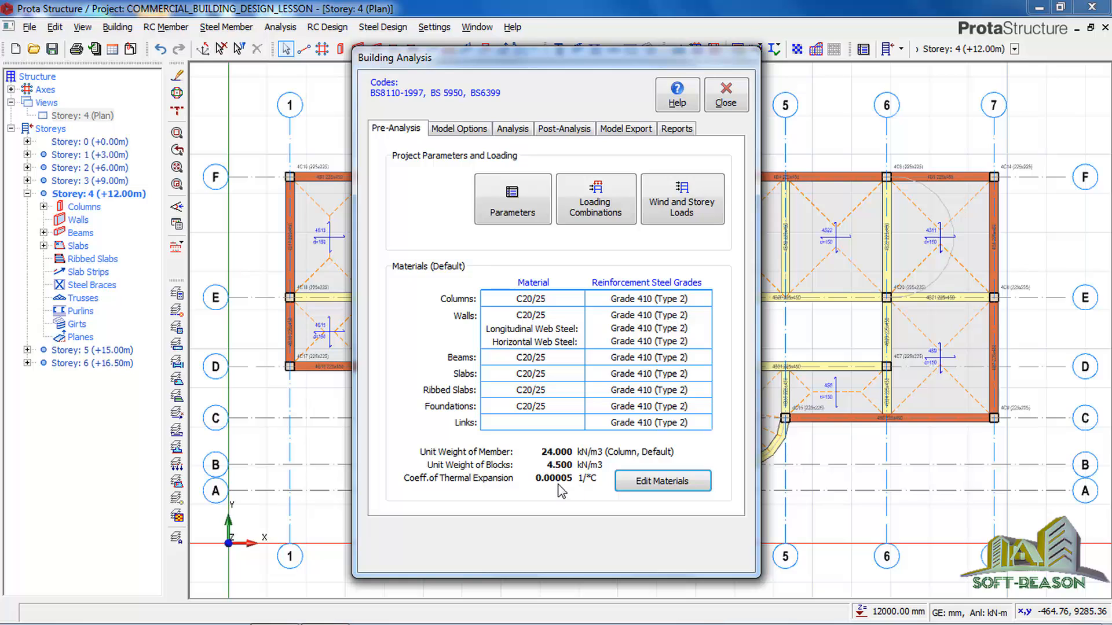
# Run the building model check on all storeys with every check enabled, and close the check.
pyautogui.click(510, 130)
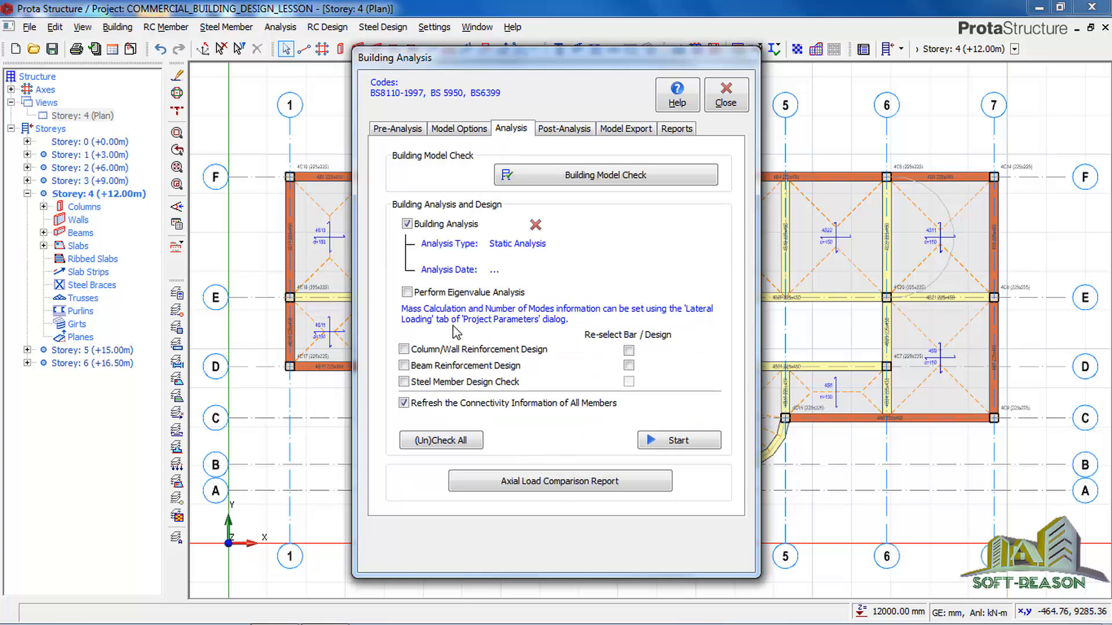
pyautogui.click(600, 184)
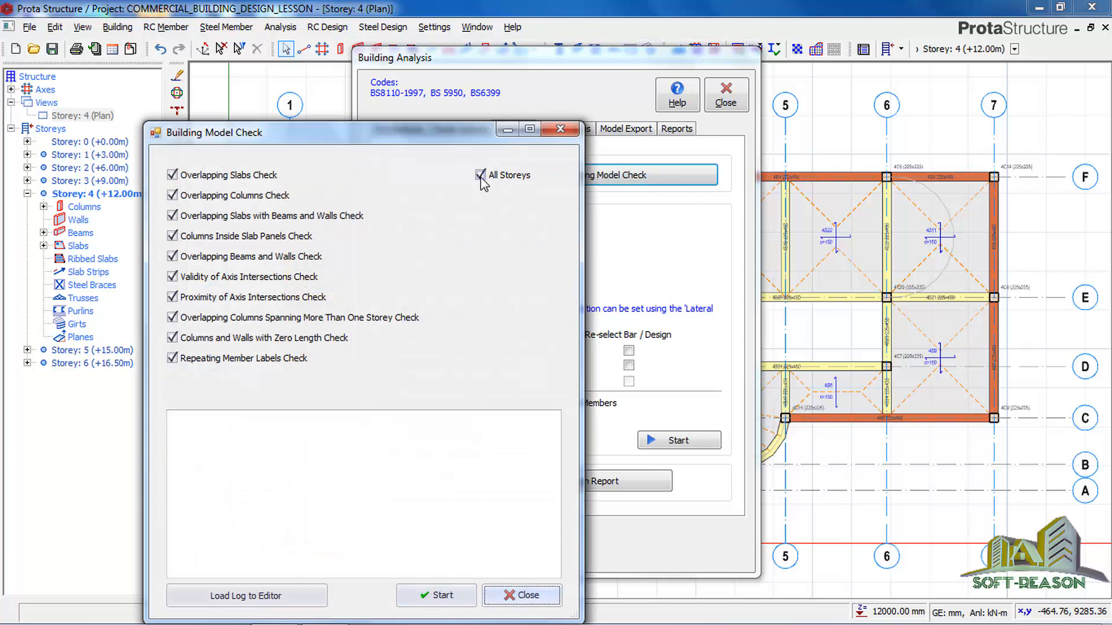
pyautogui.click(442, 598)
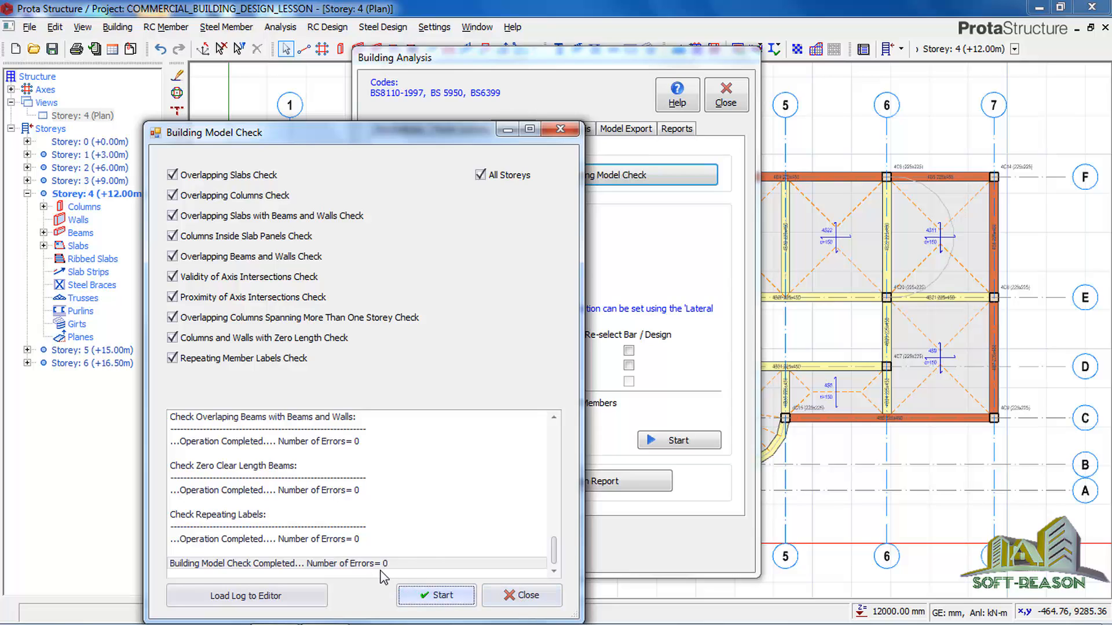
pyautogui.click(513, 596)
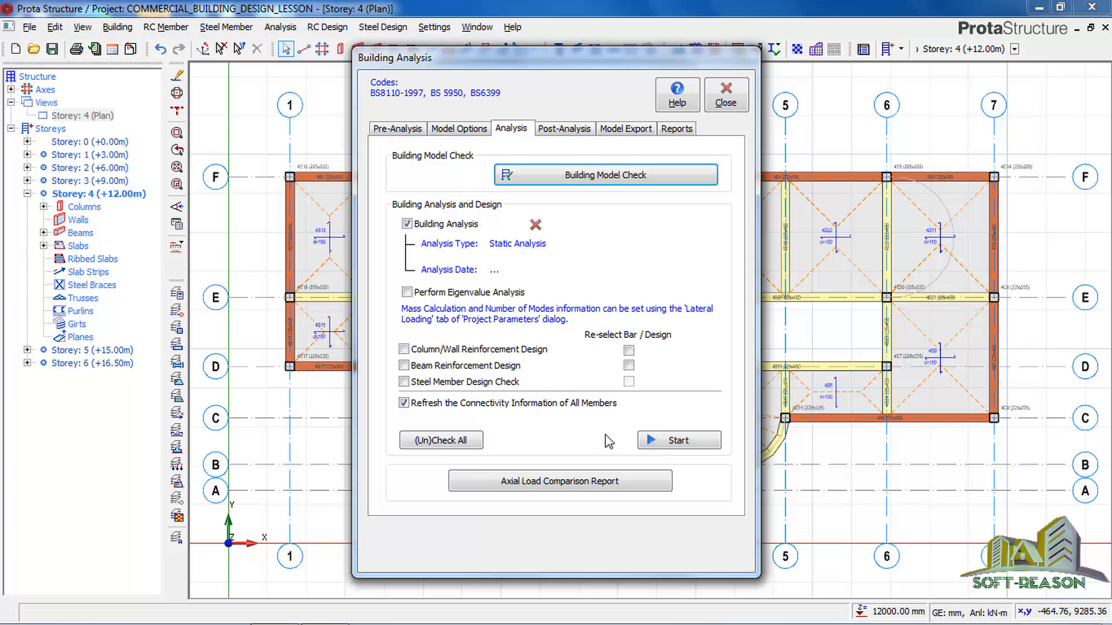
# Run the static building analysis, acknowledge the axial load comparison warnings and close the building analysis.
pyautogui.click(673, 442)
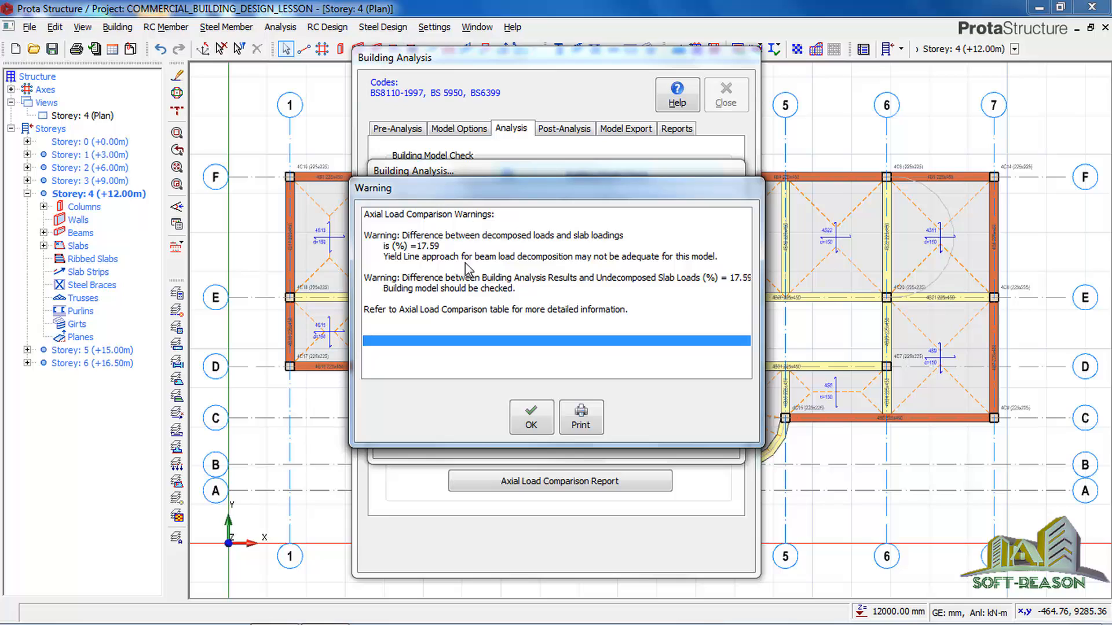
pyautogui.click(530, 418)
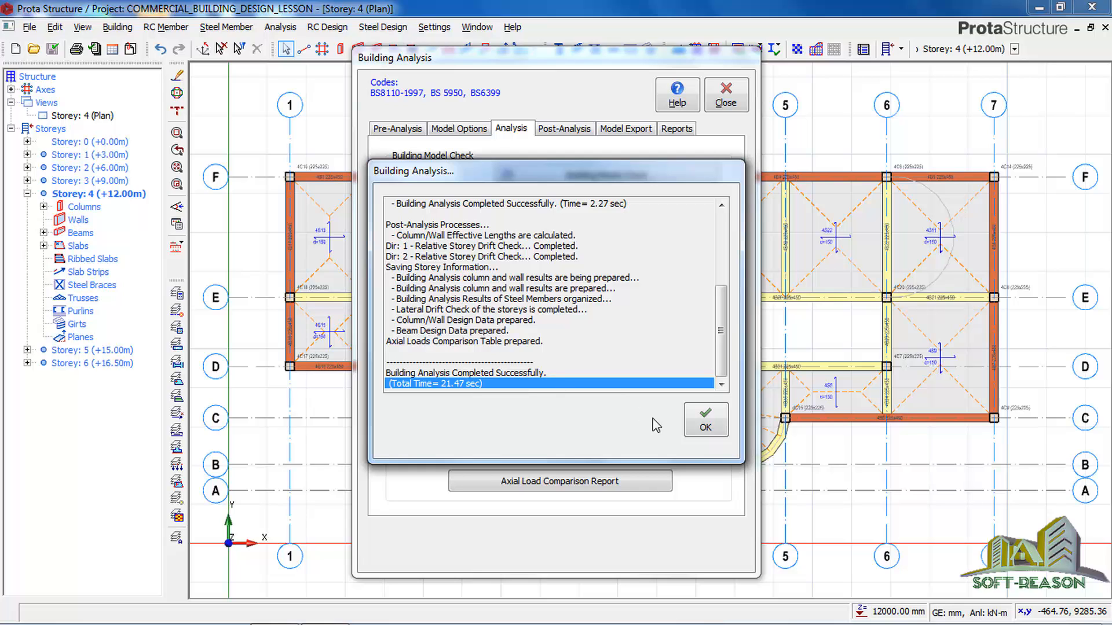
pyautogui.click(706, 421)
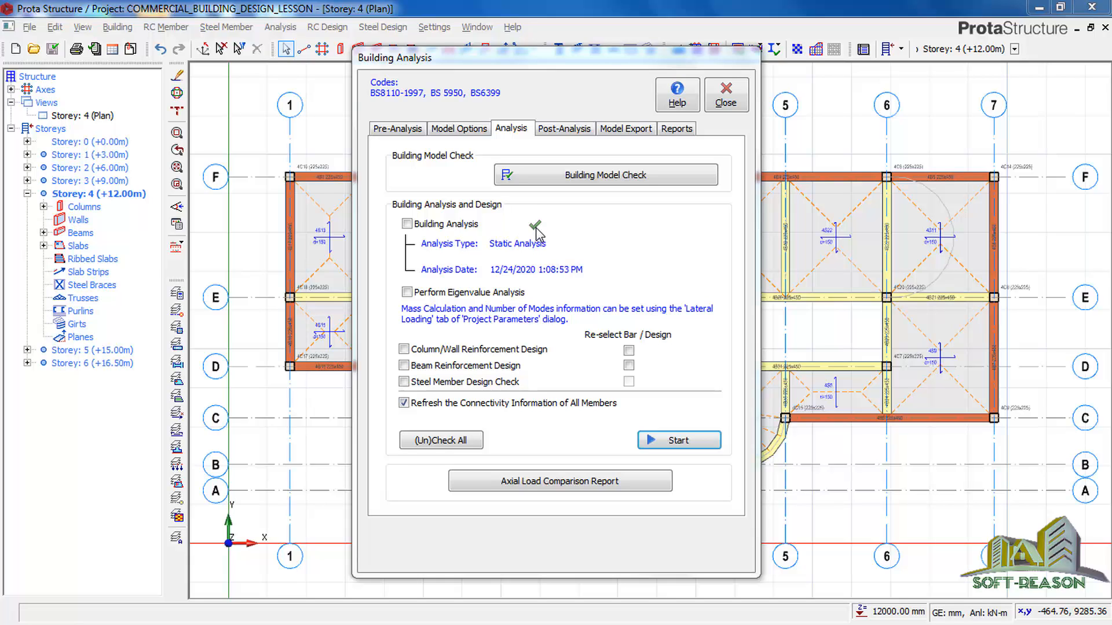
pyautogui.click(727, 97)
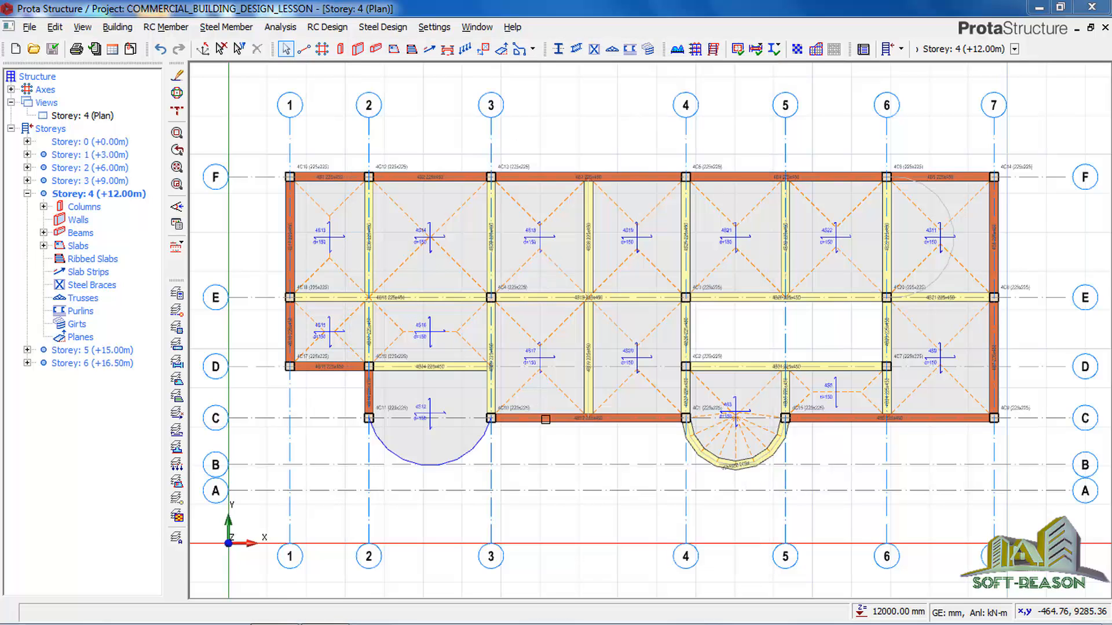
pyautogui.click(551, 418)
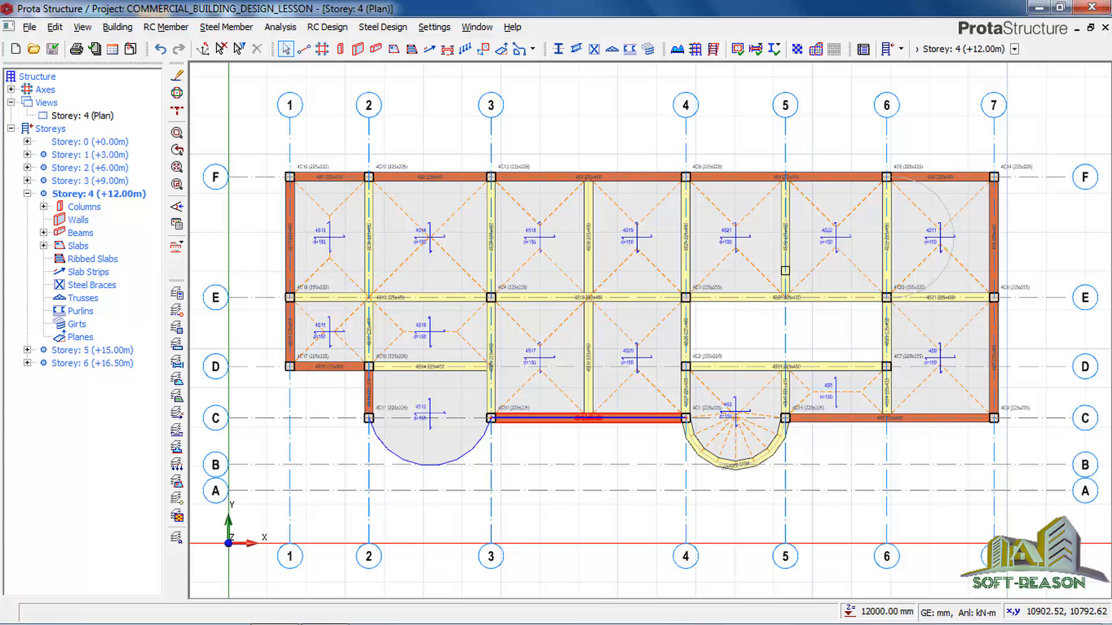
pyautogui.scroll(-2, 552, 418)
pyautogui.click(636, 313)
pyautogui.scroll(1, 635, 314)
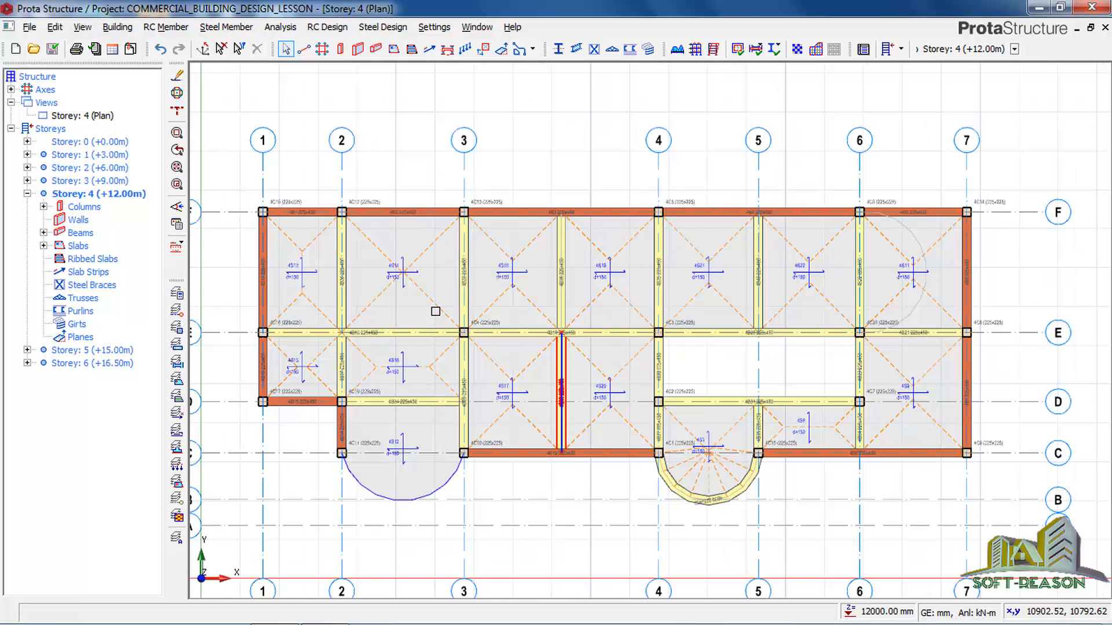
# Open beam section design and detailing for all storeys and look through the list of beam axes.
pyautogui.rightClick(73, 233)
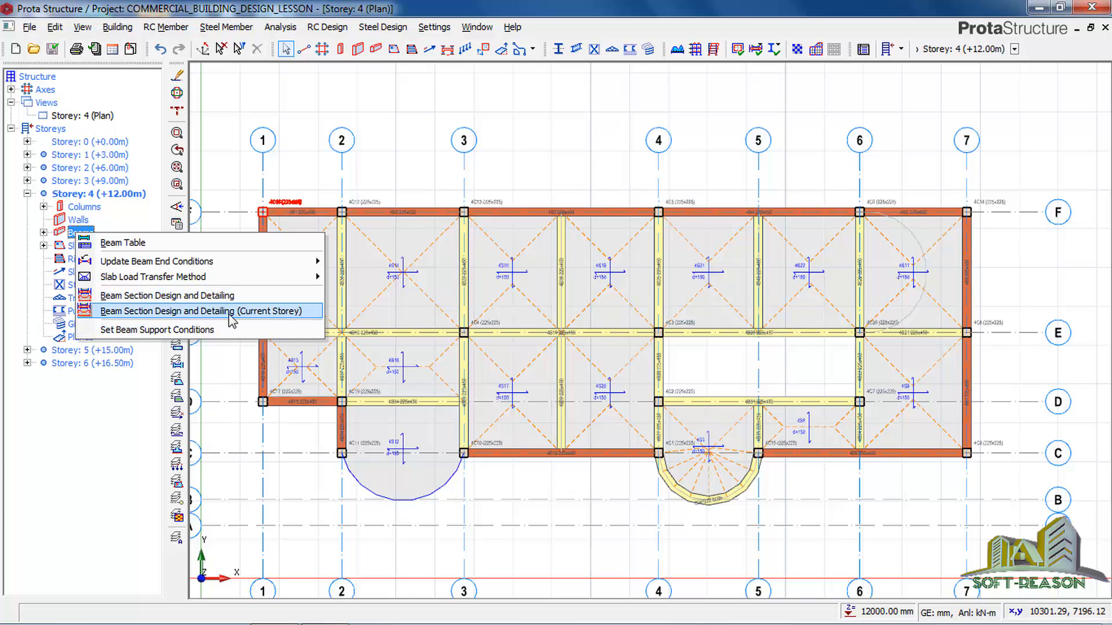
pyautogui.click(129, 297)
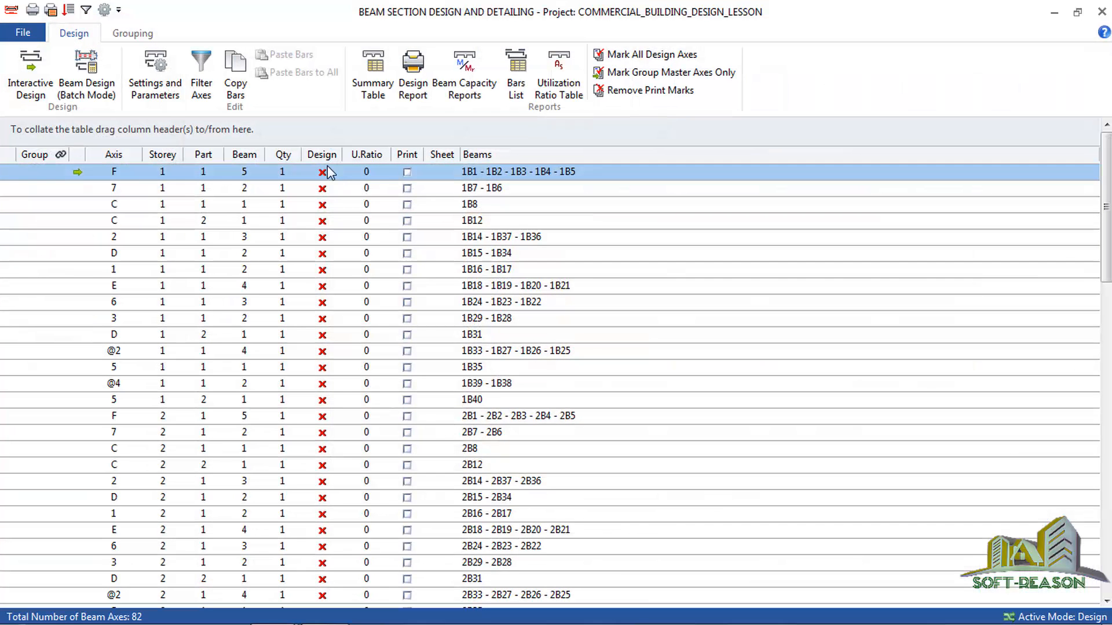
pyautogui.scroll(-11, 325, 440)
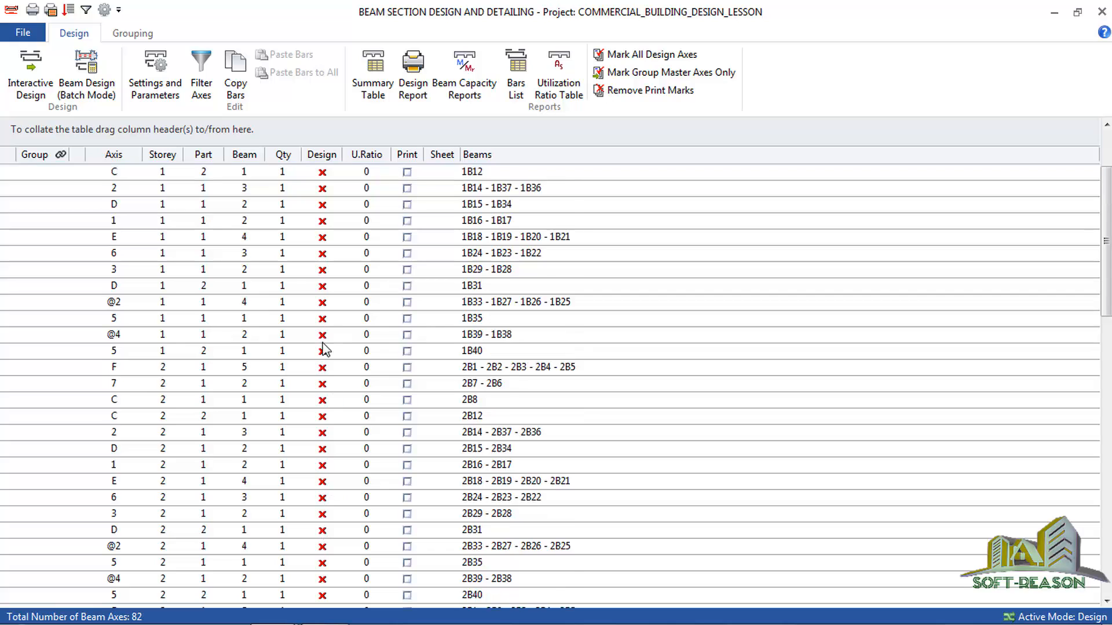
pyautogui.scroll(-7, 327, 416)
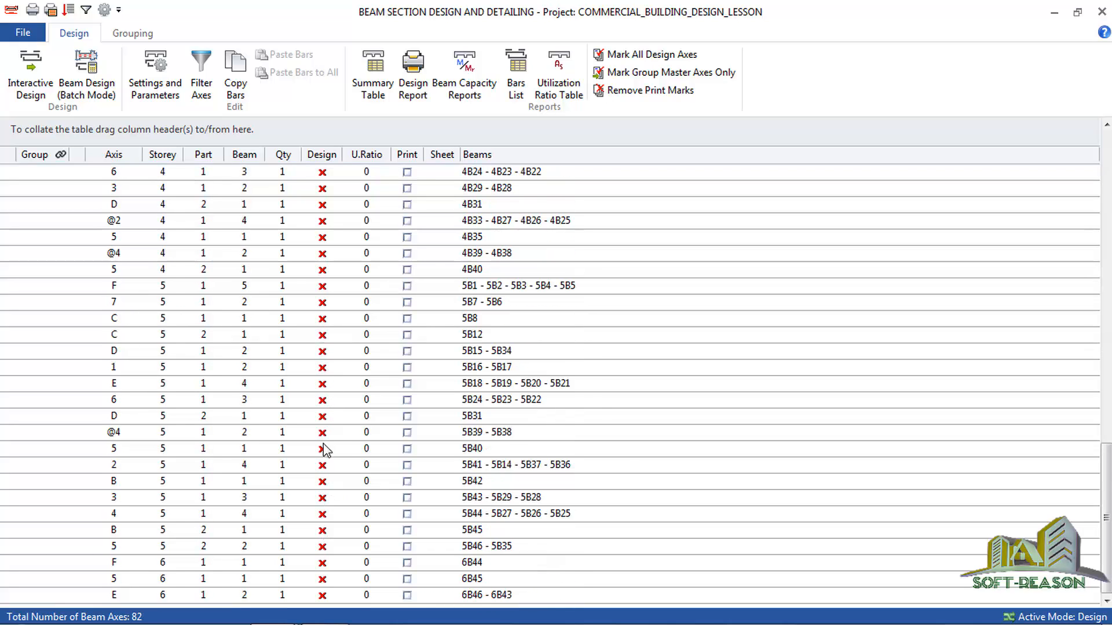
pyautogui.scroll(18, 330, 426)
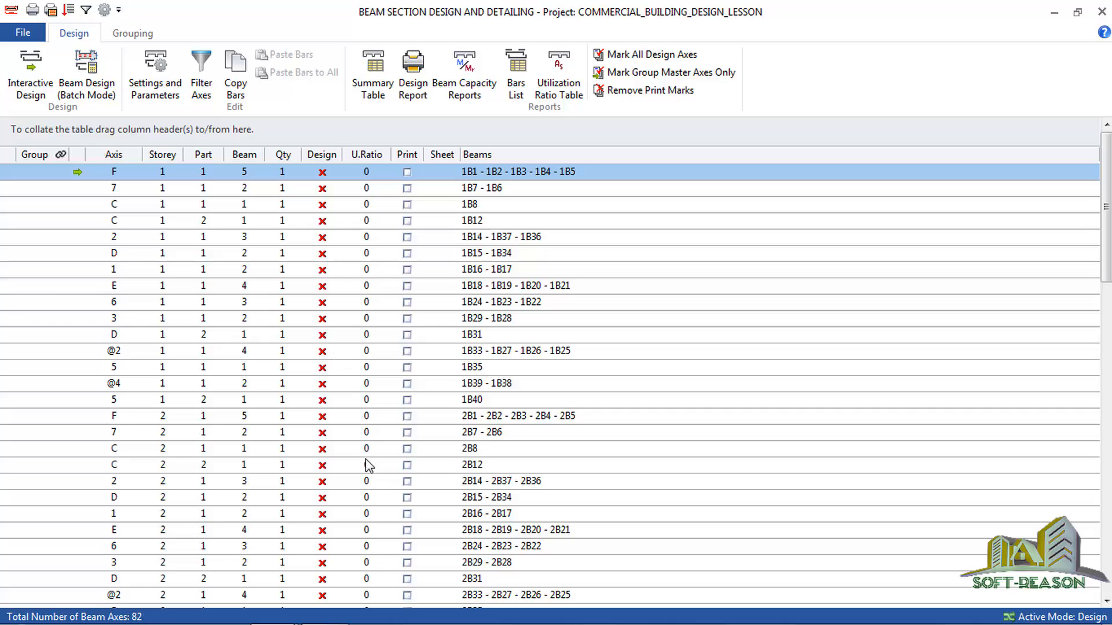
# Run the batch beam reinforcement design for all storeys, checking steel without selecting new bars when previous ones are insufficient, and close it.
pyautogui.click(87, 83)
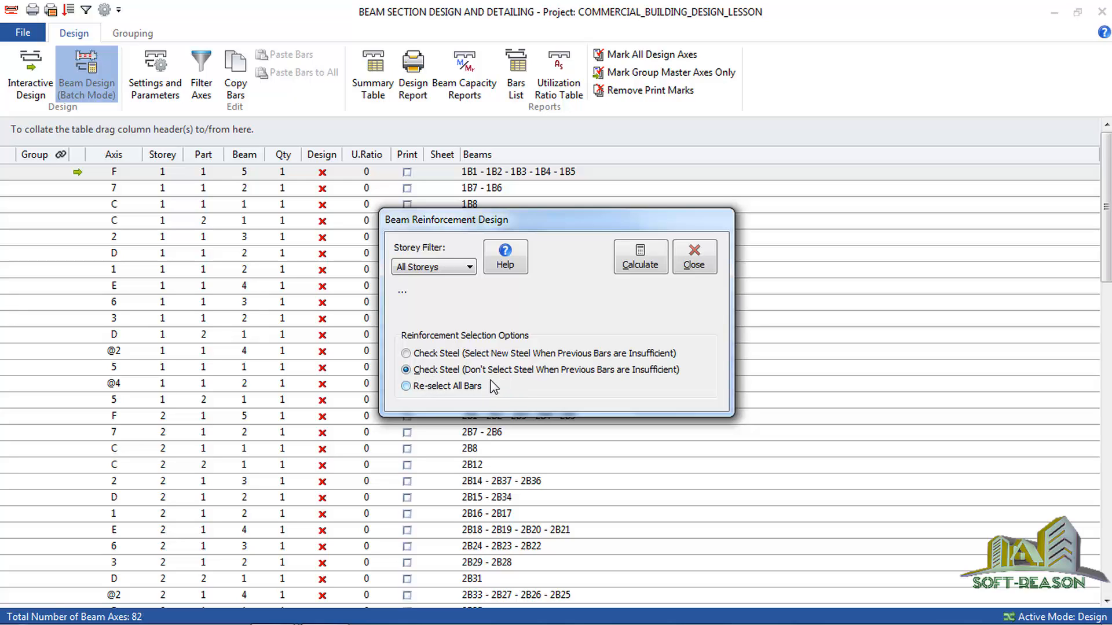
pyautogui.click(407, 388)
pyautogui.click(405, 371)
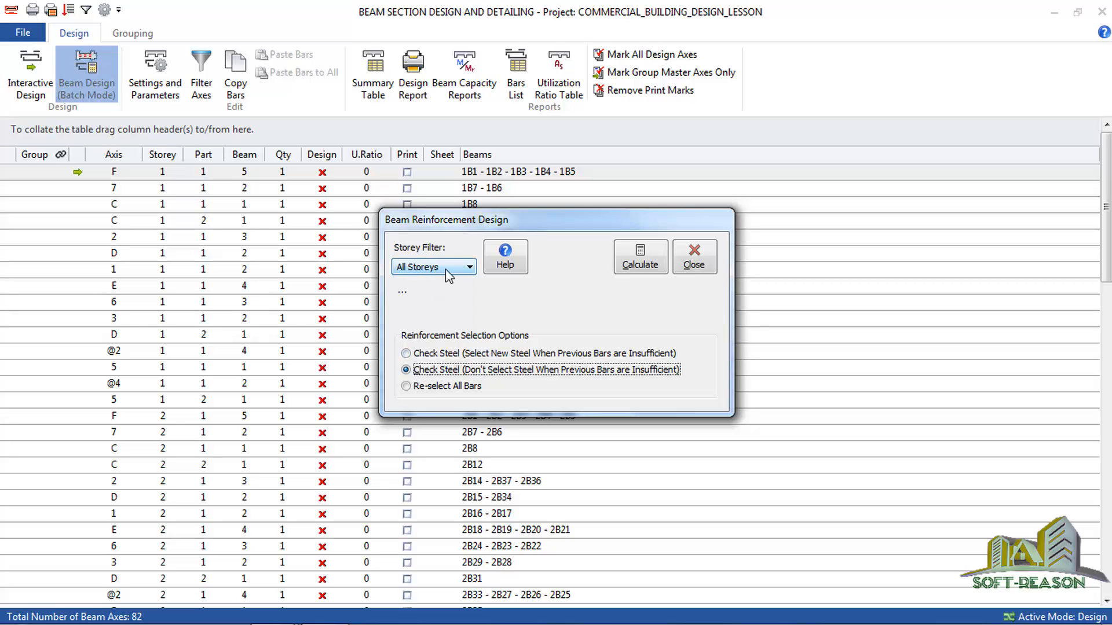
pyautogui.click(643, 261)
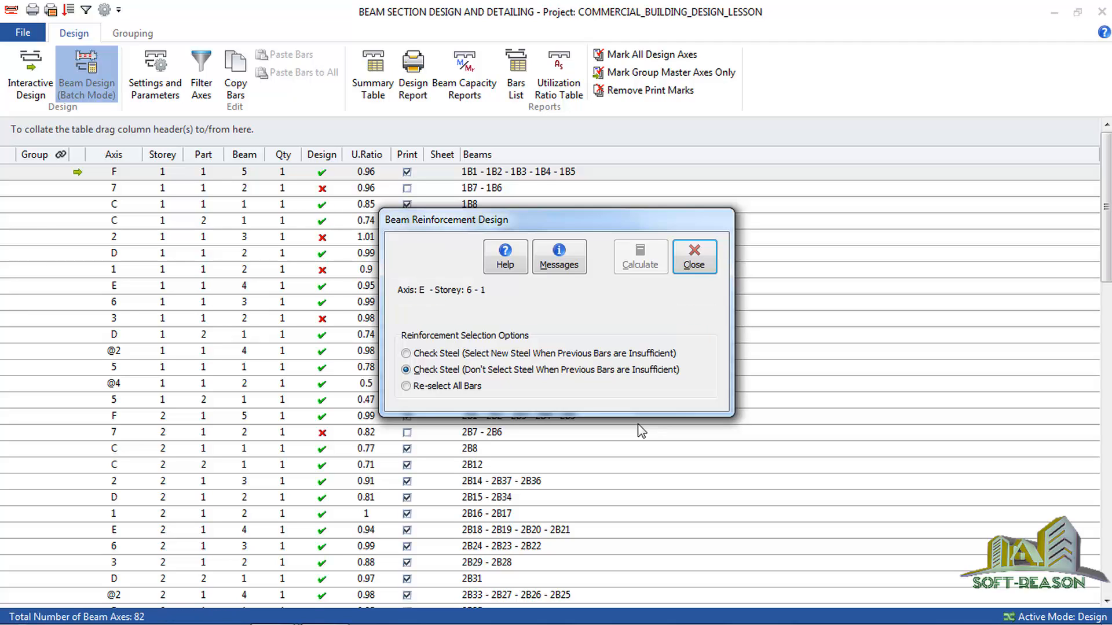
pyautogui.click(692, 265)
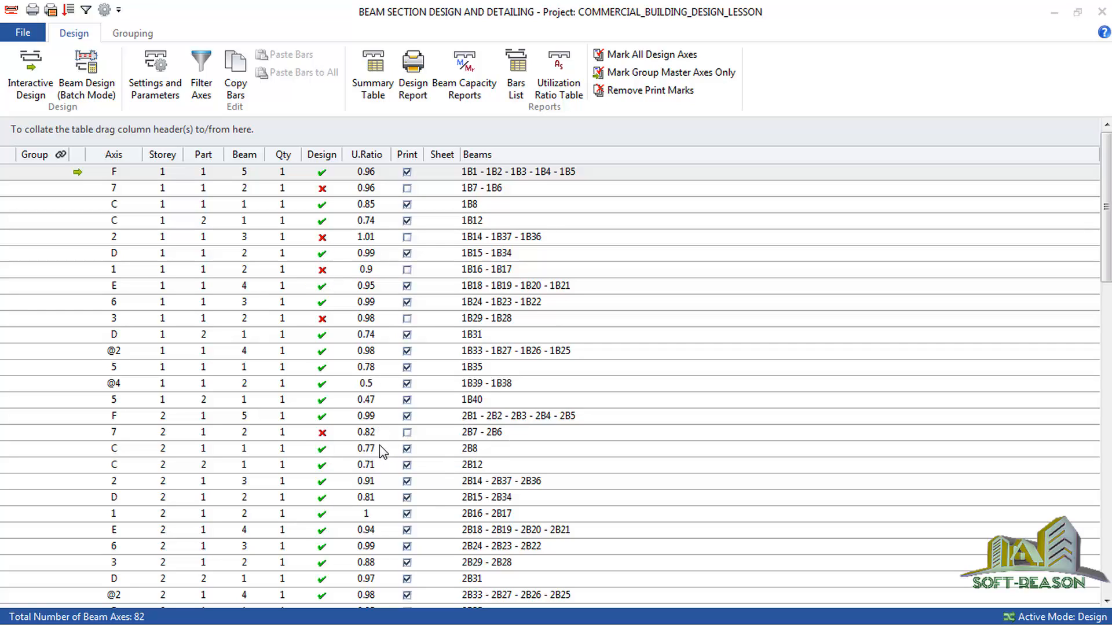
# Open the storey 1 axis 7 beams in interactive design and set beam 1B6's bottom bars to 3Y16.
pyautogui.click(292, 192)
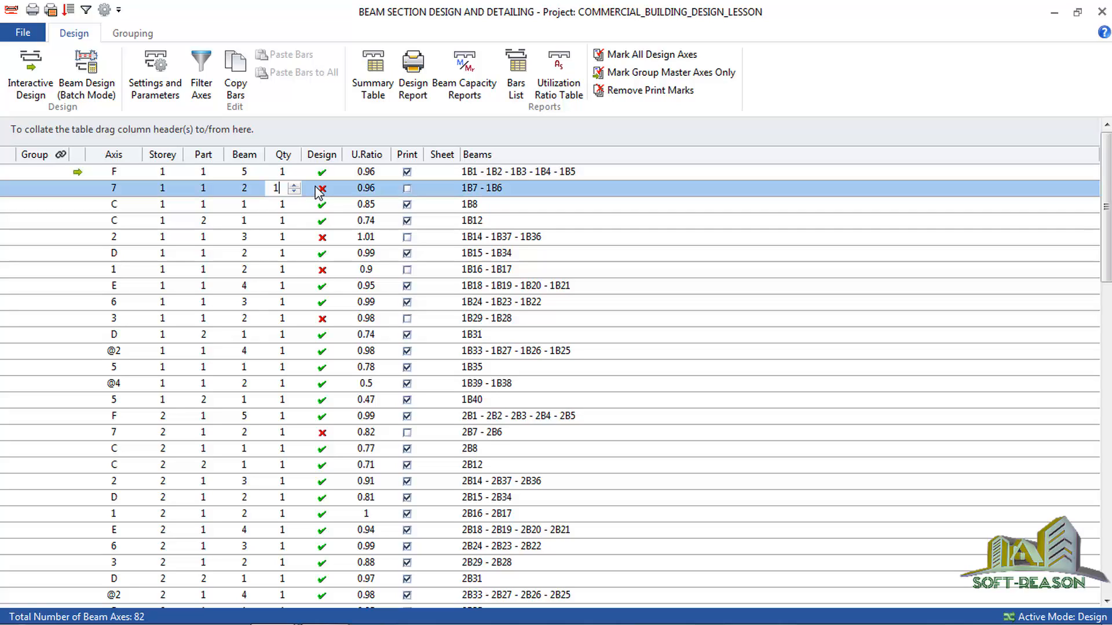
pyautogui.click(33, 88)
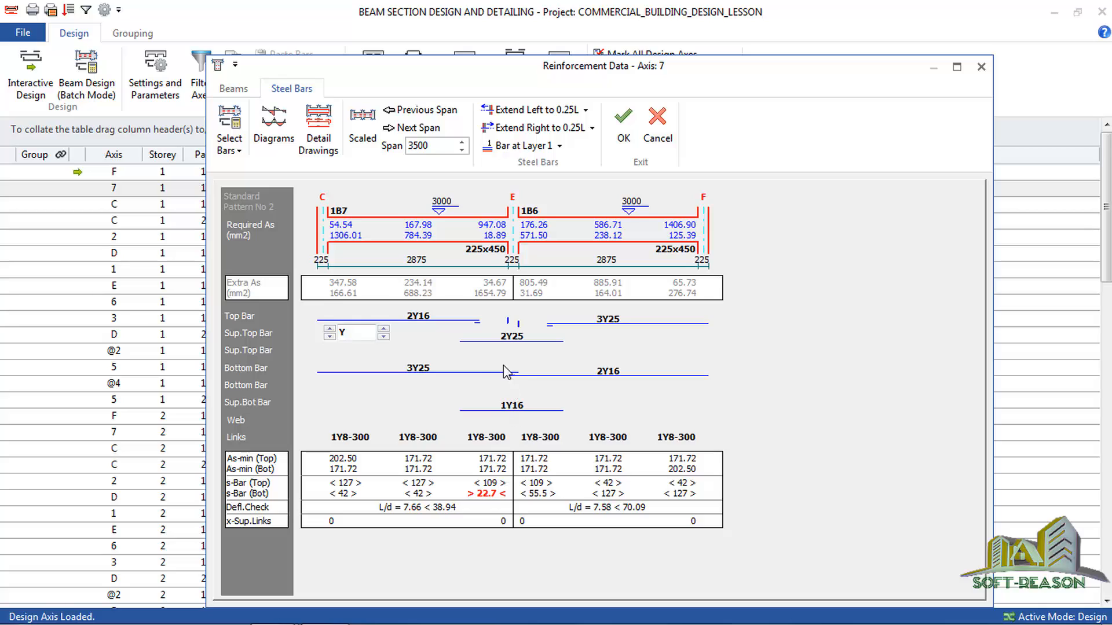
pyautogui.click(414, 371)
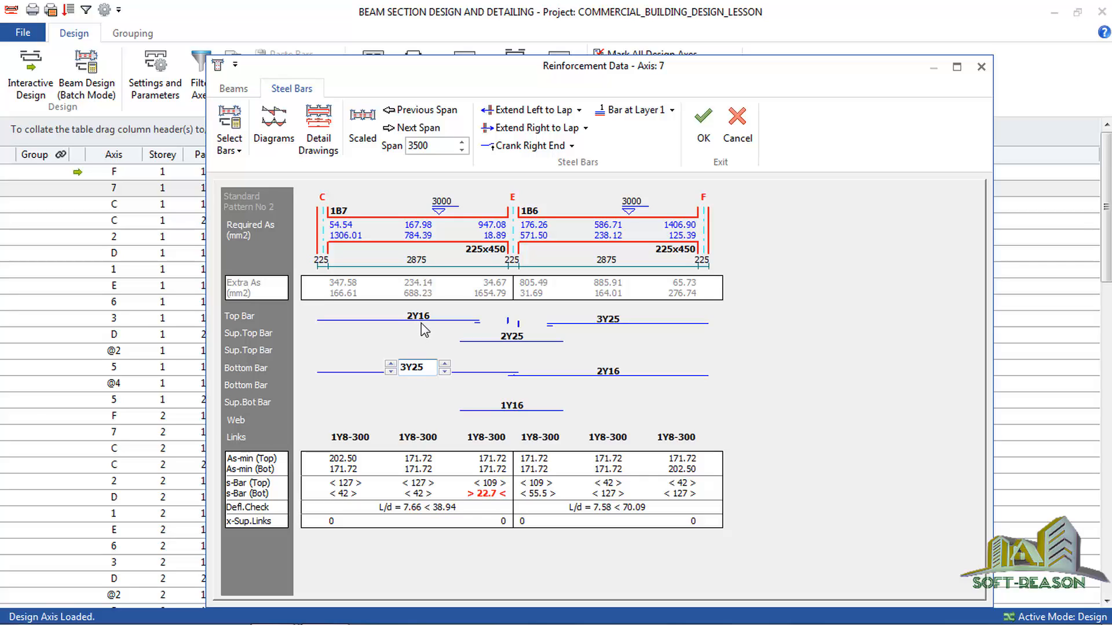
pyautogui.click(608, 372)
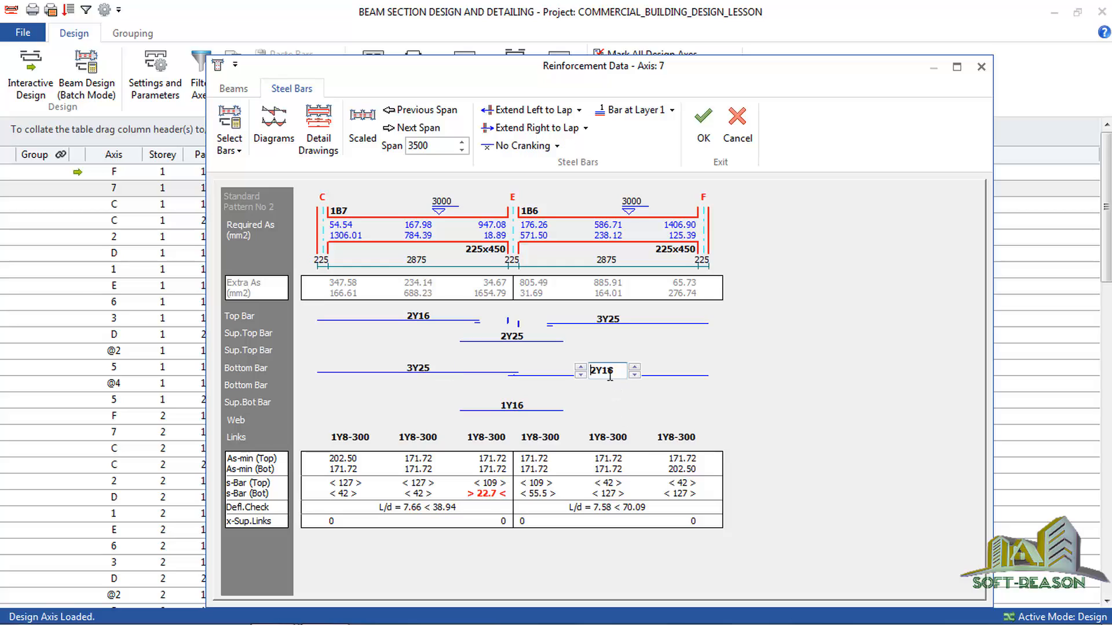
pyautogui.click(580, 375)
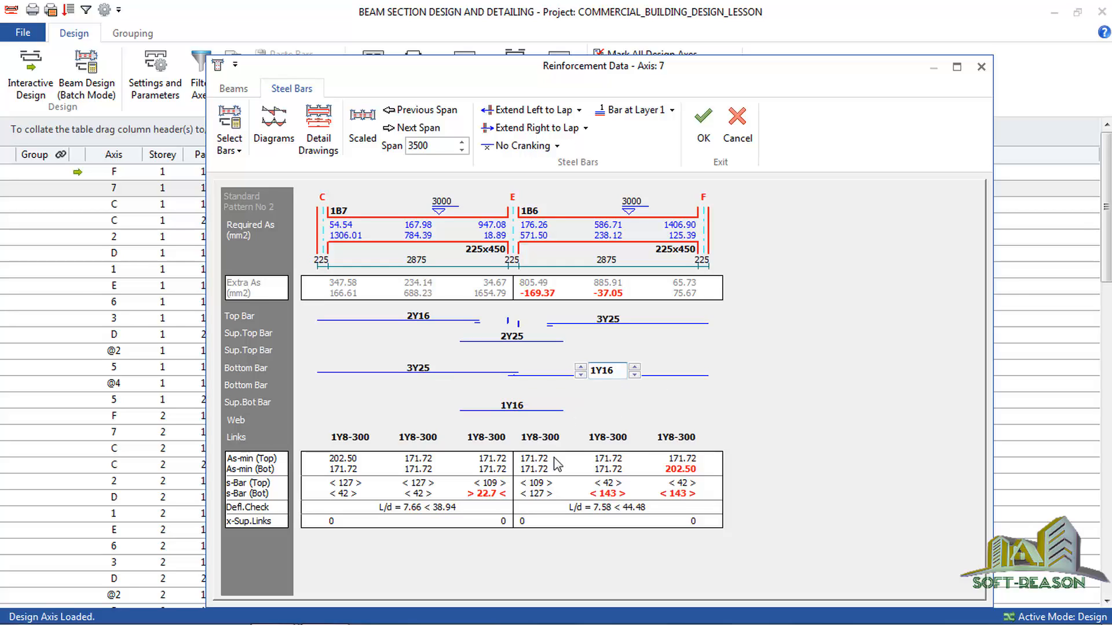
pyautogui.click(580, 367)
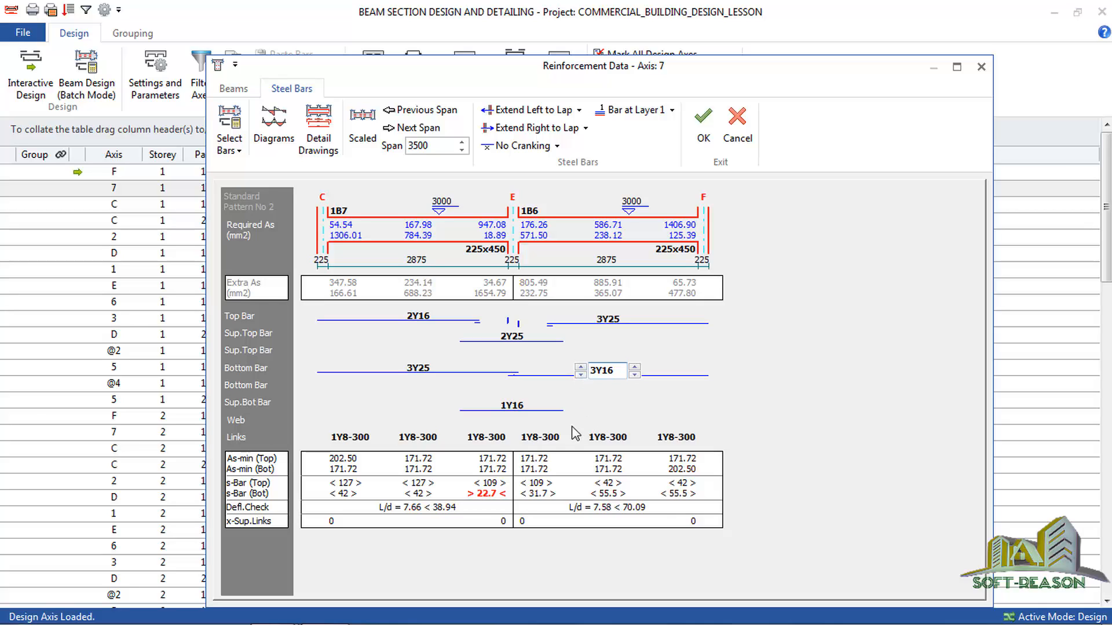
# Set the axis 7 support top bars at E to 3Y20 and accept the reinforcement.
pyautogui.click(508, 346)
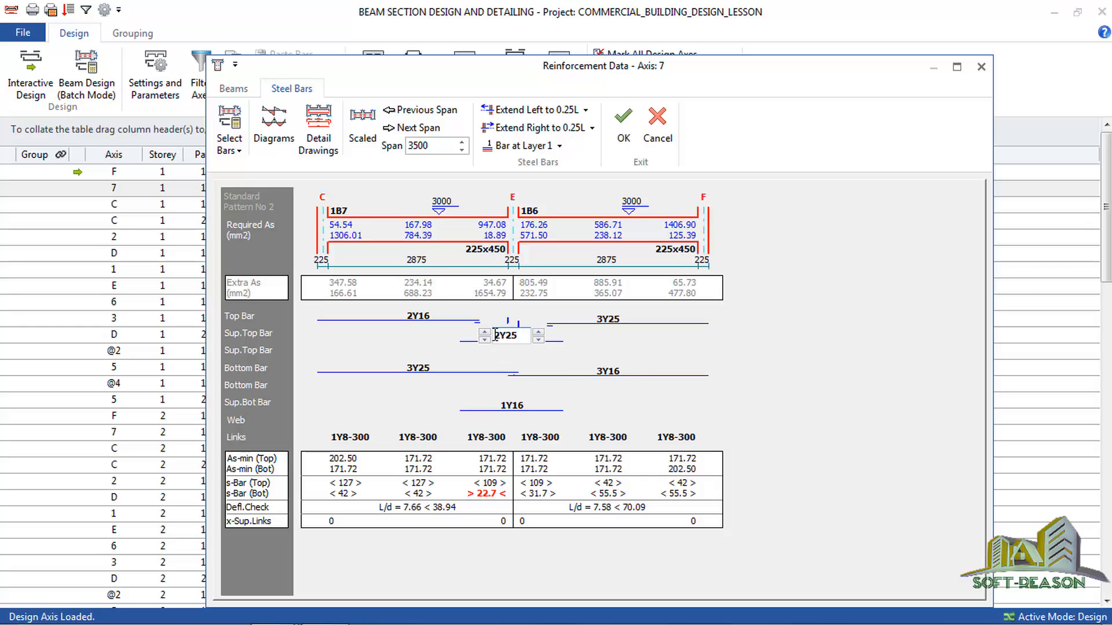
pyautogui.click(537, 332)
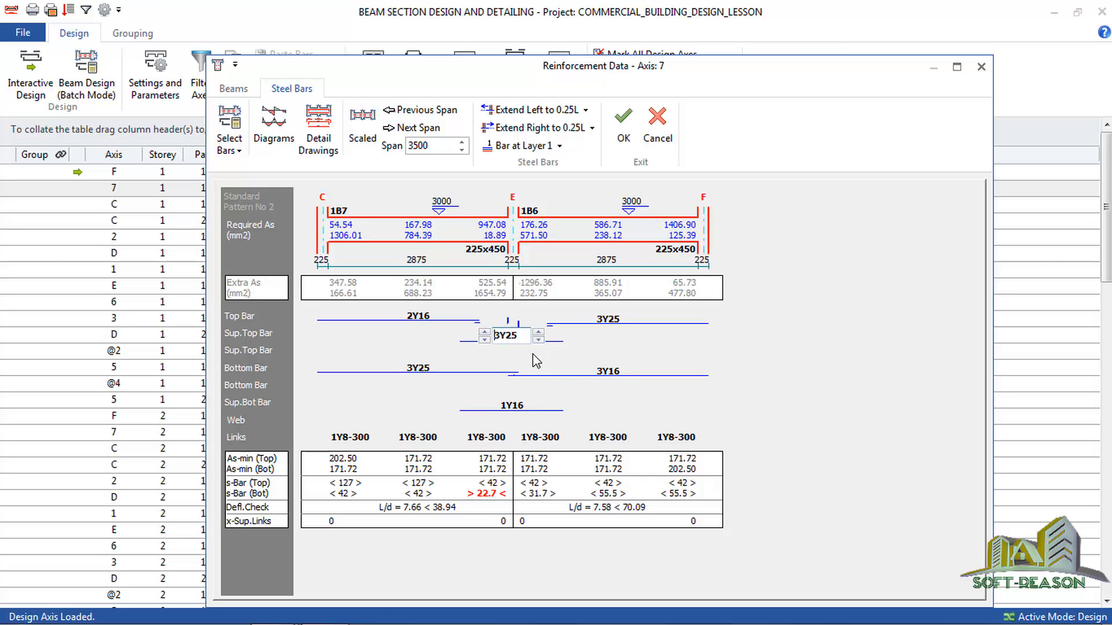
pyautogui.click(538, 340)
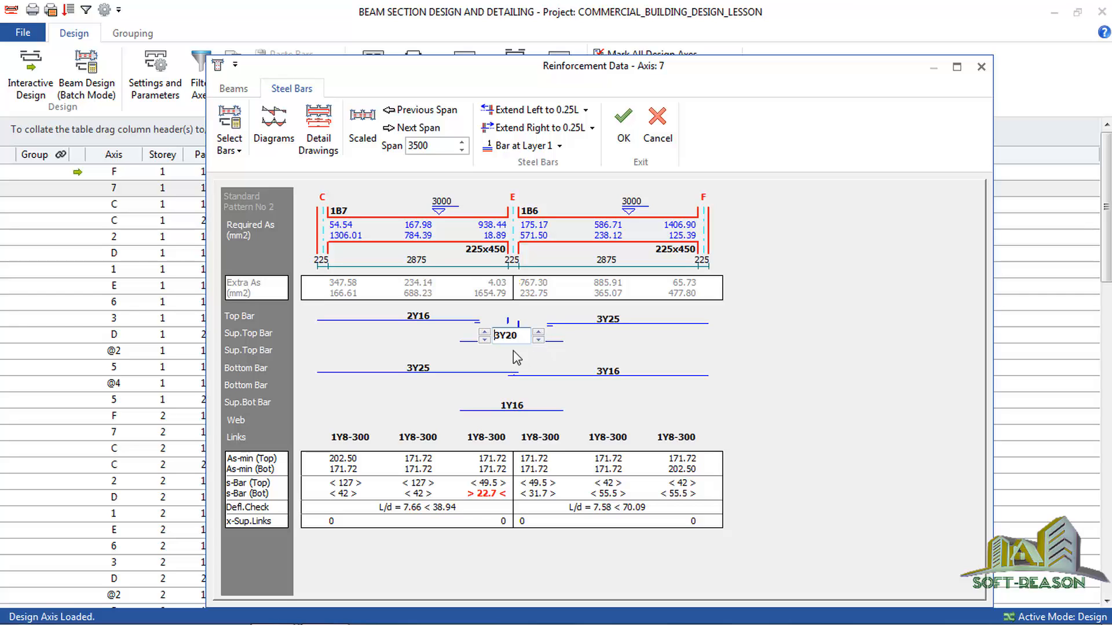
pyautogui.click(623, 126)
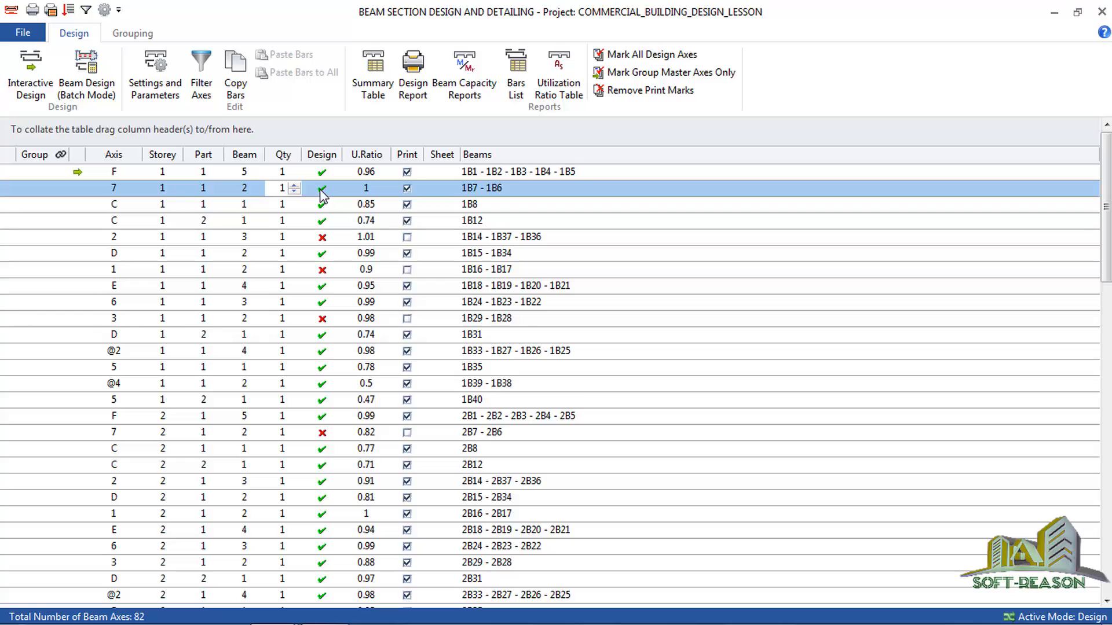
# Open the storey 1 axis 2 beams (1B14 - 1B37 - 1B36) in interactive design, agreeing to re-select the steel bars.
pyautogui.click(327, 240)
pyautogui.click(30, 83)
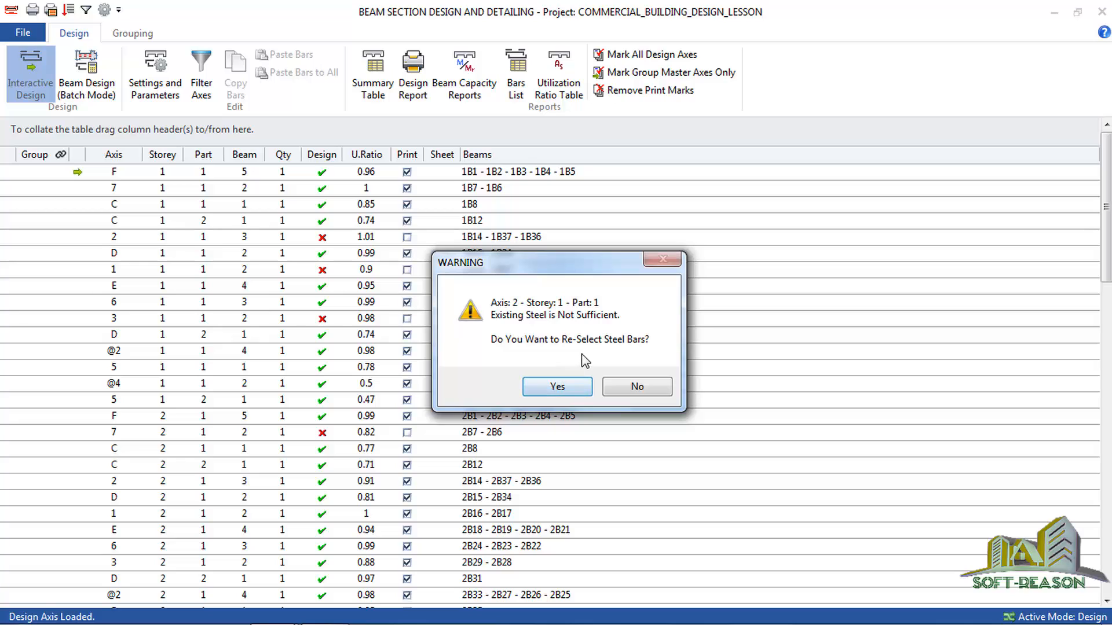
pyautogui.click(557, 387)
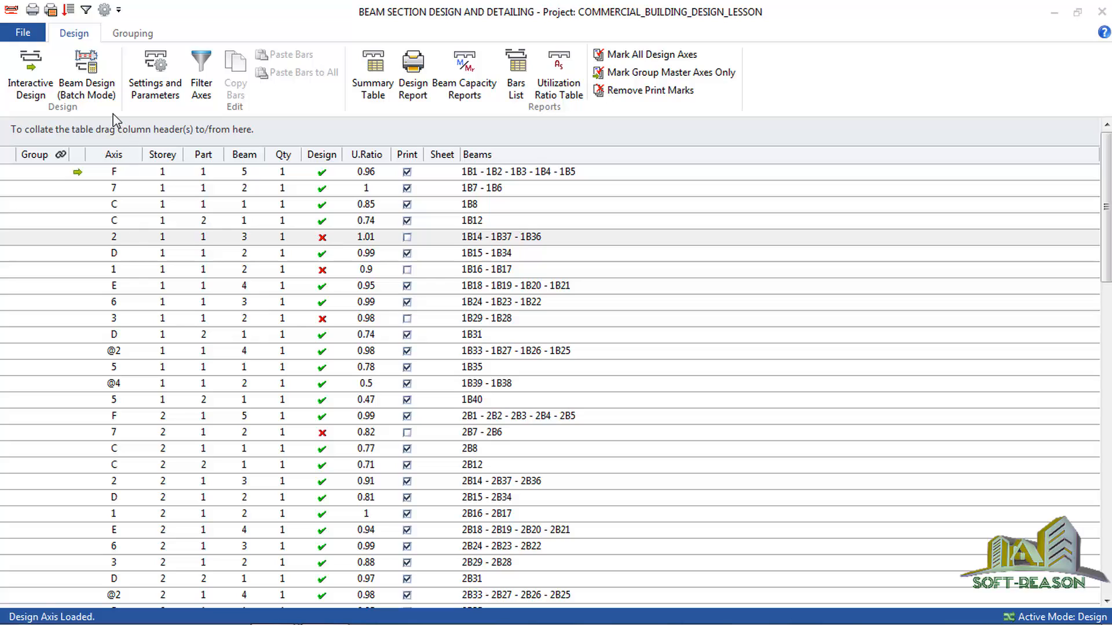
pyautogui.click(34, 91)
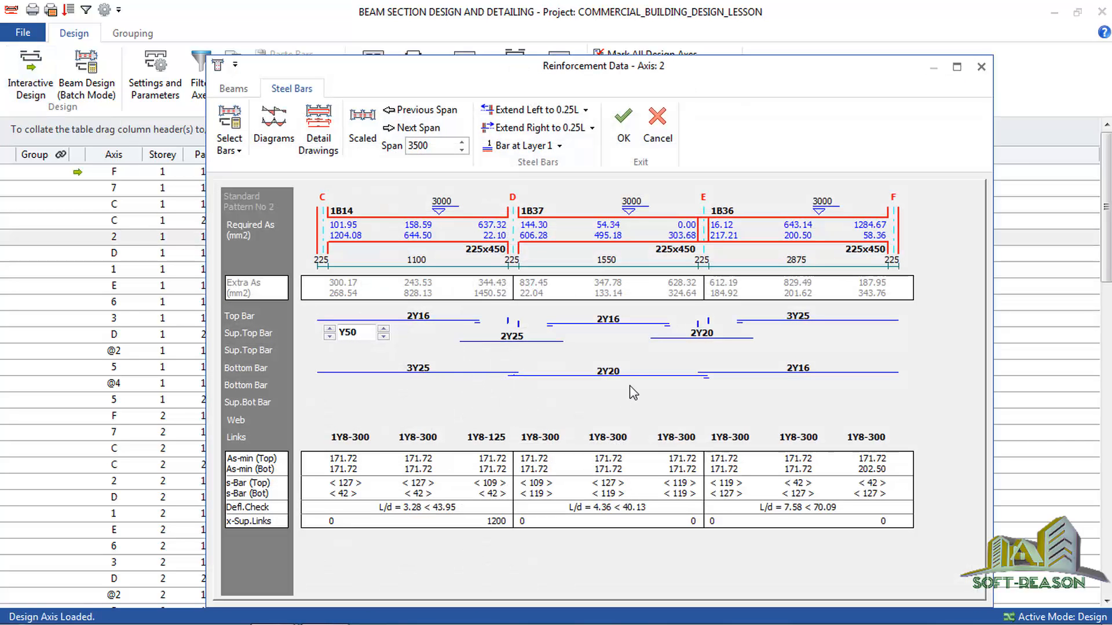
# Try alternative bottom bar quantities and diameters for beam 1B14, set them back to 3Y25 and accept the axis 2 reinforcement.
pyautogui.click(418, 369)
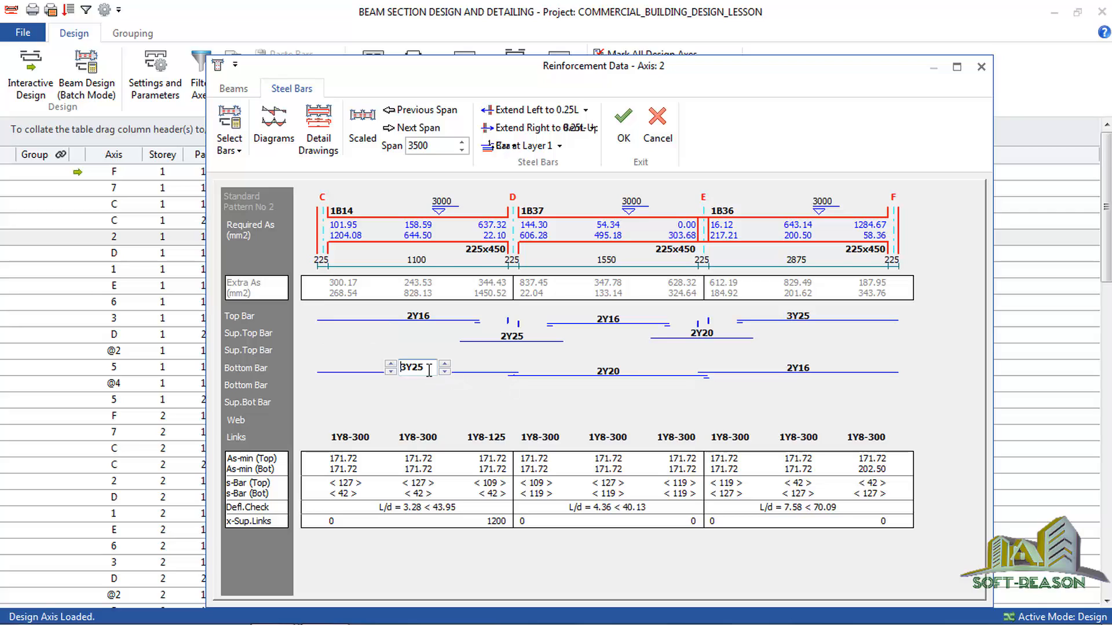
pyautogui.click(390, 364)
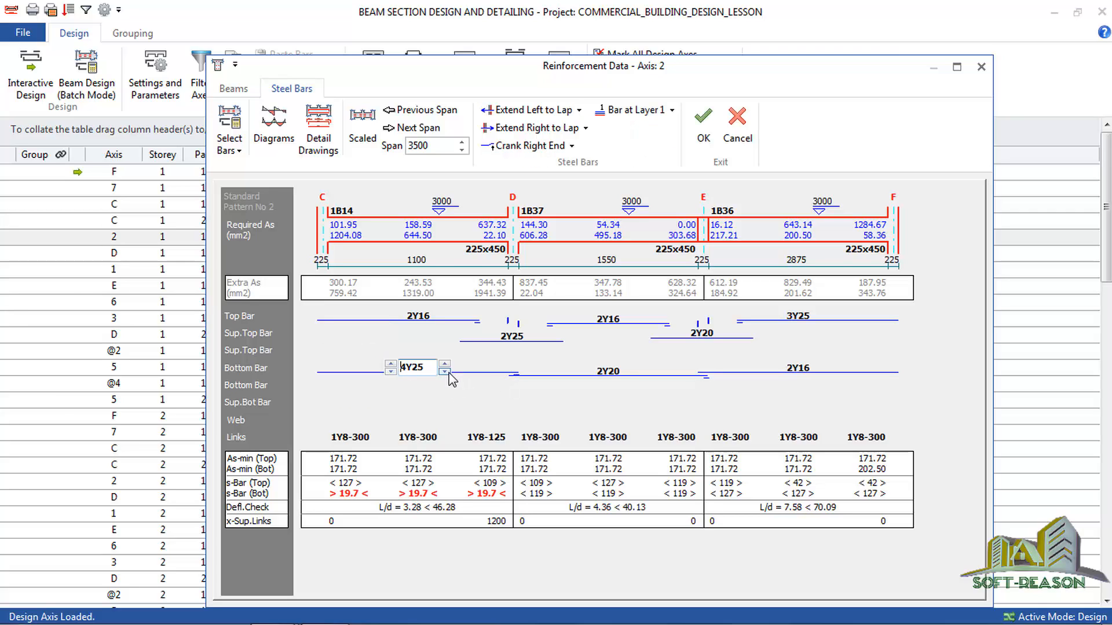
pyautogui.click(444, 371)
pyautogui.click(444, 371)
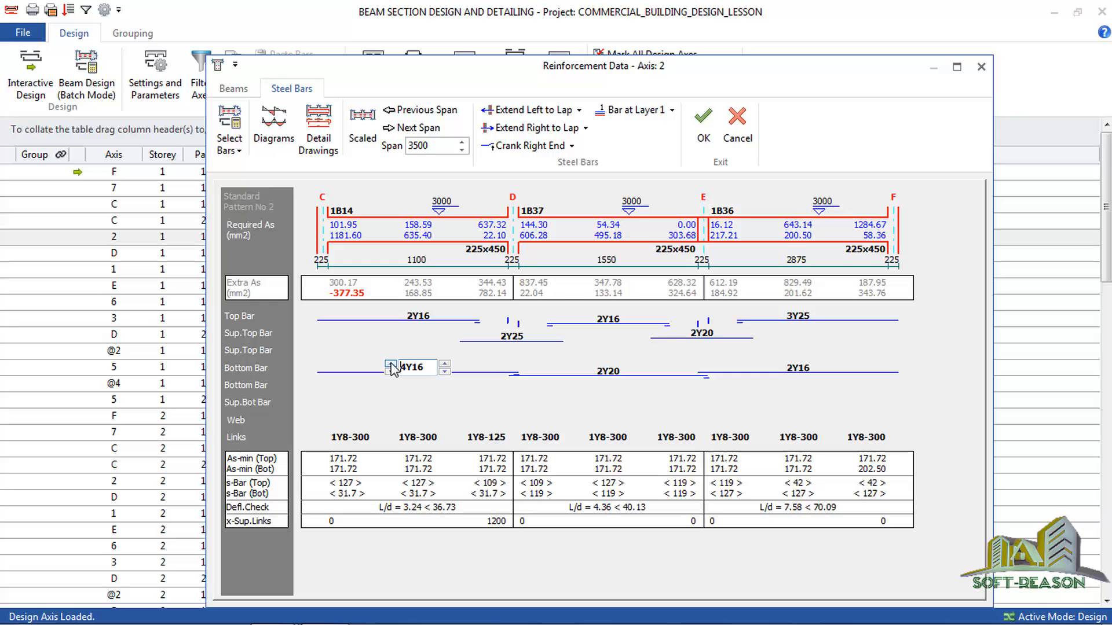
pyautogui.click(391, 364)
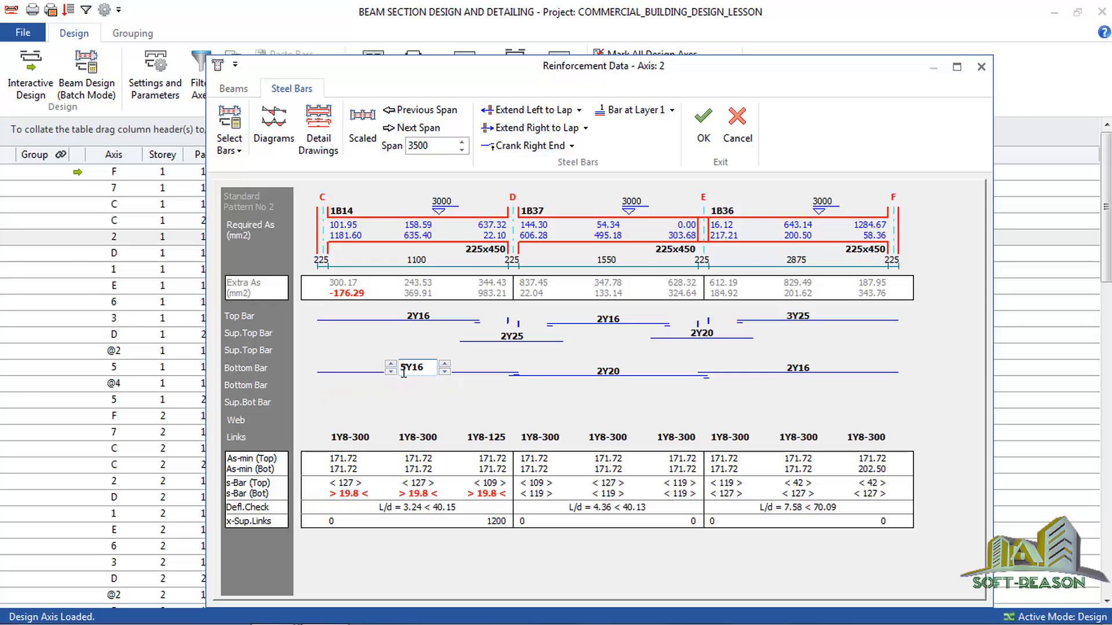
pyautogui.click(391, 371)
pyautogui.click(392, 372)
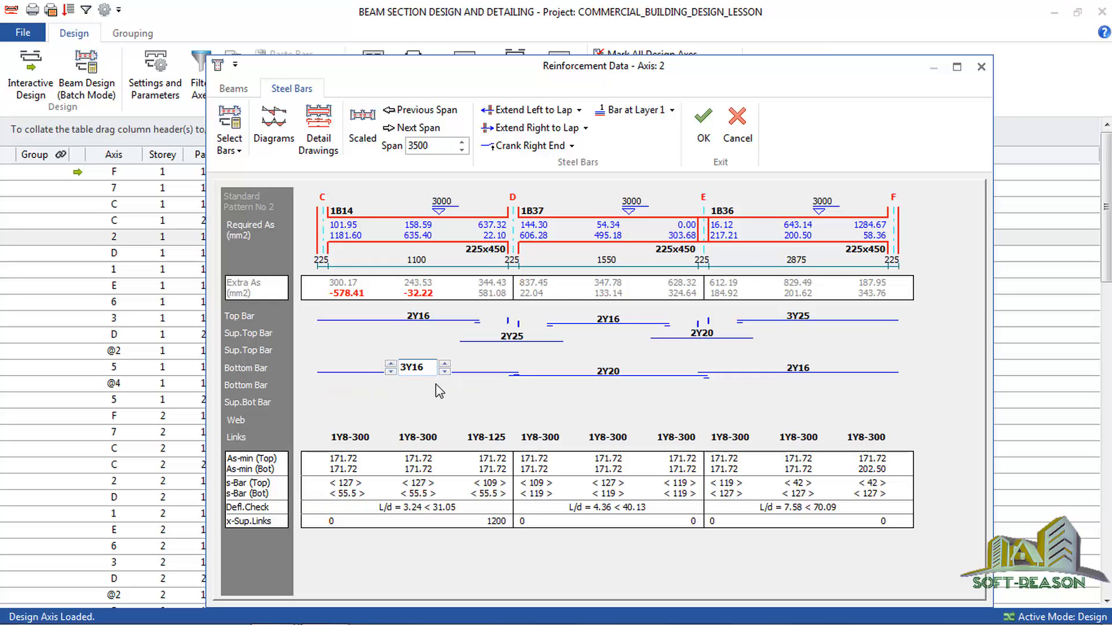
pyautogui.click(444, 364)
pyautogui.click(444, 364)
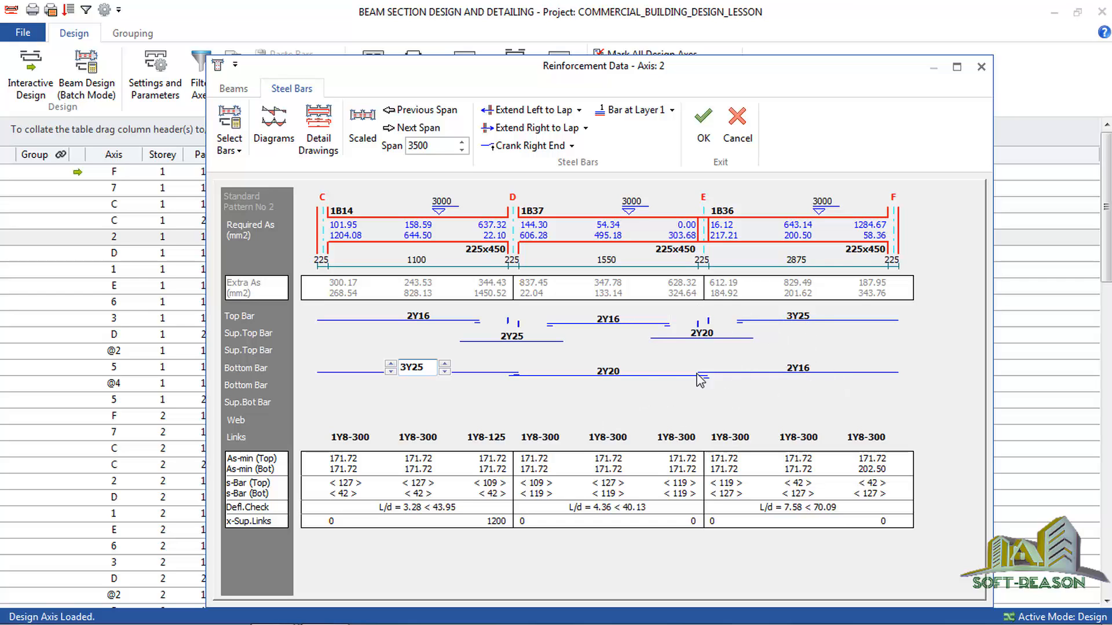
pyautogui.click(703, 129)
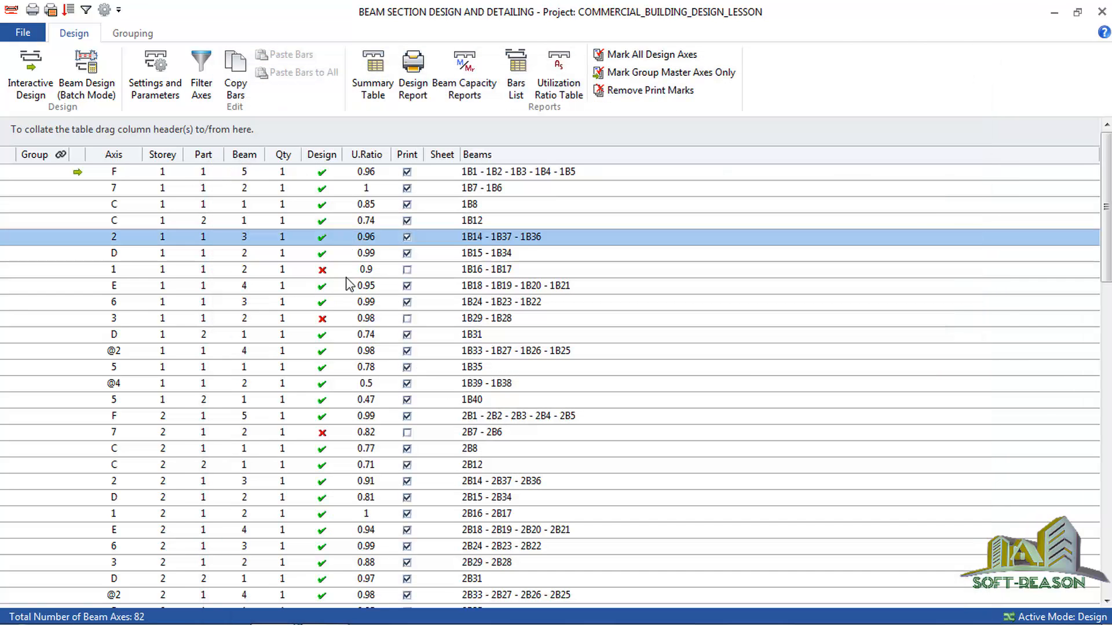
# Set beam 1B17's bottom bars to 3Y16 on storey 1 axis 1 and accept the reinforcement.
pyautogui.doubleClick(336, 272)
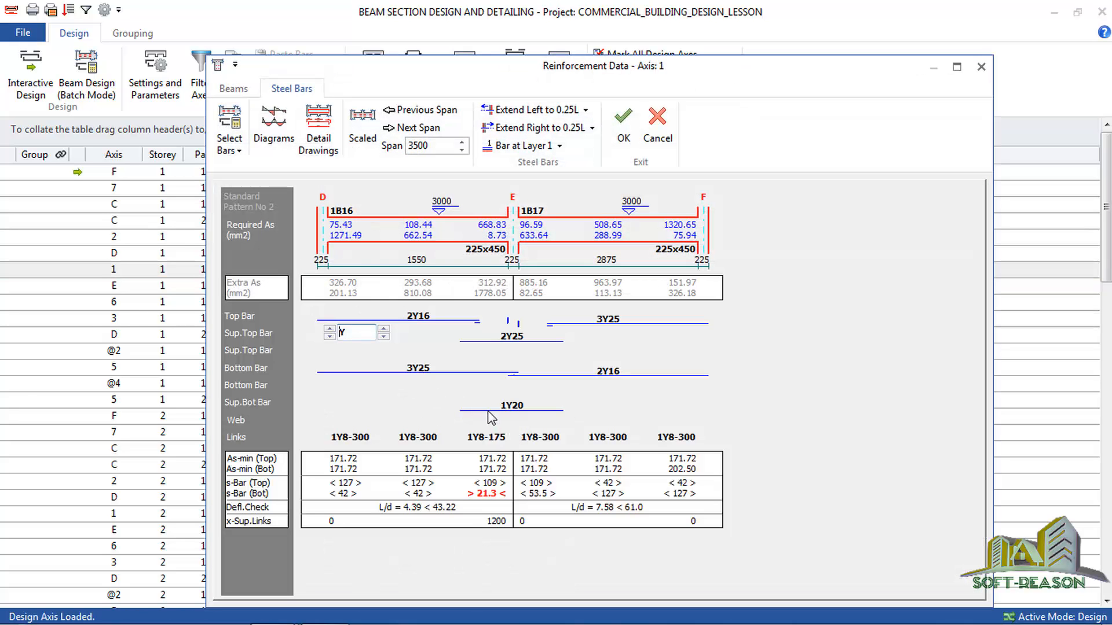
pyautogui.click(609, 373)
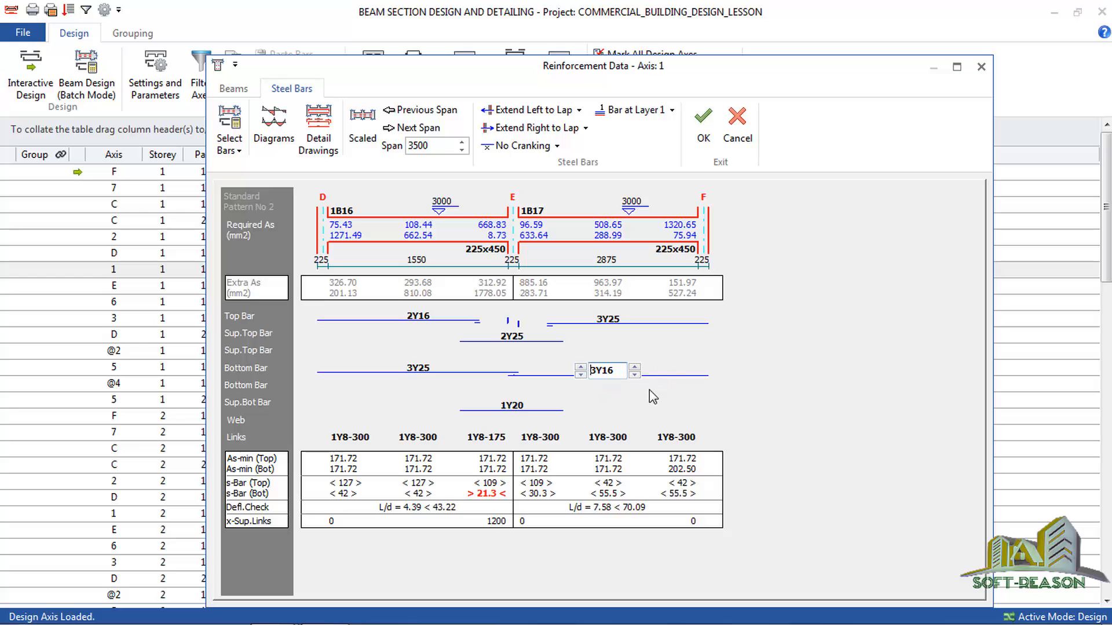
pyautogui.click(703, 124)
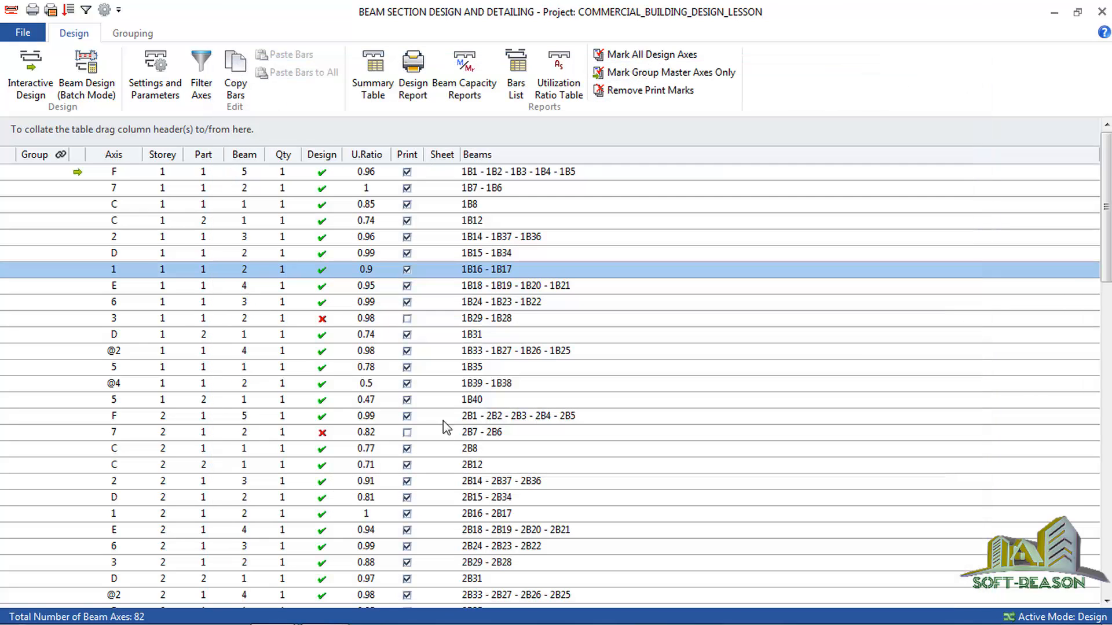
# Open the storey 1 axis 3 beams' reinforcement and set beam 1B28's bottom bars to 3Y16.
pyautogui.doubleClick(328, 319)
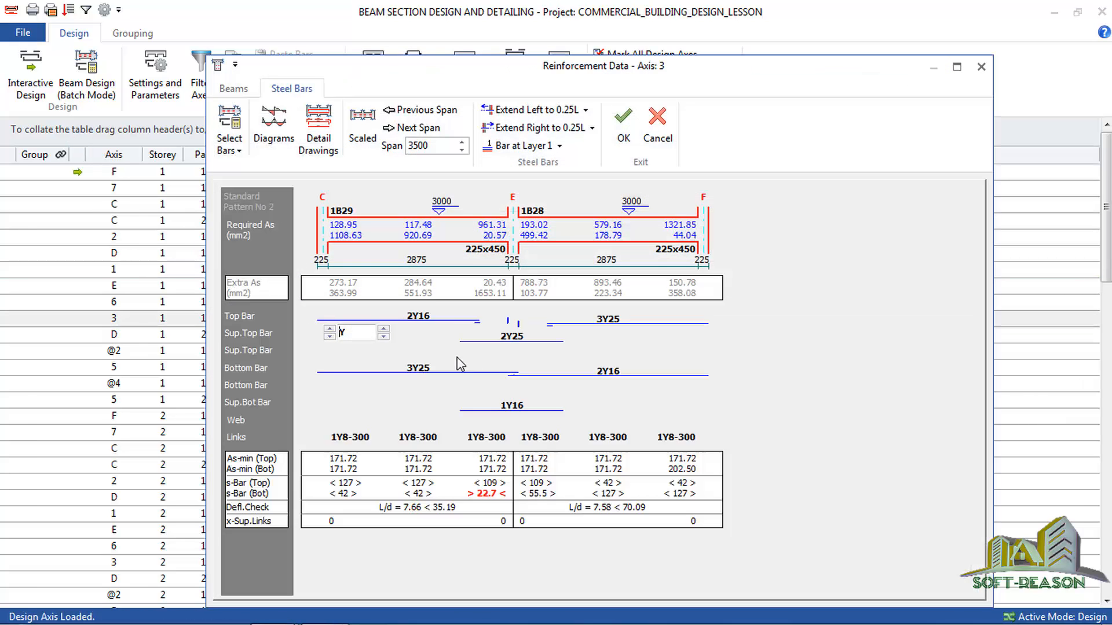
pyautogui.click(607, 374)
pyautogui.click(580, 366)
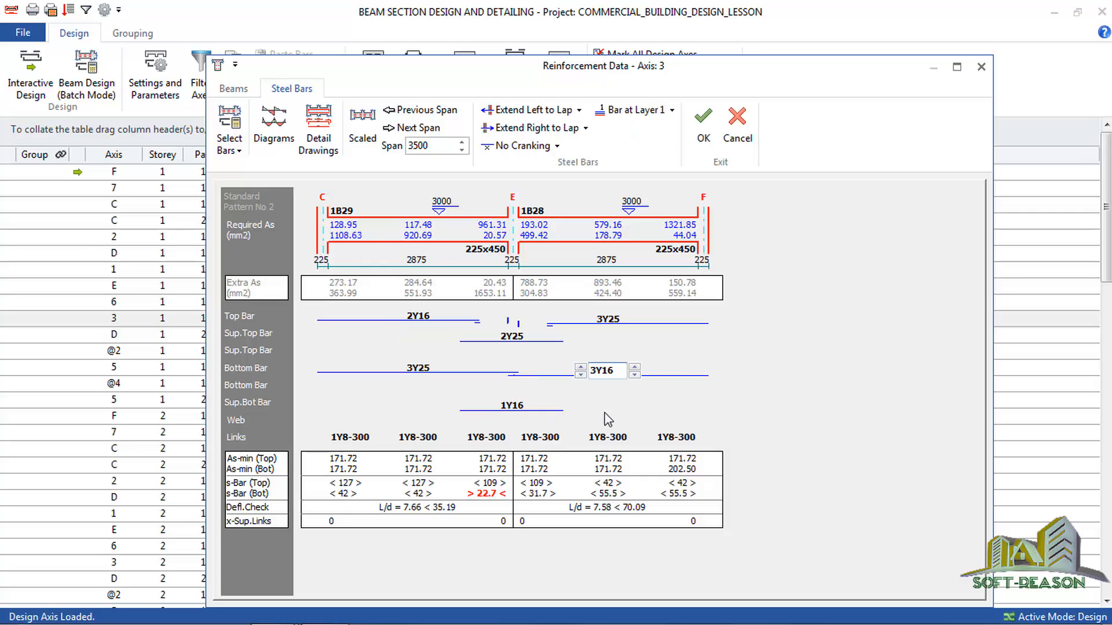
# Set the axis 3 support top bars at E to 3Y25, after trying 3Y20 and 4Y20, and accept the reinforcement.
pyautogui.click(501, 342)
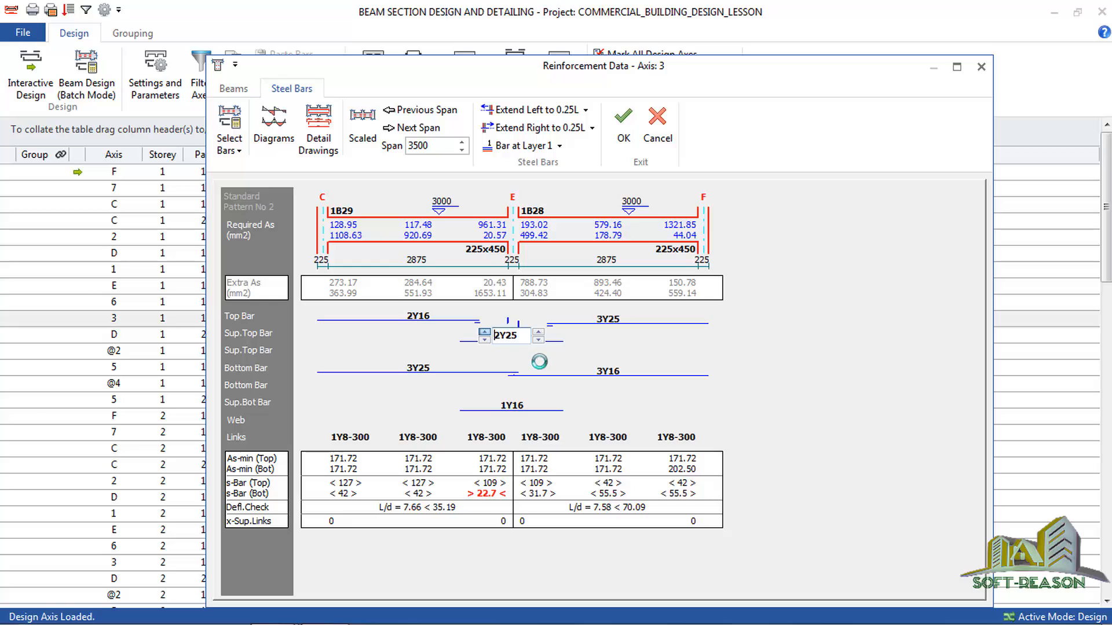
pyautogui.click(538, 340)
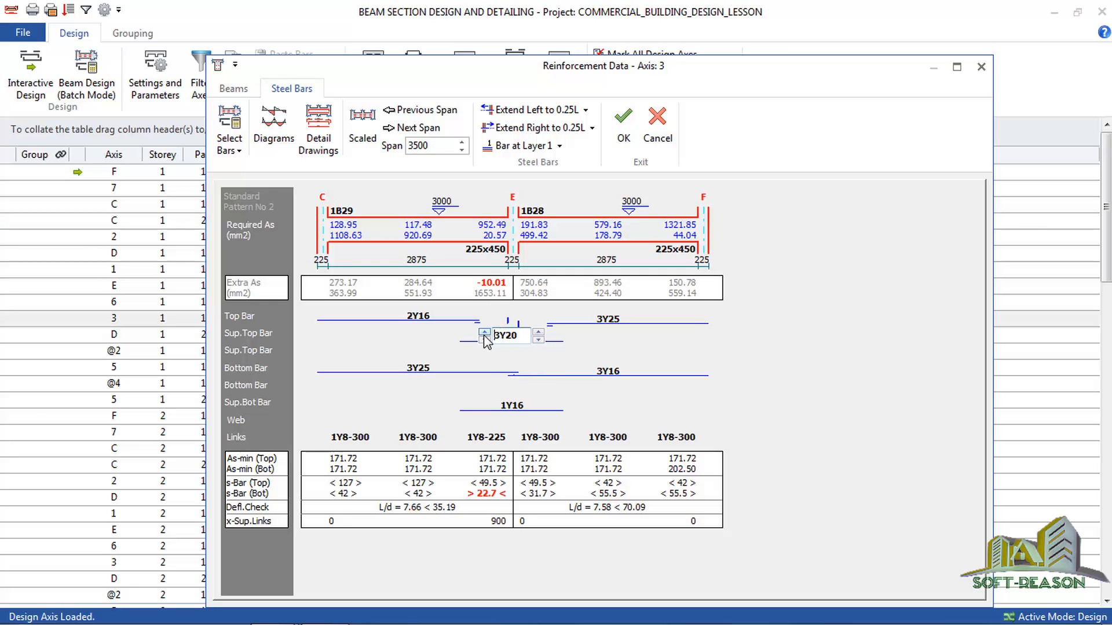
pyautogui.click(485, 333)
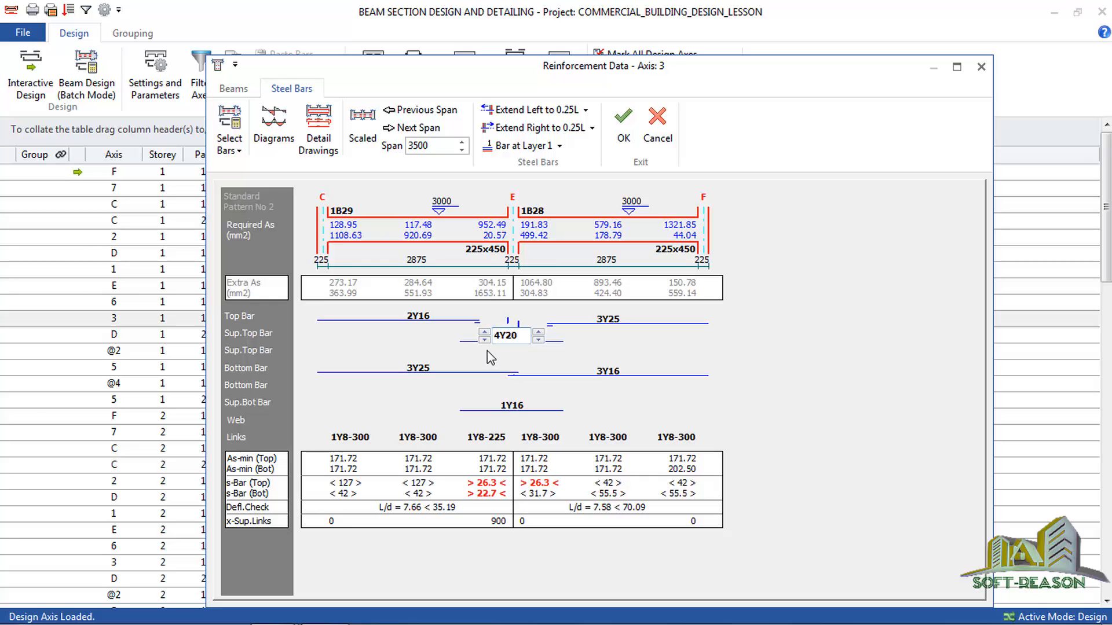
pyautogui.click(484, 341)
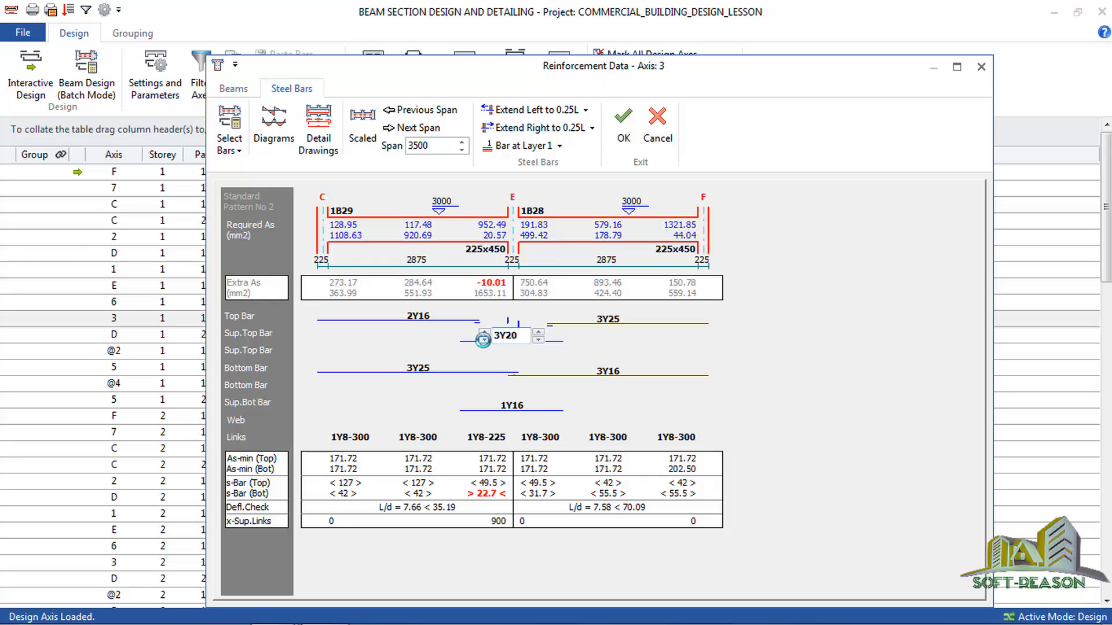
pyautogui.click(538, 332)
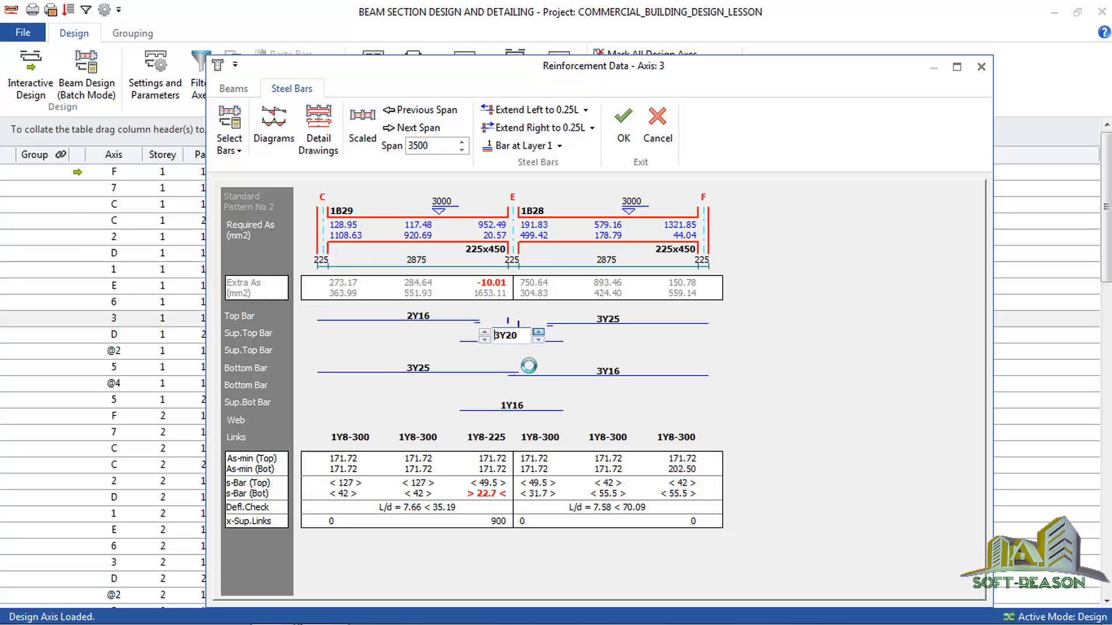
pyautogui.click(624, 133)
# Open the storey 2 axis 7 beams' reinforcement, select beam 2B6's bottom bars for editing and accept the reinforcement.
pyautogui.doubleClick(324, 434)
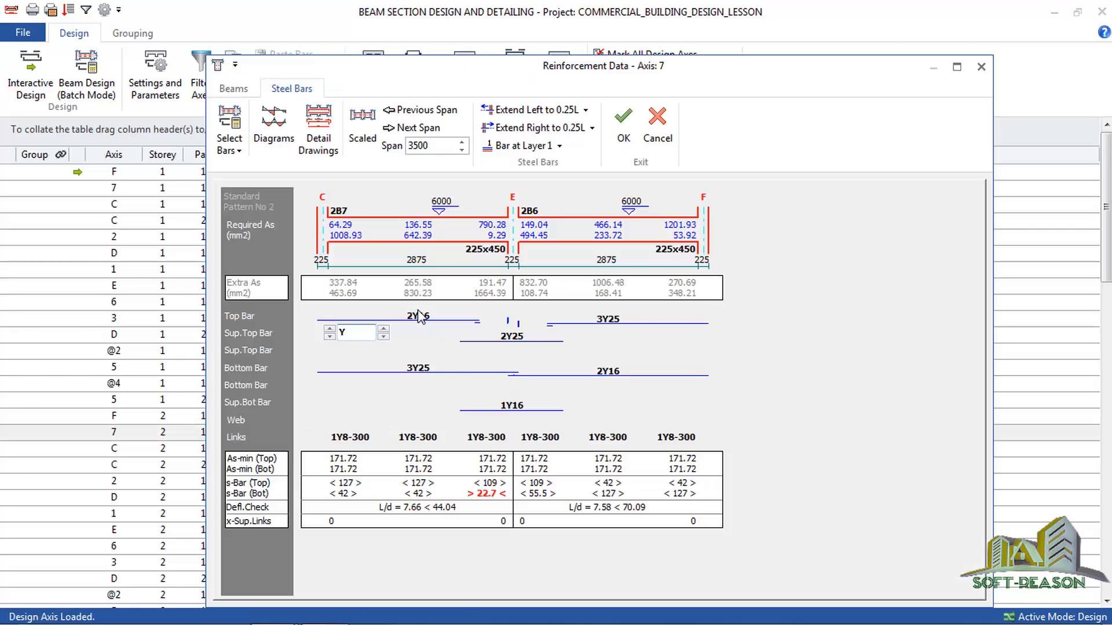
pyautogui.click(627, 375)
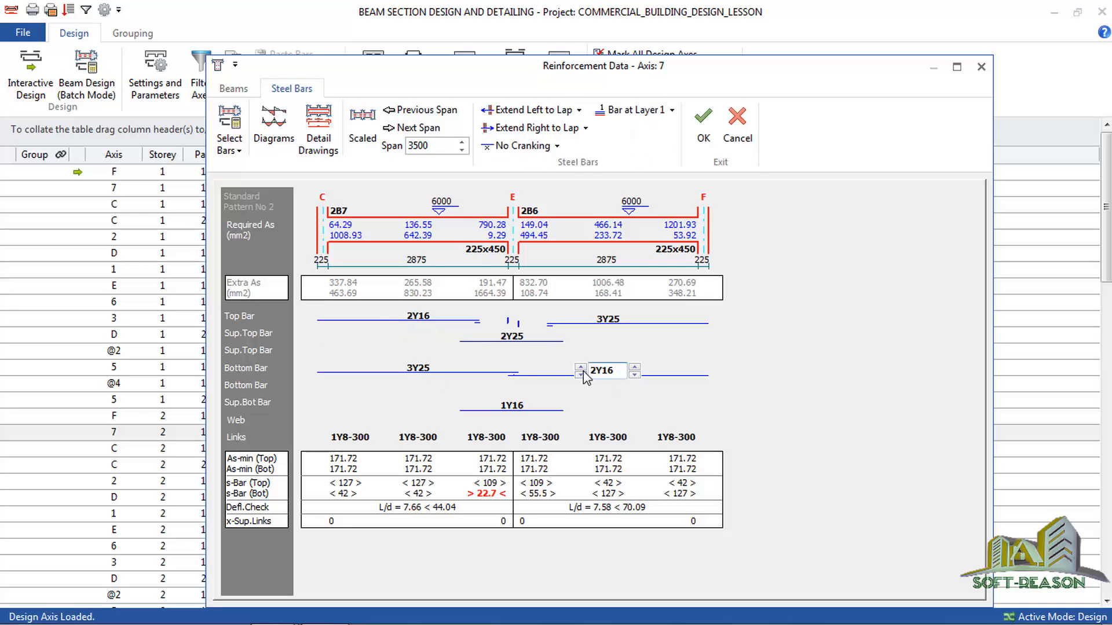
pyautogui.click(703, 124)
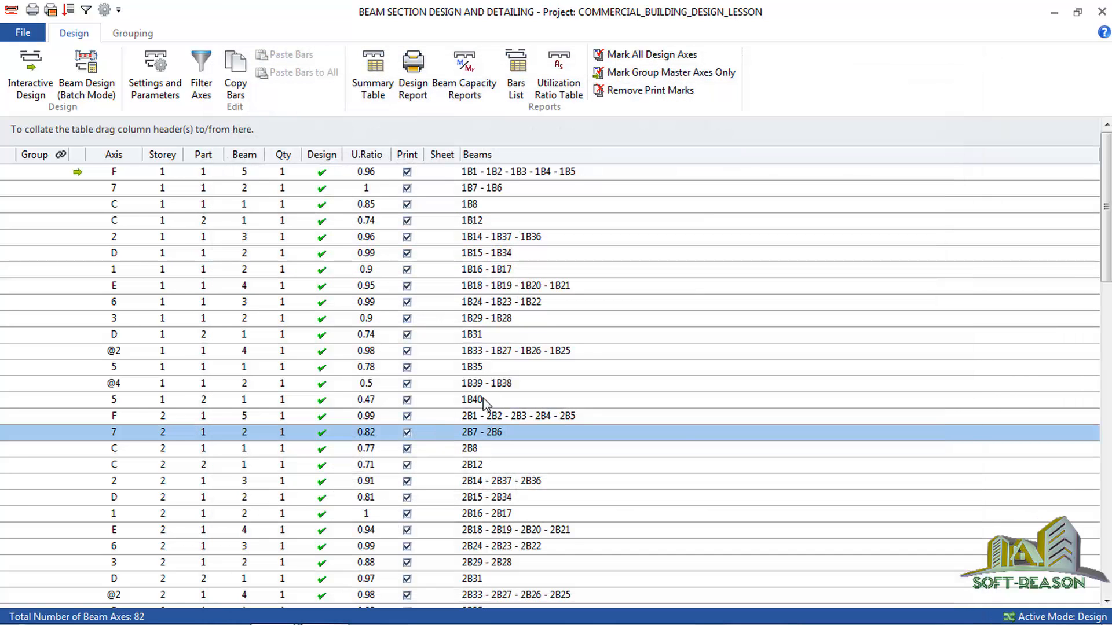
pyautogui.scroll(-3, 606, 498)
pyautogui.scroll(-15, 606, 498)
pyautogui.scroll(18, 640, 544)
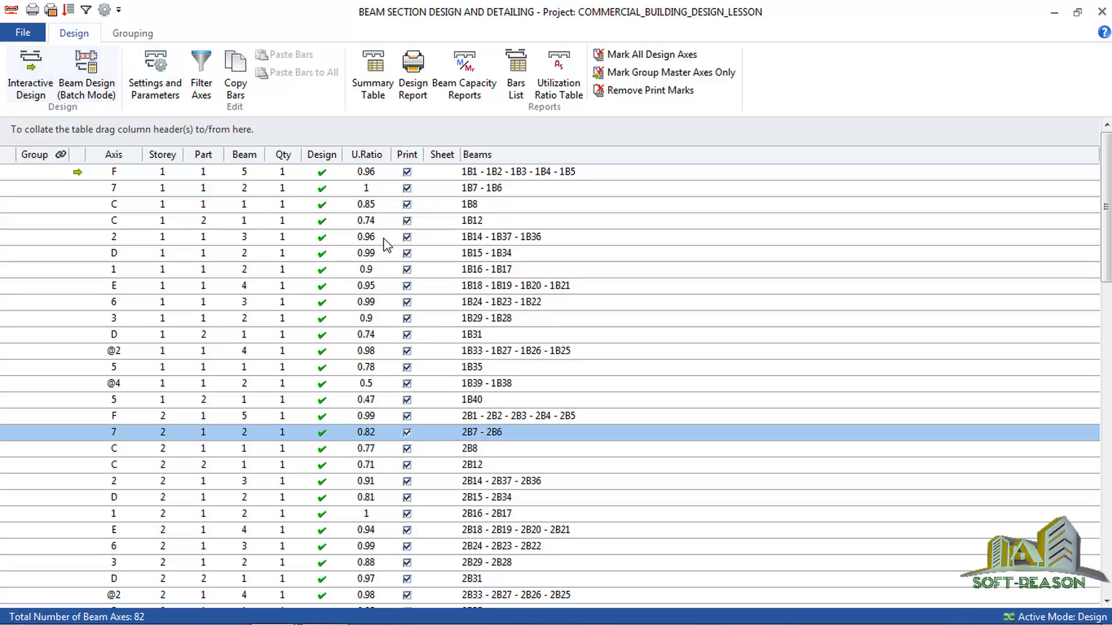
# Examine the bending moment and shear force envelope diagrams of storey 1 axis F, and close the beam design.
pyautogui.click(343, 174)
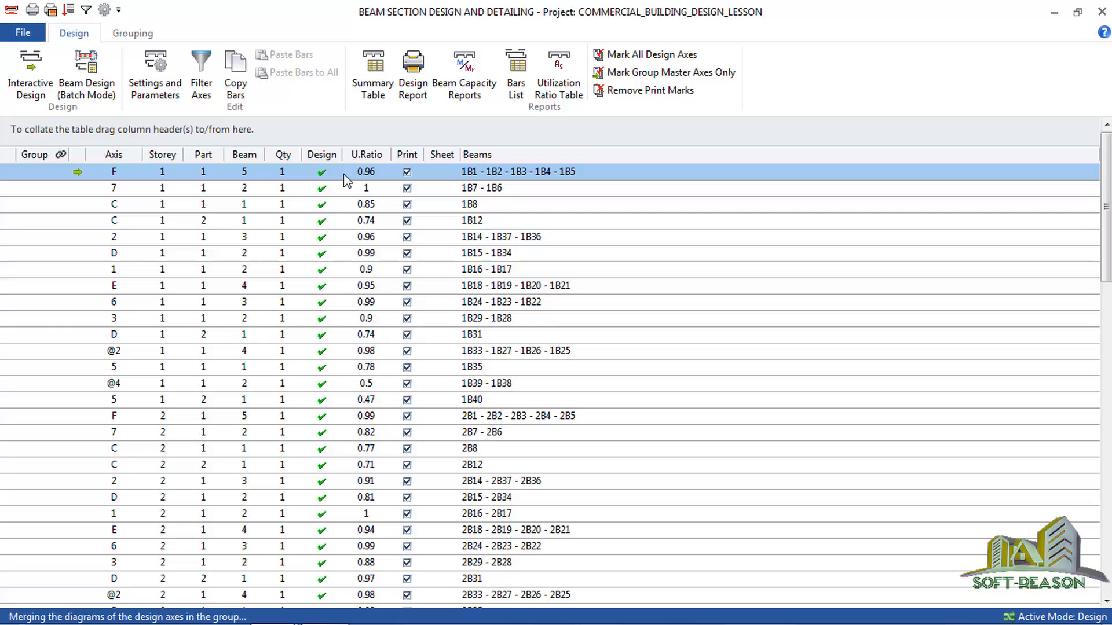
pyautogui.doubleClick(343, 174)
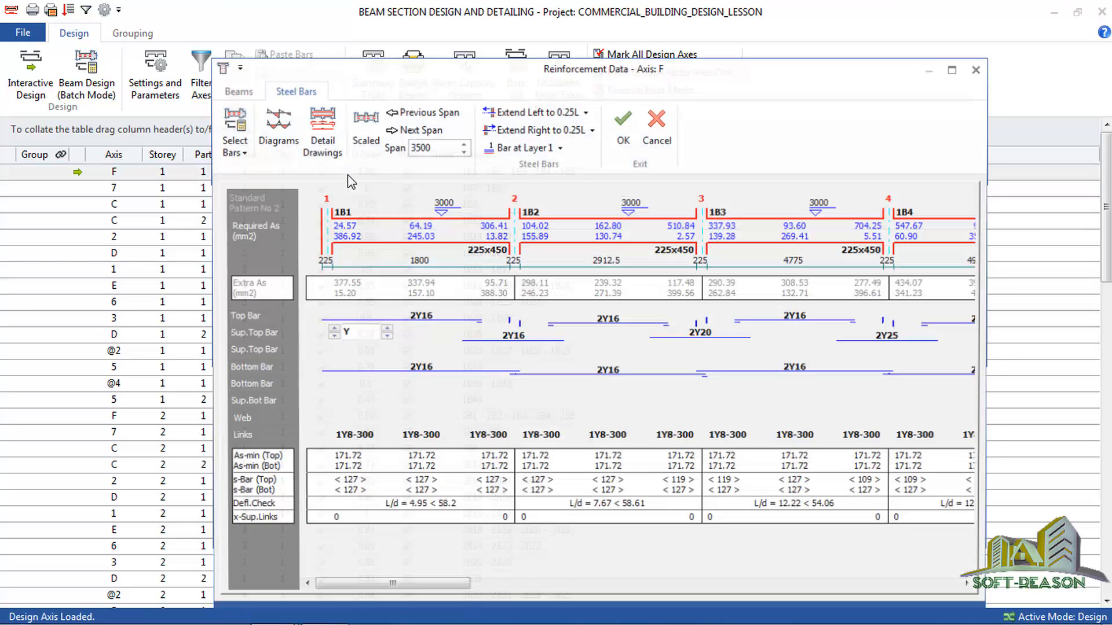
pyautogui.click(272, 136)
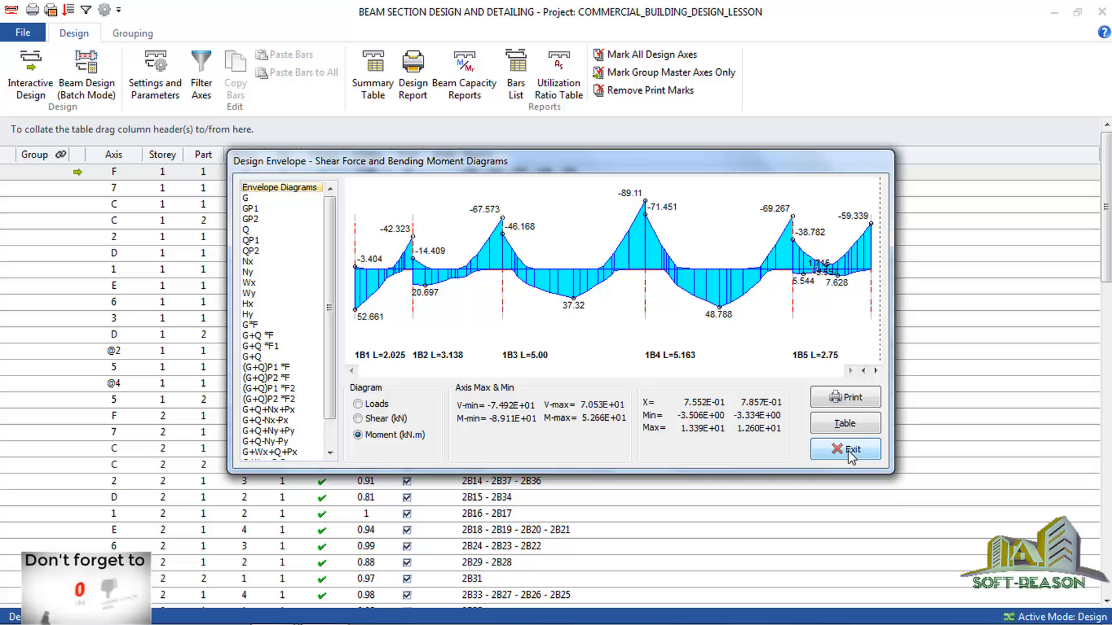
pyautogui.click(374, 426)
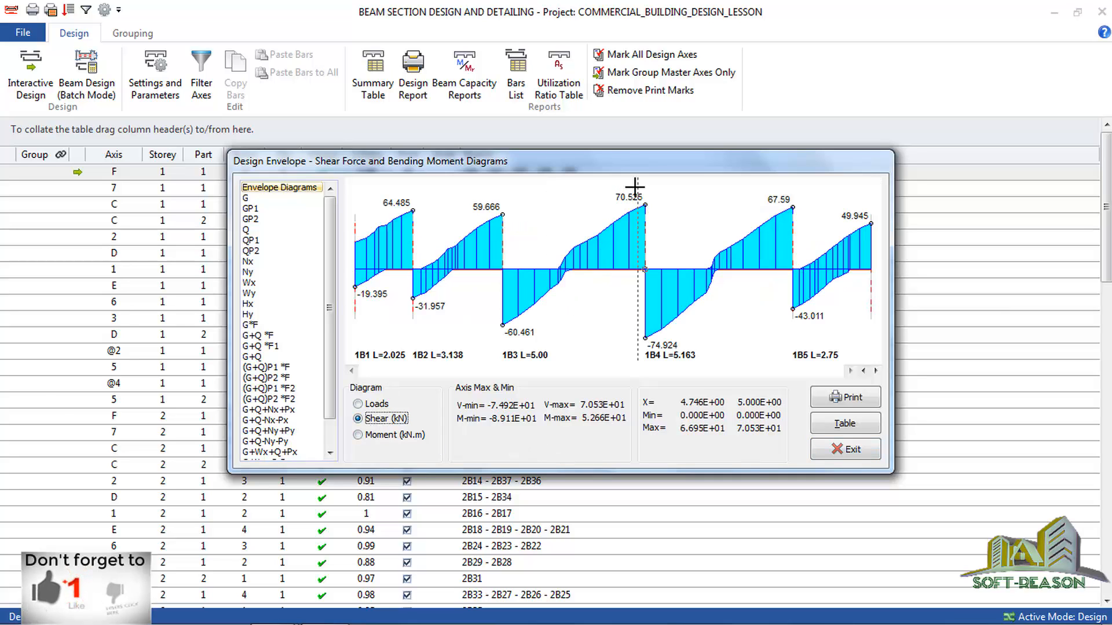
pyautogui.click(844, 450)
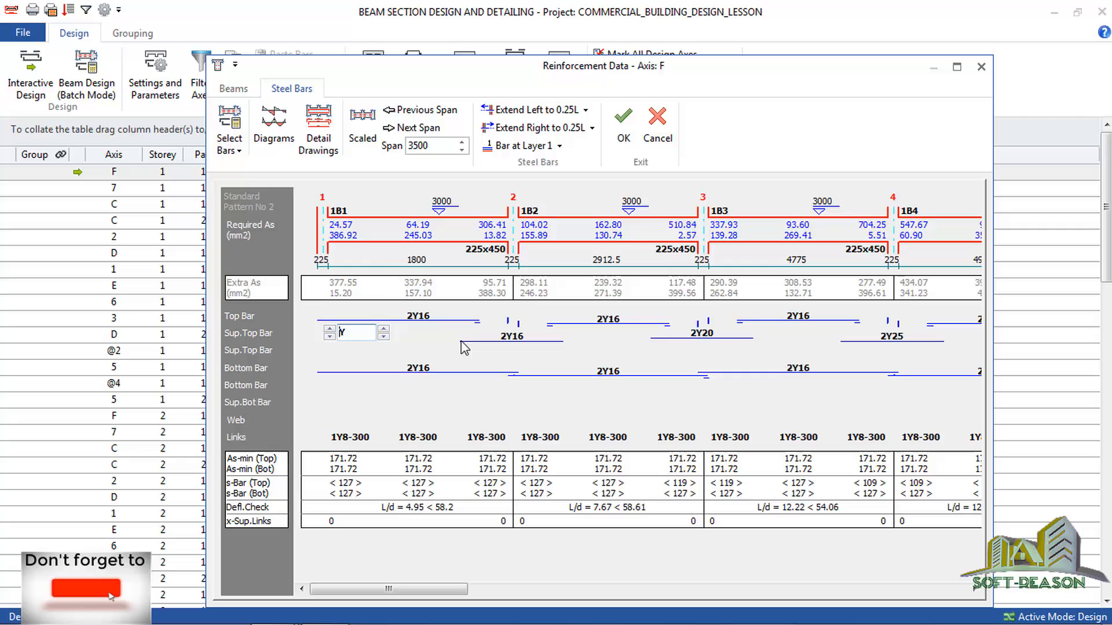
pyautogui.click(618, 122)
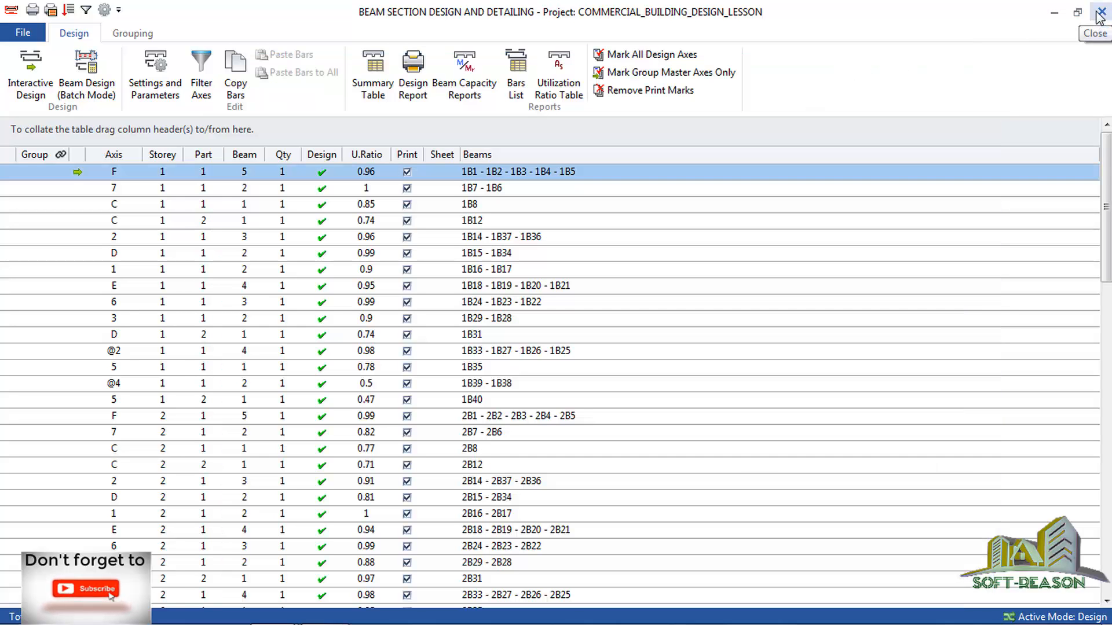
pyautogui.click(1099, 13)
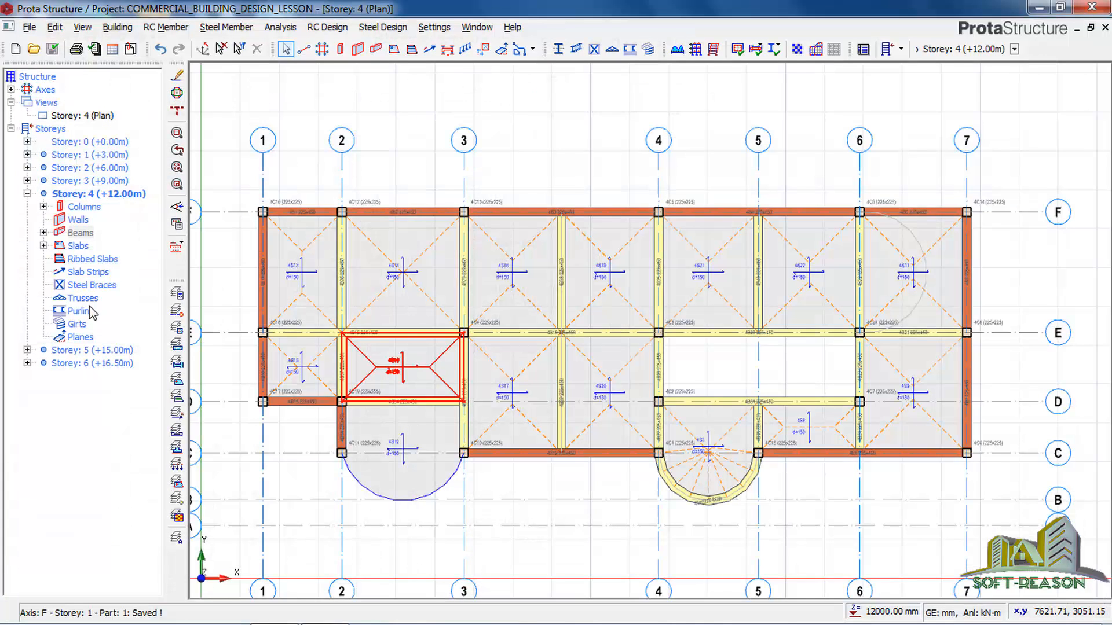
# Open the column section design and detailing for all storeys and look through the column list.
pyautogui.click(72, 207)
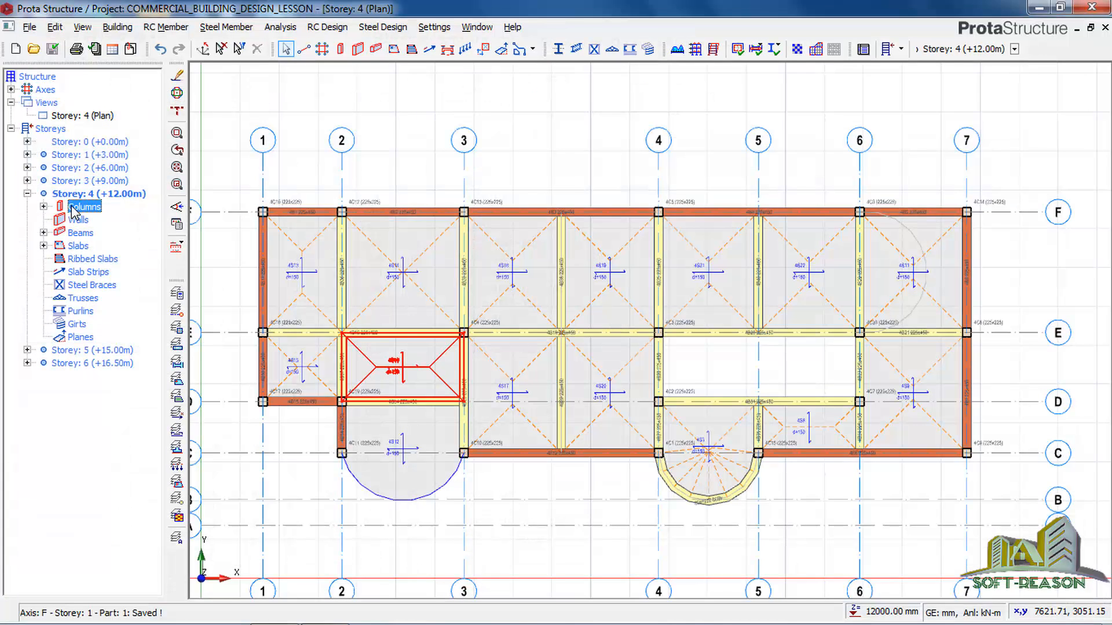
pyautogui.rightClick(72, 208)
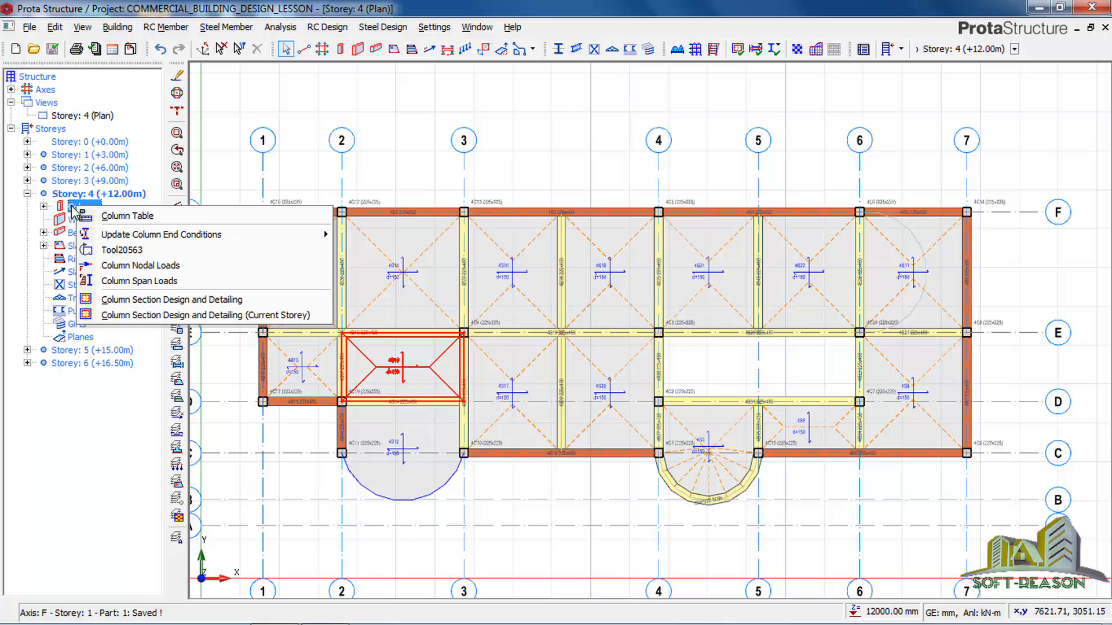
pyautogui.click(199, 299)
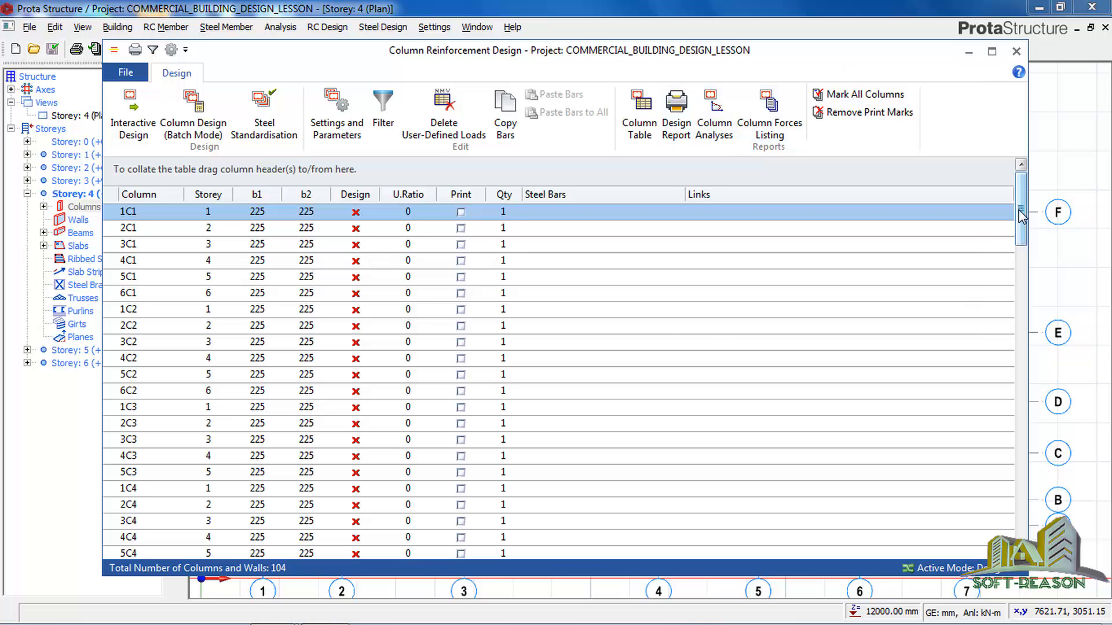
pyautogui.moveTo(1019, 212); pyautogui.dragTo(1026, 359)
pyautogui.moveTo(1028, 417); pyautogui.dragTo(1042, 481)
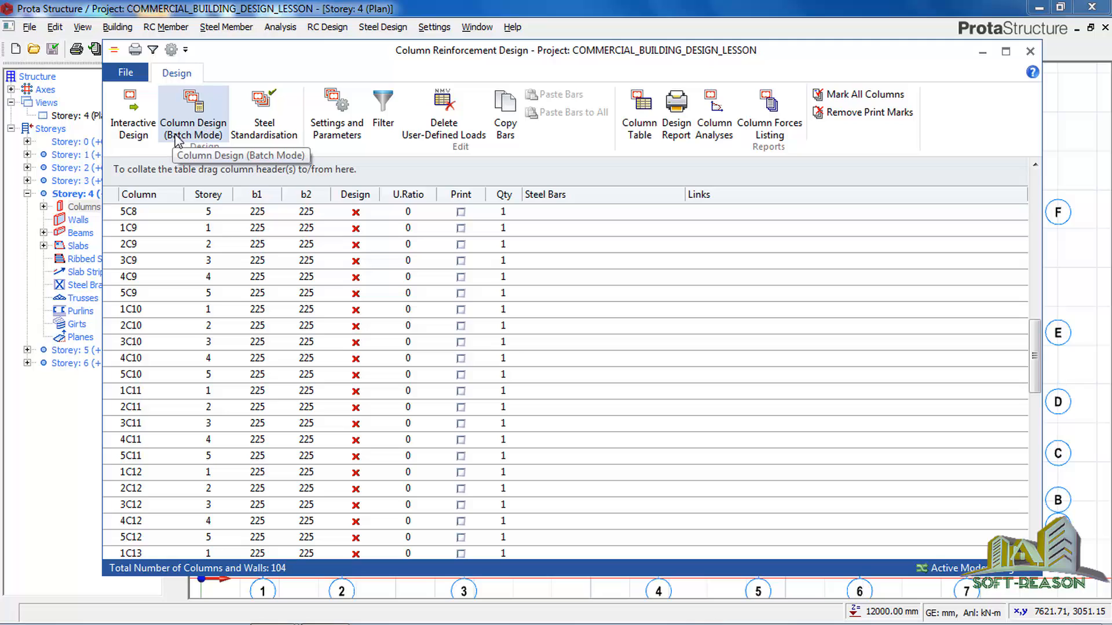
# Run the batch column design for all storeys, checking steel without selecting new bars when previous ones are insufficient, and review the columns.
pyautogui.click(212, 133)
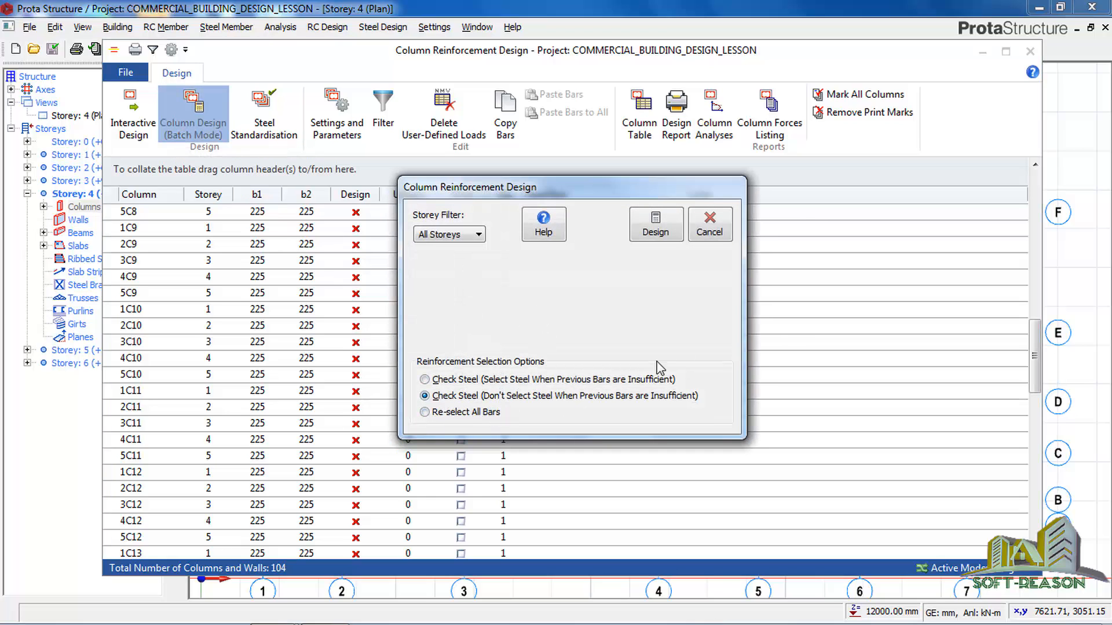
pyautogui.click(654, 231)
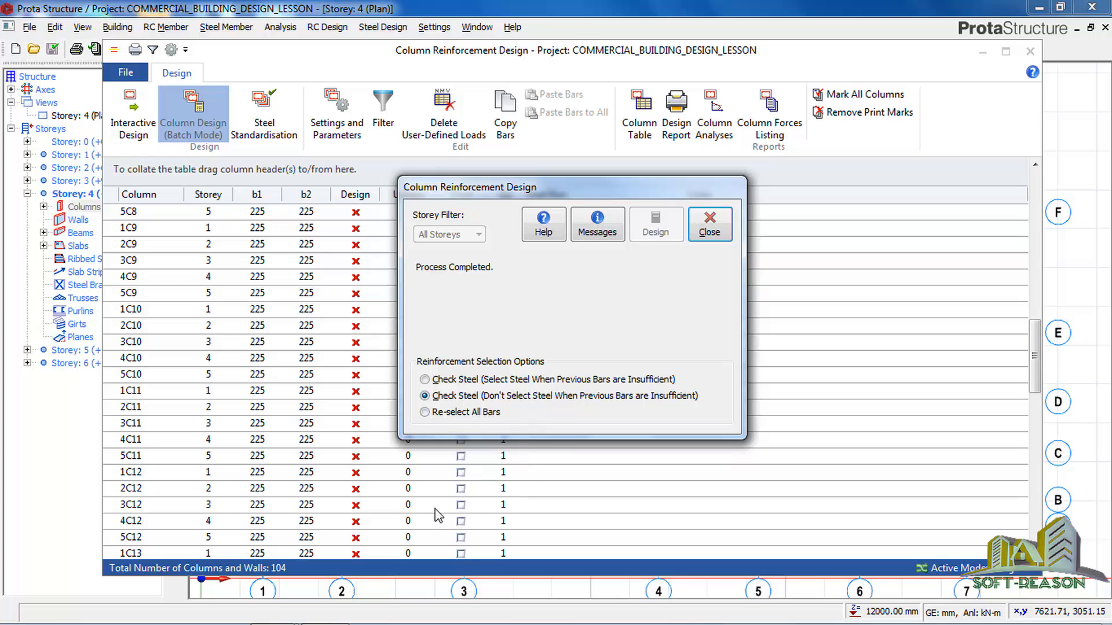
pyautogui.click(709, 229)
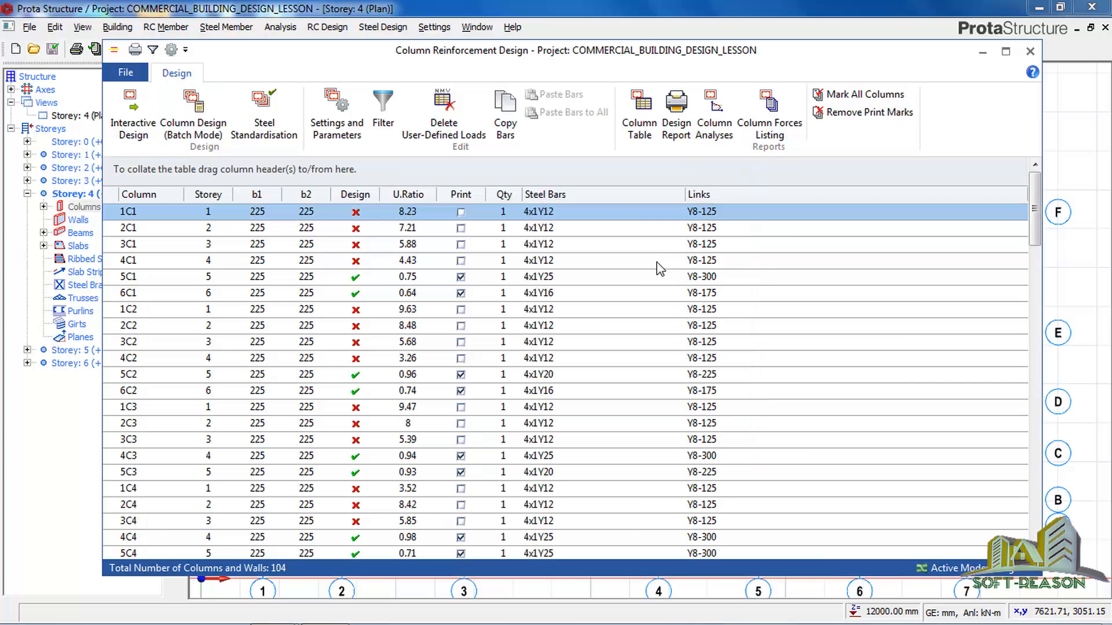
pyautogui.scroll(-17, 412, 501)
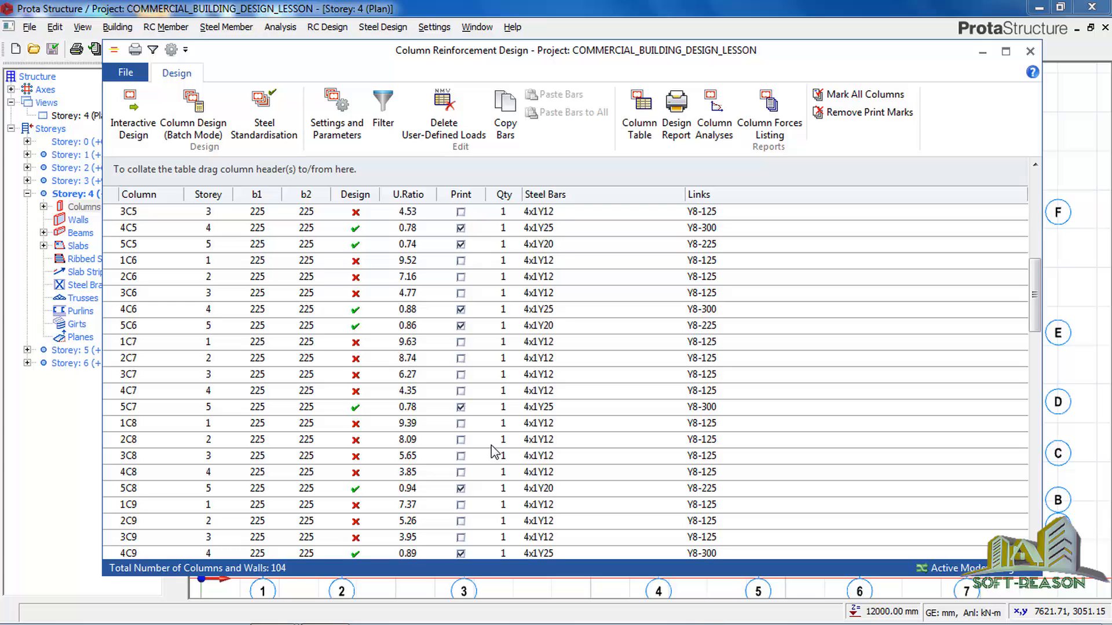
pyautogui.scroll(17, 394, 464)
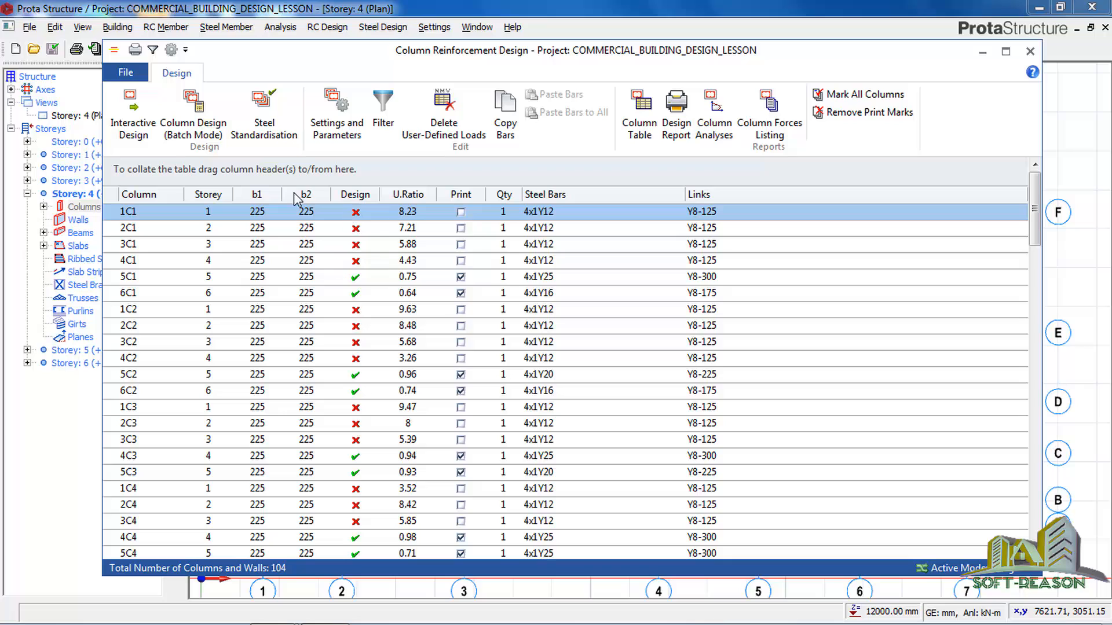
# Open storey 1 column 1C1 for interactive design and update its b2 dimension to 450 mm.
pyautogui.click(137, 108)
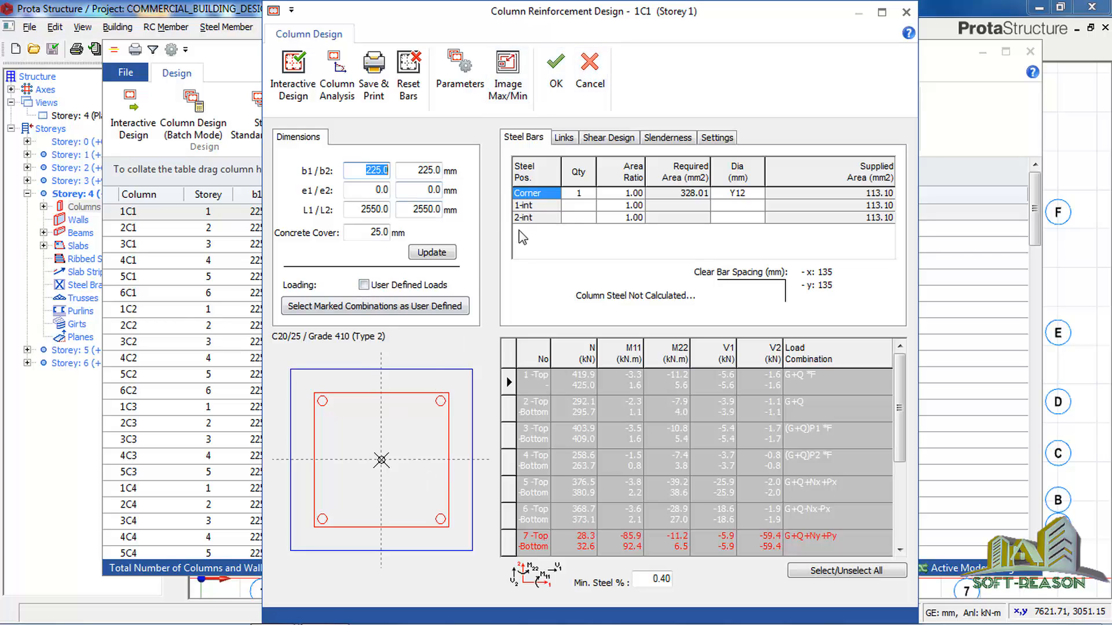
pyautogui.doubleClick(417, 170)
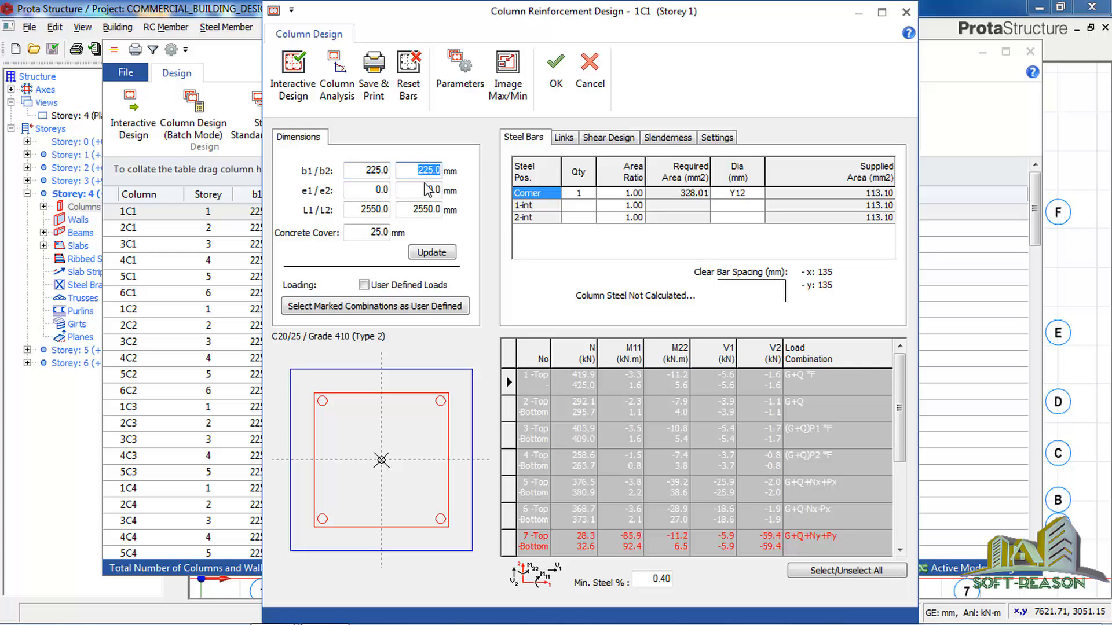
pyautogui.write('450')
pyautogui.click(429, 253)
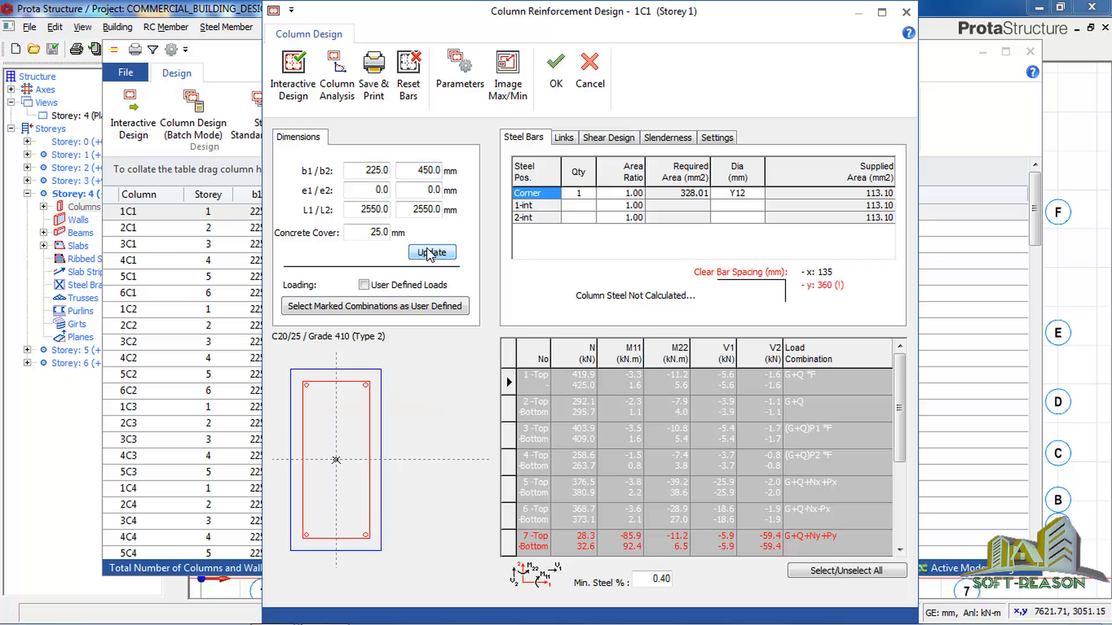
# Return column 1C1's b2 dimension to 225 mm and run its interactive design with the square section.
pyautogui.doubleClick(415, 170)
pyautogui.write('225')
pyautogui.click(431, 253)
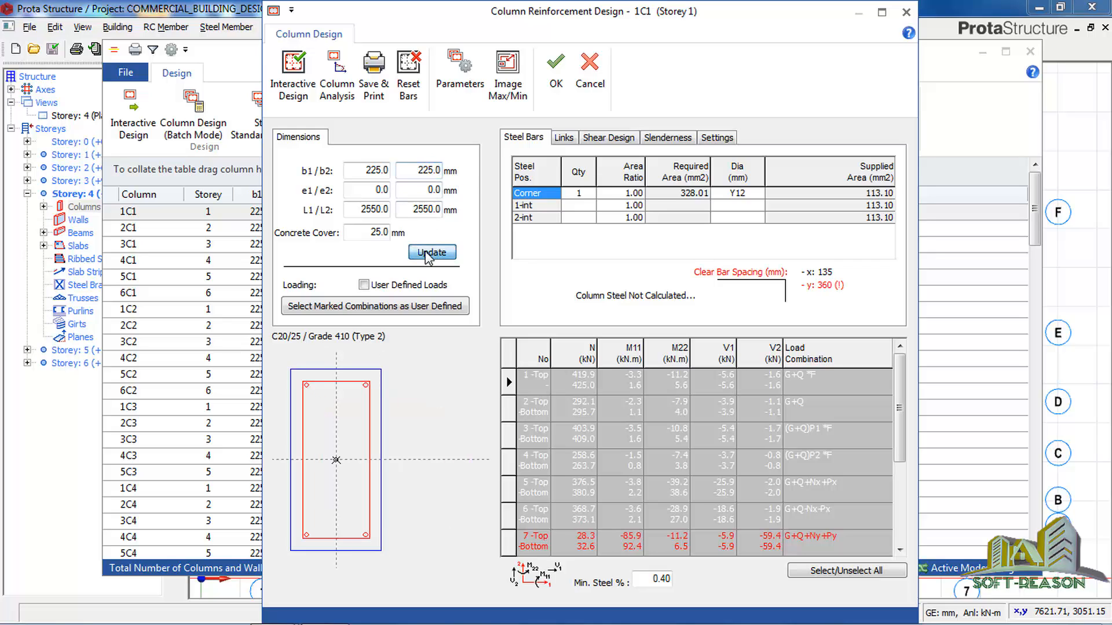
pyautogui.click(289, 89)
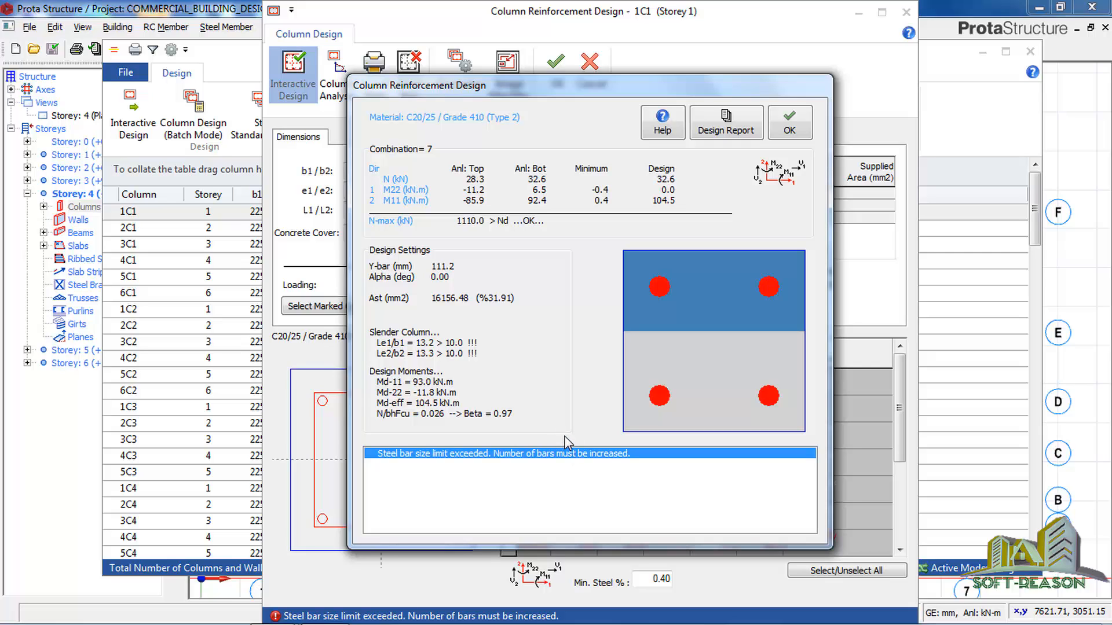
pyautogui.click(789, 122)
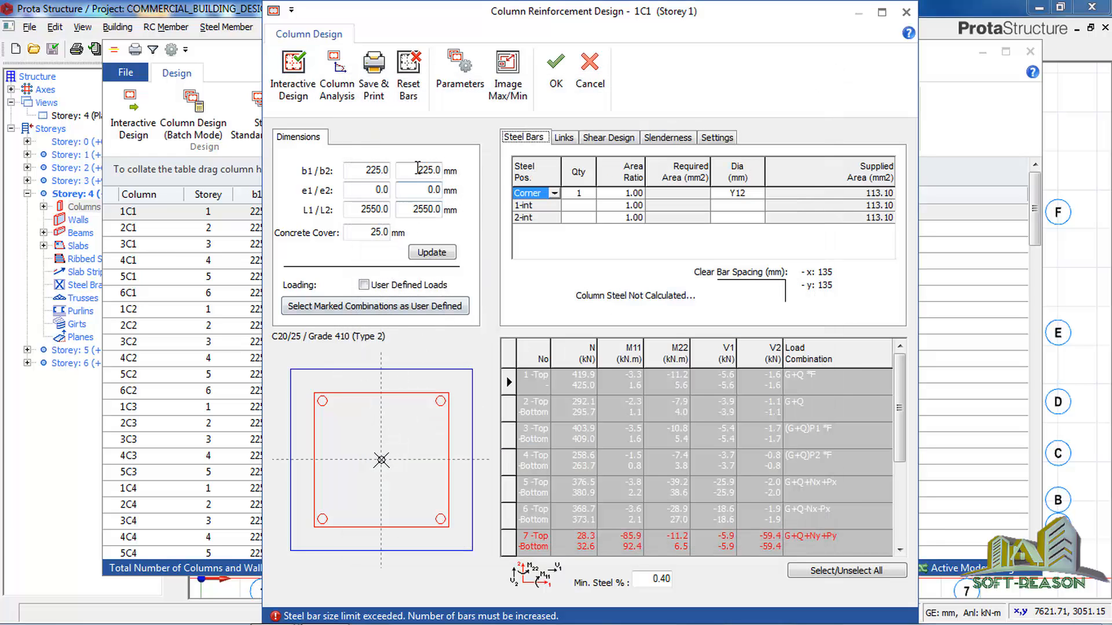
# Enlarge column 1C1's section to 225 x 450 mm and rerun its interactive design.
pyautogui.doubleClick(441, 171)
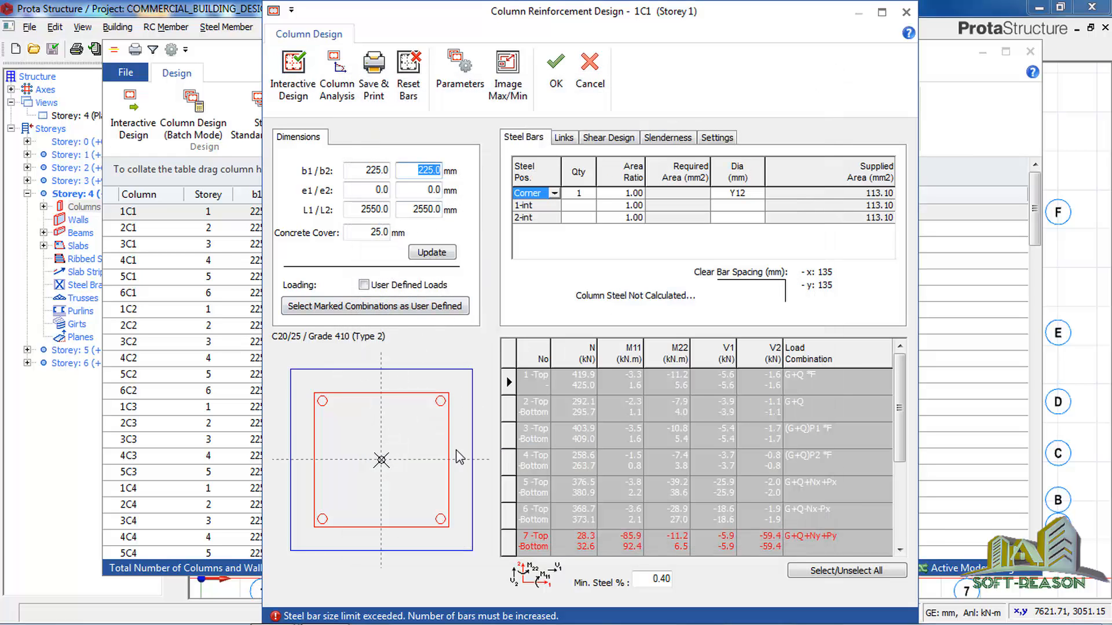
pyautogui.write('450')
pyautogui.click(432, 253)
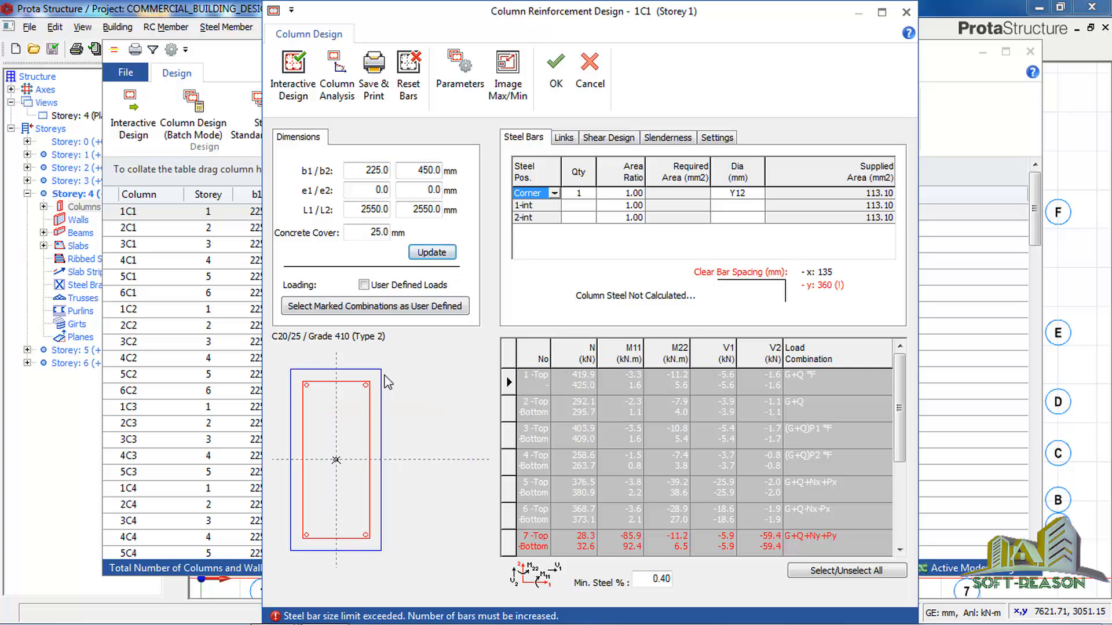
pyautogui.click(294, 88)
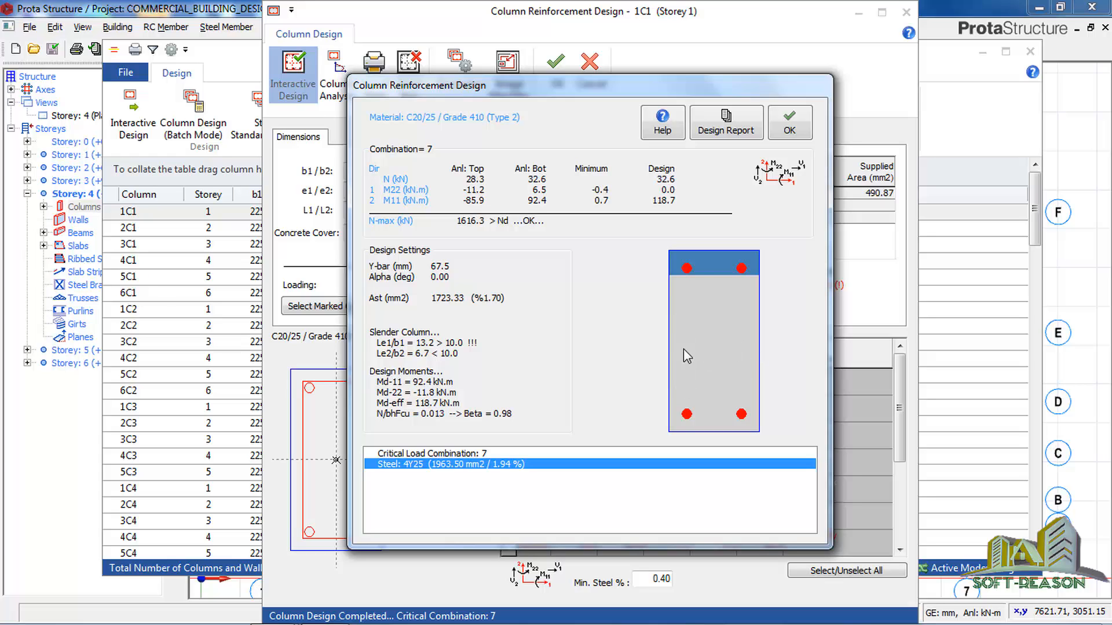
# Accept column 1C1's interactive design and open storey 2 column 2C1 for interactive design.
pyautogui.click(789, 123)
pyautogui.click(555, 68)
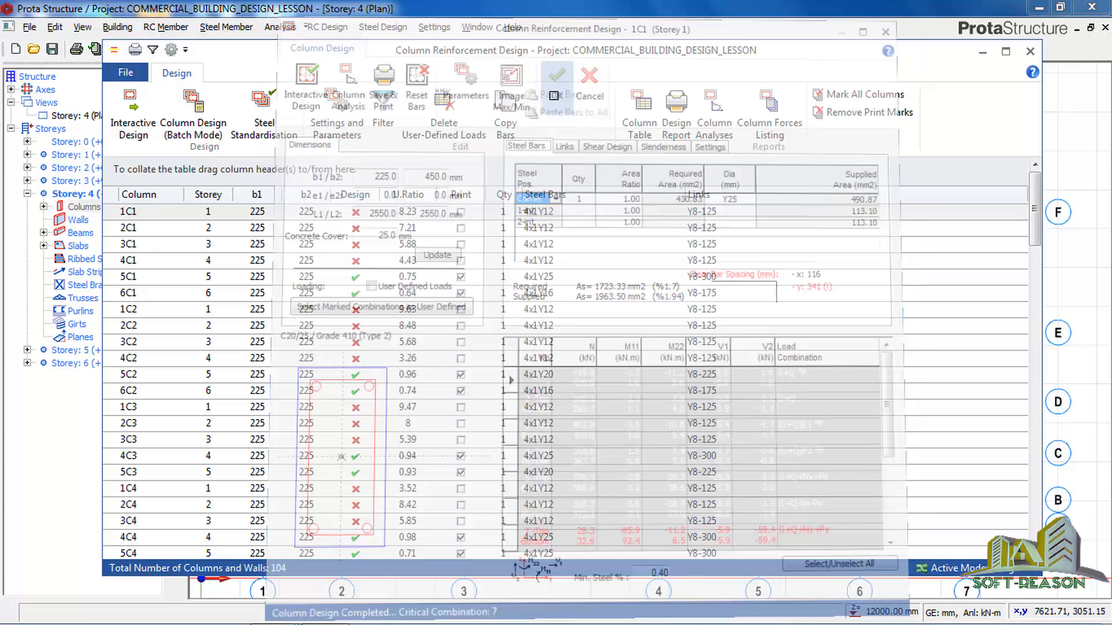
pyautogui.click(354, 230)
pyautogui.click(132, 130)
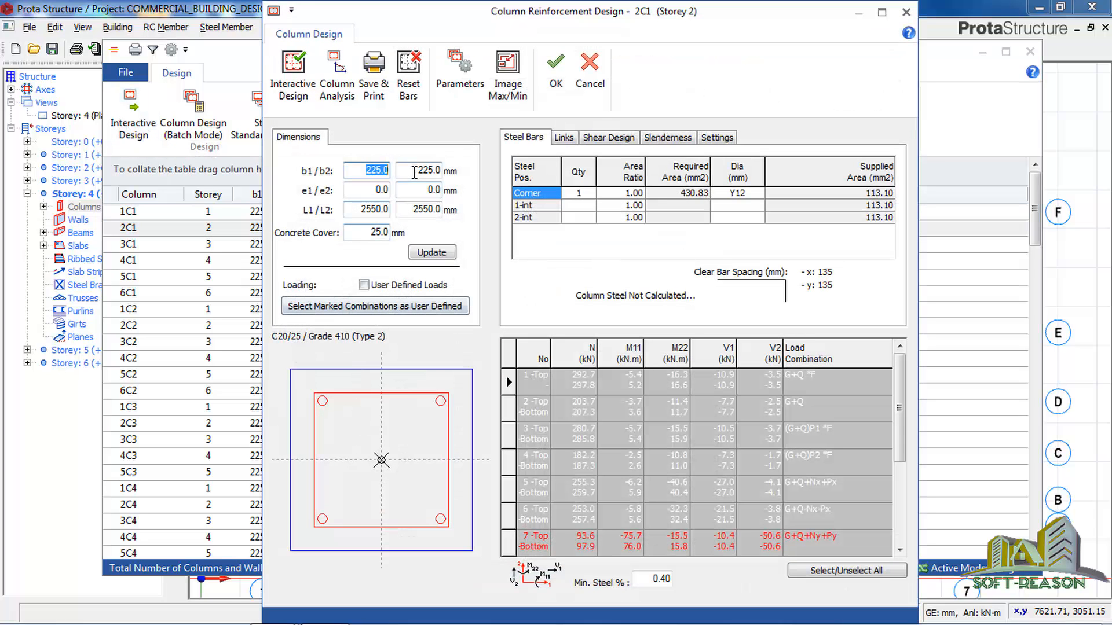
# Update column 2C1's b2 dimension to 350 mm, run its interactive design and accept the result.
pyautogui.moveTo(412, 171); pyautogui.dragTo(450, 172)
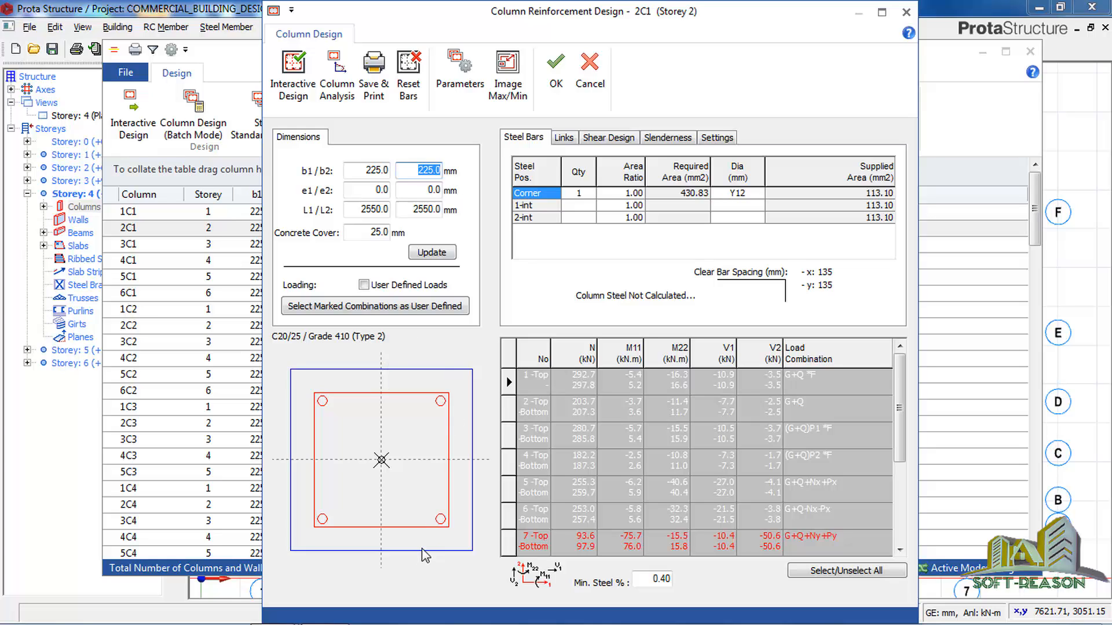
pyautogui.write('350')
pyautogui.click(440, 255)
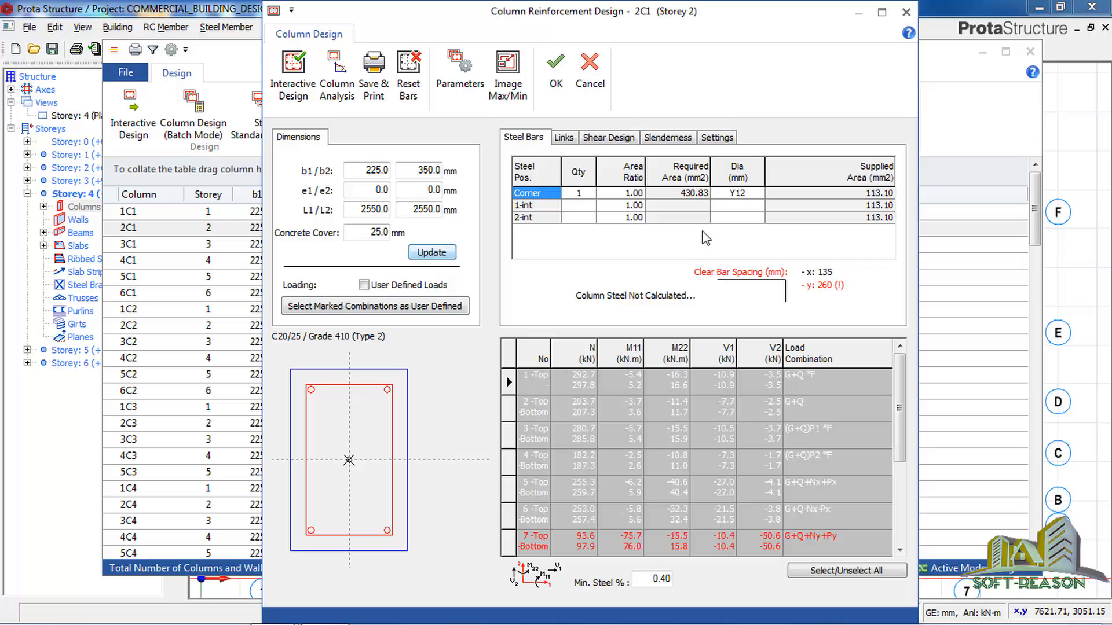
pyautogui.click(304, 103)
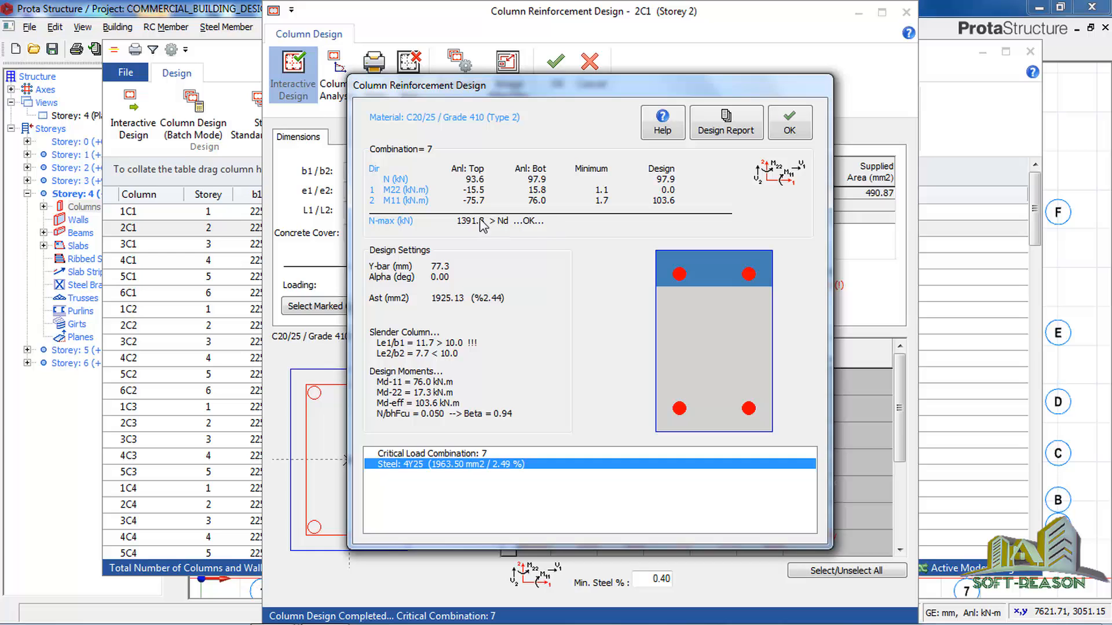
pyautogui.click(789, 123)
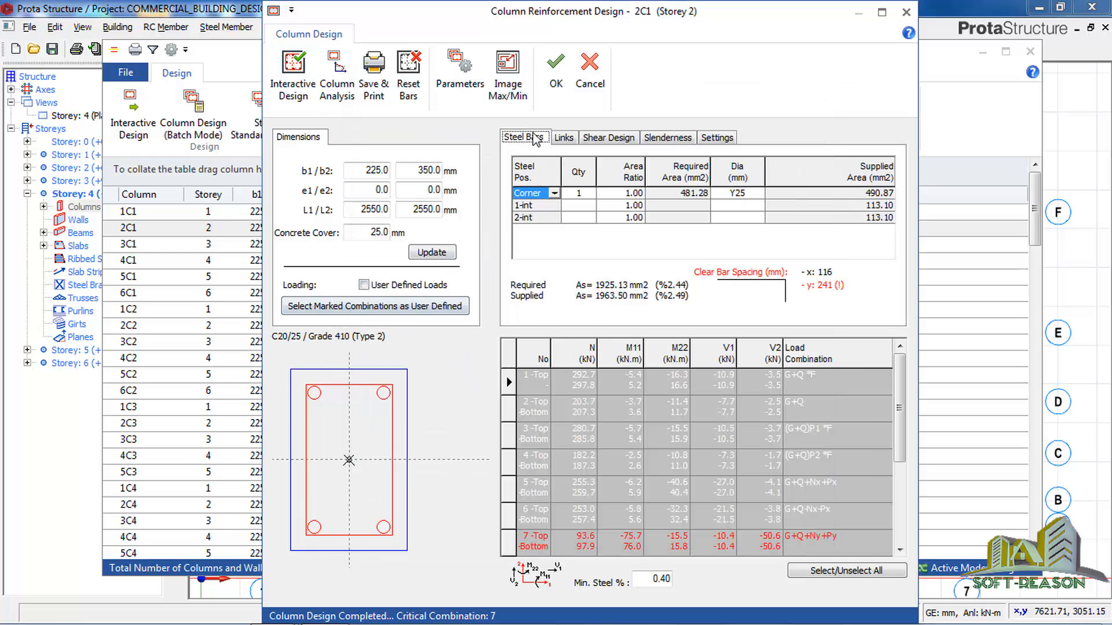
pyautogui.click(555, 74)
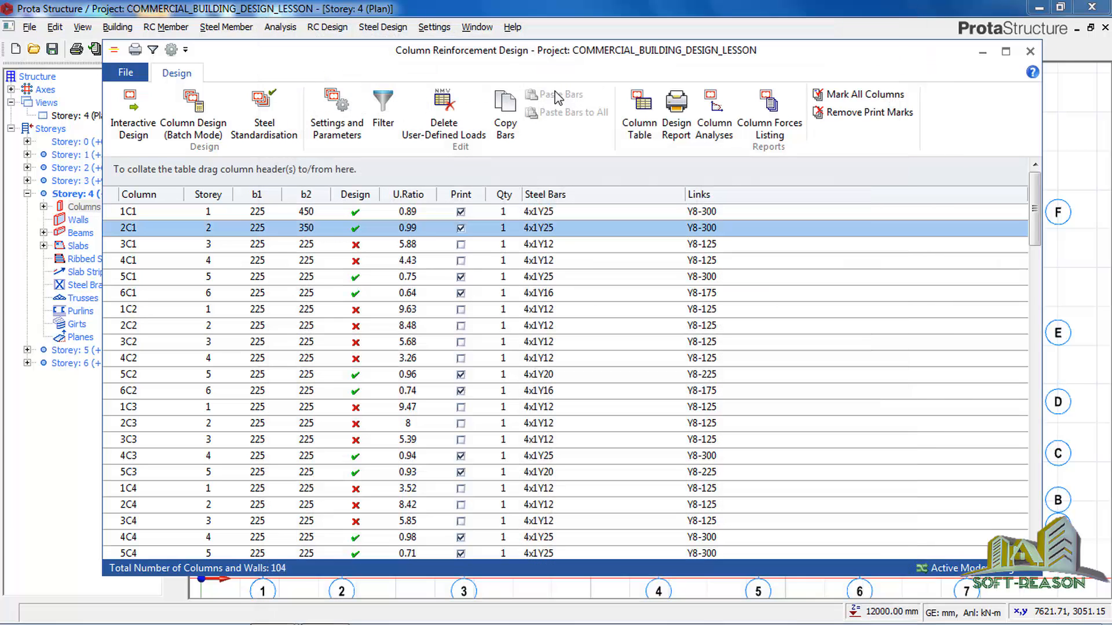
# Redesign storey 3 column 3C1 interactively with its b2 dimension updated to 300 mm and accept the result.
pyautogui.click(366, 245)
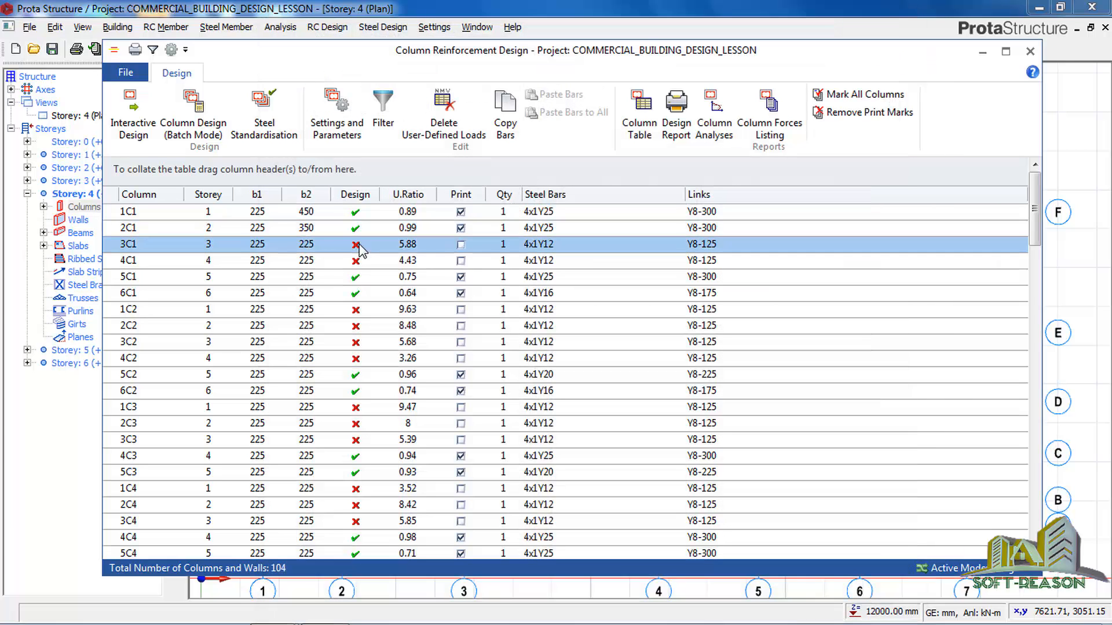
pyautogui.click(131, 127)
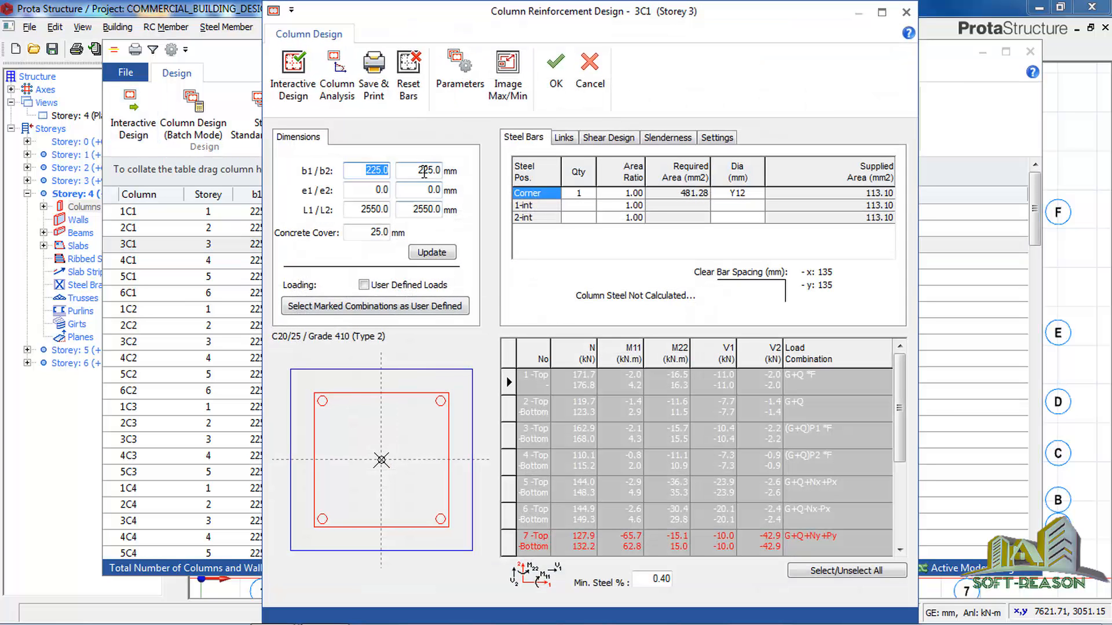
pyautogui.click(419, 170)
pyautogui.doubleClick(442, 173)
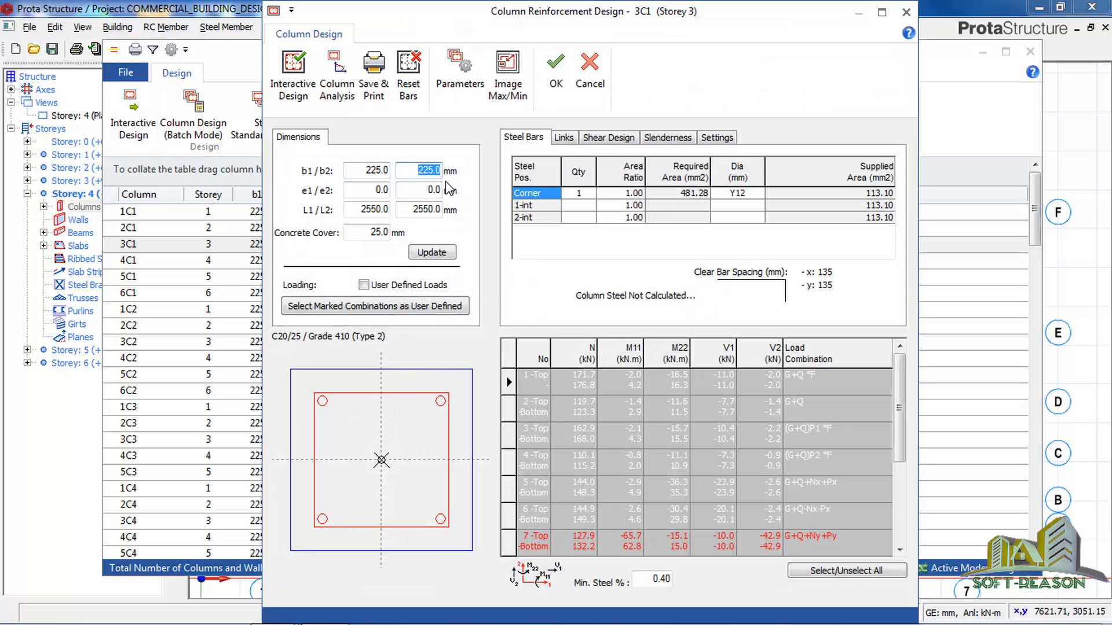
pyautogui.write('300')
pyautogui.click(428, 255)
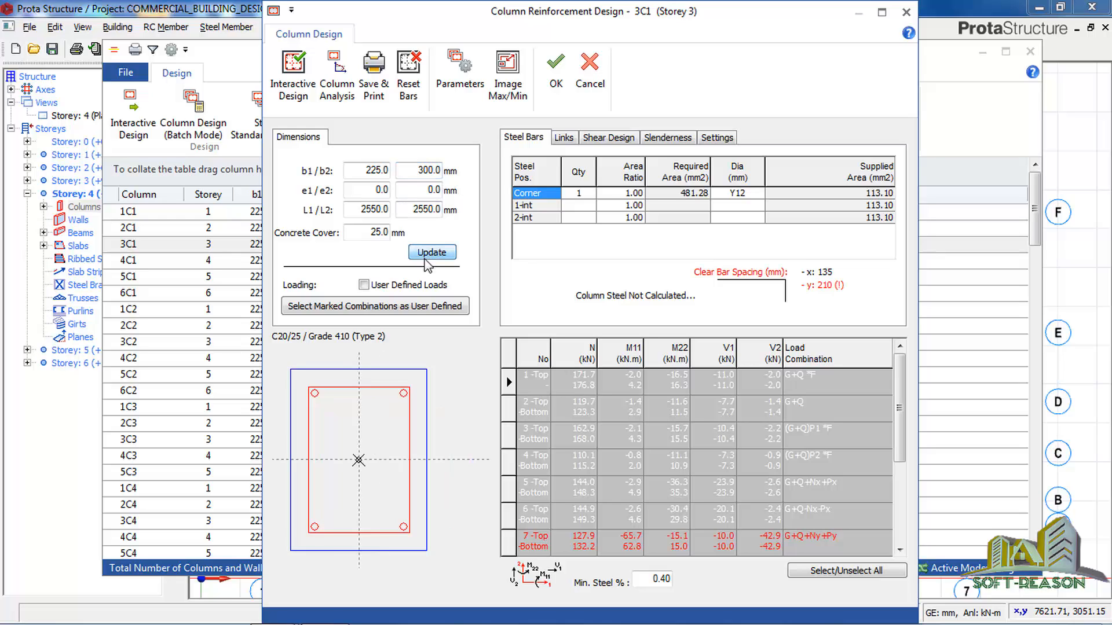
pyautogui.click(295, 103)
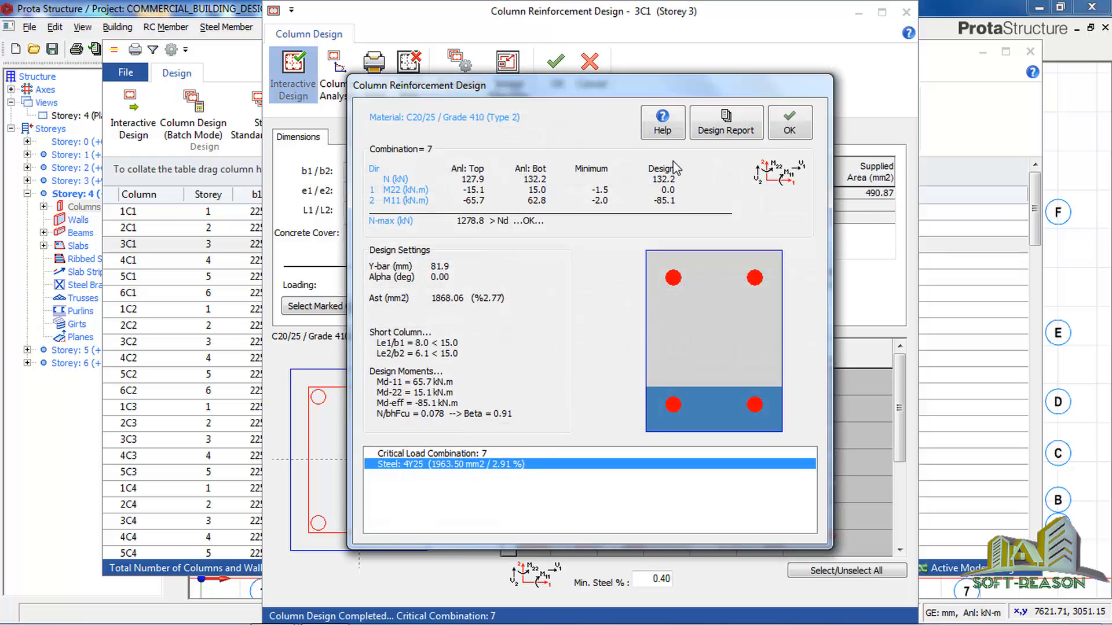
pyautogui.click(790, 123)
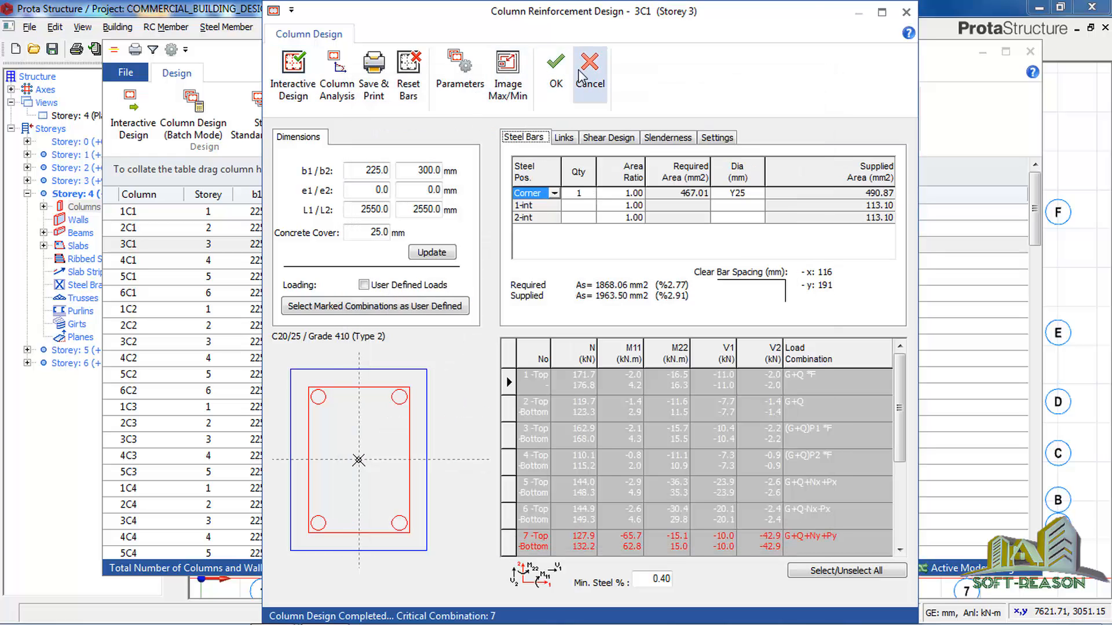
pyautogui.click(557, 75)
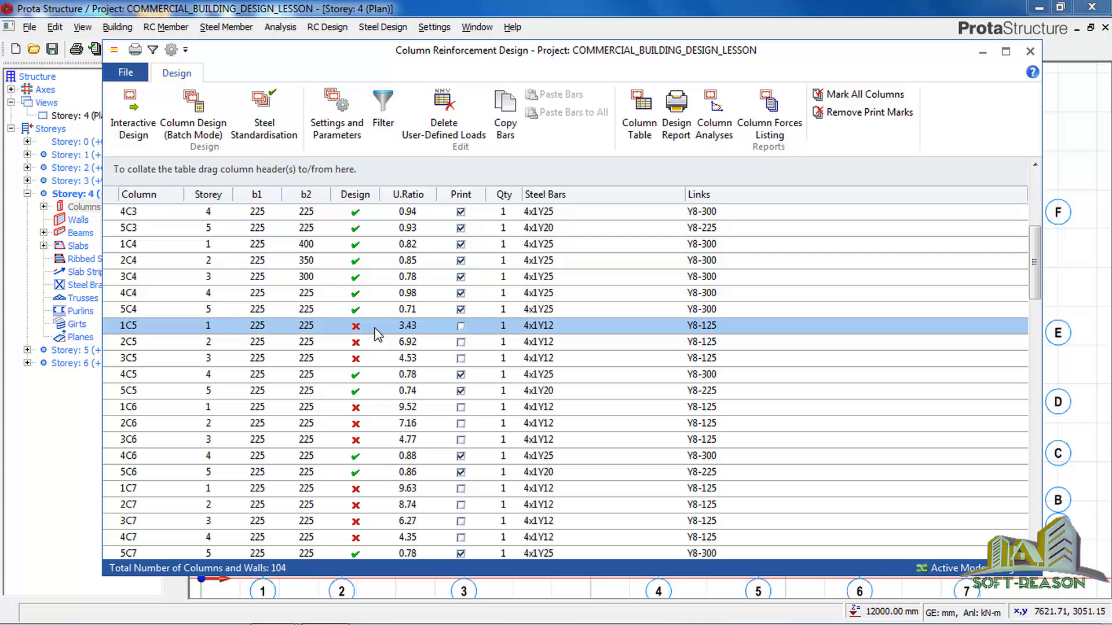
# Open storey 1 column 1C5, update its b2 dimension to 300 mm and run its interactive design.
pyautogui.doubleClick(294, 328)
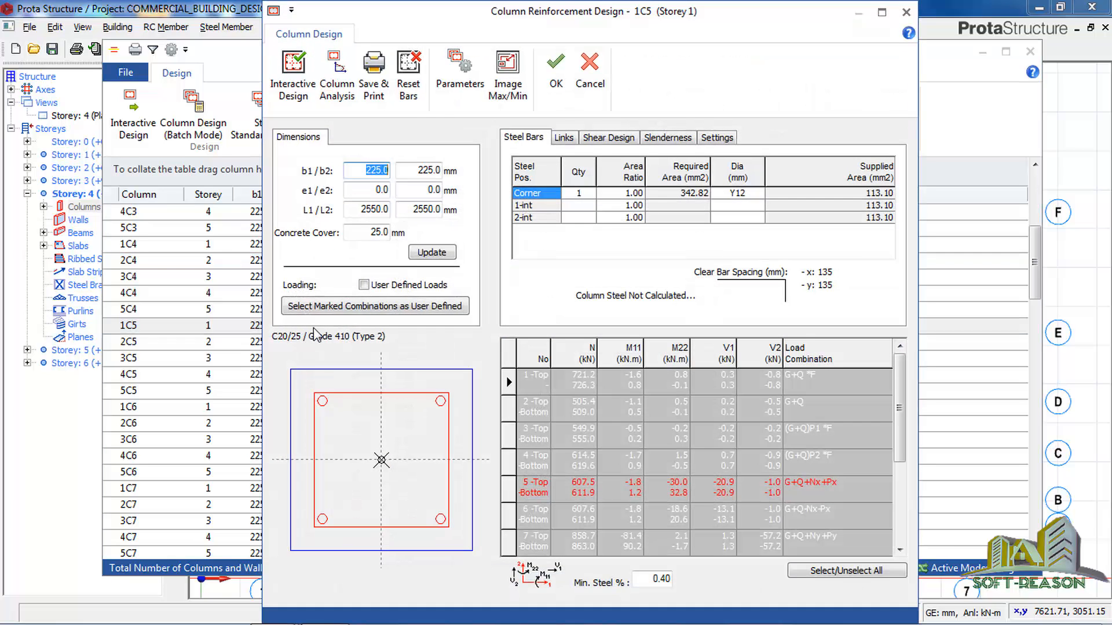
pyautogui.moveTo(411, 171); pyautogui.dragTo(443, 177)
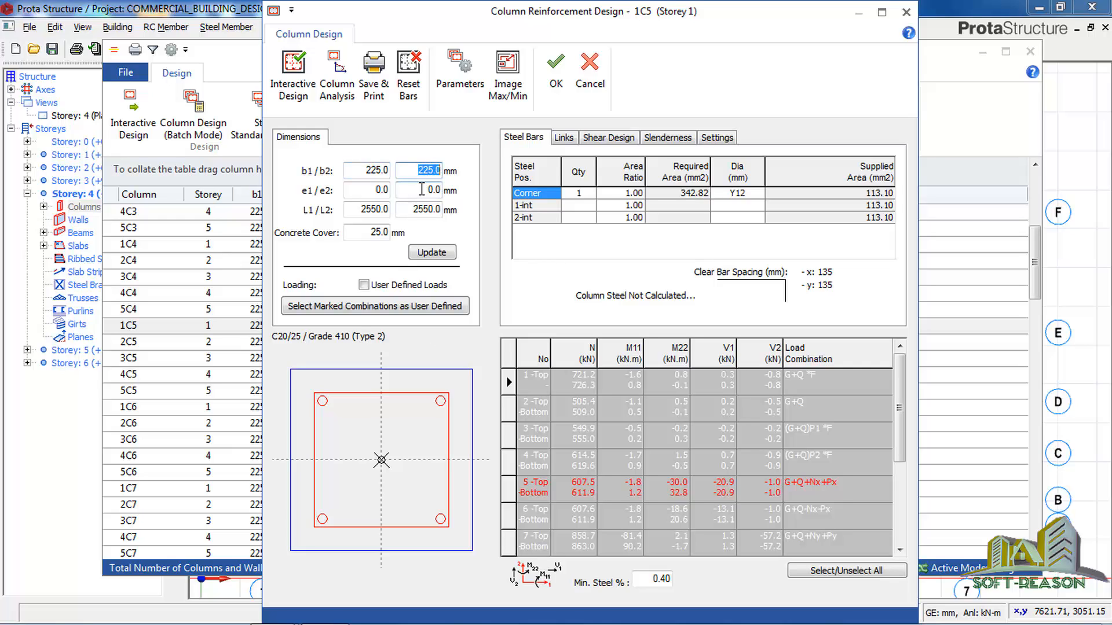
pyautogui.write('300')
pyautogui.click(430, 253)
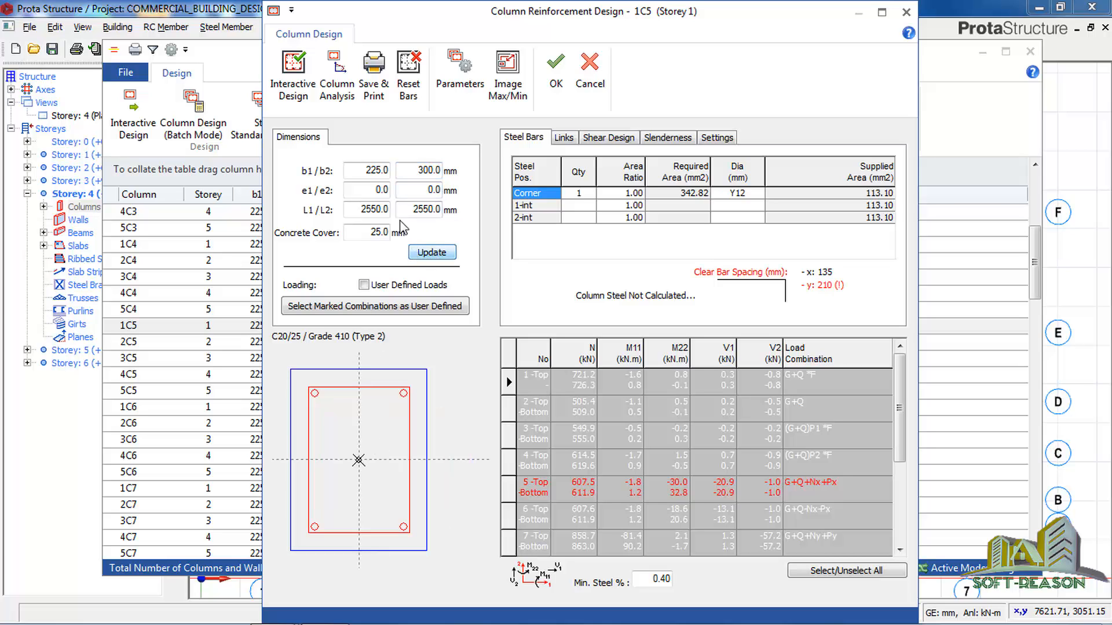
pyautogui.click(291, 88)
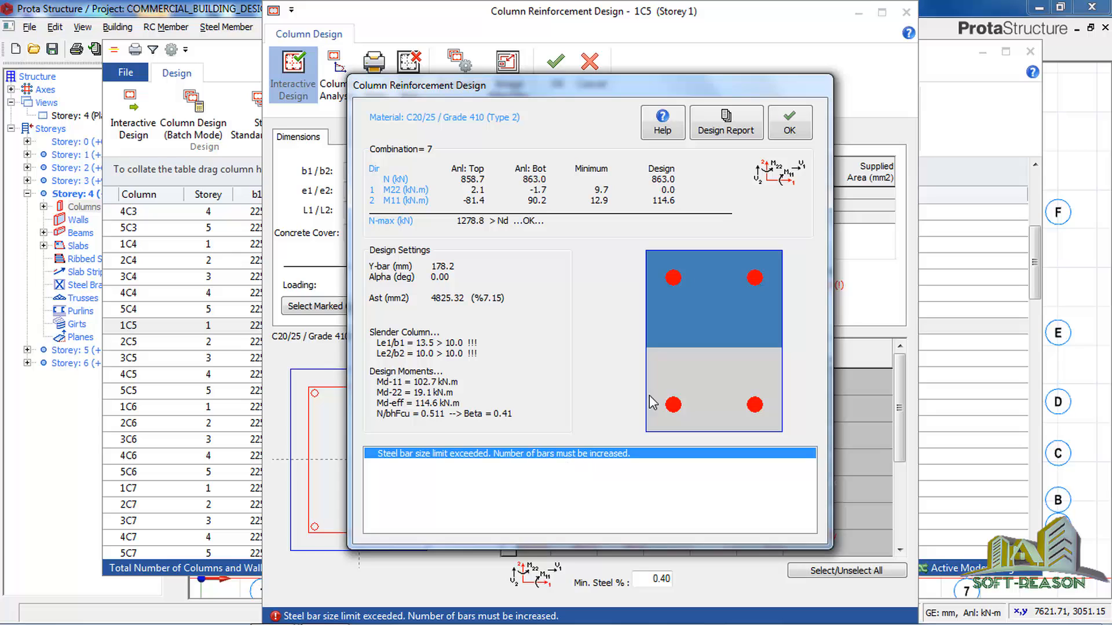
pyautogui.click(790, 132)
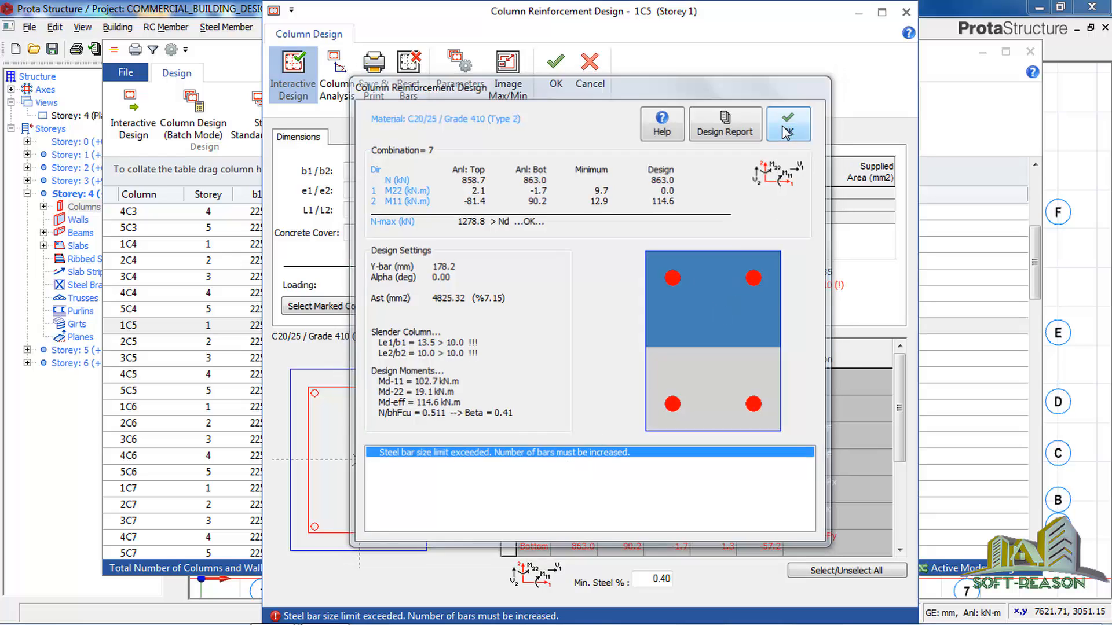
# Try column 1C5 with its b2 dimension updated to 350 mm and rerun its interactive design.
pyautogui.doubleClick(425, 170)
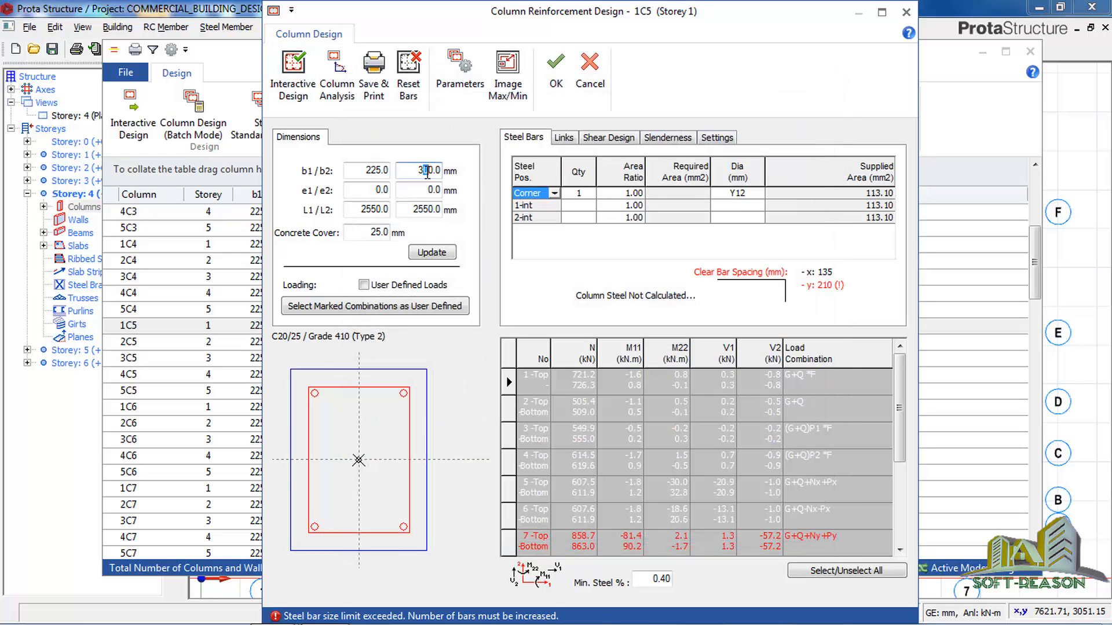
pyautogui.write('3')
pyautogui.click(433, 254)
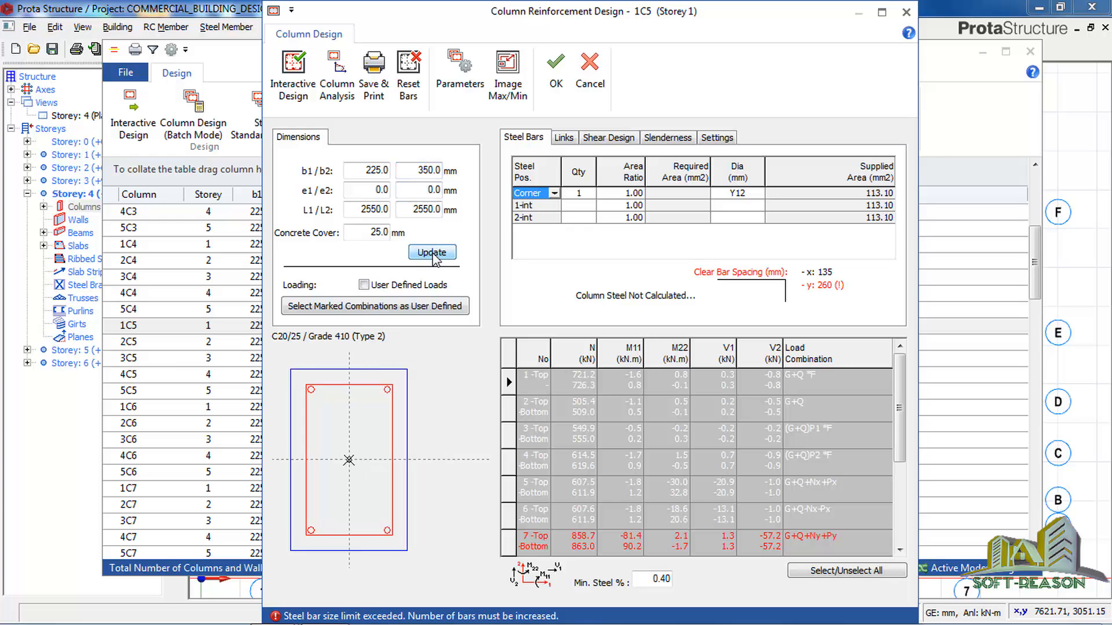
pyautogui.click(293, 86)
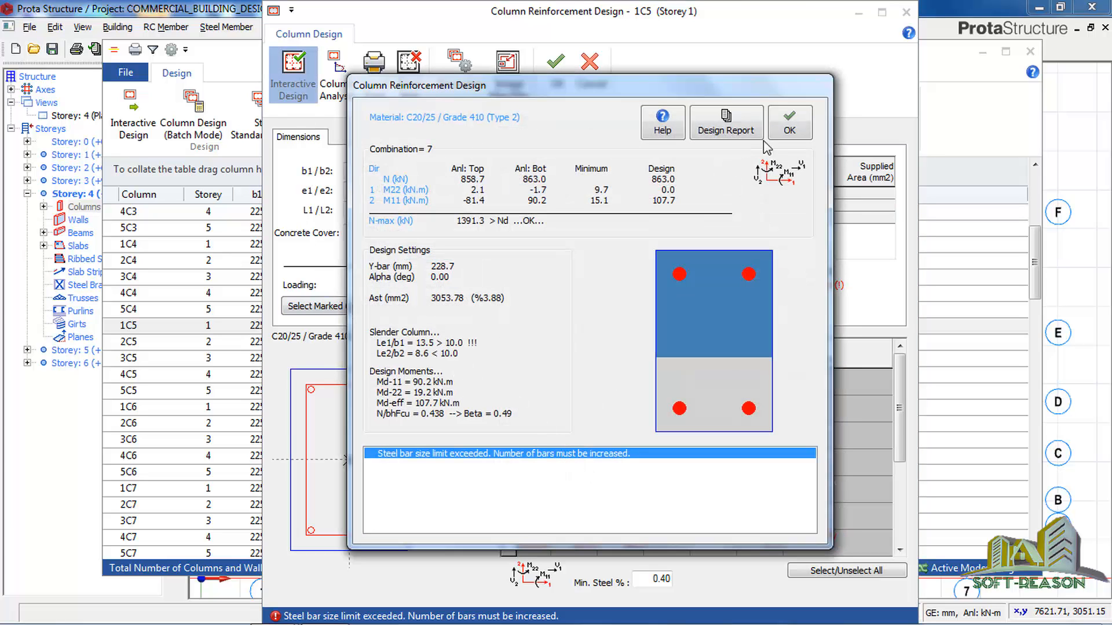
pyautogui.click(790, 132)
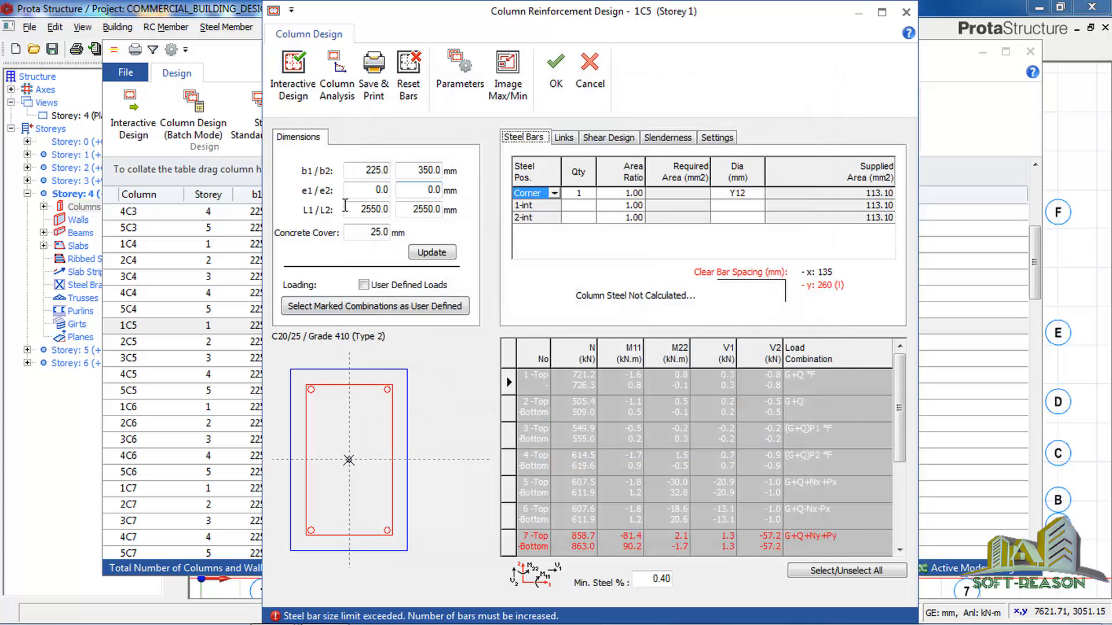
# Update column 1C5's b2 dimension to 400 mm, rerun its interactive design and accept the result.
pyautogui.doubleClick(428, 170)
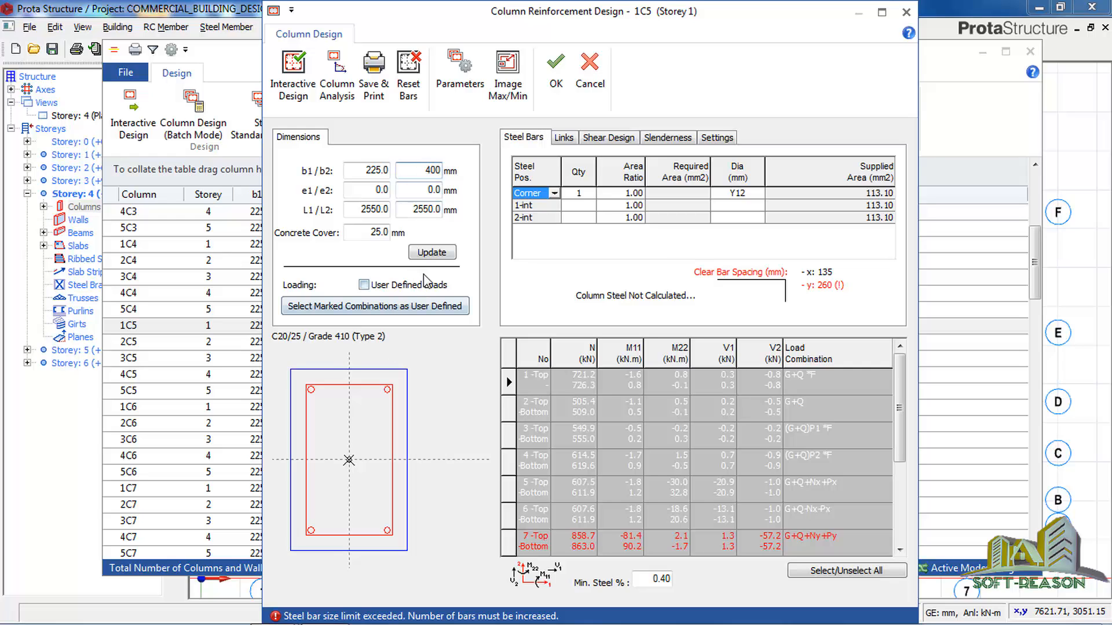
pyautogui.click(431, 253)
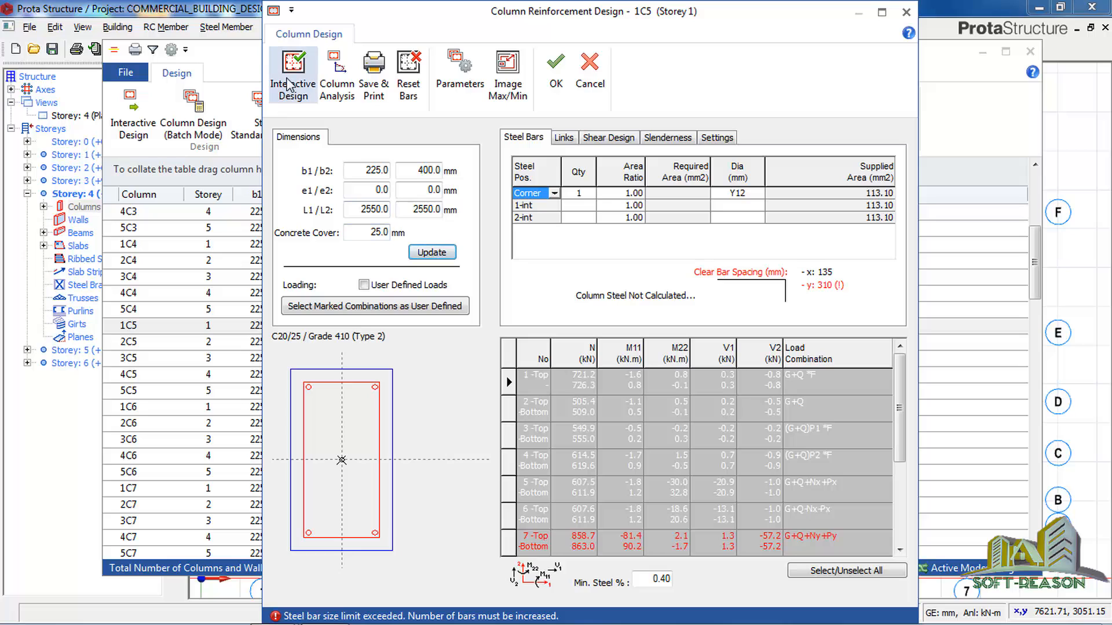
pyautogui.click(284, 93)
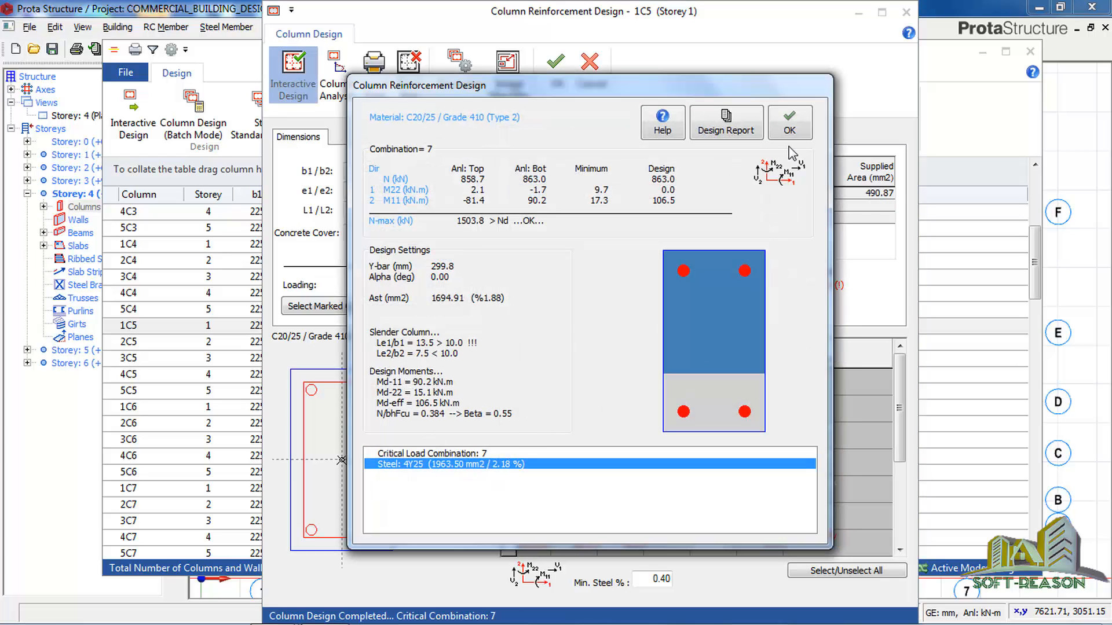
pyautogui.click(789, 122)
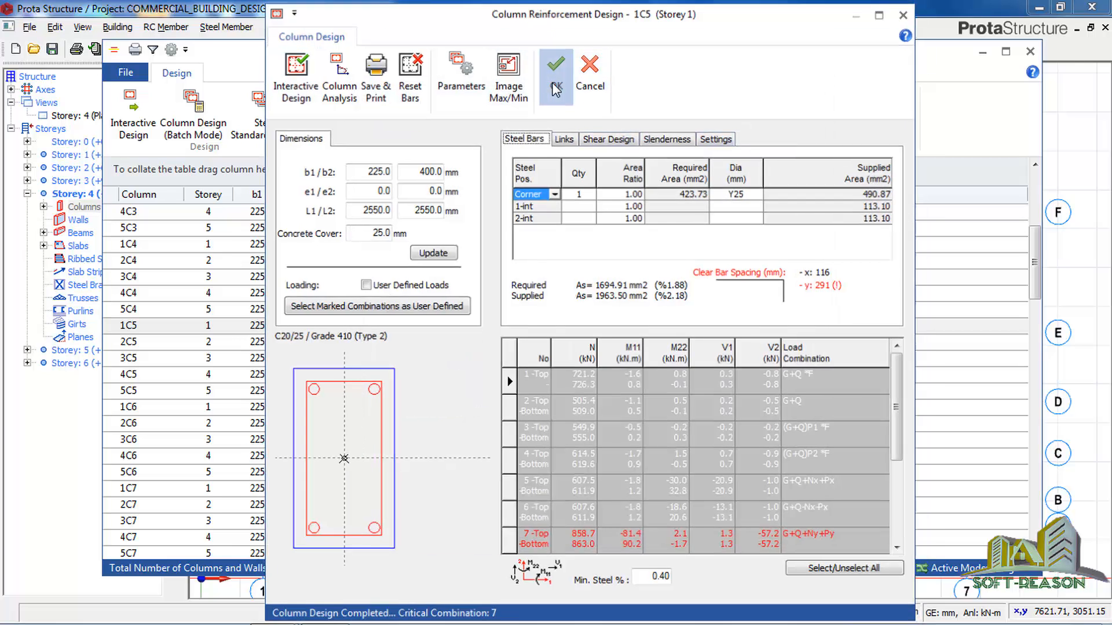
pyautogui.click(555, 86)
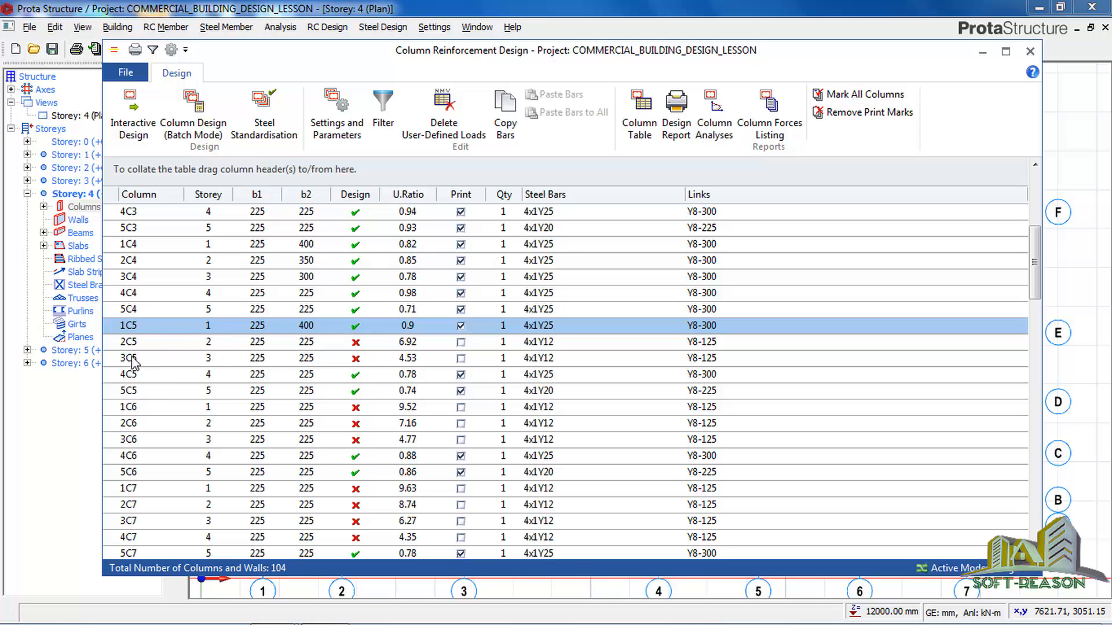
# Open storey 2 column 2C5, update its b2 dimension to 300 mm and run its interactive design.
pyautogui.click(355, 345)
pyautogui.doubleClick(355, 346)
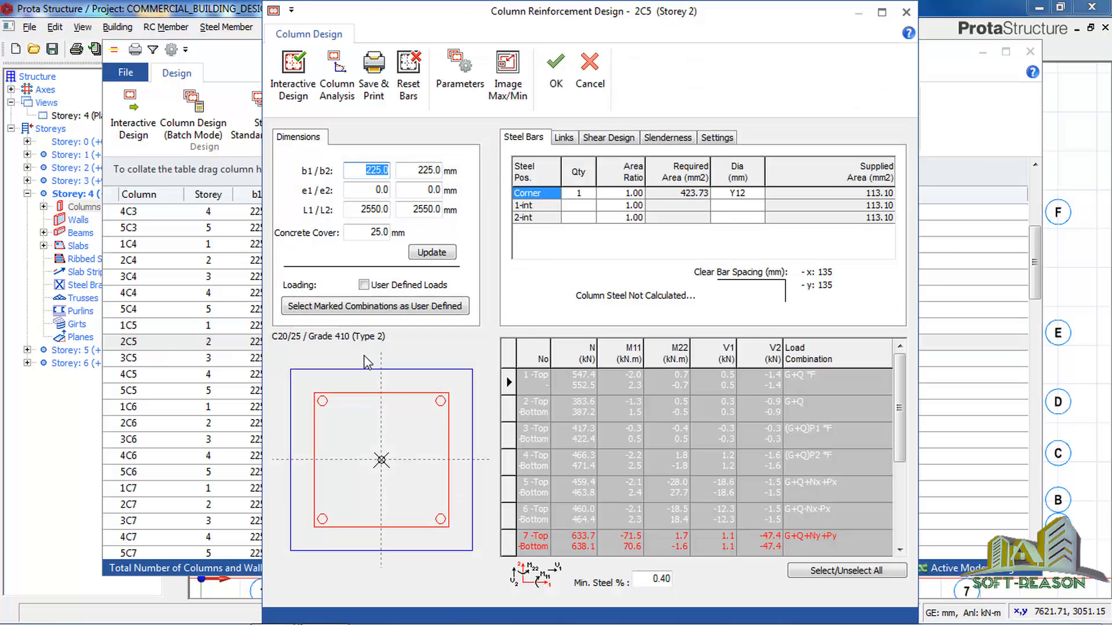
pyautogui.doubleClick(416, 171)
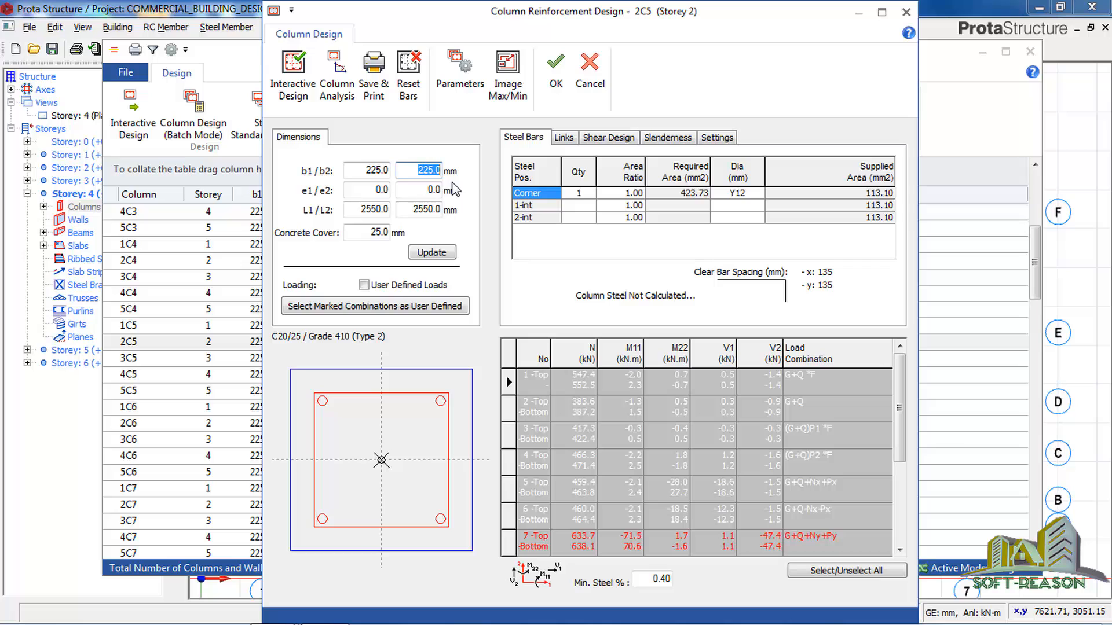
pyautogui.write('300.0')
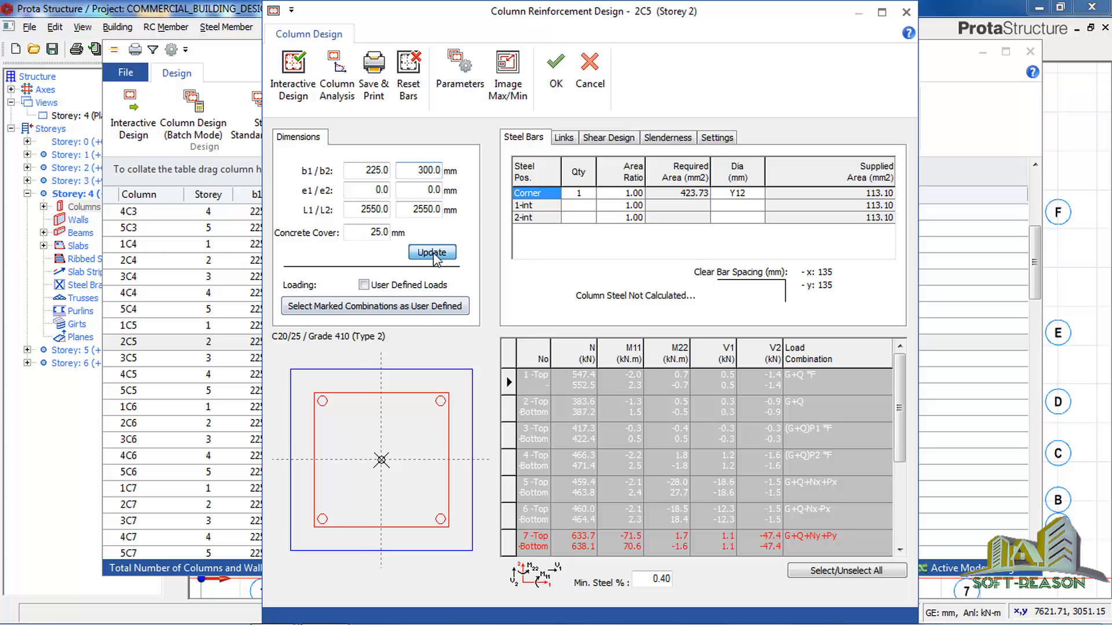
pyautogui.click(432, 255)
pyautogui.click(290, 97)
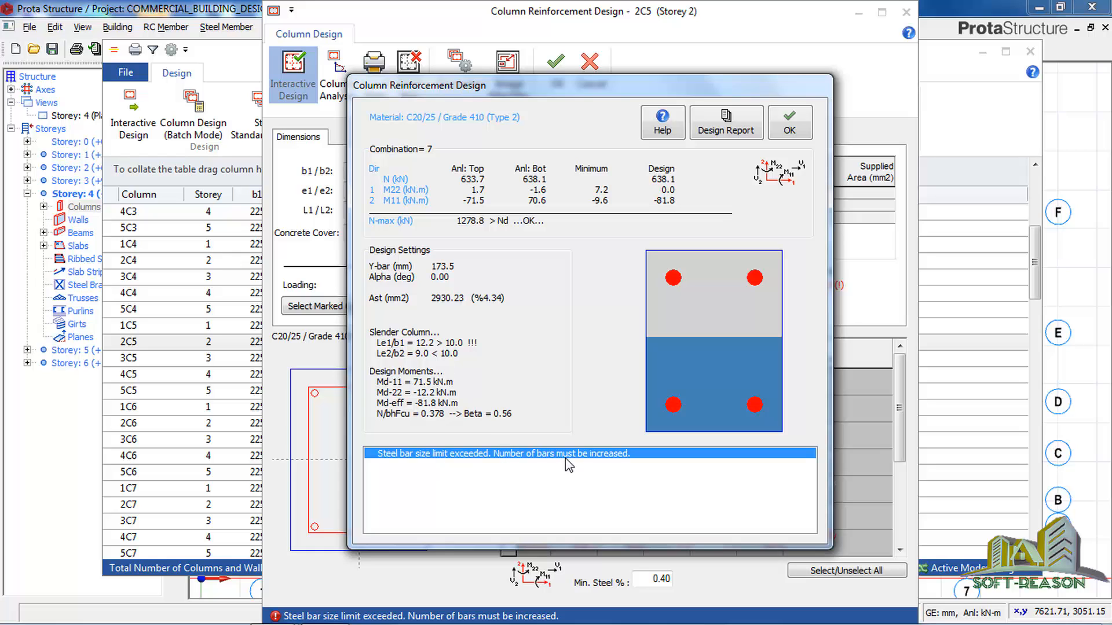
pyautogui.click(789, 131)
# Update column 2C5's b2 dimension to 350 mm, rerun its interactive design and accept the result.
pyautogui.moveTo(418, 170); pyautogui.dragTo(428, 173)
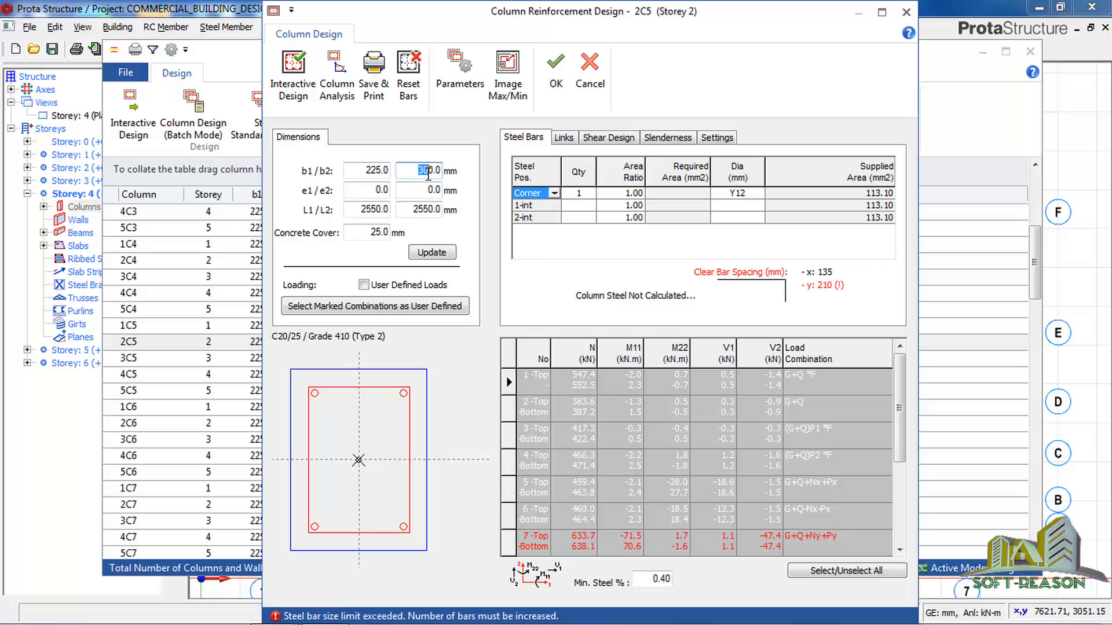
pyautogui.write('350')
pyautogui.click(293, 73)
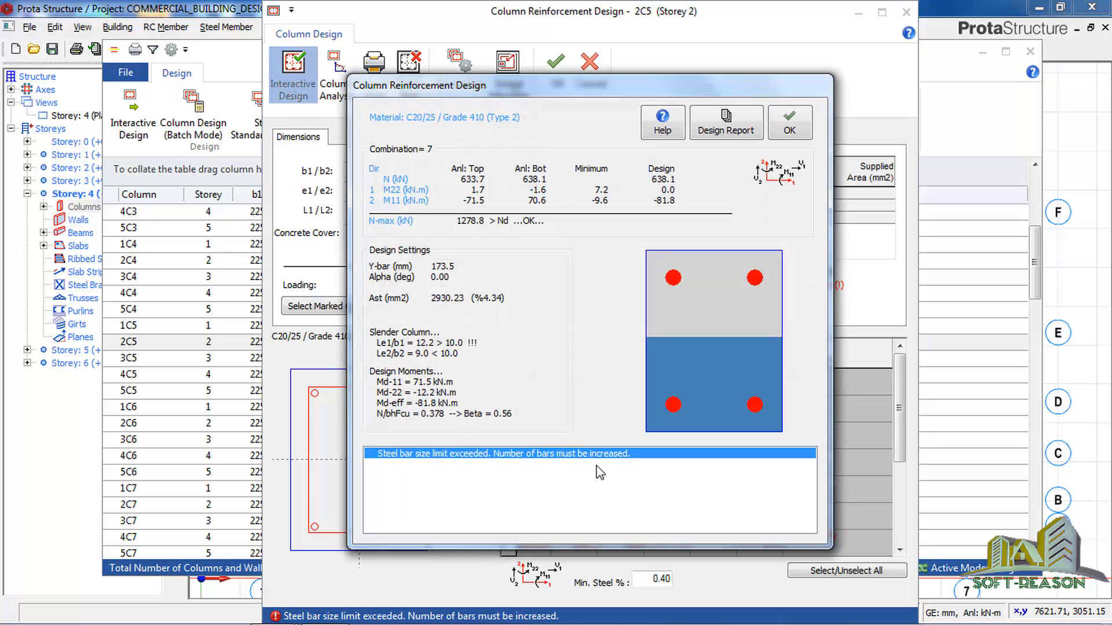
pyautogui.click(791, 131)
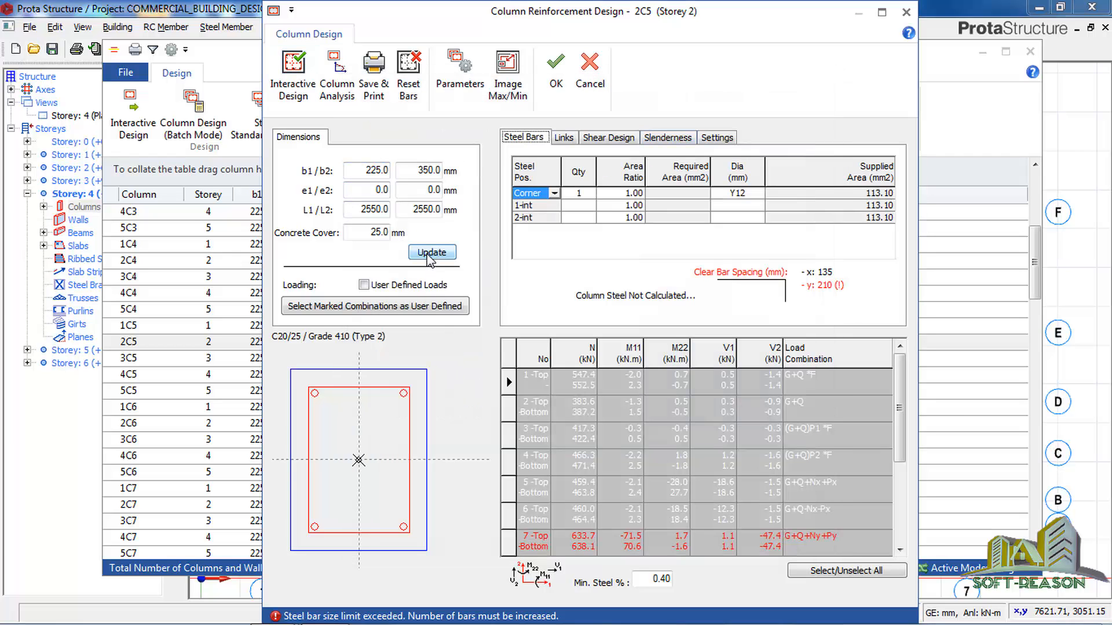
pyautogui.click(431, 253)
pyautogui.click(293, 74)
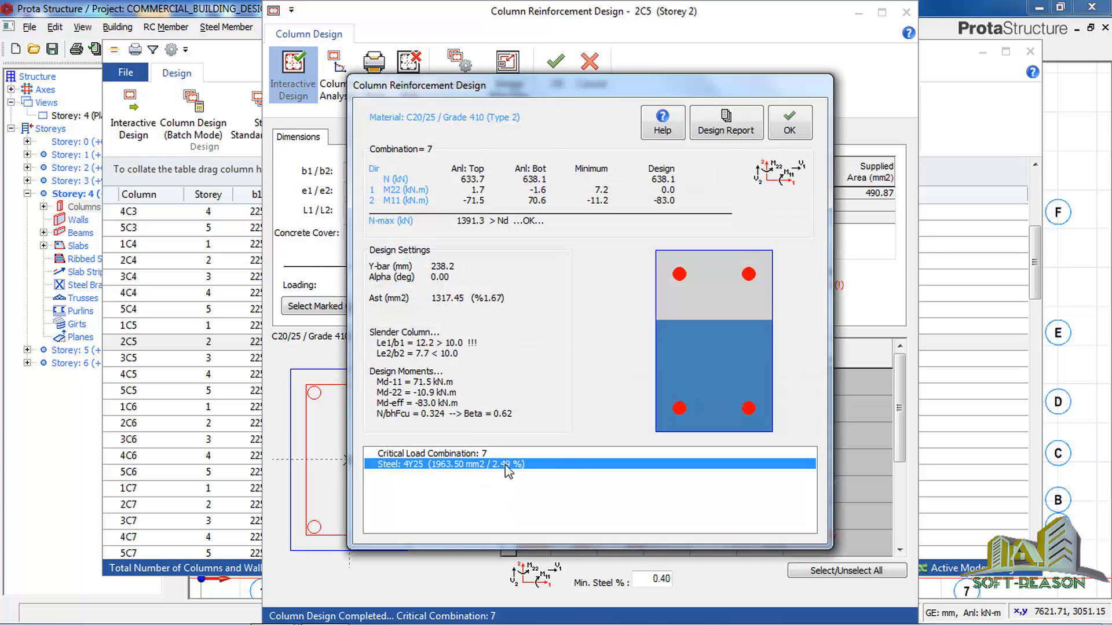
pyautogui.click(802, 126)
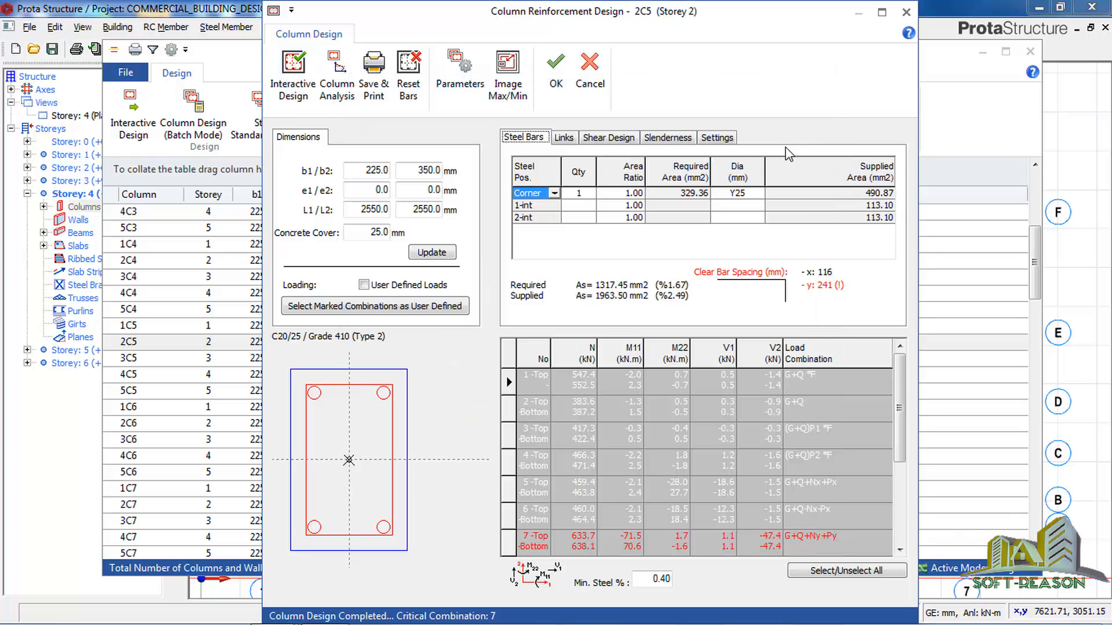
pyautogui.click(556, 73)
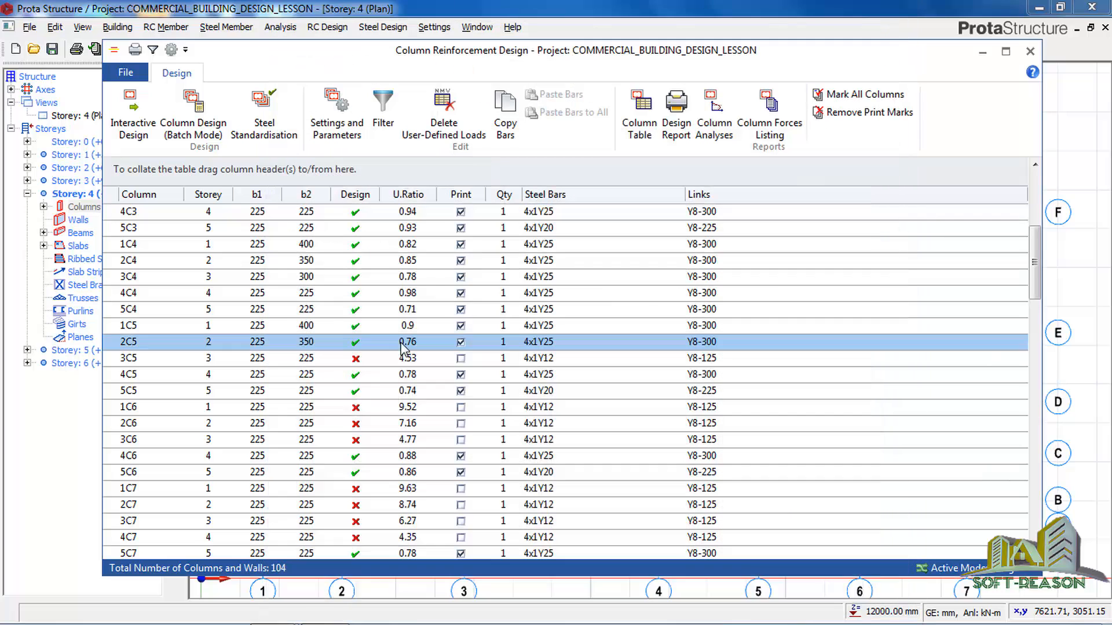
# Open storey 3 column 3C5, update its b2 dimension to 300 mm and accept its interactive design.
pyautogui.click(355, 359)
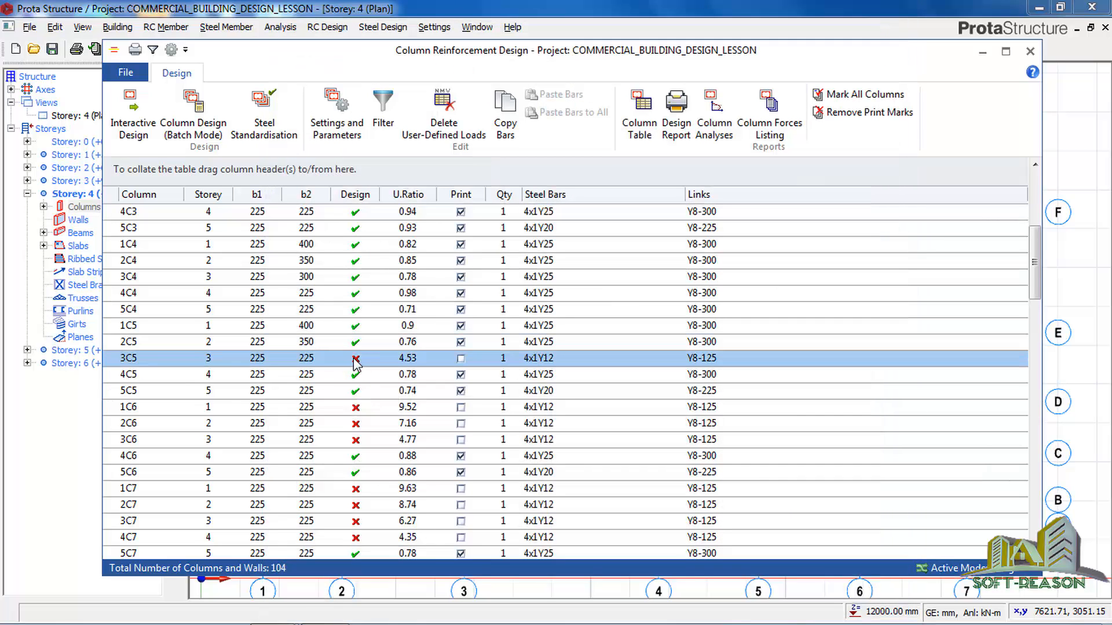
pyautogui.doubleClick(355, 359)
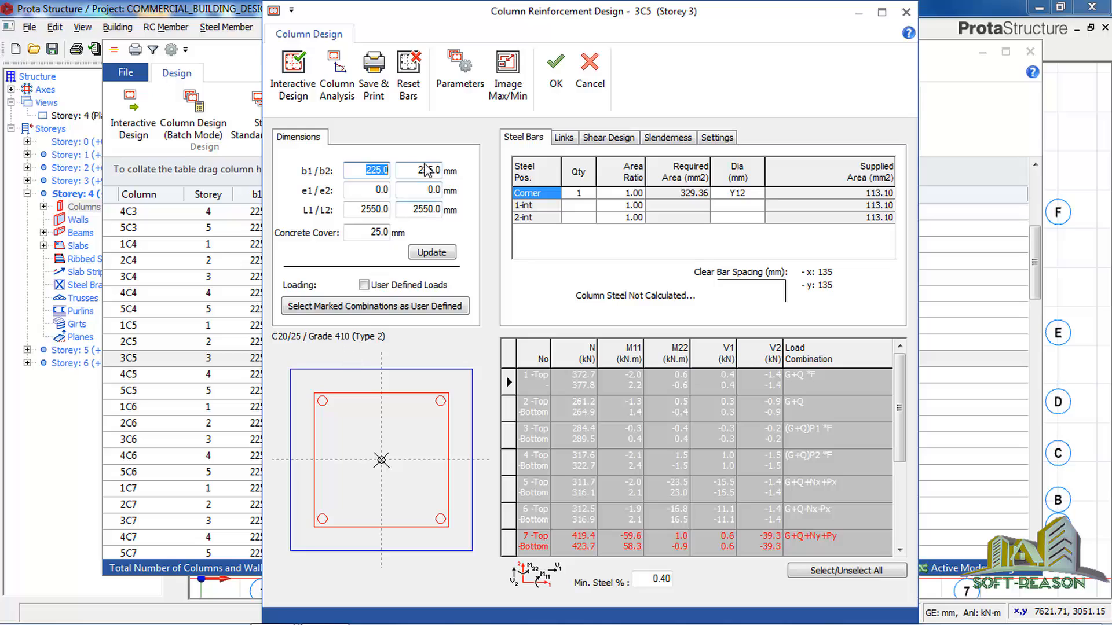
pyautogui.press('Tab')
pyautogui.write('300')
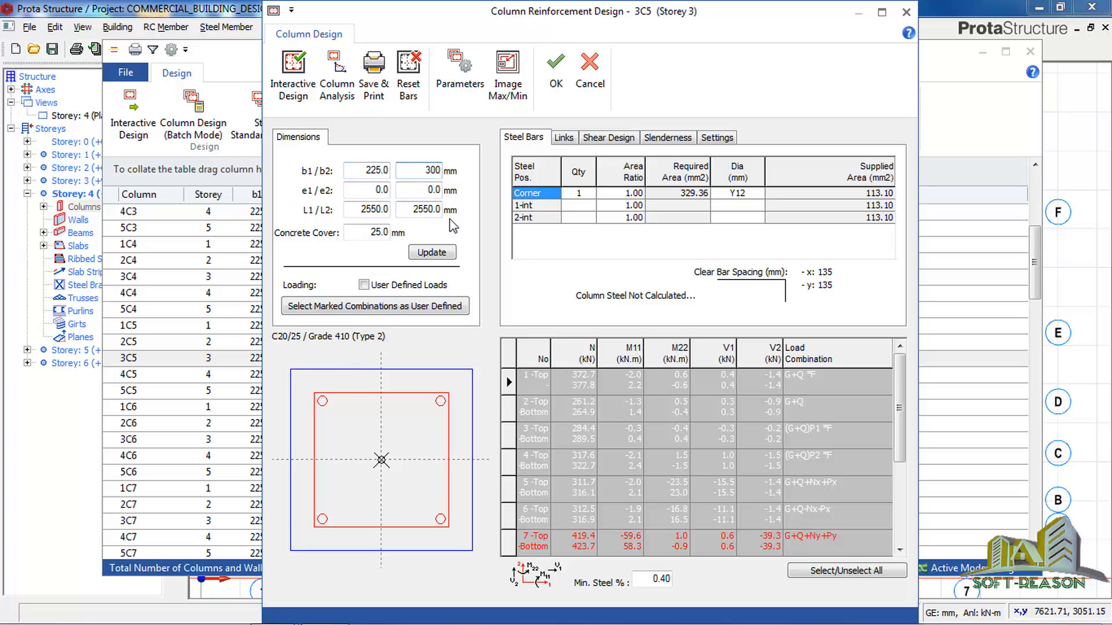
pyautogui.click(415, 255)
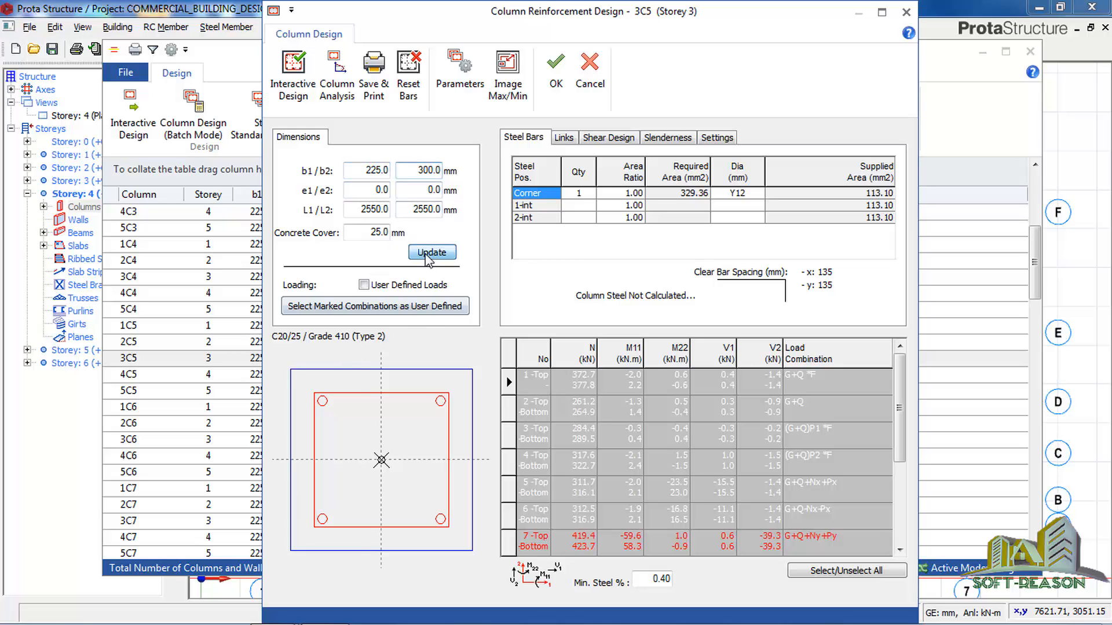
pyautogui.click(293, 73)
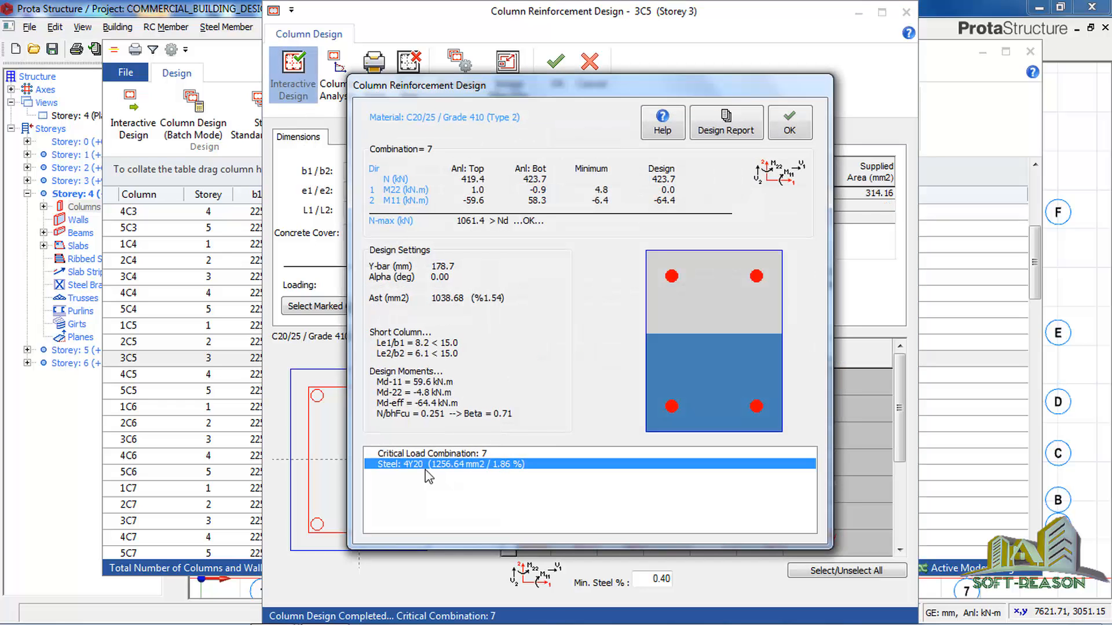
pyautogui.click(786, 136)
pyautogui.click(555, 60)
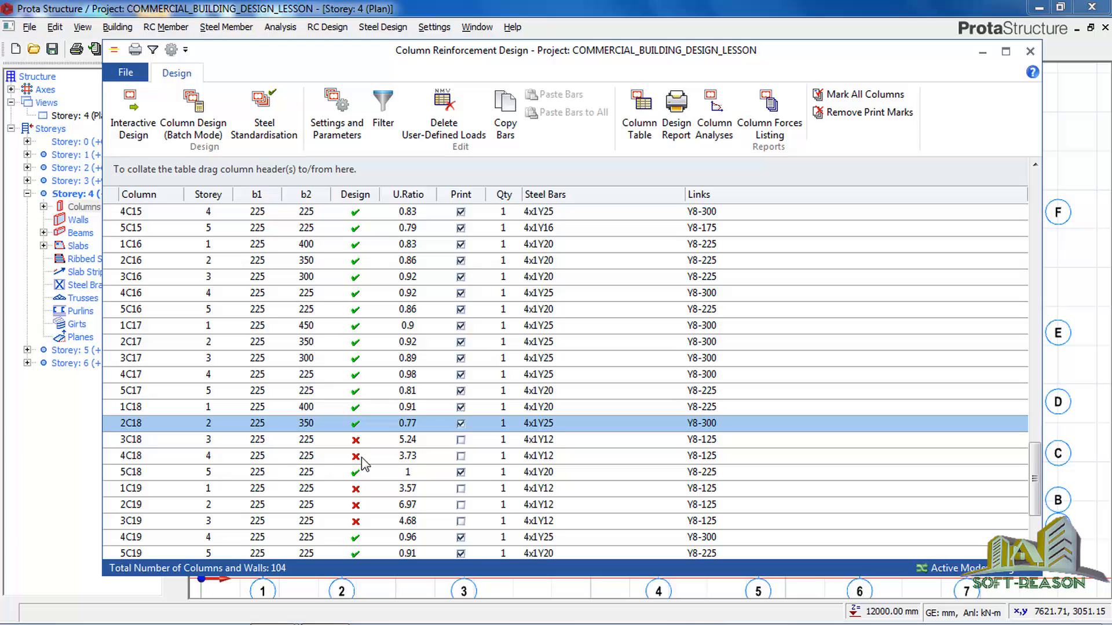
# Open storey 3 column 3C18, update its b2 dimension to 350 mm and accept its interactive design.
pyautogui.click(293, 440)
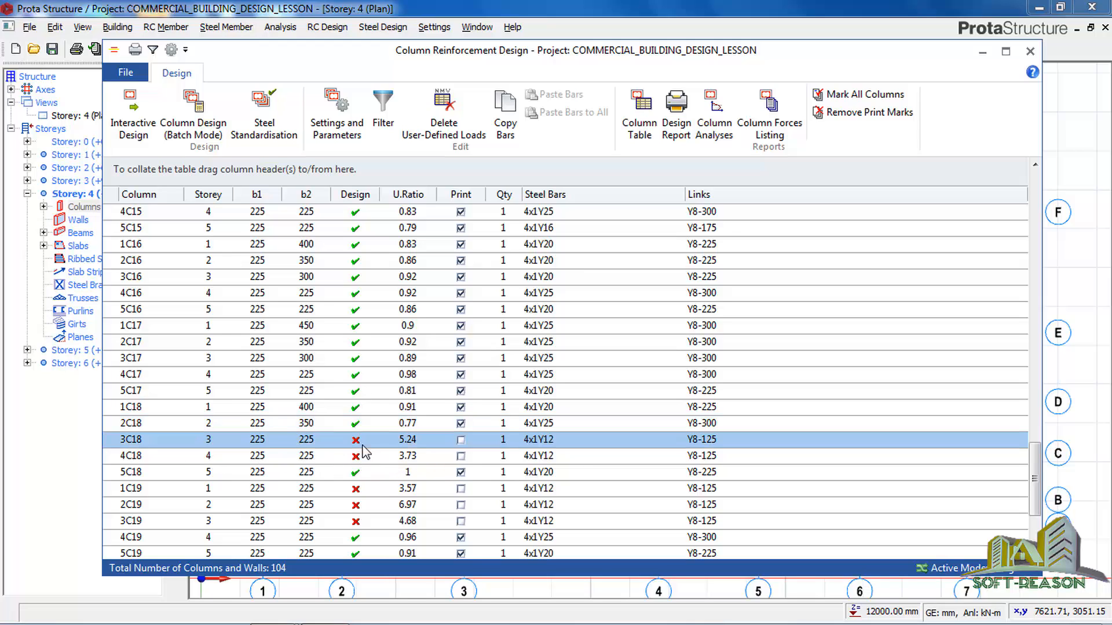
pyautogui.click(132, 130)
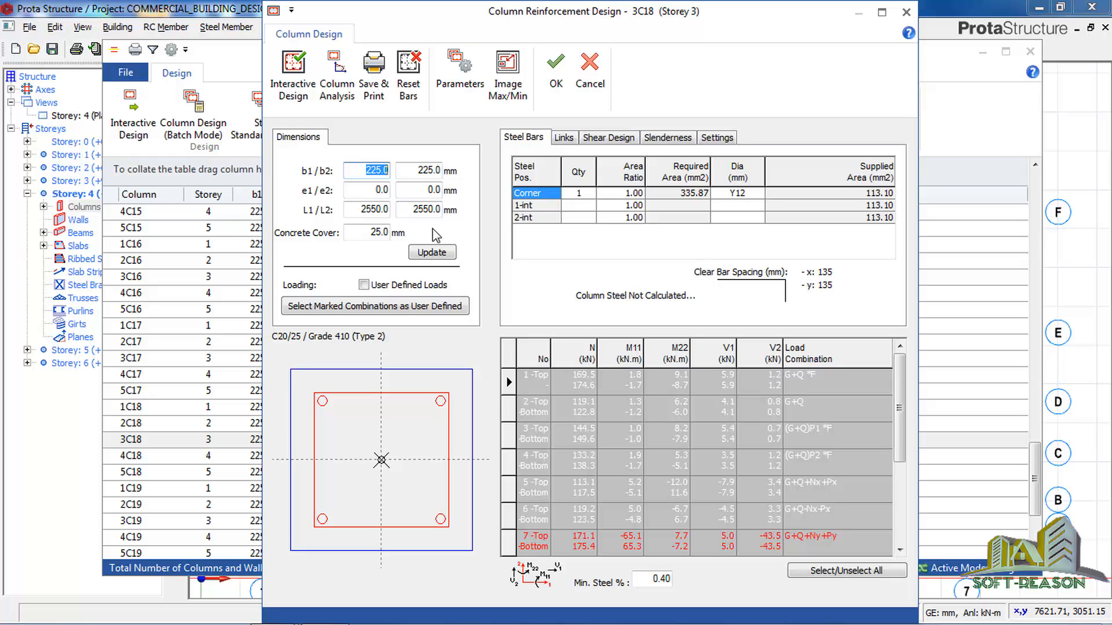
pyautogui.moveTo(418, 174); pyautogui.dragTo(437, 174)
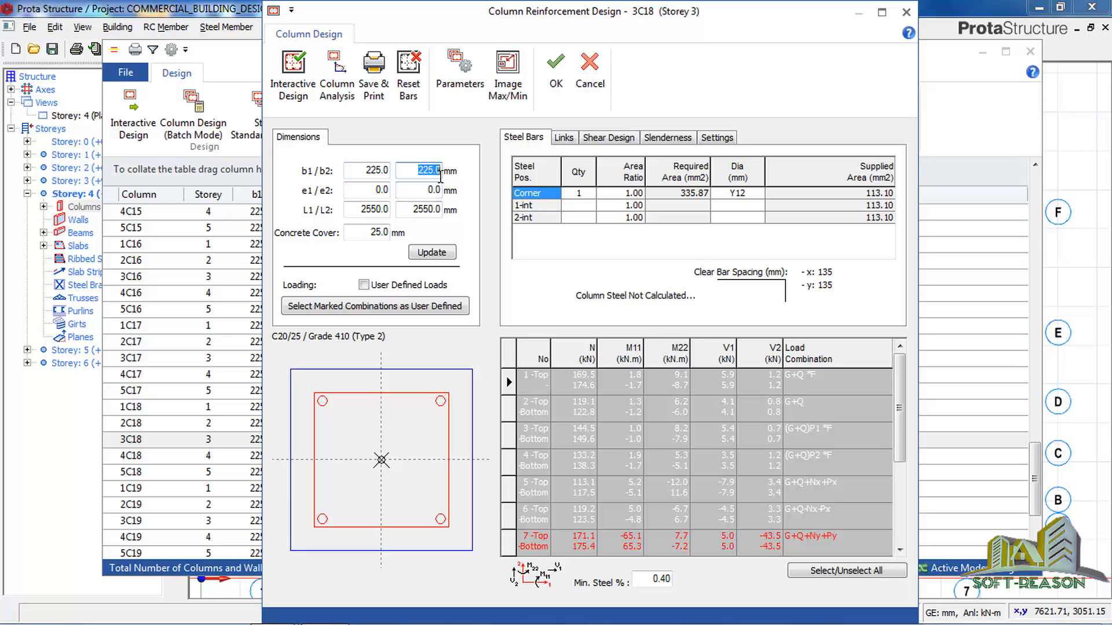
pyautogui.write('350')
pyautogui.click(431, 253)
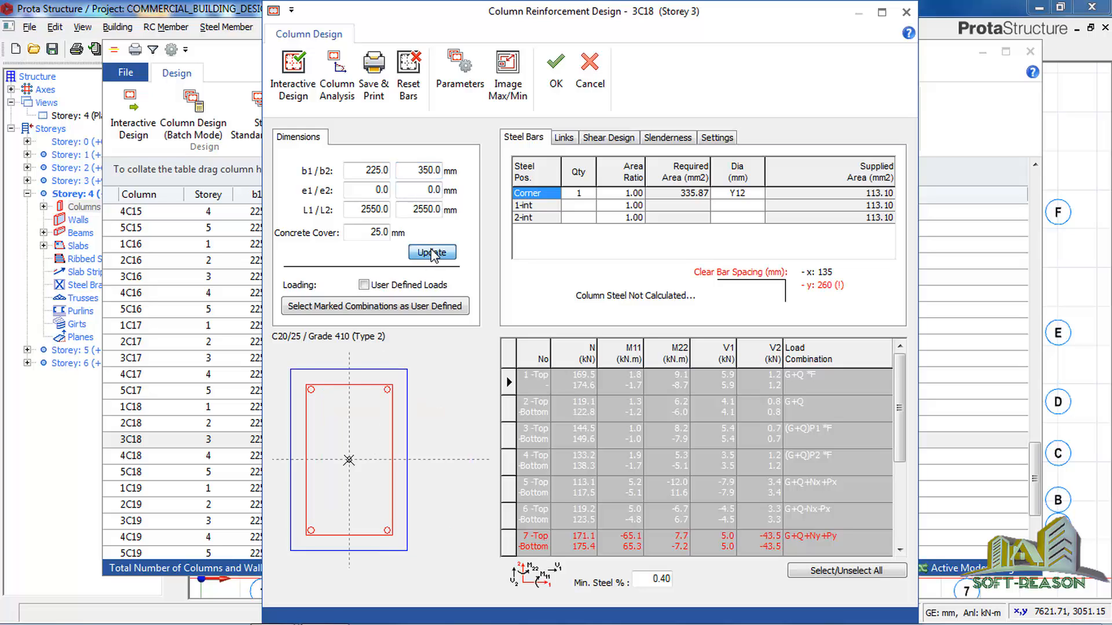
pyautogui.click(292, 82)
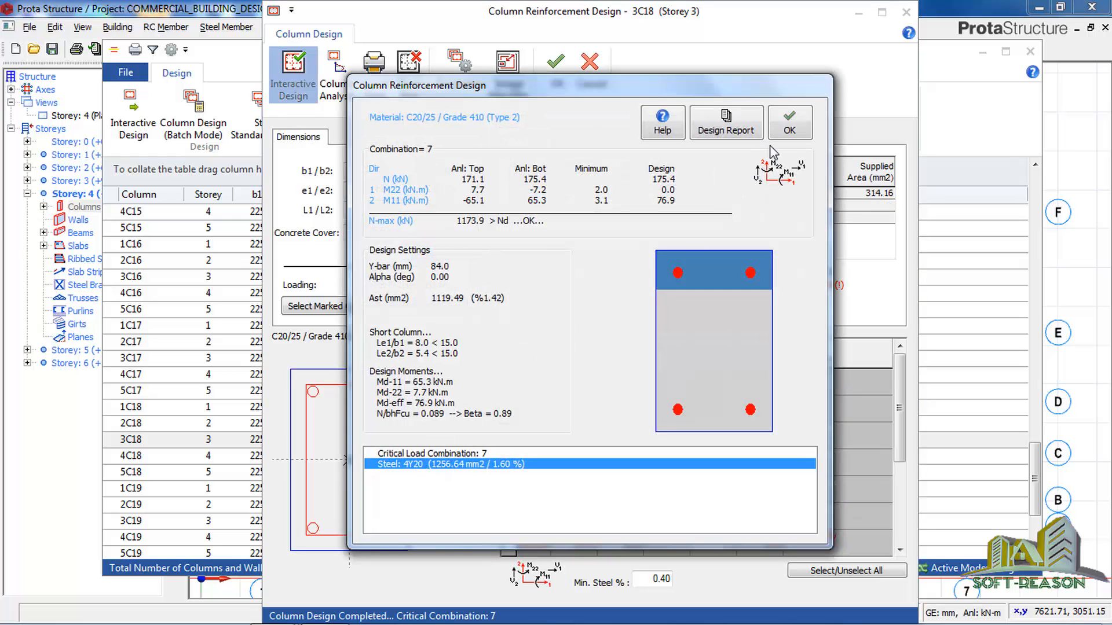
pyautogui.click(788, 129)
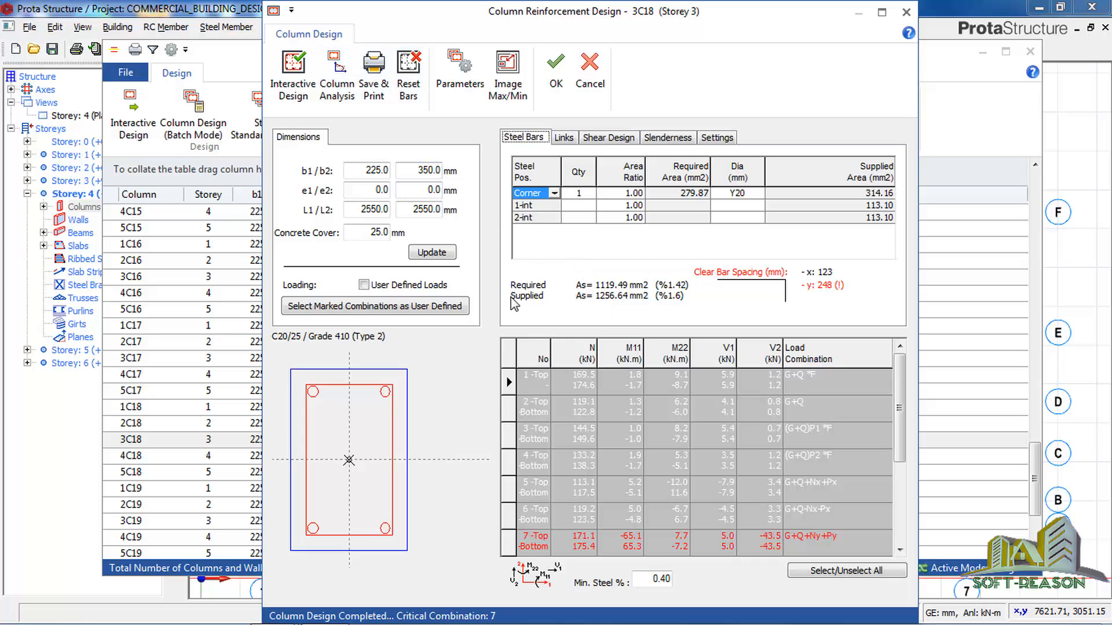
pyautogui.click(555, 80)
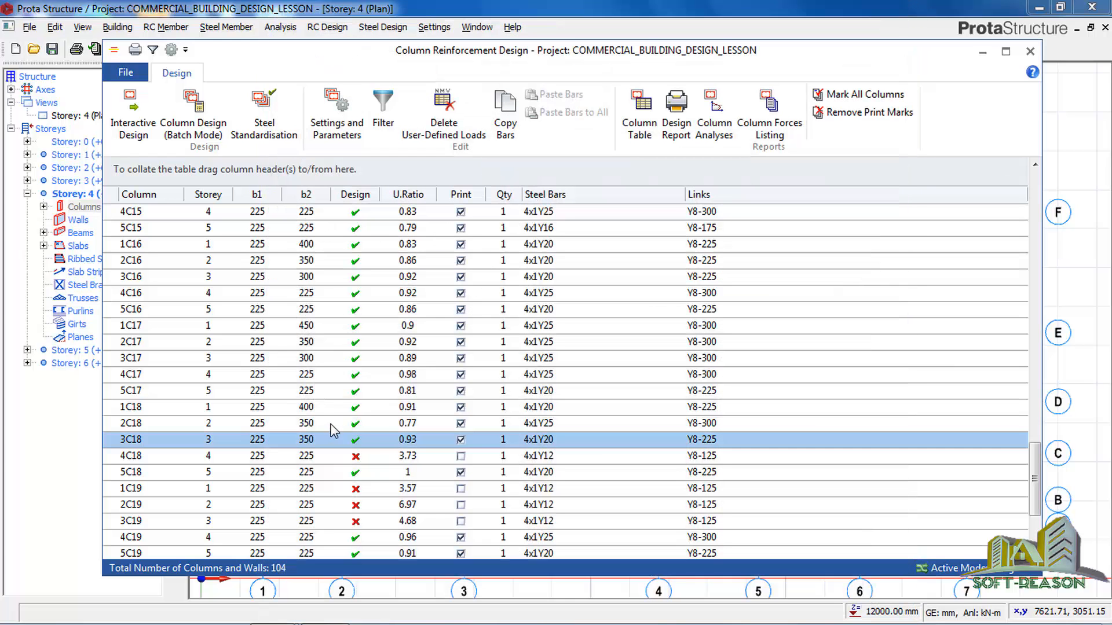
# Open storey 3 column 3C20, update its b2 dimension to 300 mm and accept its interactive design.
pyautogui.click(359, 458)
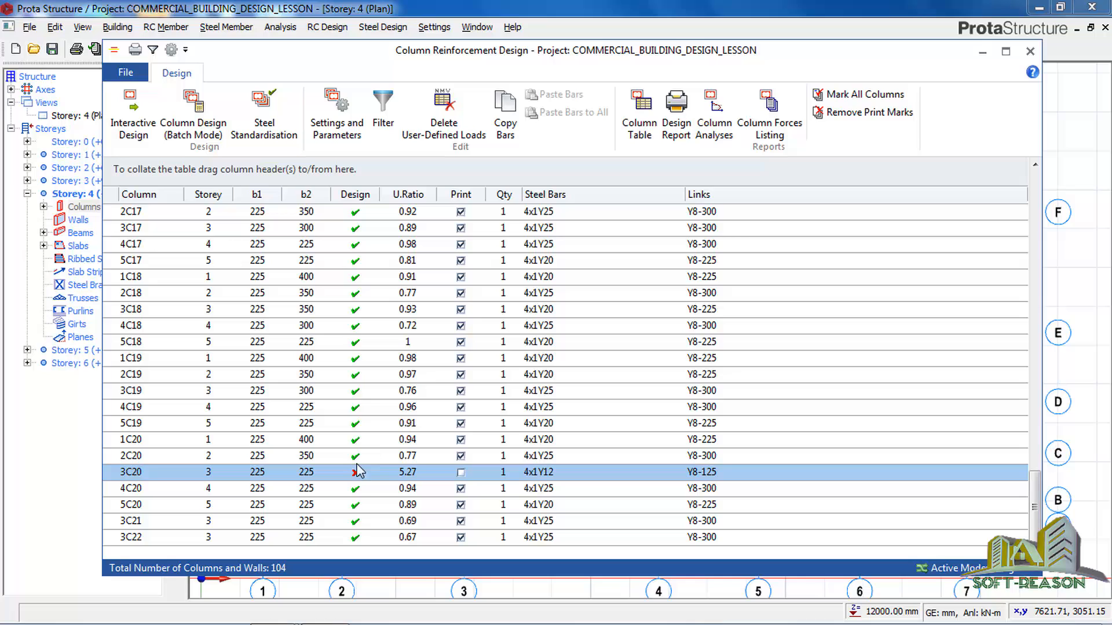
pyautogui.doubleClick(328, 473)
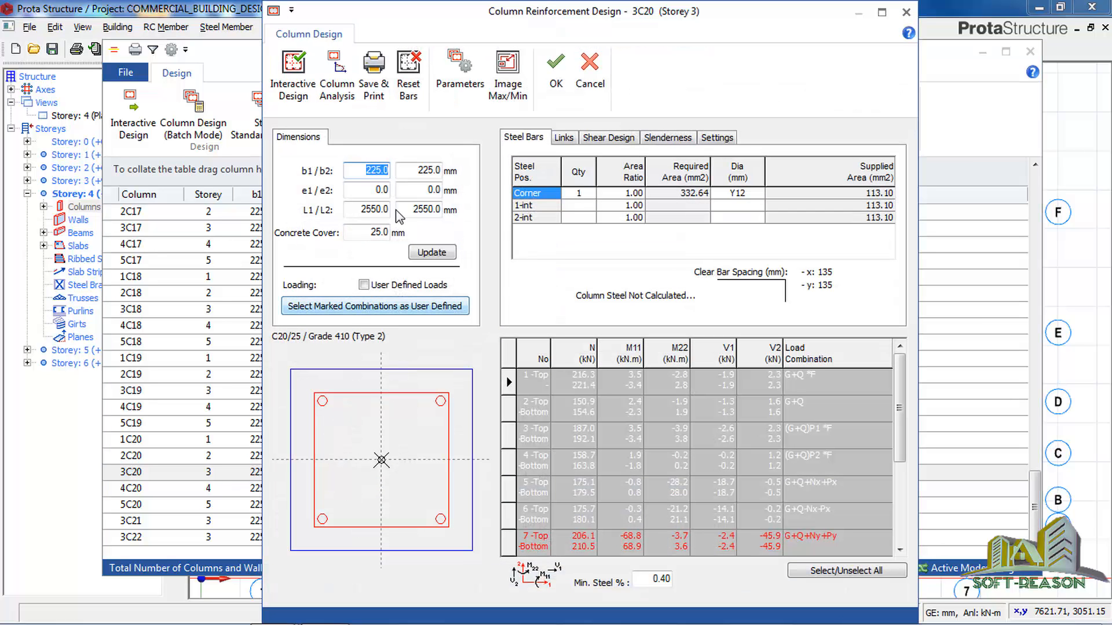
pyautogui.moveTo(418, 170); pyautogui.dragTo(463, 175)
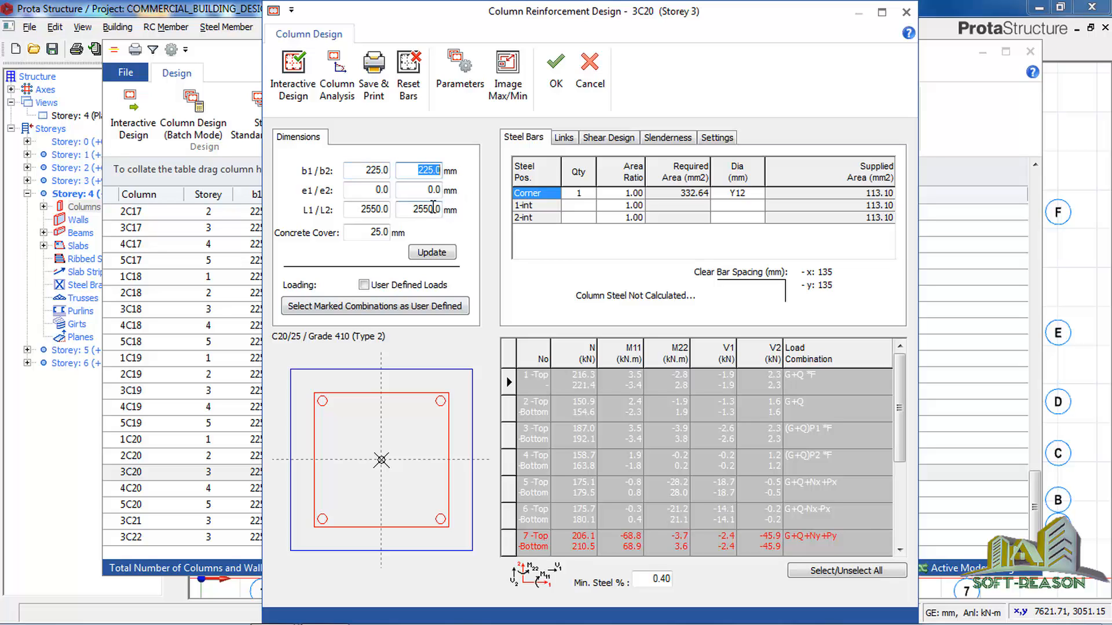
pyautogui.write('300')
pyautogui.click(433, 252)
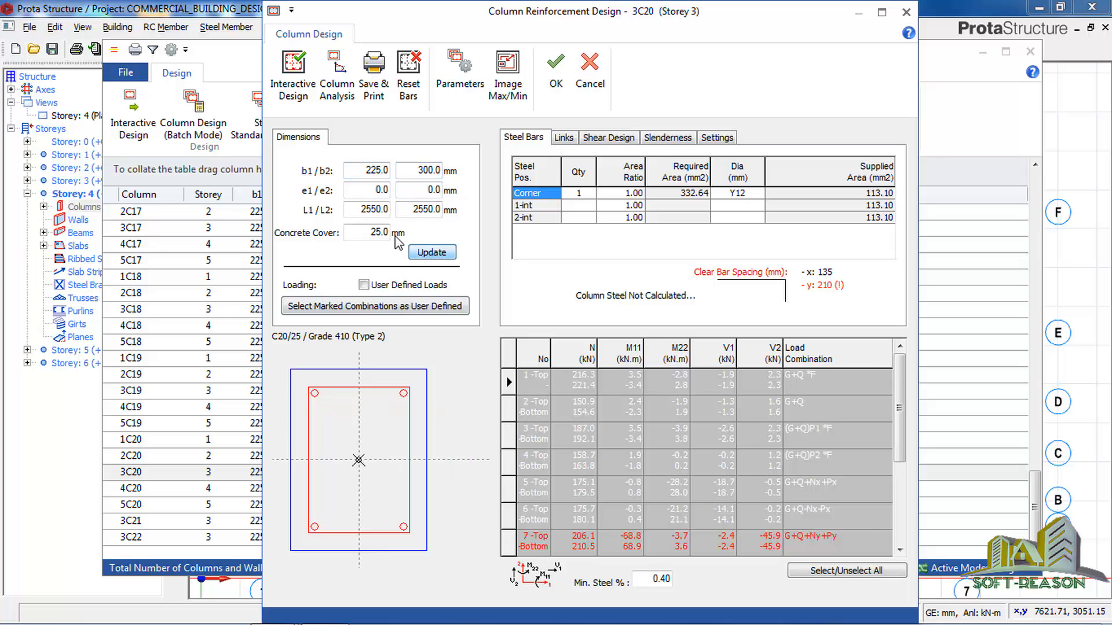
pyautogui.click(293, 69)
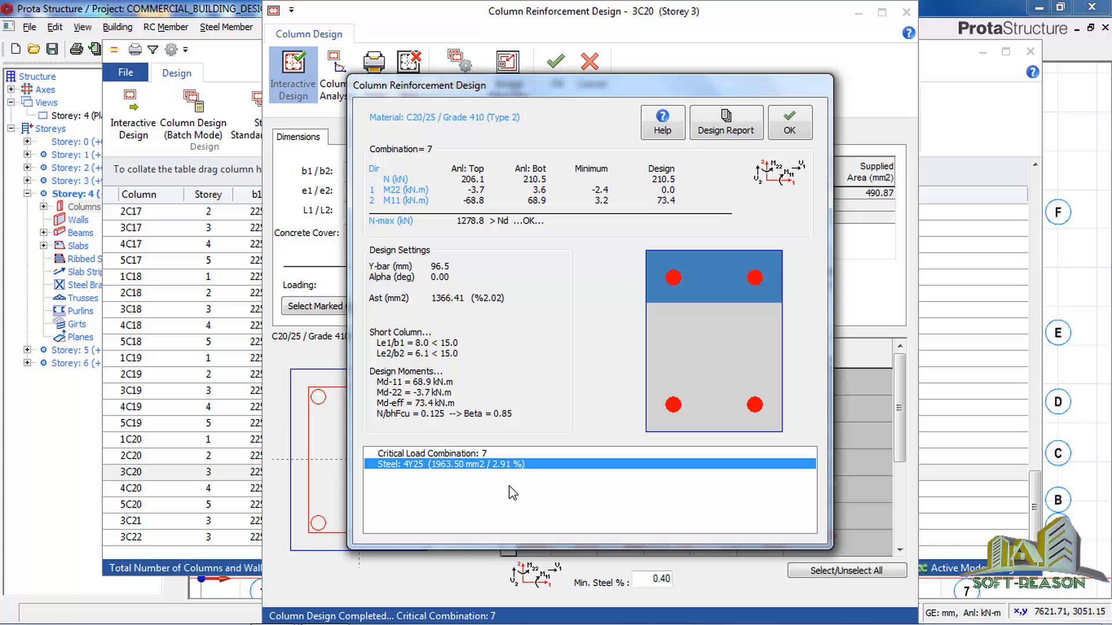
pyautogui.click(788, 122)
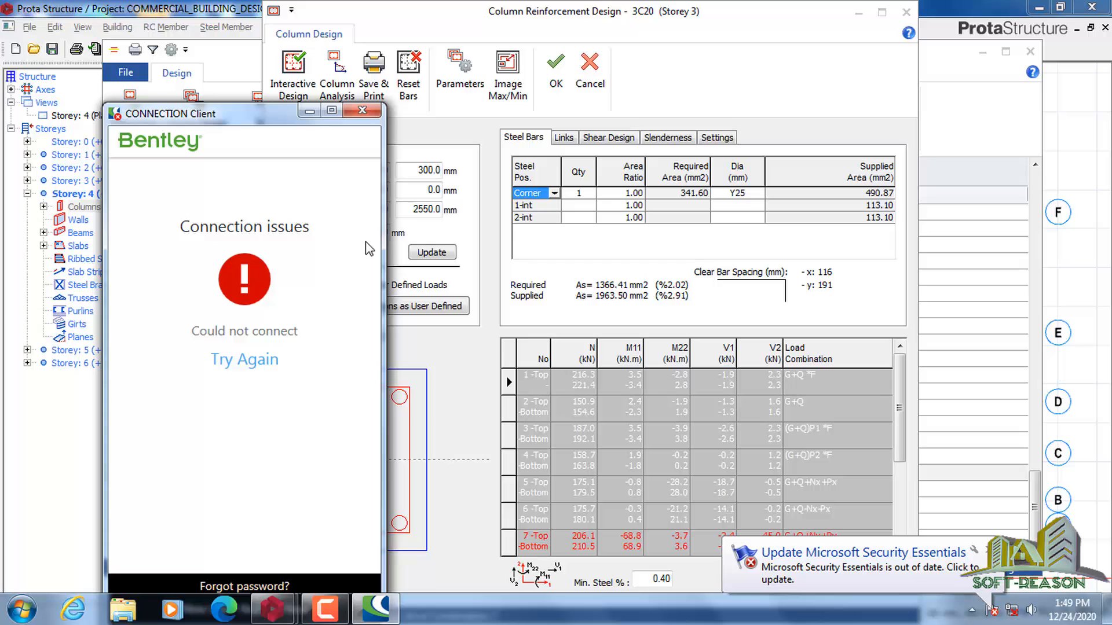
pyautogui.click(363, 110)
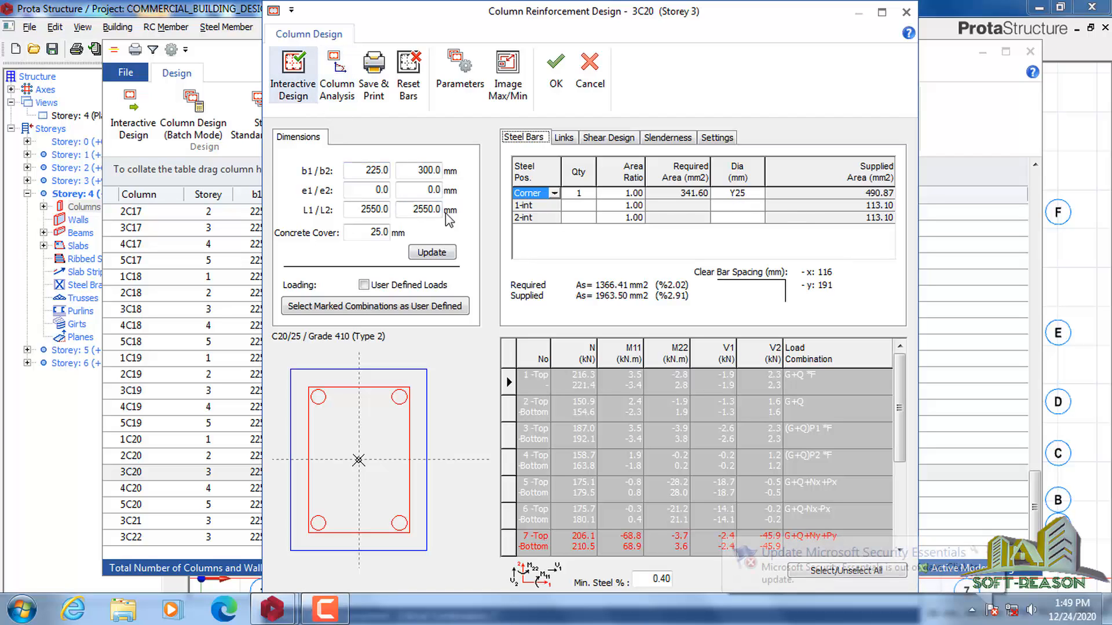
pyautogui.click(556, 73)
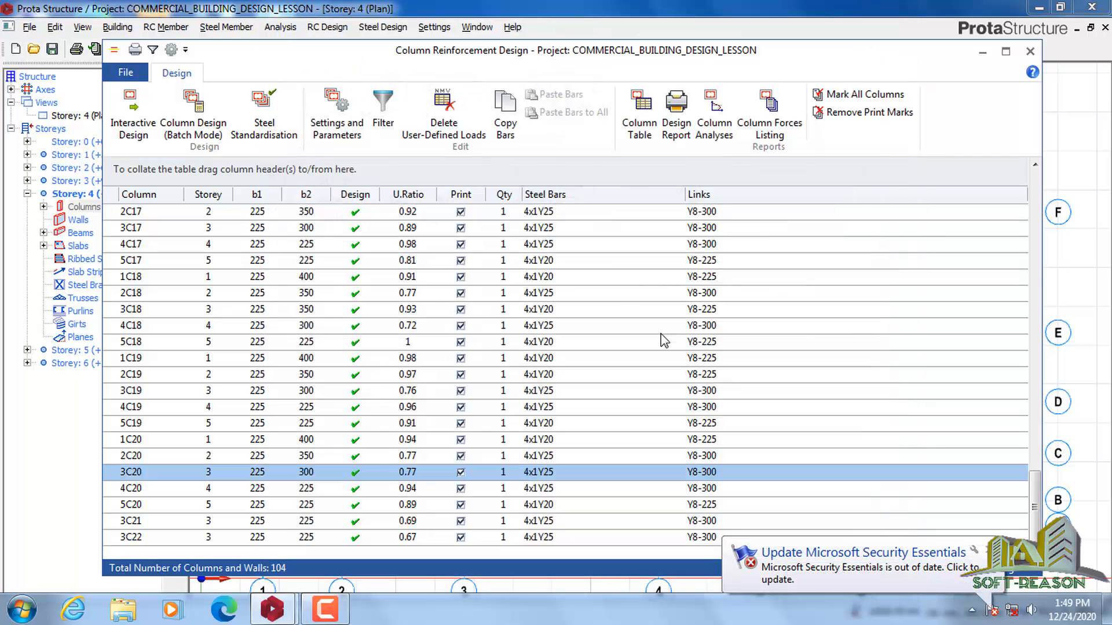
# Examine the column table's design status, utilization ratios, steel bars and links across all storeys.
pyautogui.click(797, 332)
pyautogui.scroll(3, 514, 390)
pyautogui.scroll(-3, 430, 347)
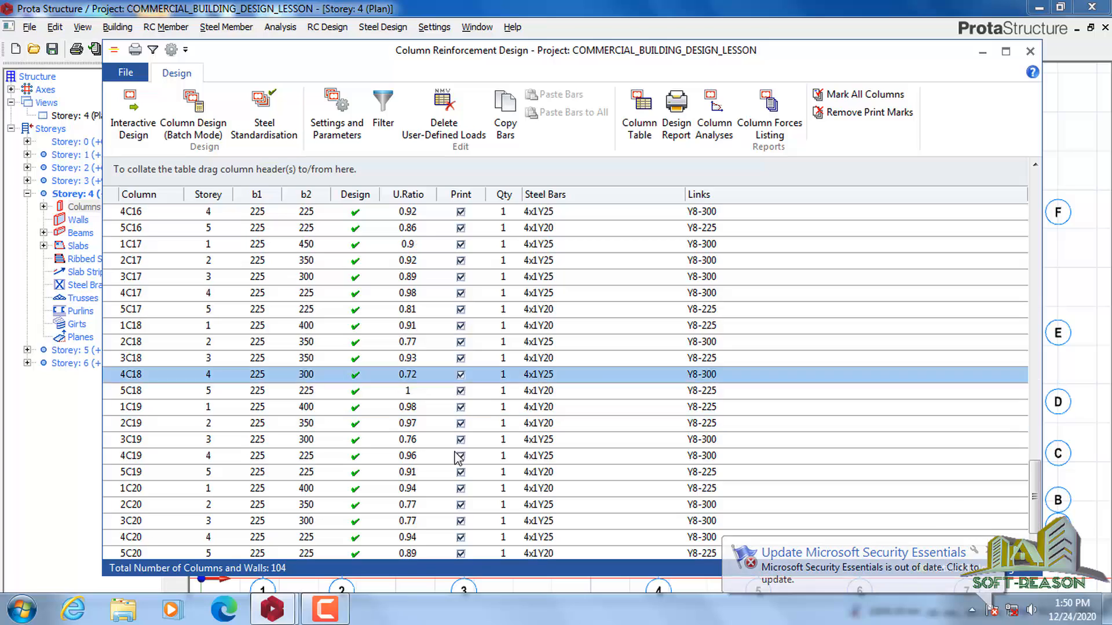
pyautogui.scroll(20, 458, 466)
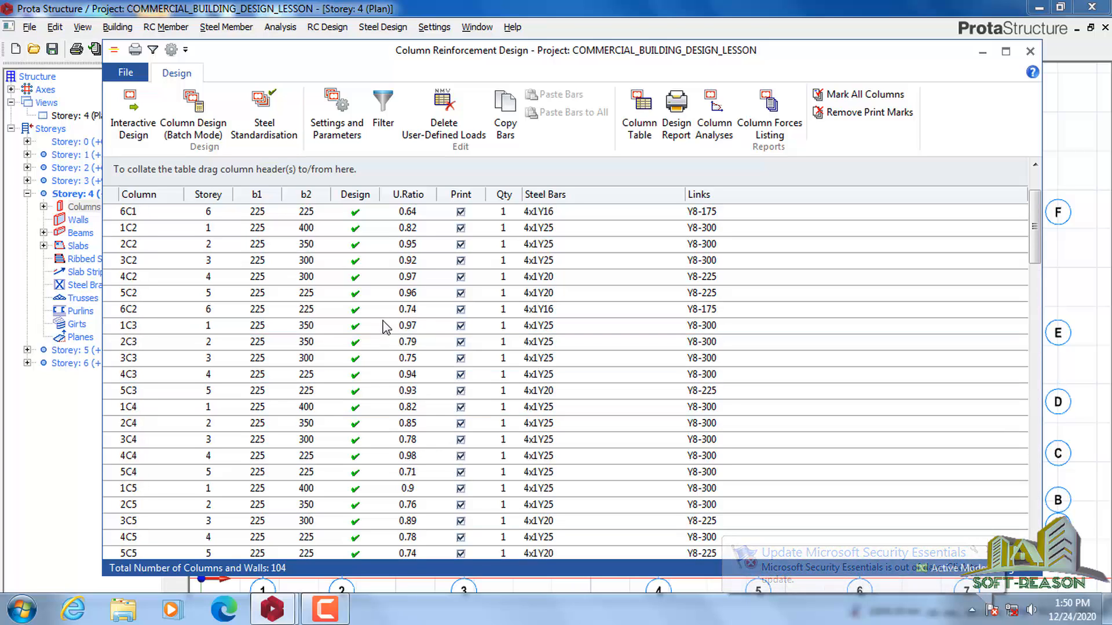
pyautogui.scroll(-6, 301, 434)
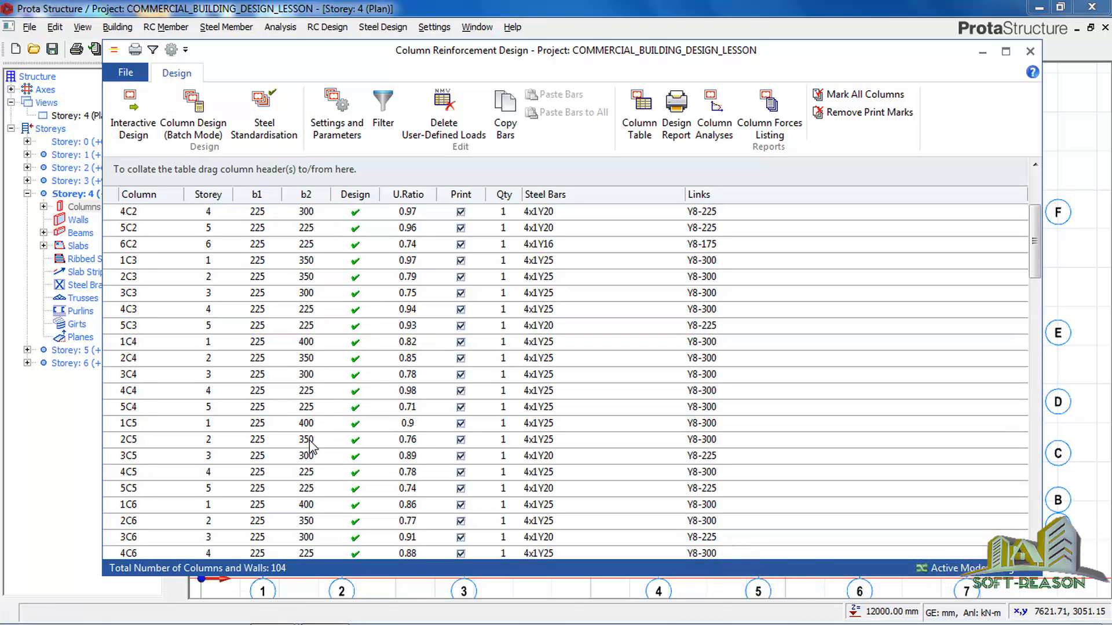
pyautogui.scroll(-5, 317, 467)
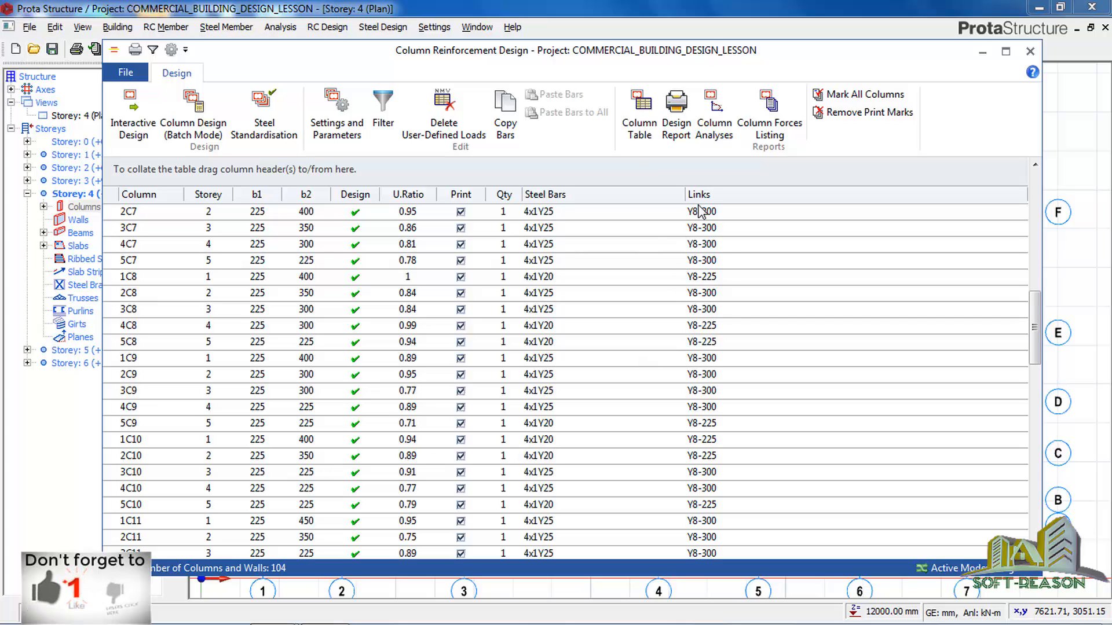
pyautogui.scroll(1, 544, 344)
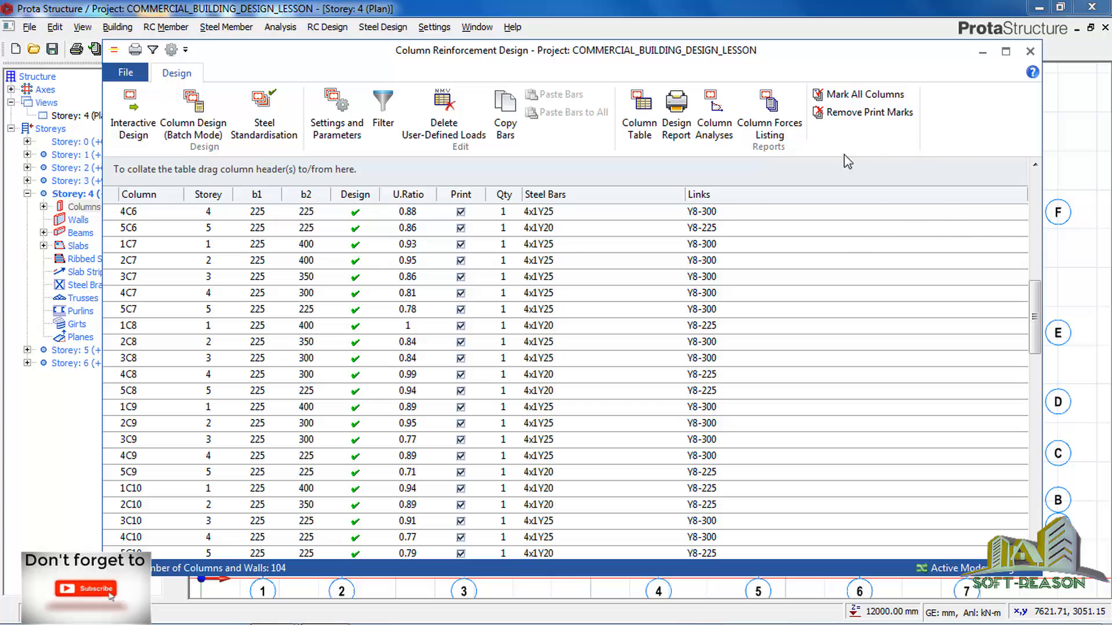
pyautogui.click(676, 129)
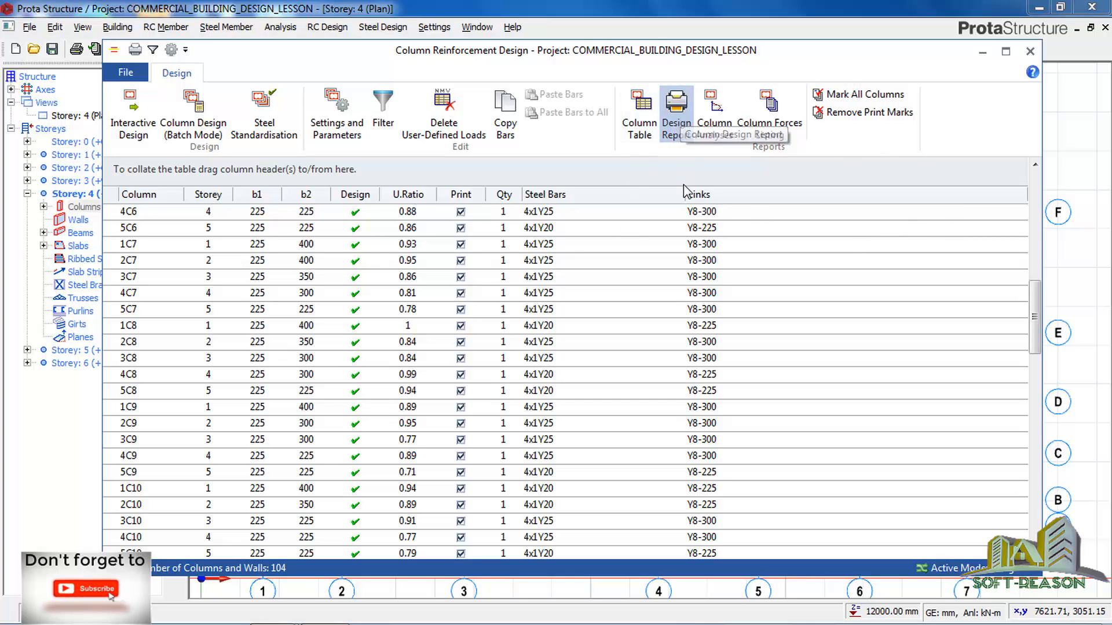
pyautogui.click(672, 132)
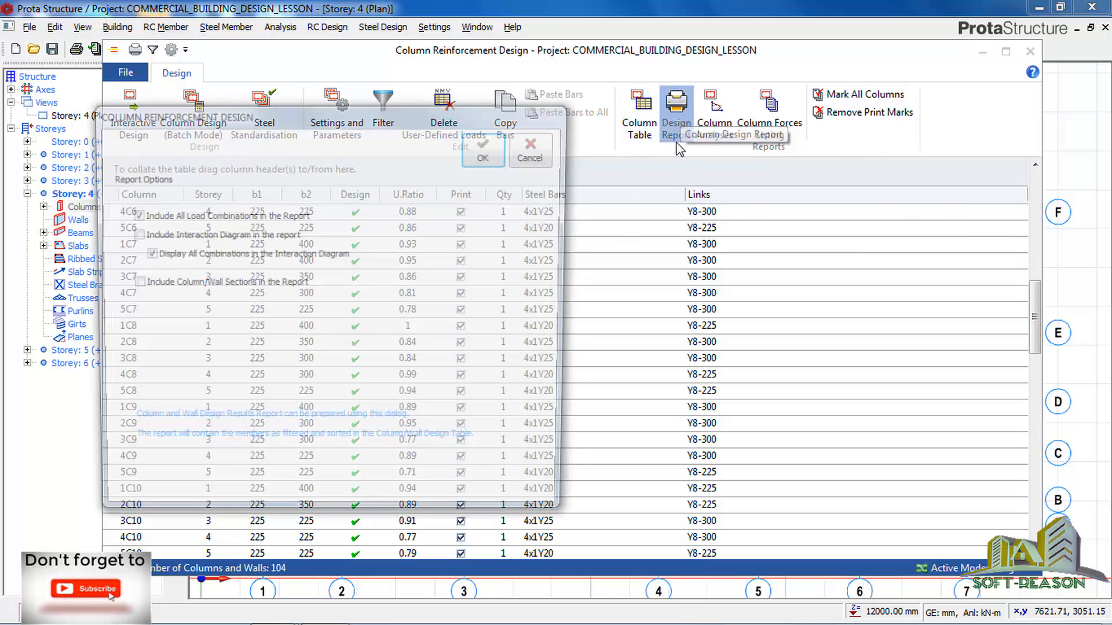
pyautogui.click(132, 283)
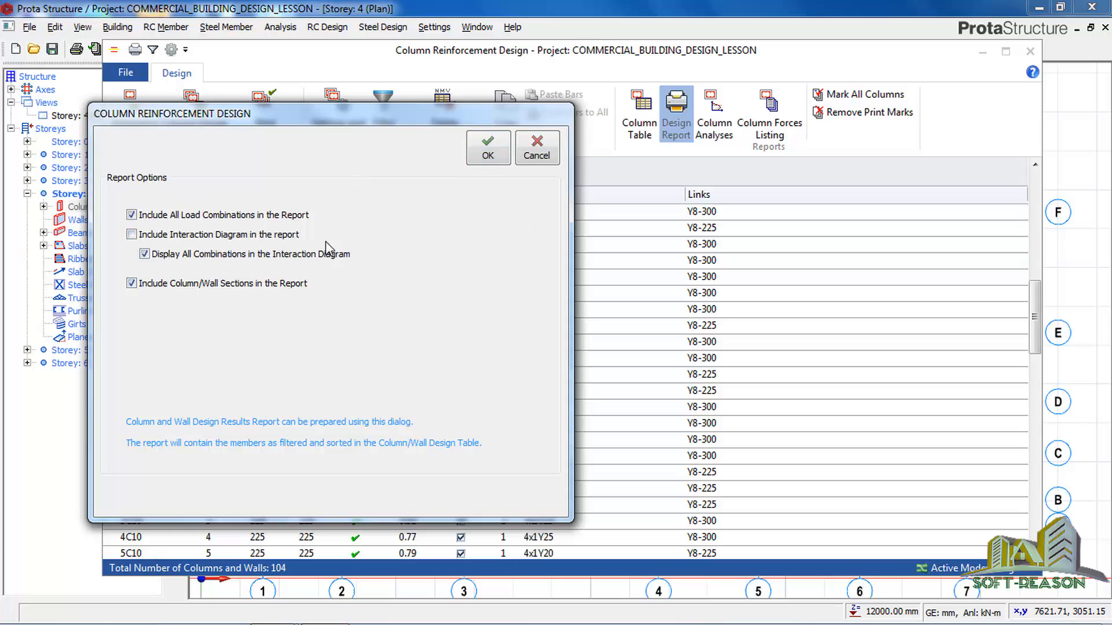
pyautogui.click(536, 149)
# Review the column table's upper rows and close the column reinforcement design.
pyautogui.scroll(8, 359, 323)
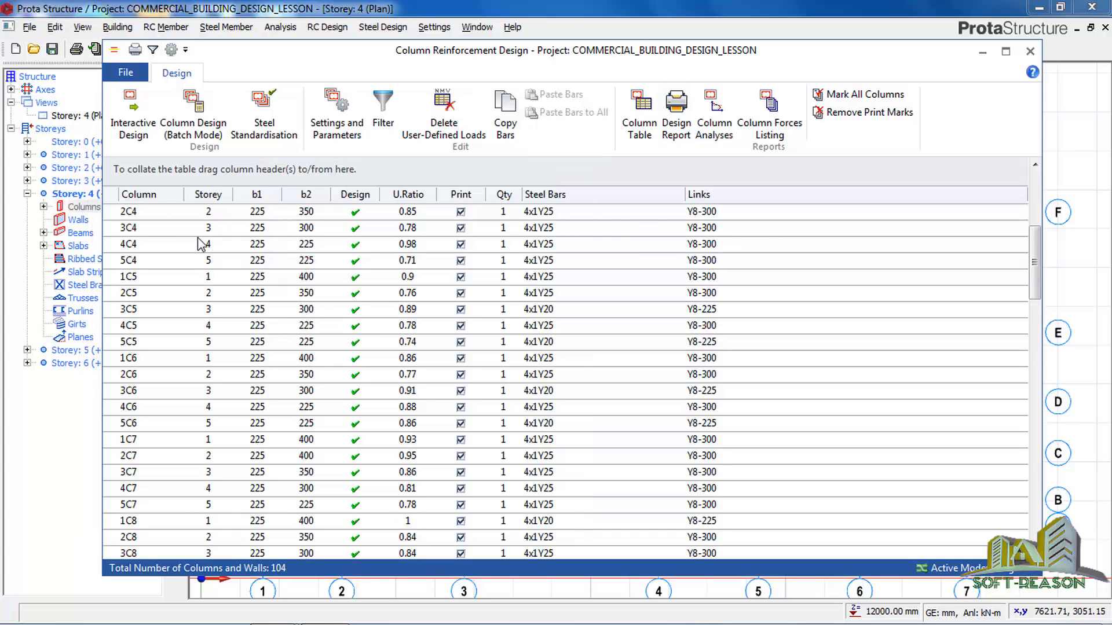
pyautogui.scroll(1, 191, 234)
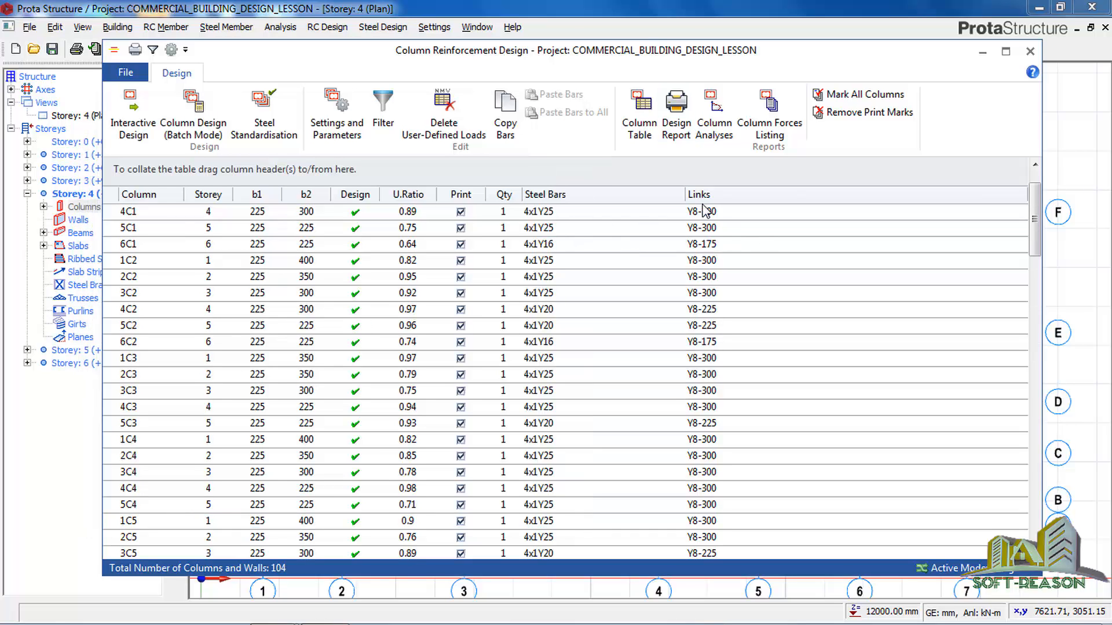
pyautogui.click(1030, 51)
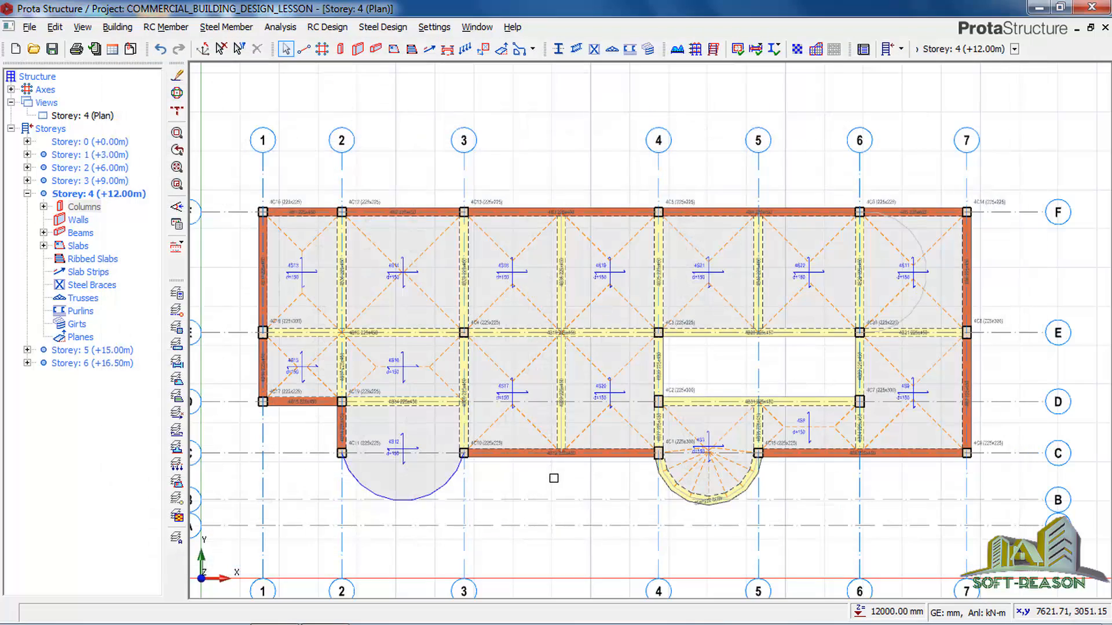
# Open the Model and Analysis Results Display from the building's post-analysis options.
pyautogui.scroll(4, 553, 478)
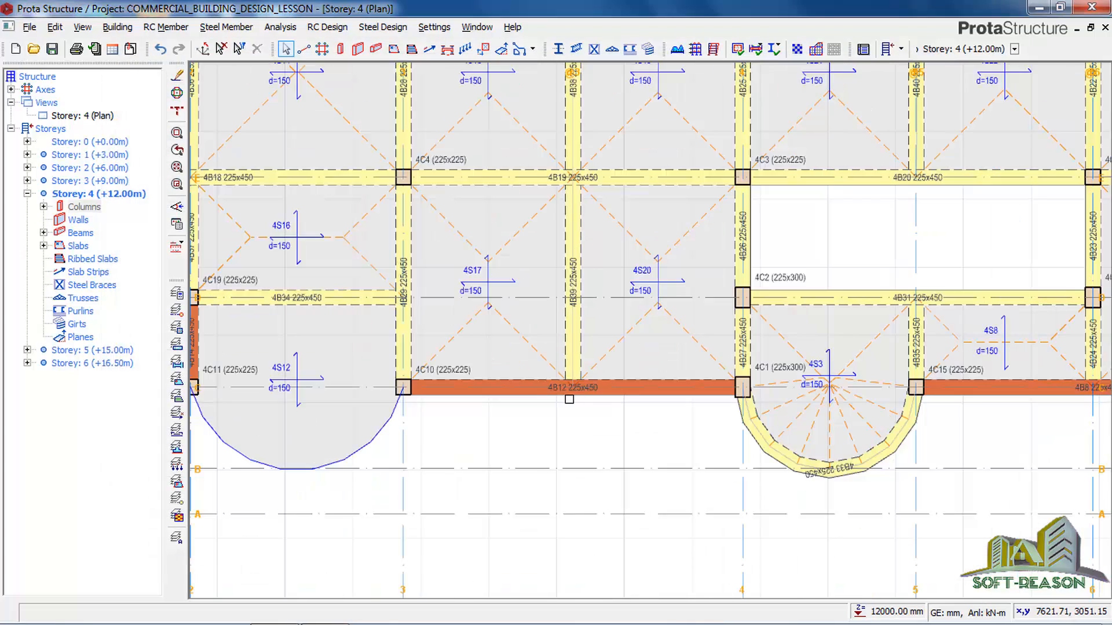
pyautogui.scroll(-4, 570, 399)
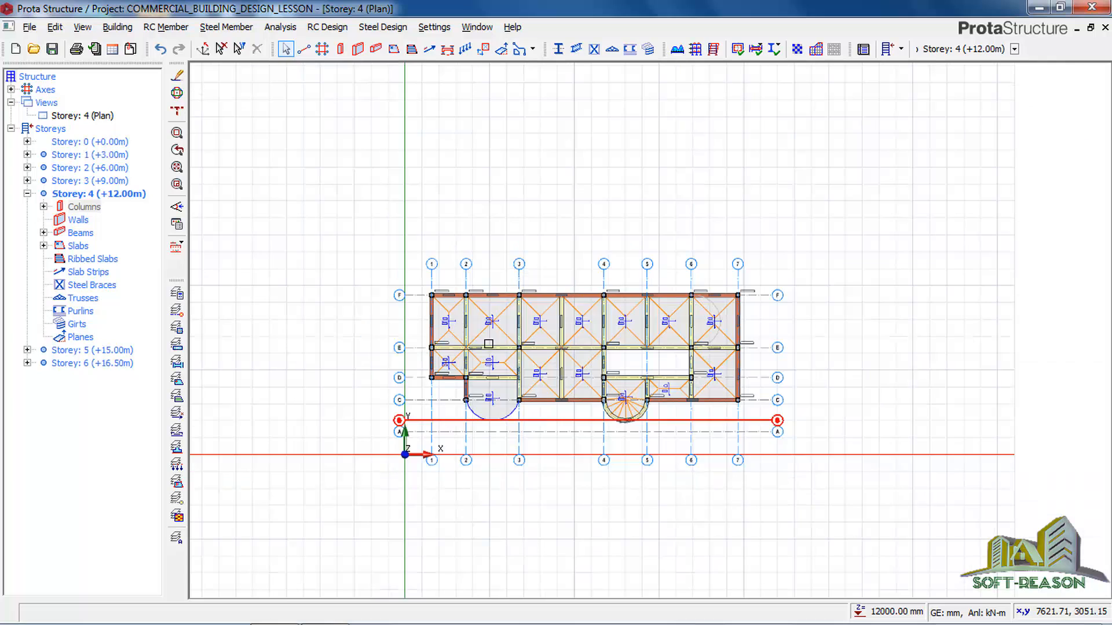
pyautogui.scroll(2, 528, 373)
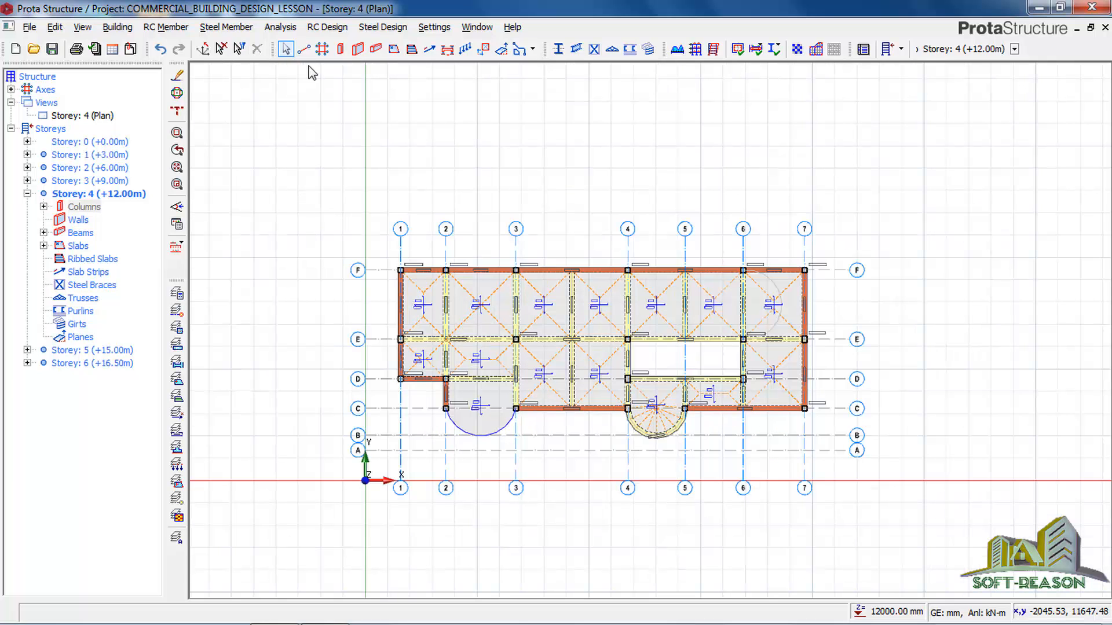
pyautogui.click(282, 31)
pyautogui.click(319, 64)
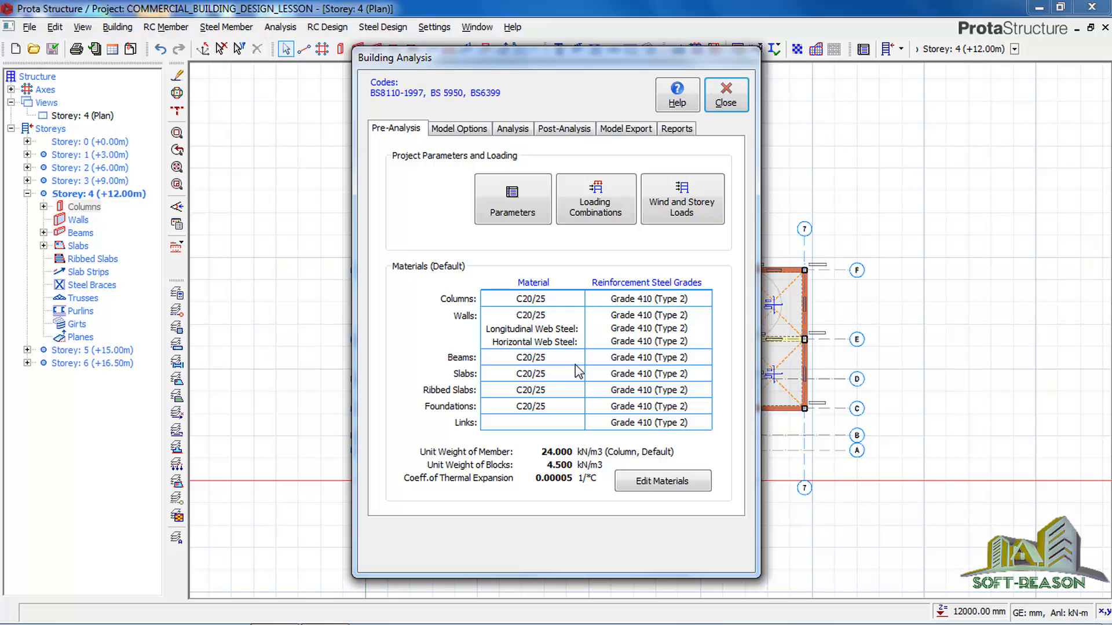
pyautogui.click(512, 128)
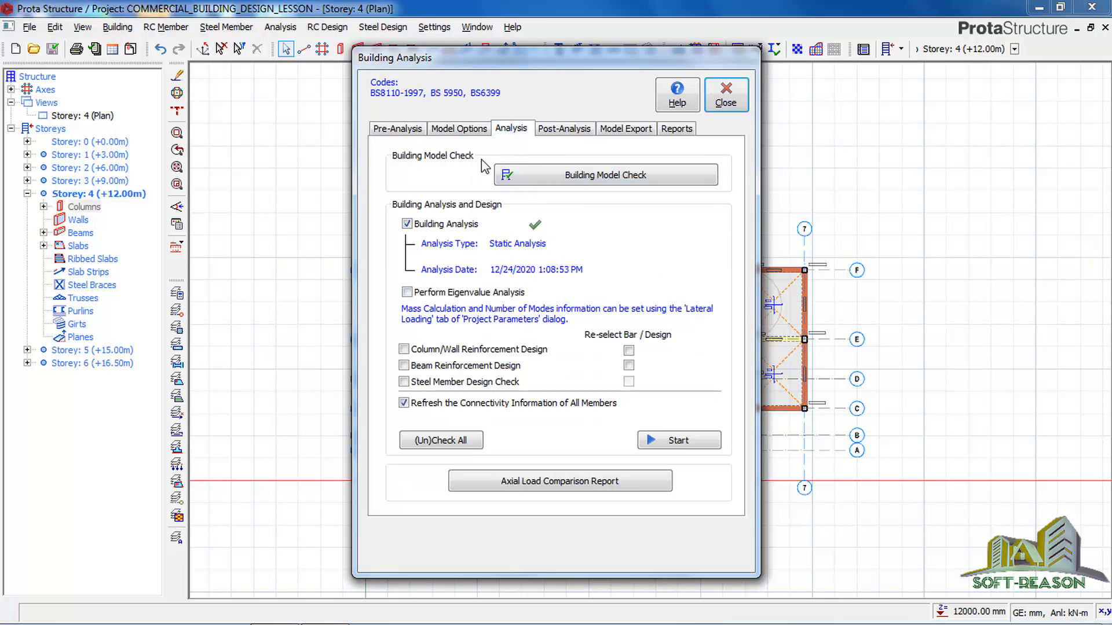
pyautogui.click(560, 131)
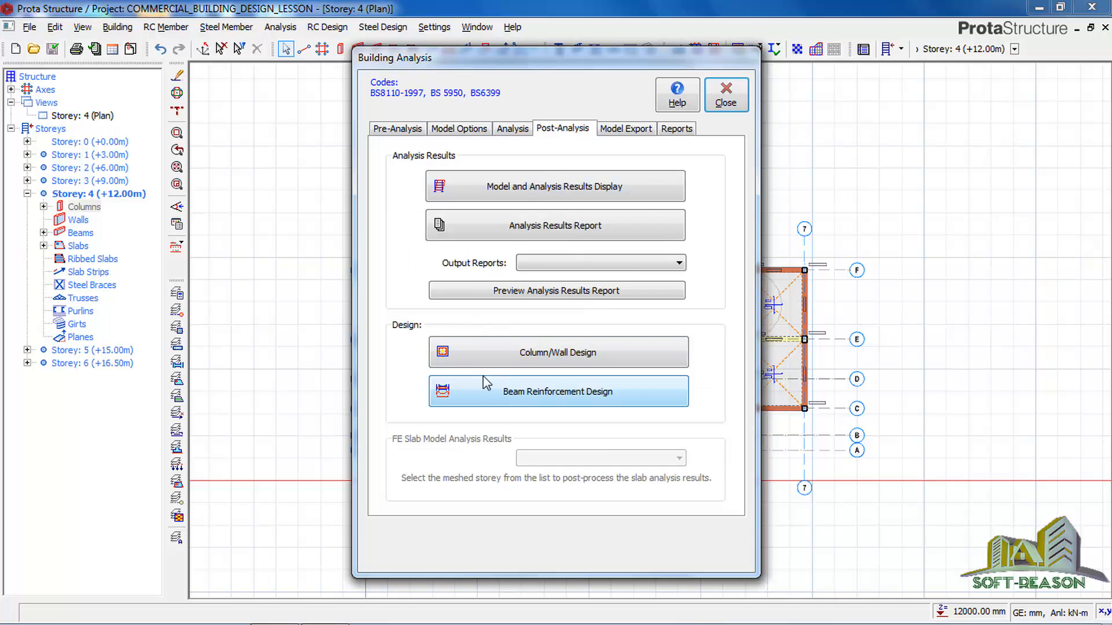
pyautogui.click(559, 193)
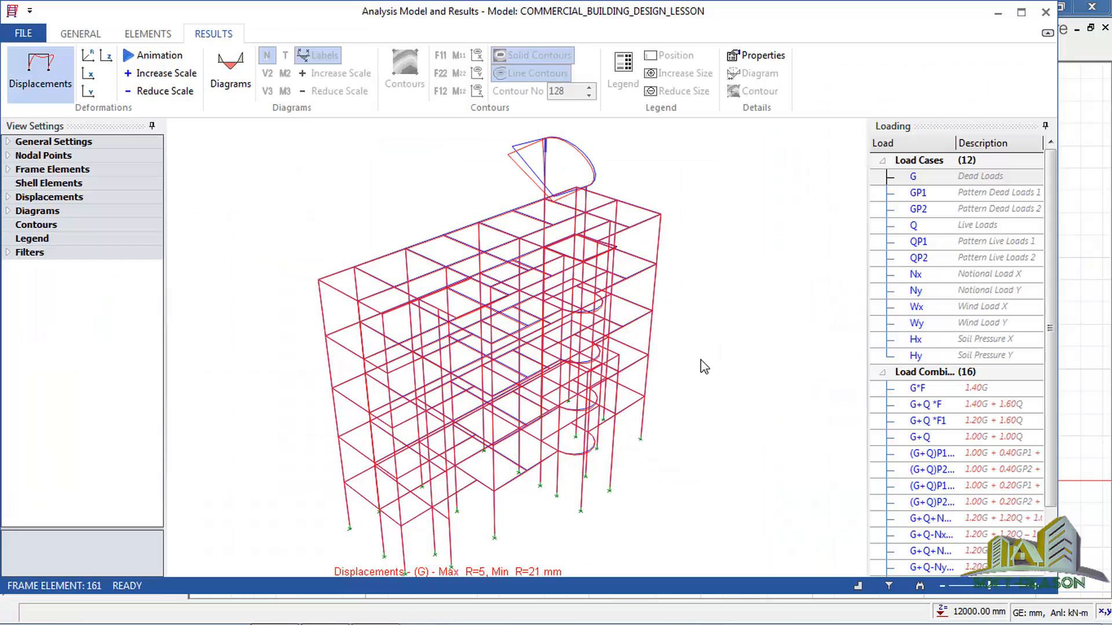
# Show the axial force (N) diagrams for dead load G and animate the displacements at an increased scale.
pyautogui.moveTo(689, 374); pyautogui.dragTo(637, 393)
pyautogui.click(230, 73)
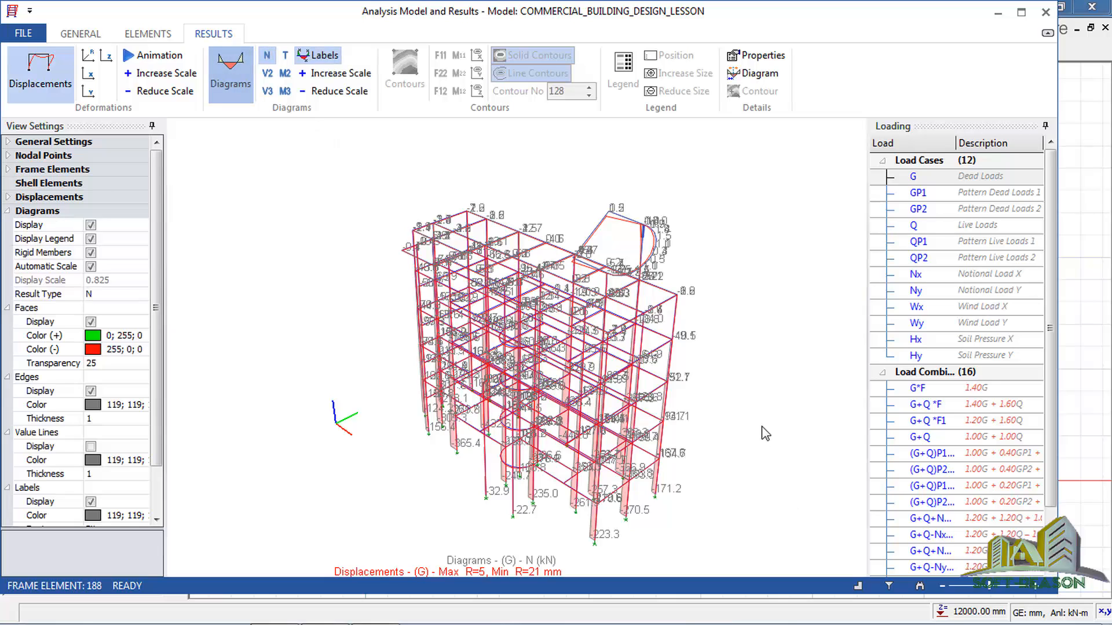
pyautogui.click(154, 55)
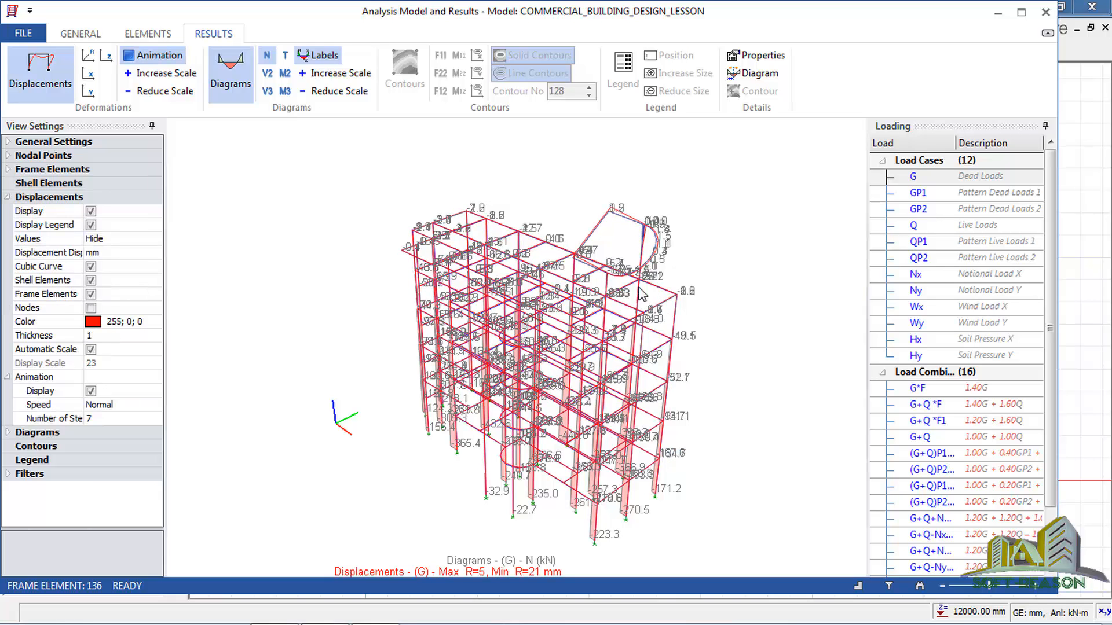
pyautogui.click(134, 68)
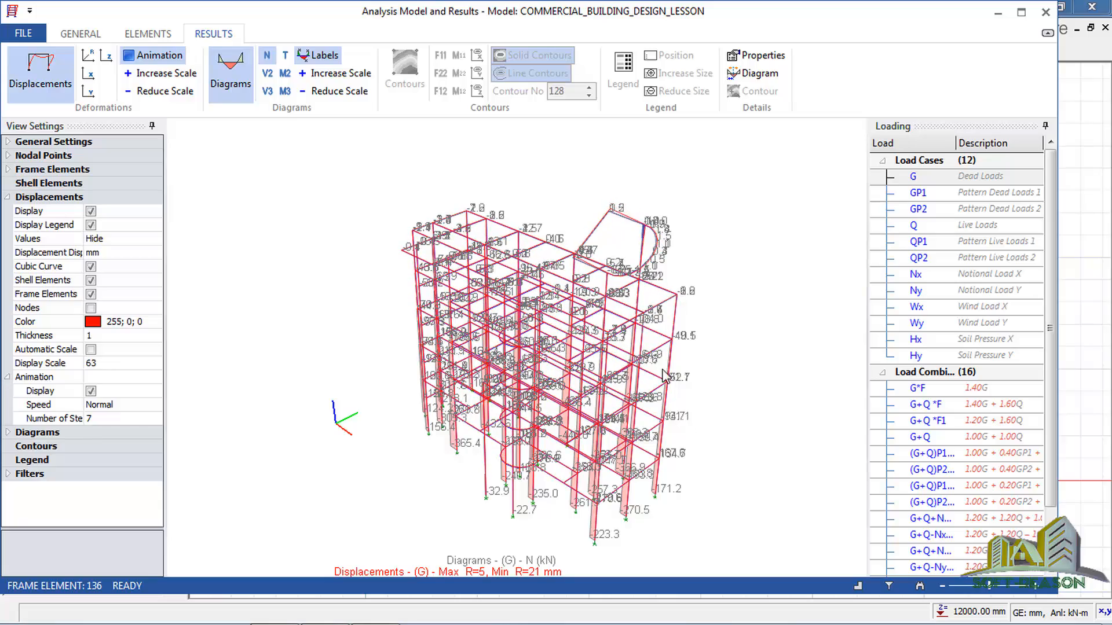
# Hide the force diagrams, view the animated displacements for load cases Wx and Nx, and close the building analysis.
pyautogui.click(237, 65)
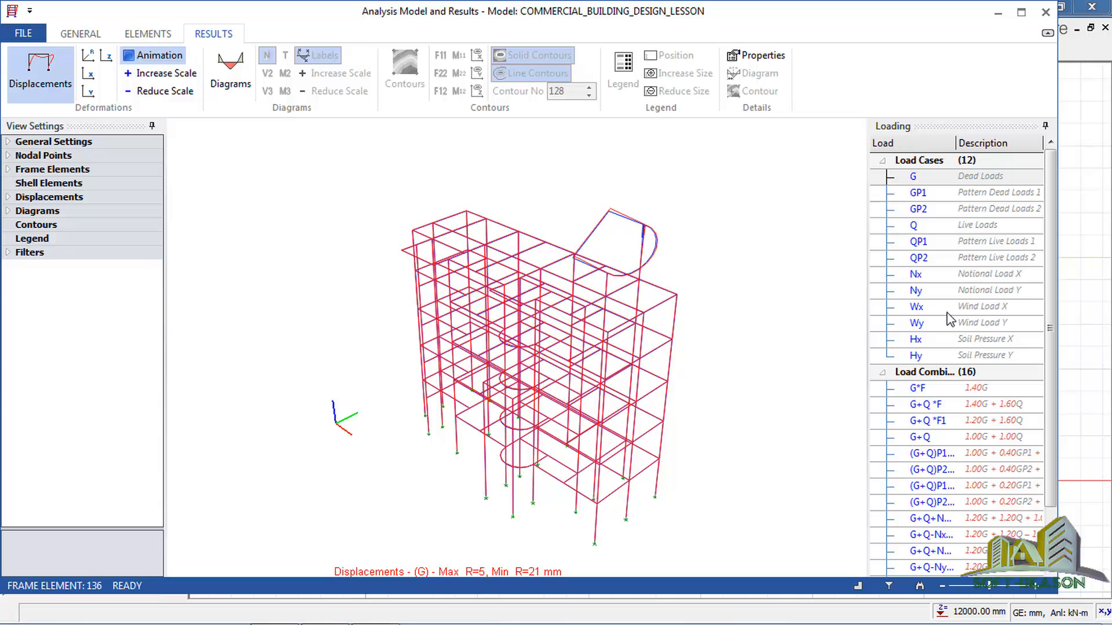
pyautogui.click(916, 307)
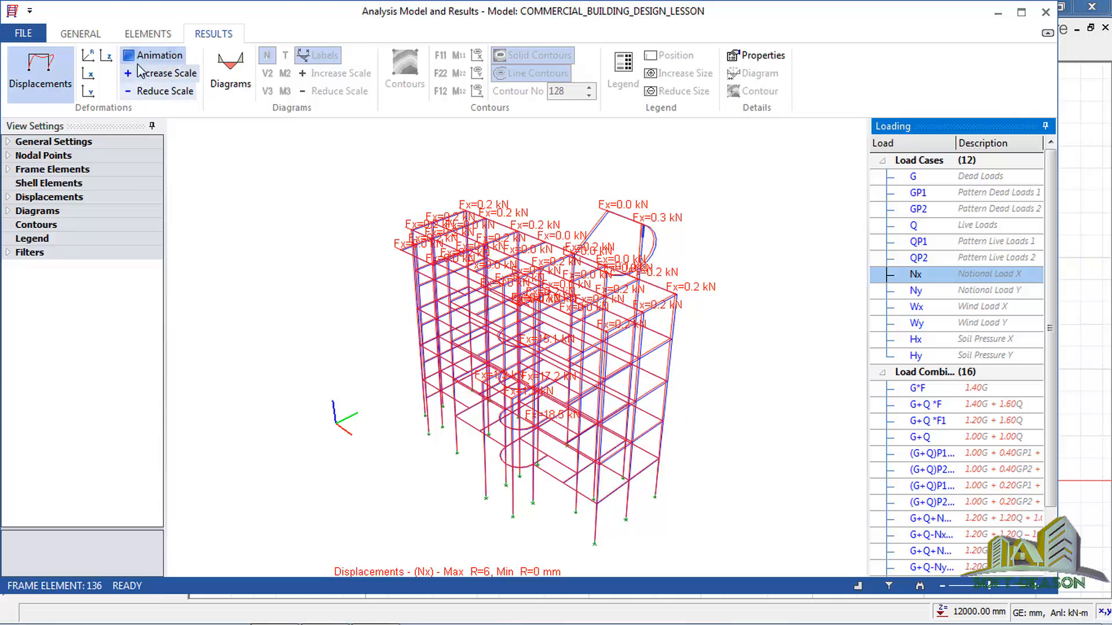
pyautogui.click(153, 55)
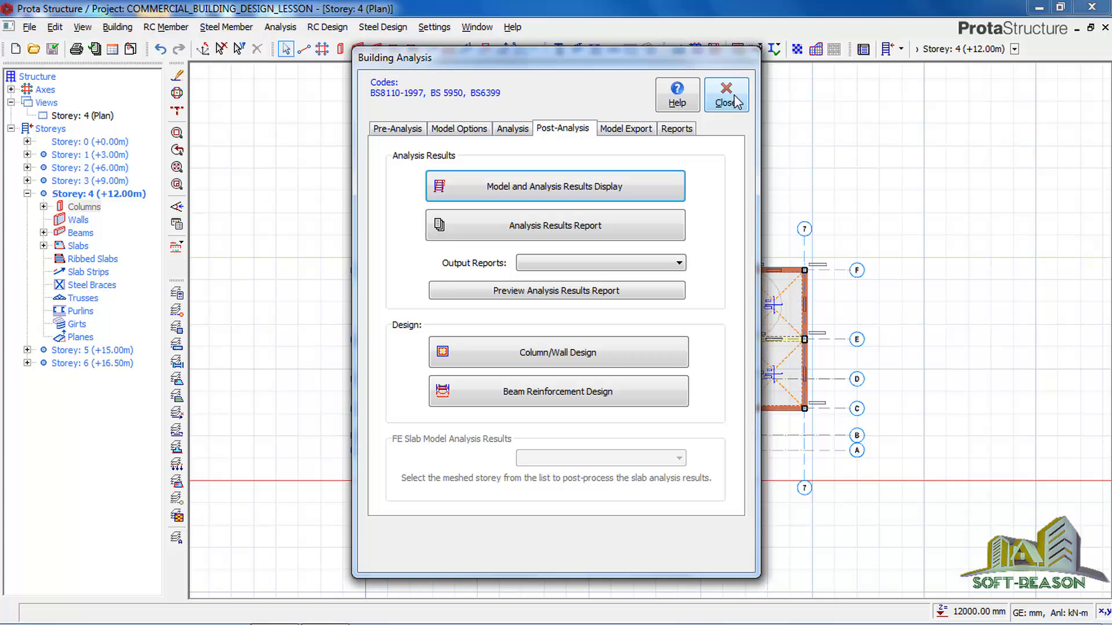
pyautogui.click(727, 96)
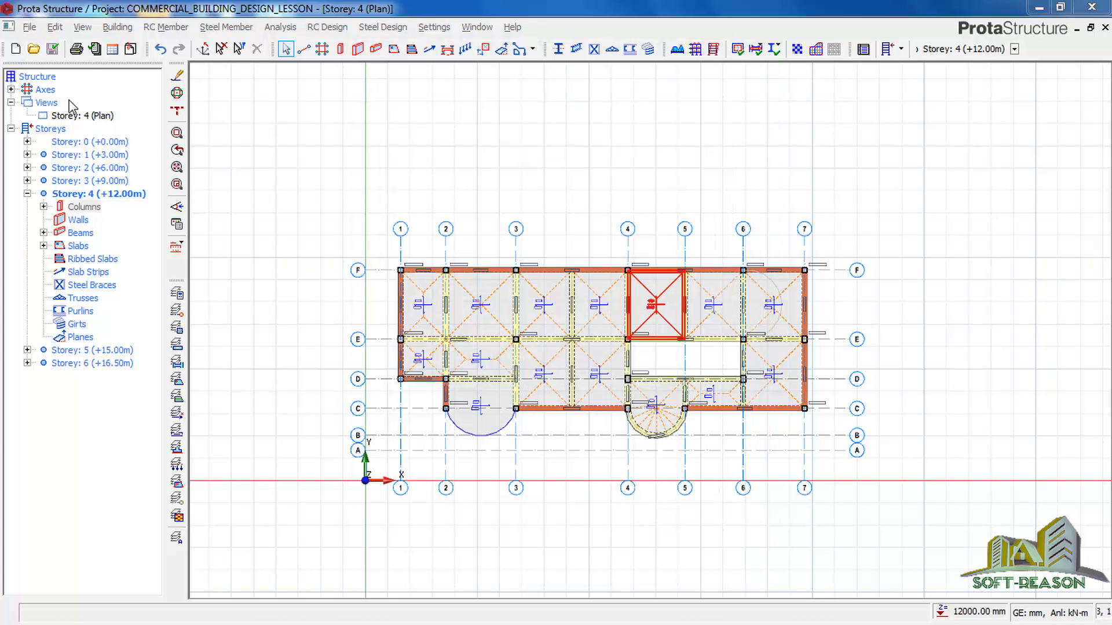
# Switch the Storey 4 plan view to 3D and examine the building model from several angles.
pyautogui.rightClick(74, 118)
pyautogui.click(137, 139)
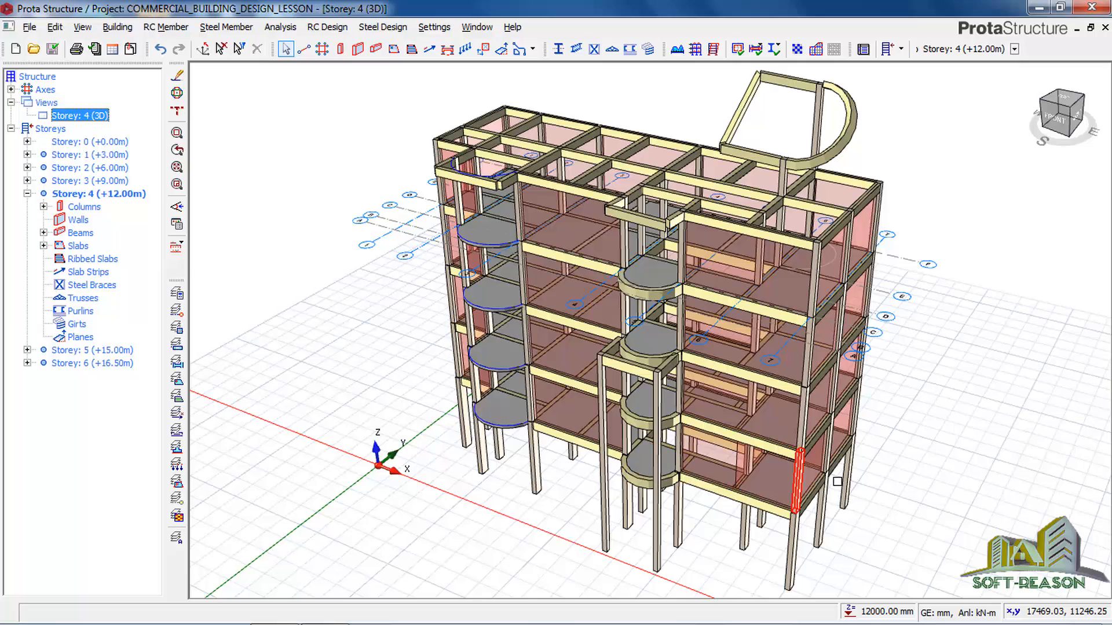
pyautogui.moveTo(836, 481)
pyautogui.mouseDown(button='middle')
pyautogui.moveTo(832, 464)
pyautogui.moveTo(866, 471)
pyautogui.moveTo(851, 484)
pyautogui.moveTo(841, 477)
pyautogui.mouseUp(button='middle')
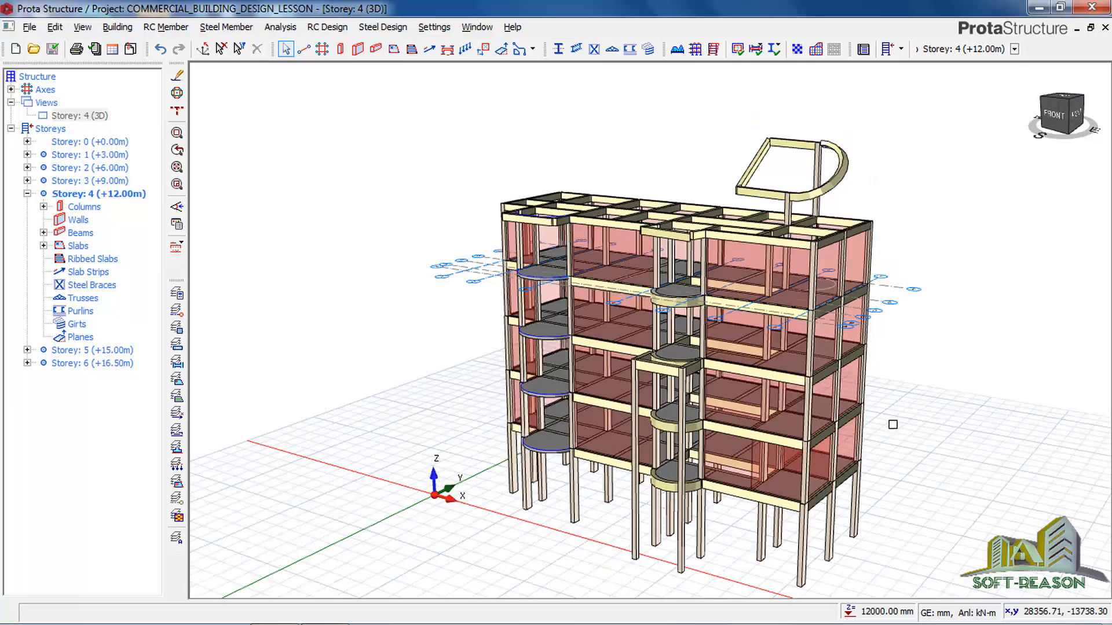
pyautogui.moveTo(928, 392); pyautogui.dragTo(895, 390, button='middle')
pyautogui.scroll(-2, 767, 491)
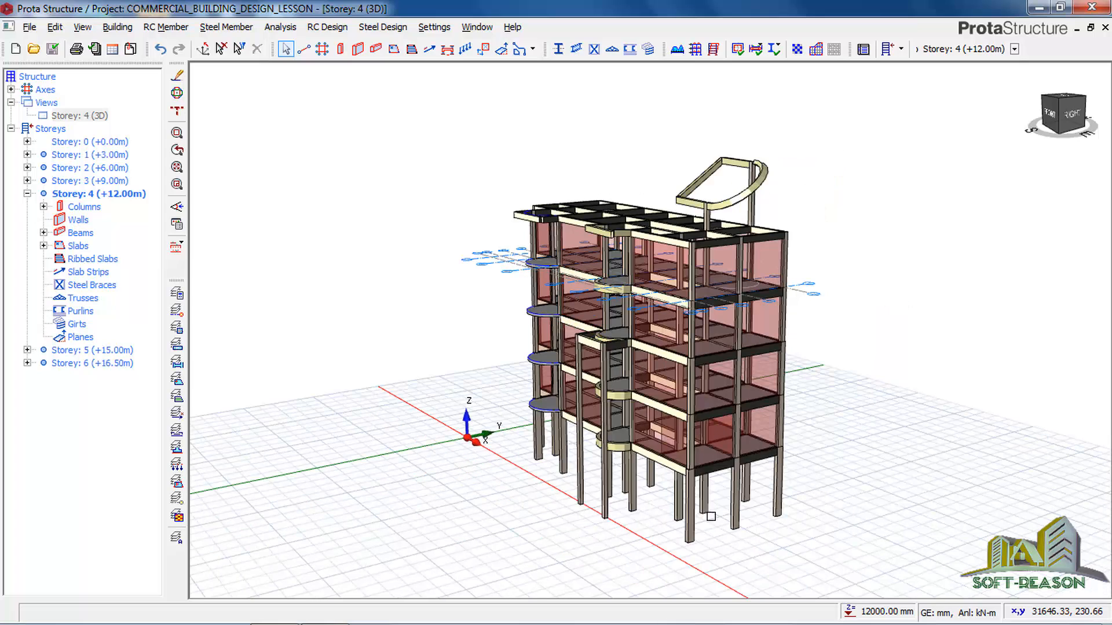
pyautogui.scroll(2, 714, 503)
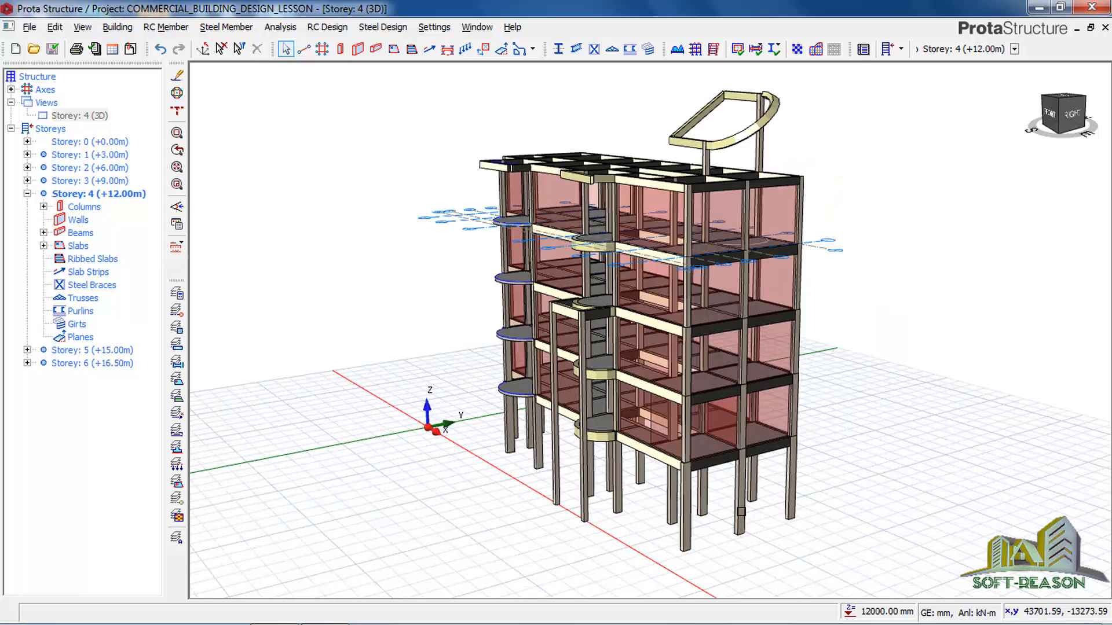